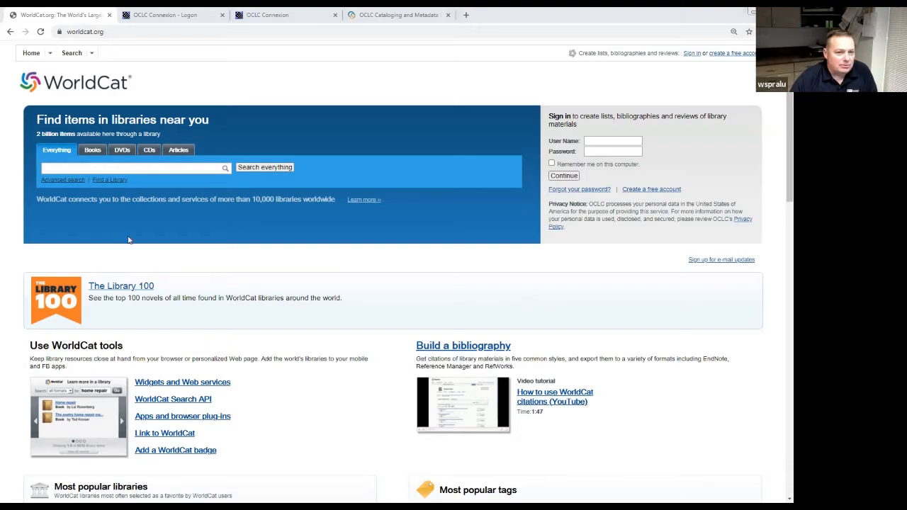
Enter the WorldCat search 'Oral History Interview with' followed by the interviewee's name.
left_click(132, 167)
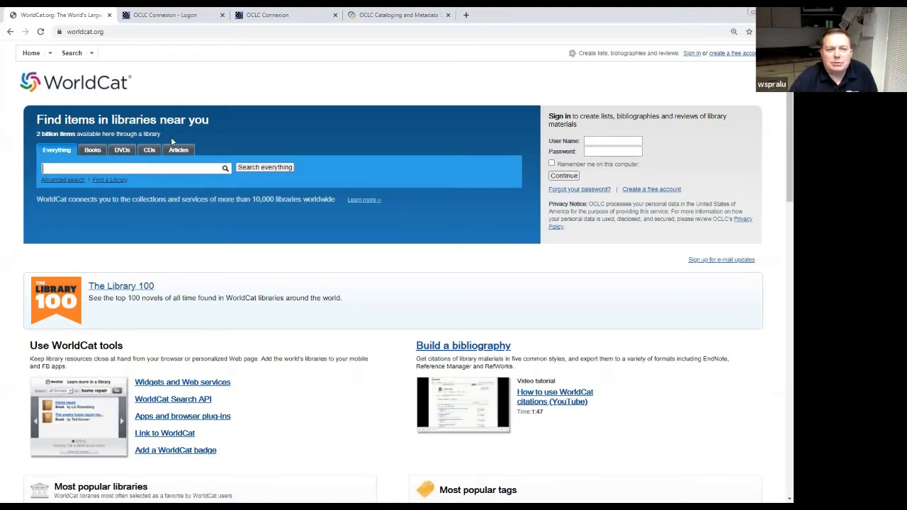
left_click(125, 167)
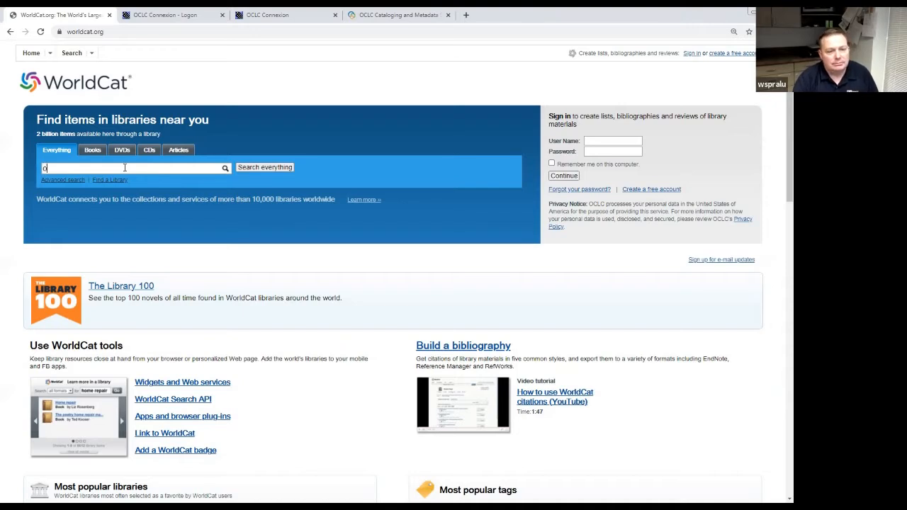
type("Oral ")
type("Histo")
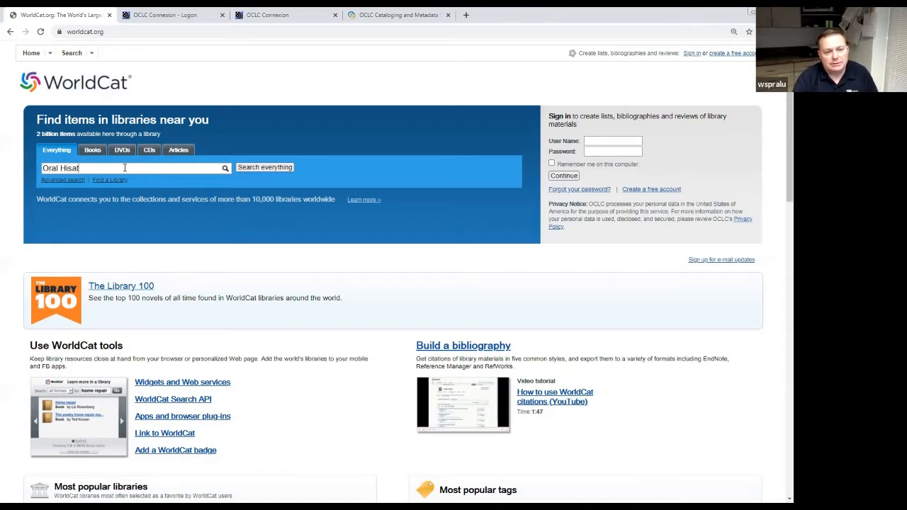
key("BackSpace")
key("BackSpace")
type("tory Inteview w")
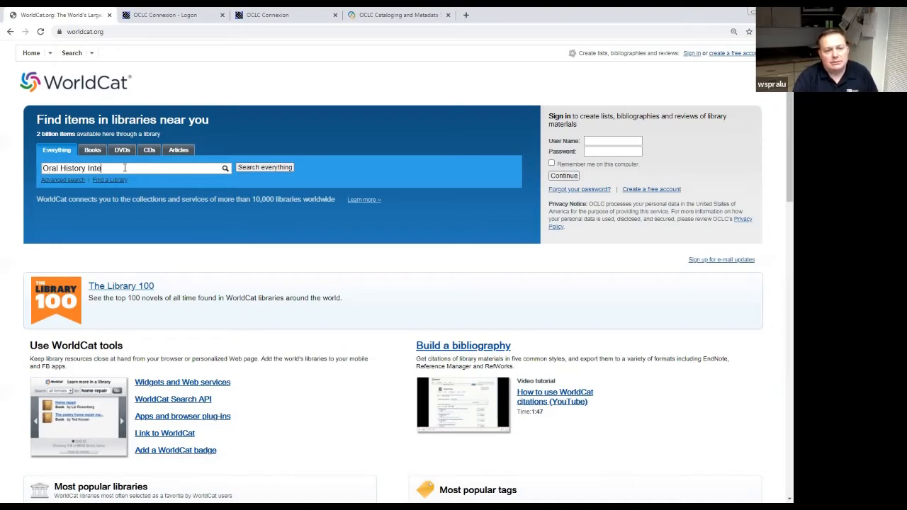
key("BackSpace")
key("BackSpace")
key("BackSpace")
key("BackSpace")
key("BackSpace")
key("BackSpace")
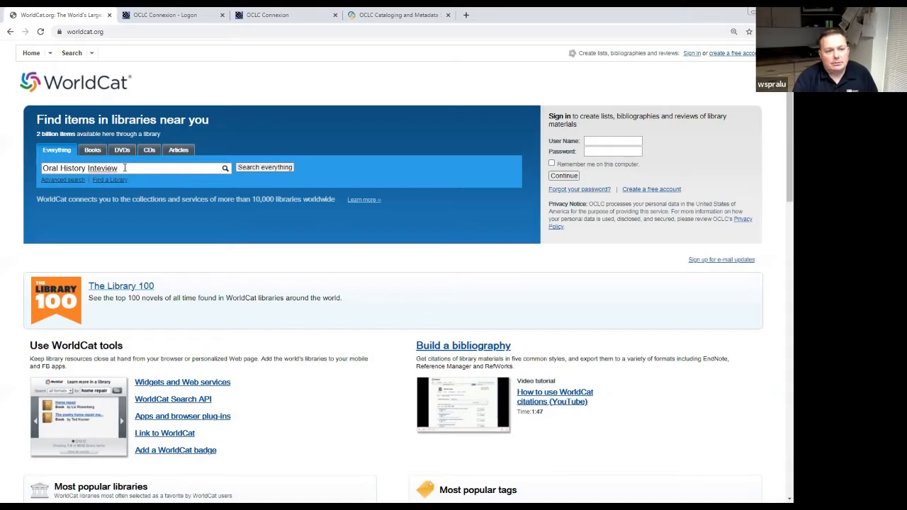
type("ry Interview with")
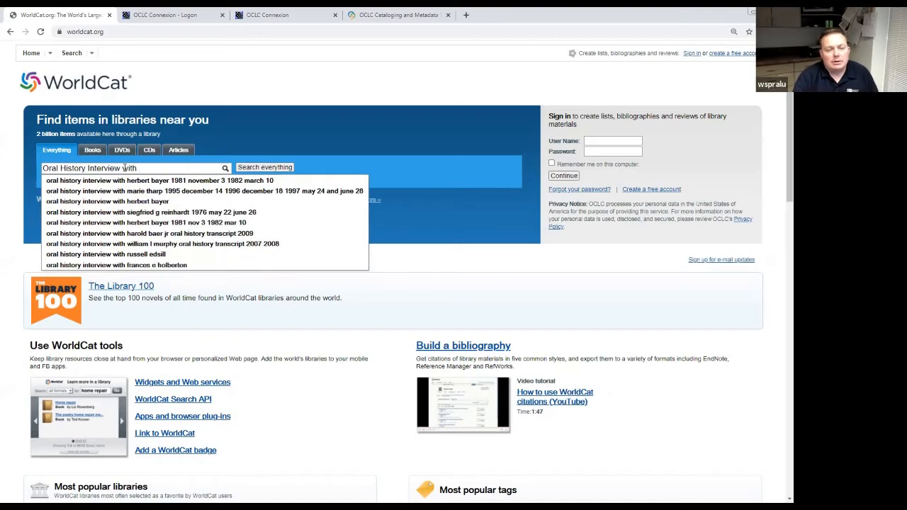
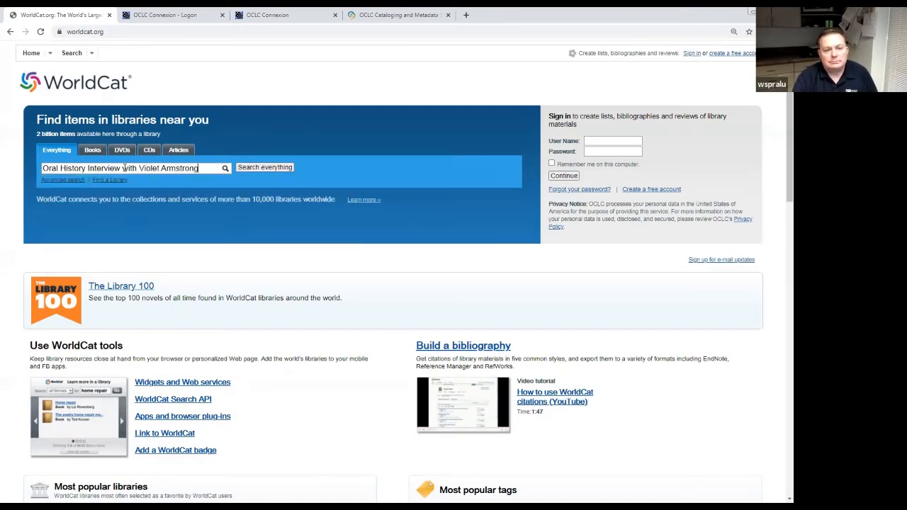
Run the search, then rerun it without 'Oral History' to get about 34 results.
key("Return")
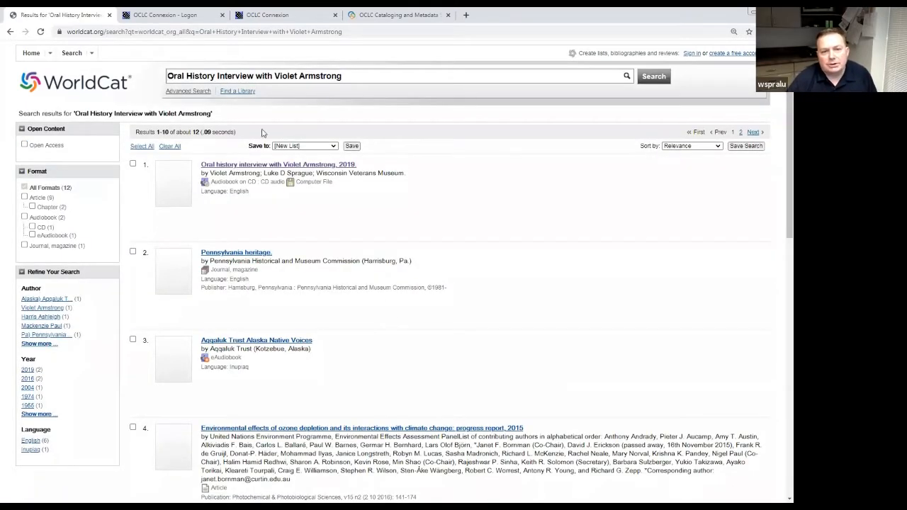
left_click(216, 75)
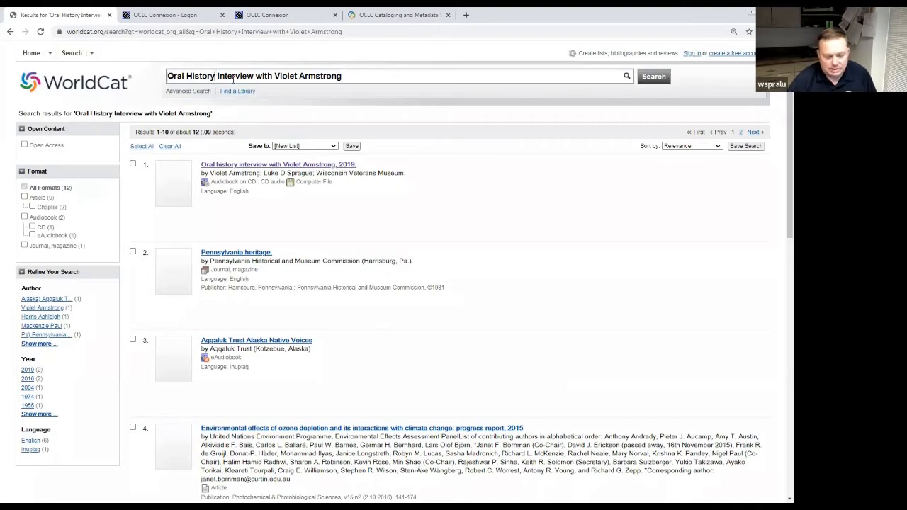
key("BackSpace")
key("BackSpace")
key("BackSpace")
key("BackSpace")
key("BackSpace")
key("BackSpace")
key("BackSpace")
key("BackSpace")
key("BackSpace")
key("BackSpace")
key("BackSpace")
key("BackSpace")
key("BackSpace")
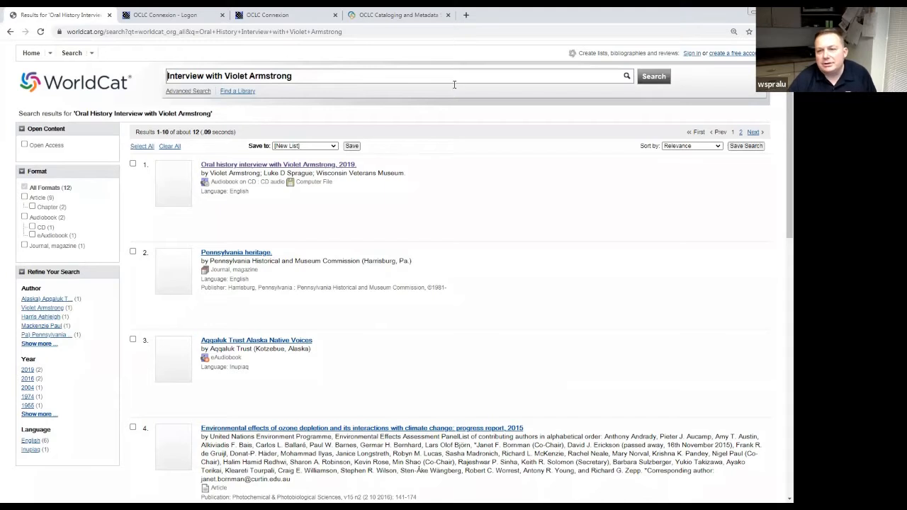
left_click(644, 79)
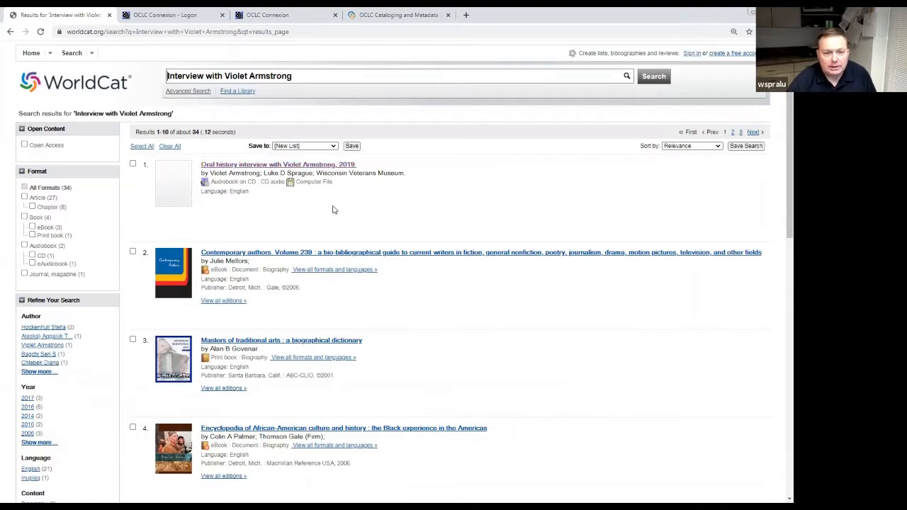
key("ctrl+plus")
key("ctrl+plus")
key("ctrl+plus")
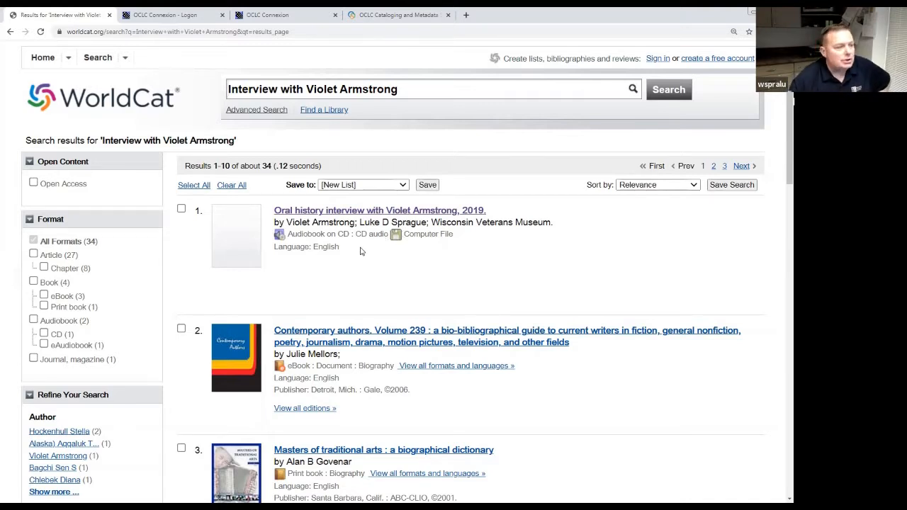
Open the 2019 oral history interview record and scroll to its 17 related subjects.
left_click(375, 212)
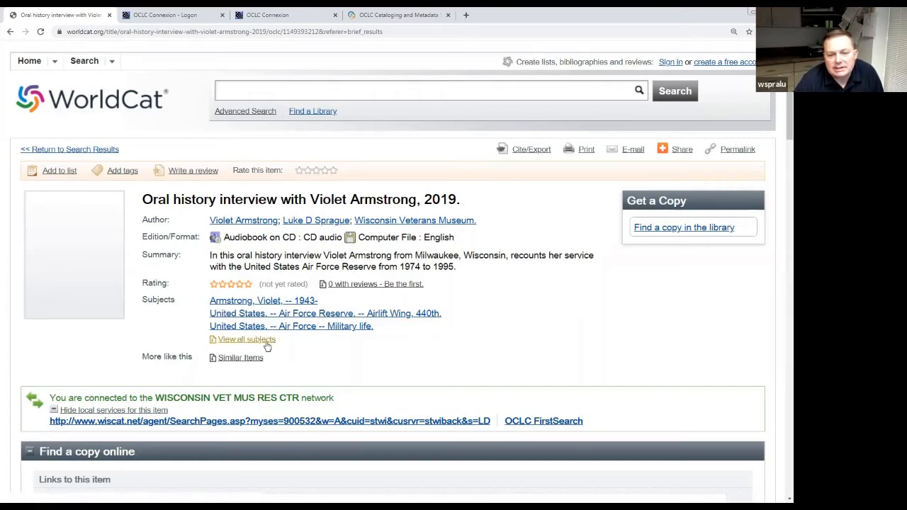
scroll(267, 346, "down", 10)
scroll(266, 345, "down", 10)
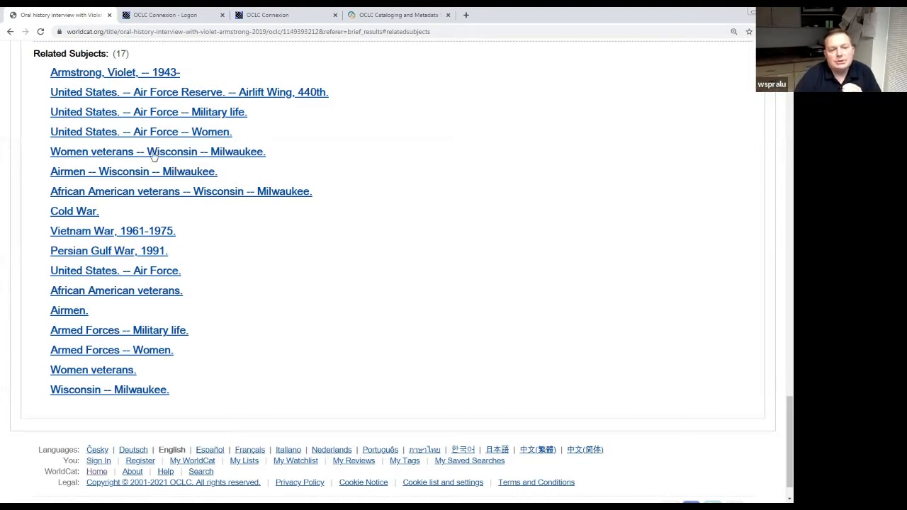
left_click(87, 139)
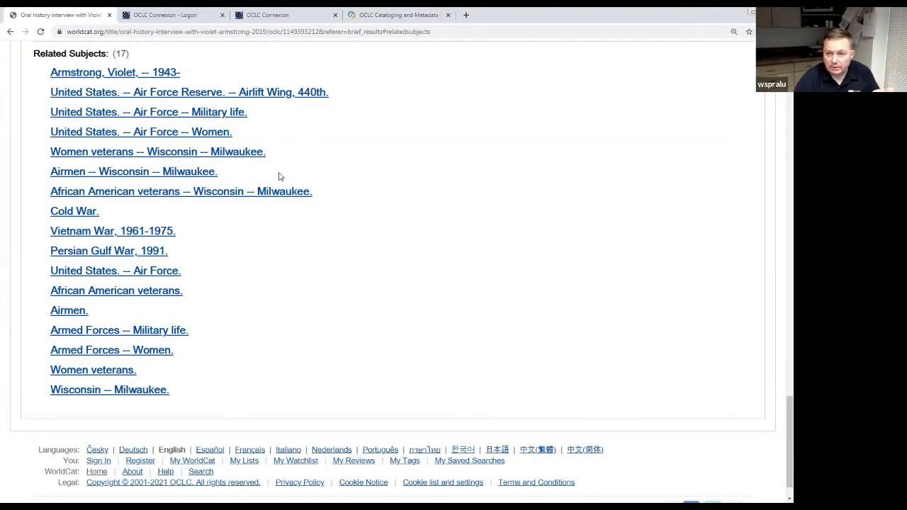
scroll(279, 176, "up", 5)
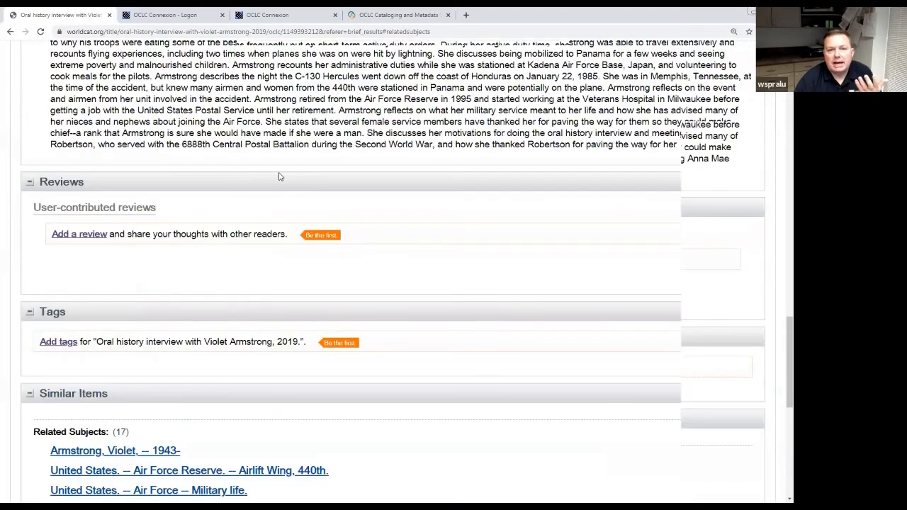
scroll(279, 177, "up", 8)
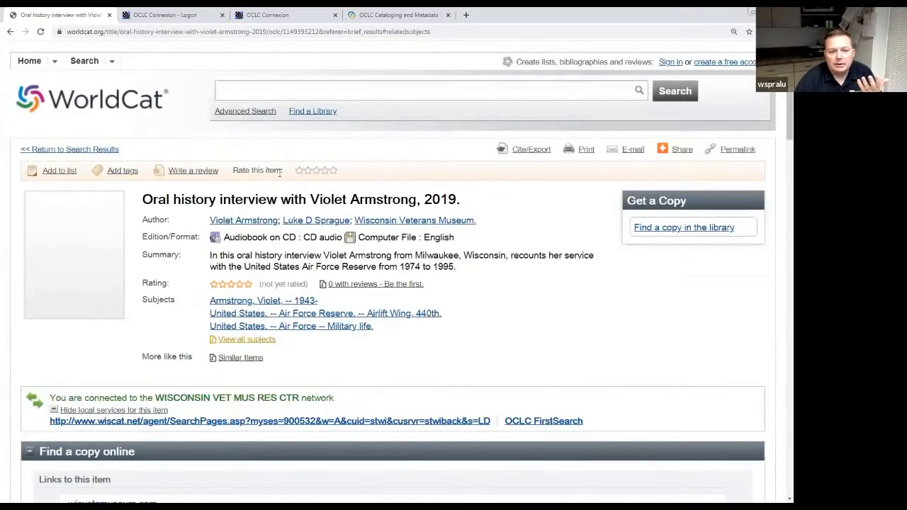
scroll(279, 173, "down", 2)
scroll(279, 173, "up", 2)
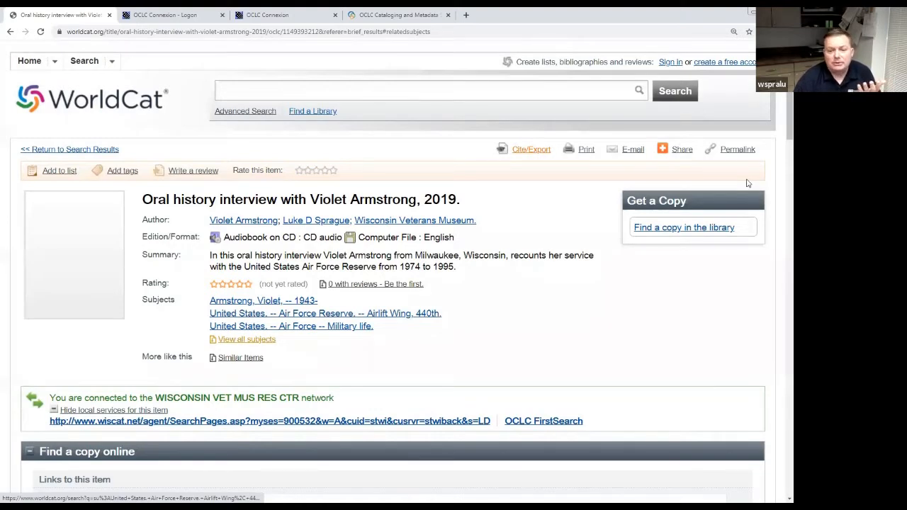
left_click(541, 151)
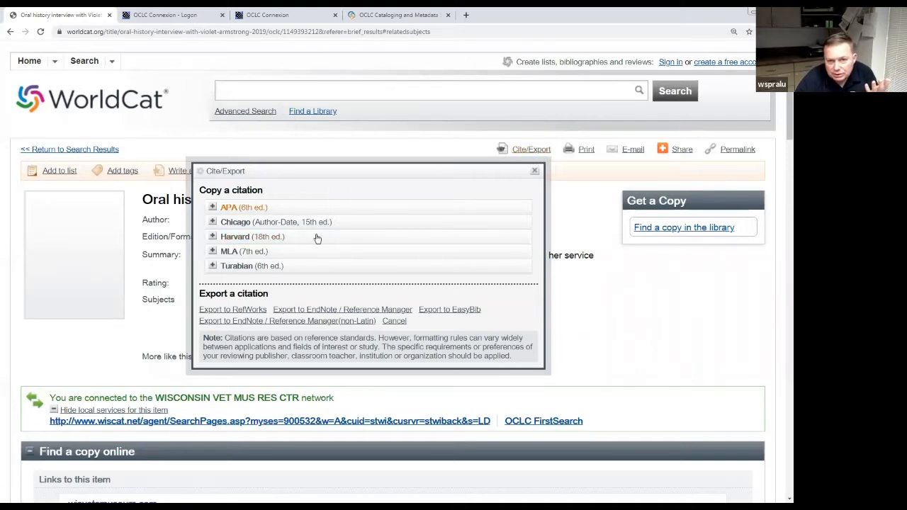
left_click(535, 172)
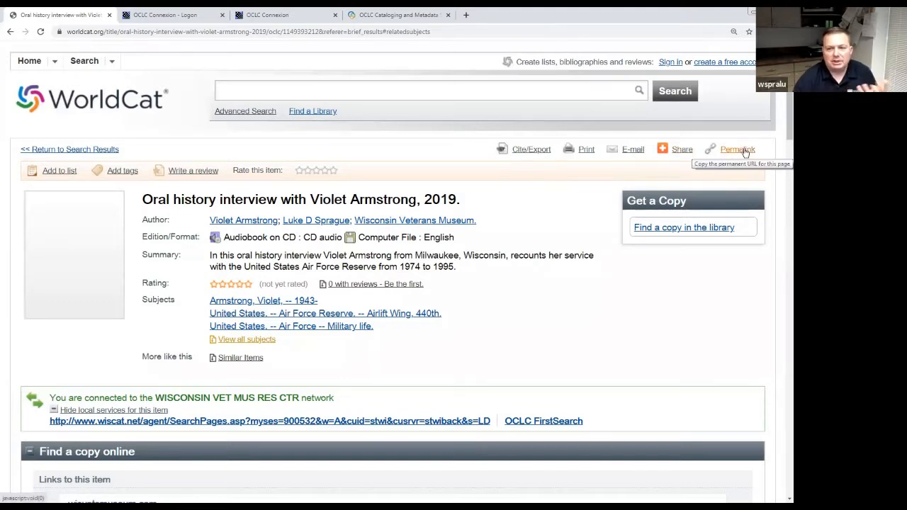
scroll(781, 142, "down", 1)
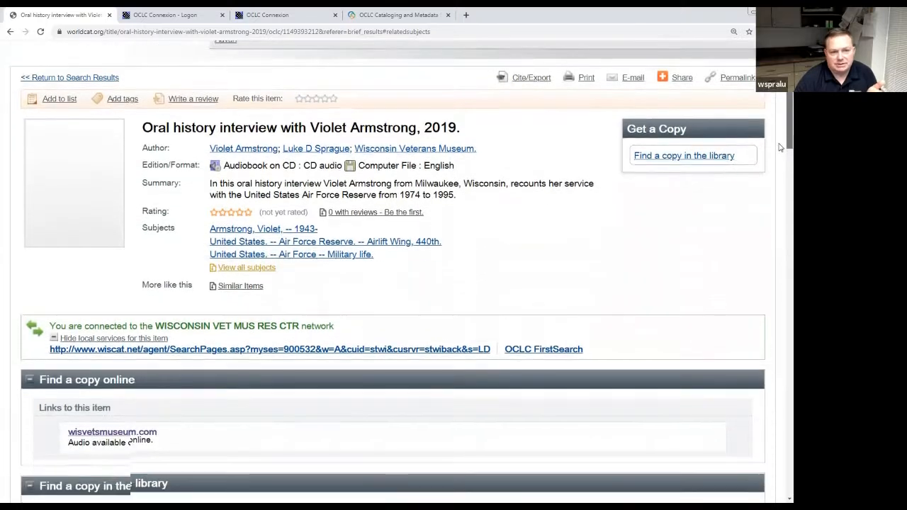
left_click_drag(781, 148, 780, 145)
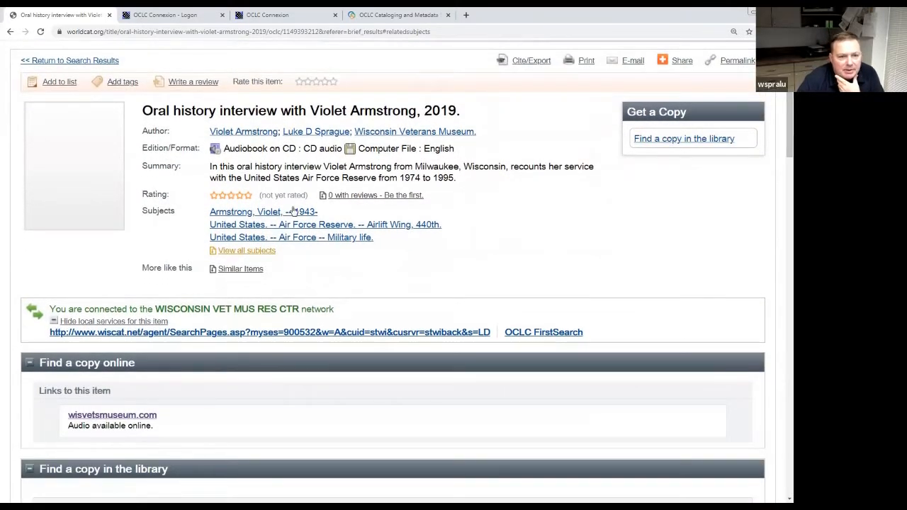
scroll(447, 243, "down", 1)
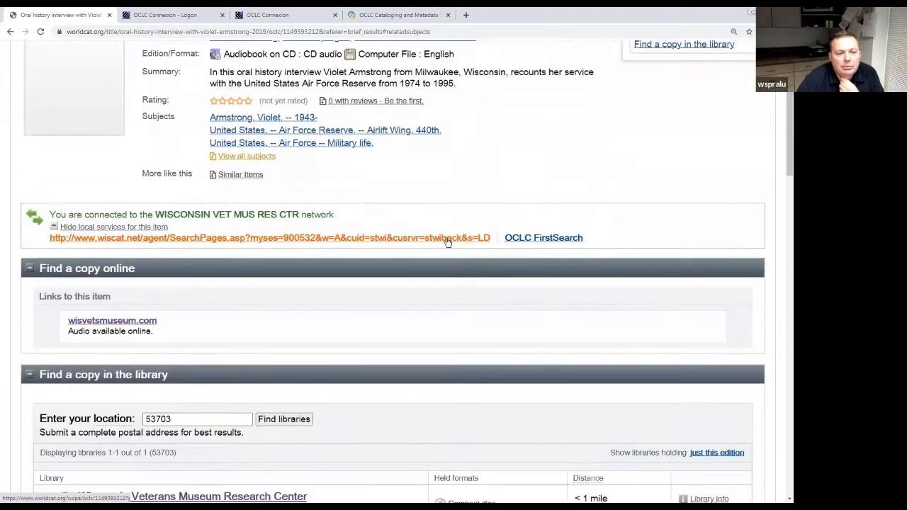
scroll(448, 243, "down", 1)
scroll(447, 242, "down", 1)
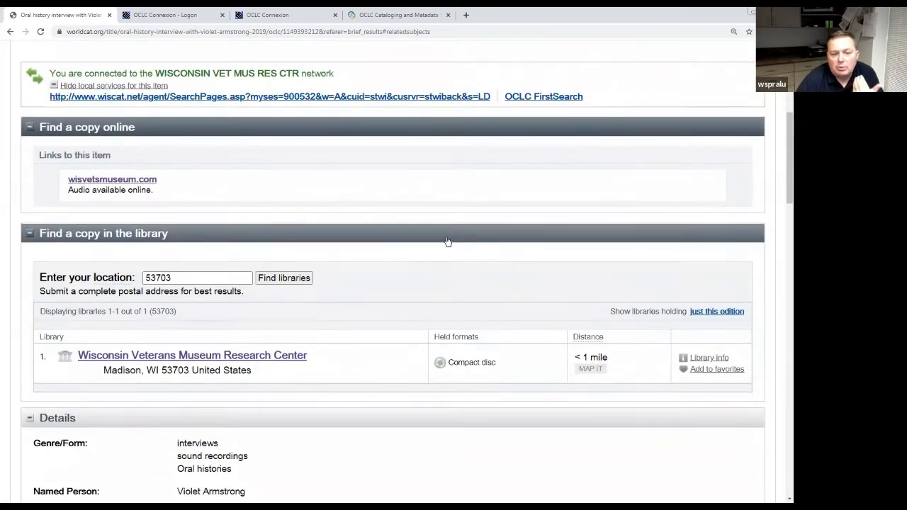
scroll(448, 242, "up", 1)
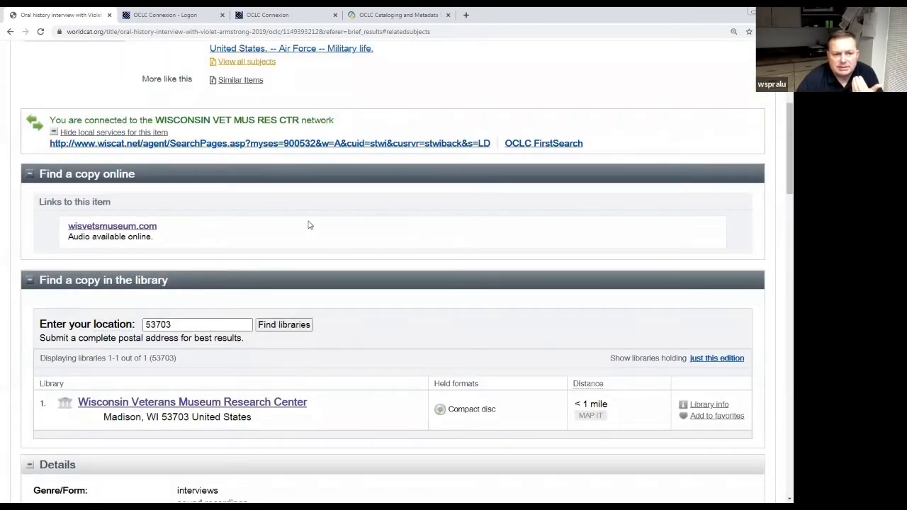
scroll(310, 225, "up", 2)
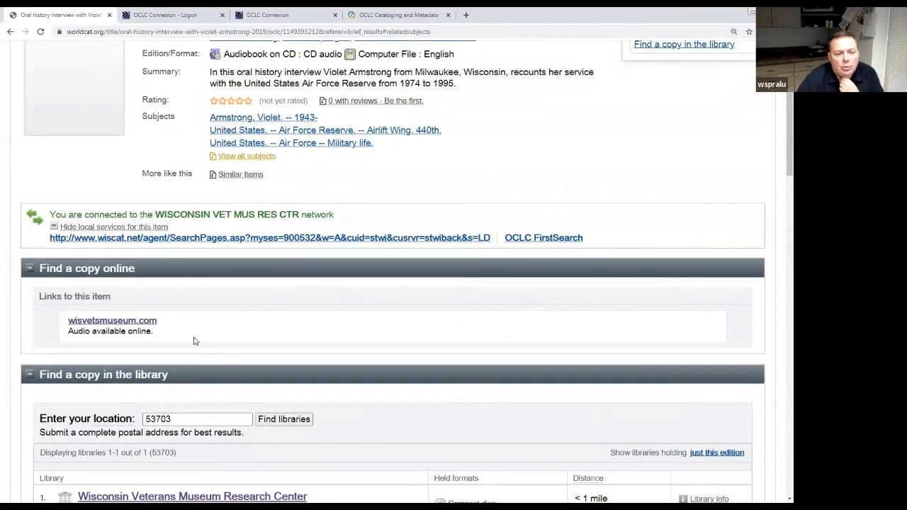
scroll(196, 340, "down", 1)
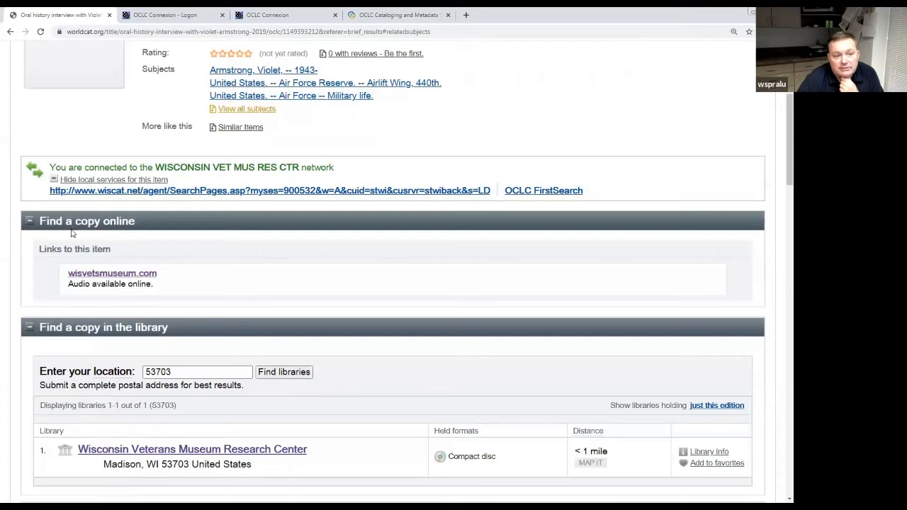
Sample the museum's interview audio around twenty minutes in, show the transcript, then return to WorldCat.
left_click(129, 273)
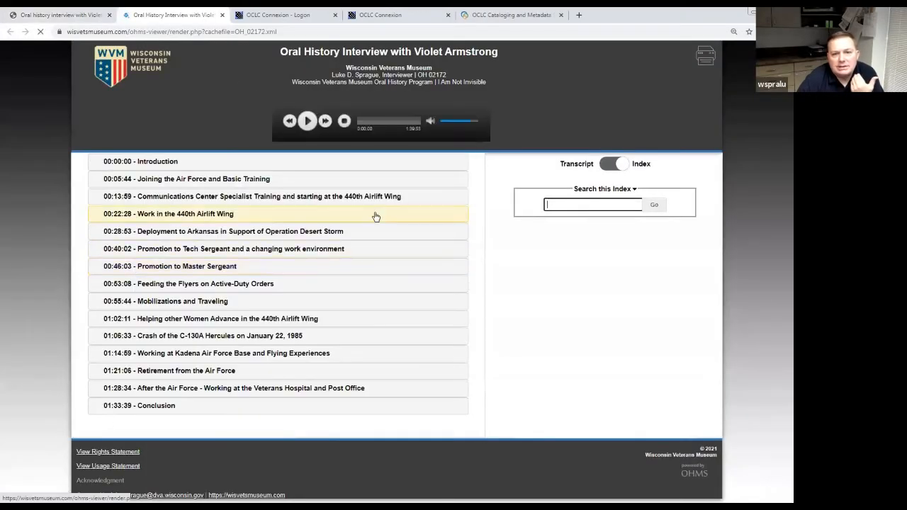
left_click(308, 121)
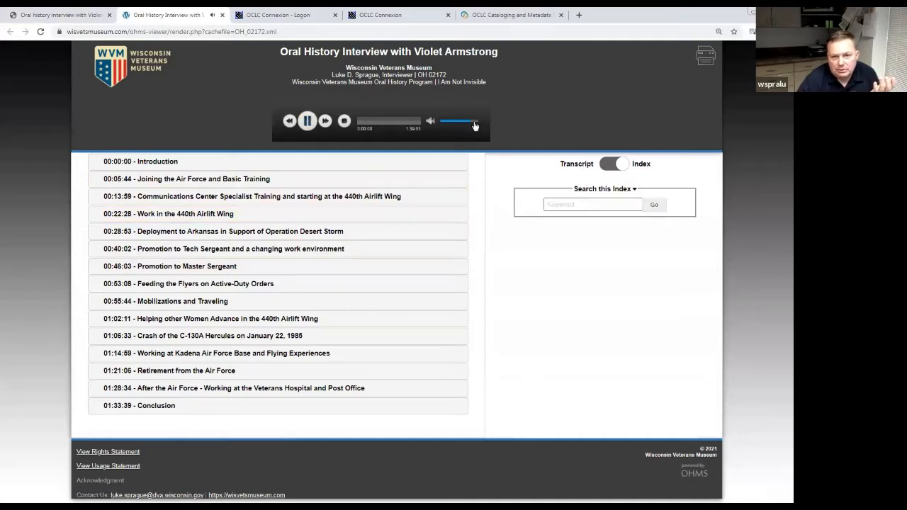
left_click(371, 120)
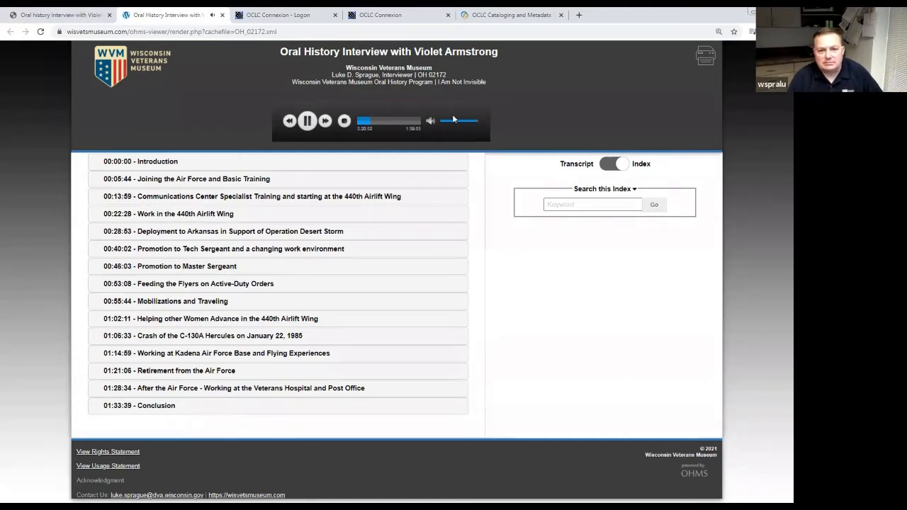
left_click(313, 125)
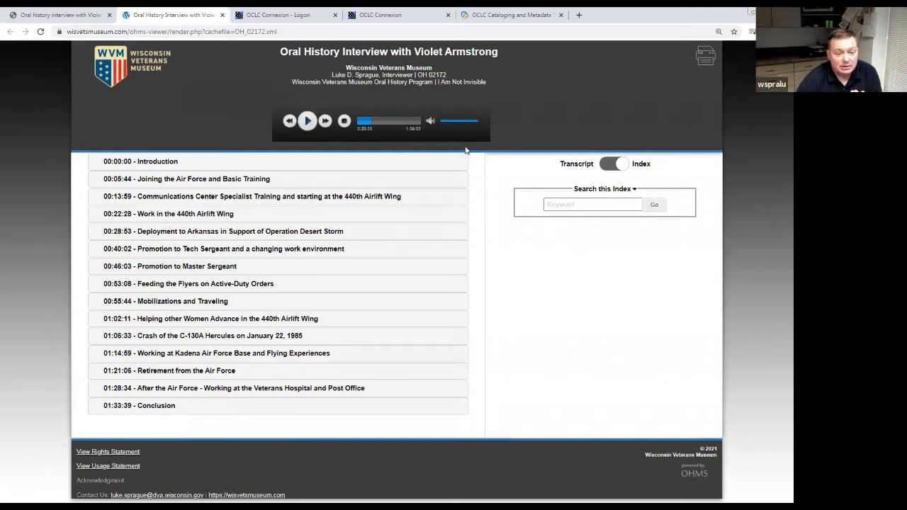
left_click(606, 166)
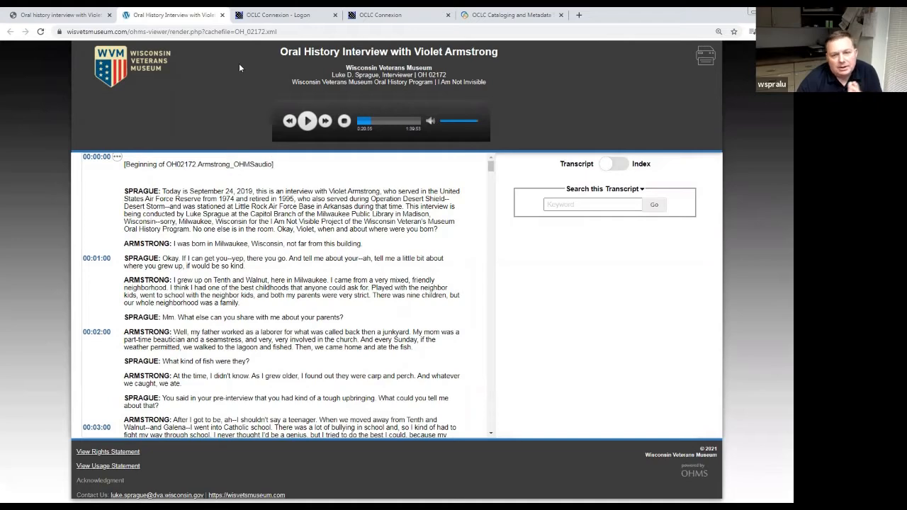
left_click(68, 19)
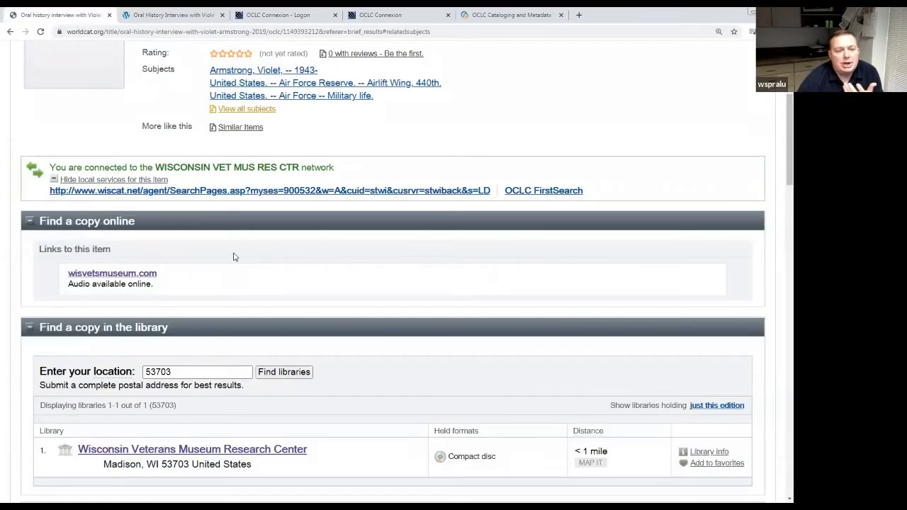
scroll(234, 257, "down", 1)
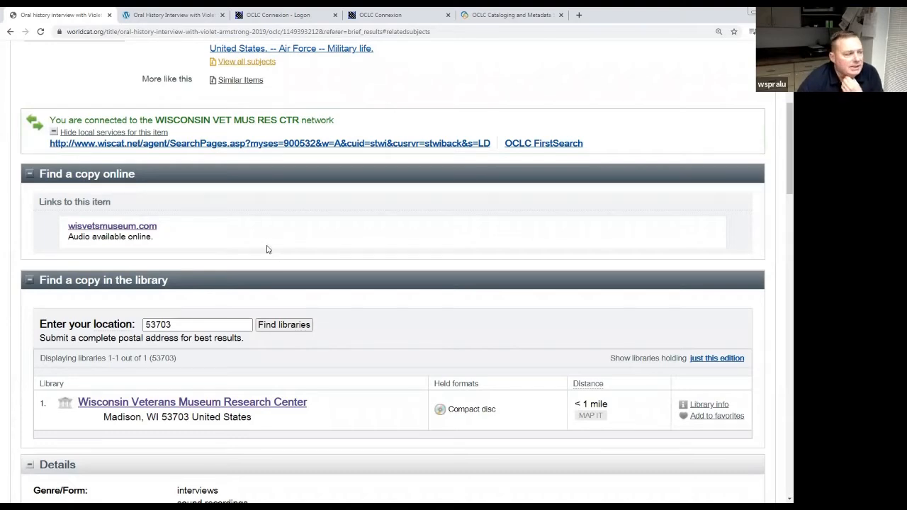
scroll(267, 249, "down", 3)
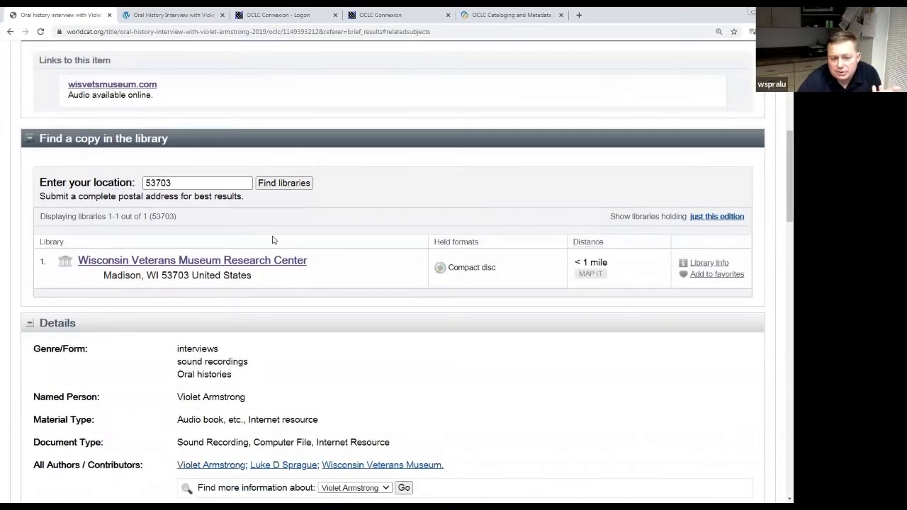
left_click(201, 186)
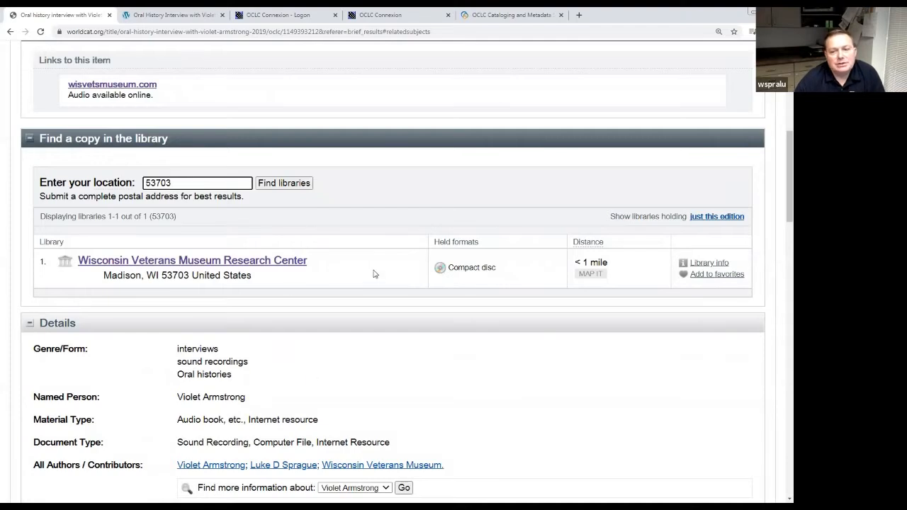
scroll(345, 259, "up", 3)
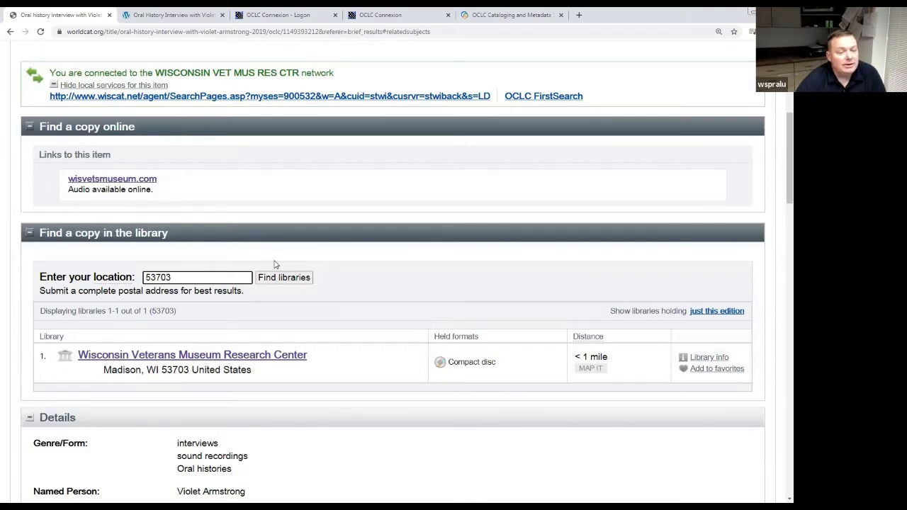
scroll(276, 265, "down", 1)
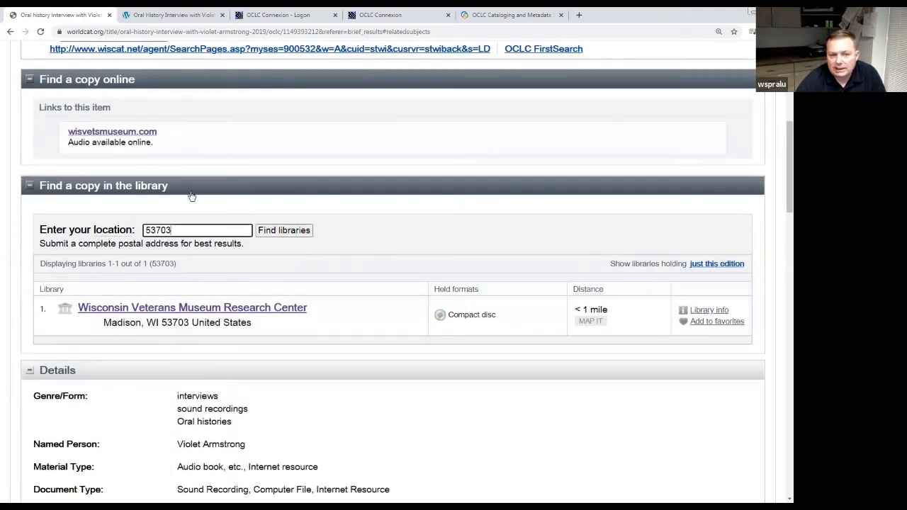
scroll(316, 288, "down", 2)
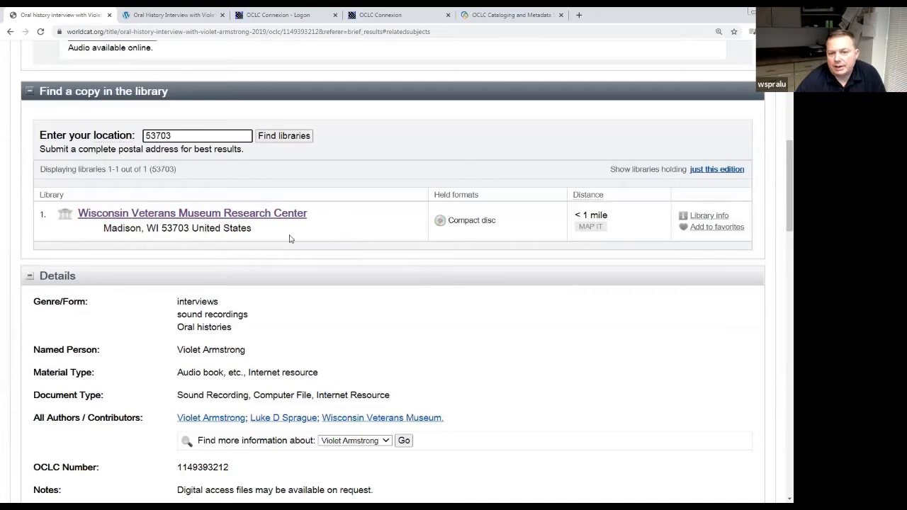
scroll(298, 257, "down", 3)
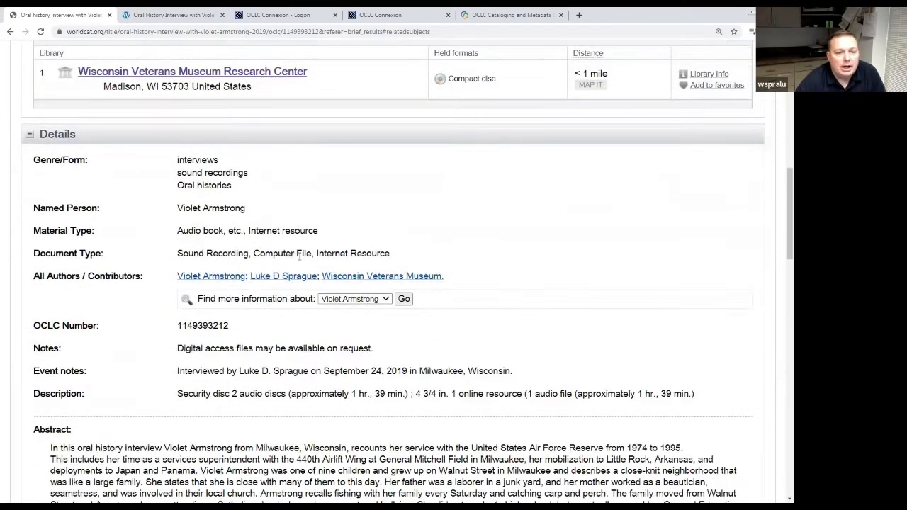
scroll(299, 257, "down", 1)
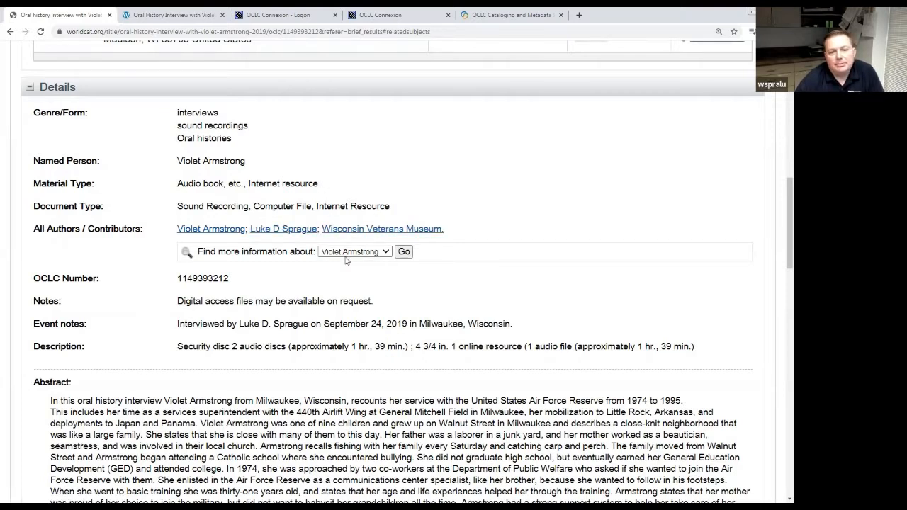
scroll(309, 273, "down", 1)
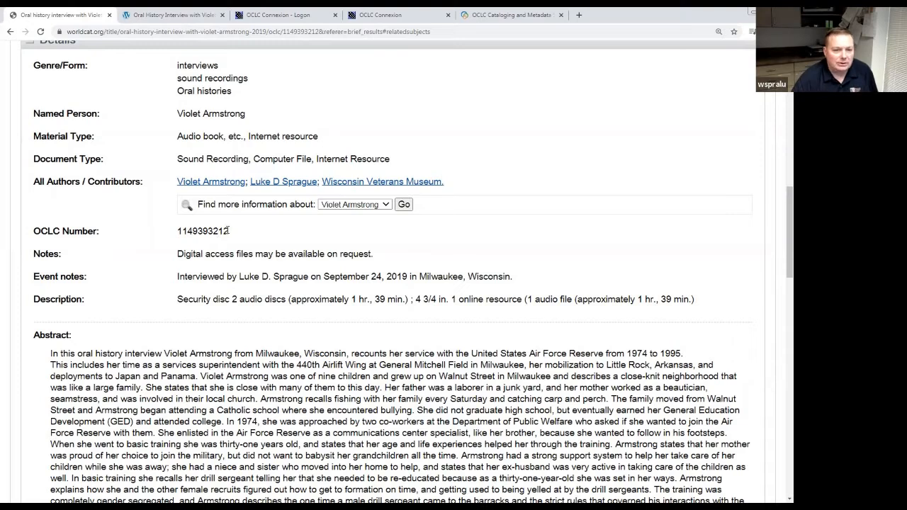
left_click_drag(229, 231, 177, 232)
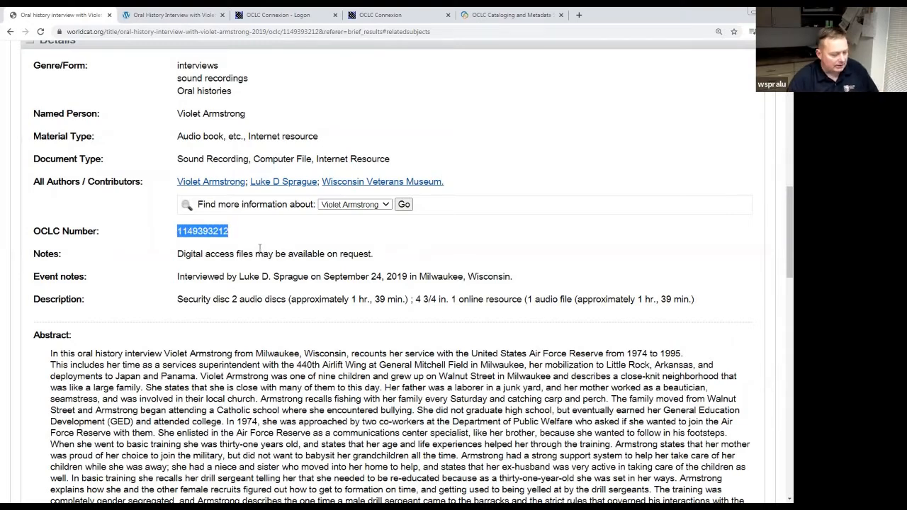
scroll(276, 242, "up", 3)
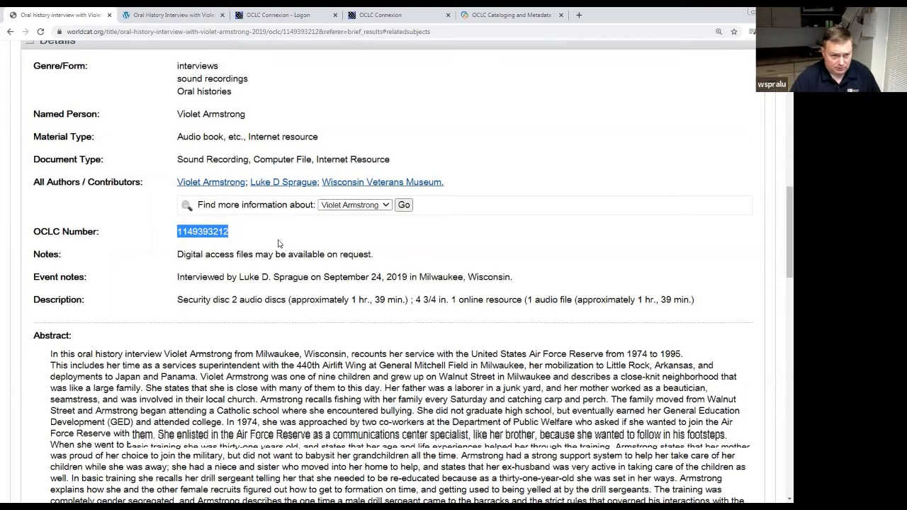
scroll(276, 243, "up", 8)
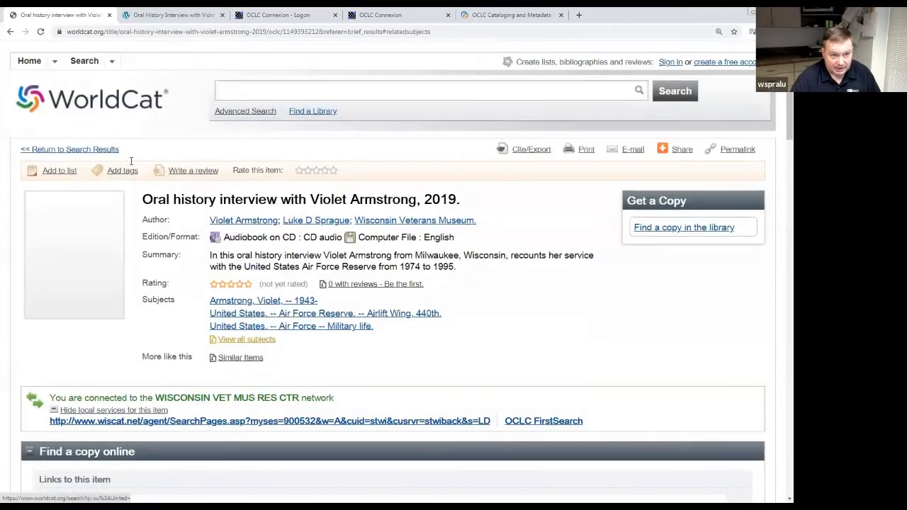
Open the WorldCat home page in a new tab placed beside the record.
right_click(84, 105)
left_click(114, 110)
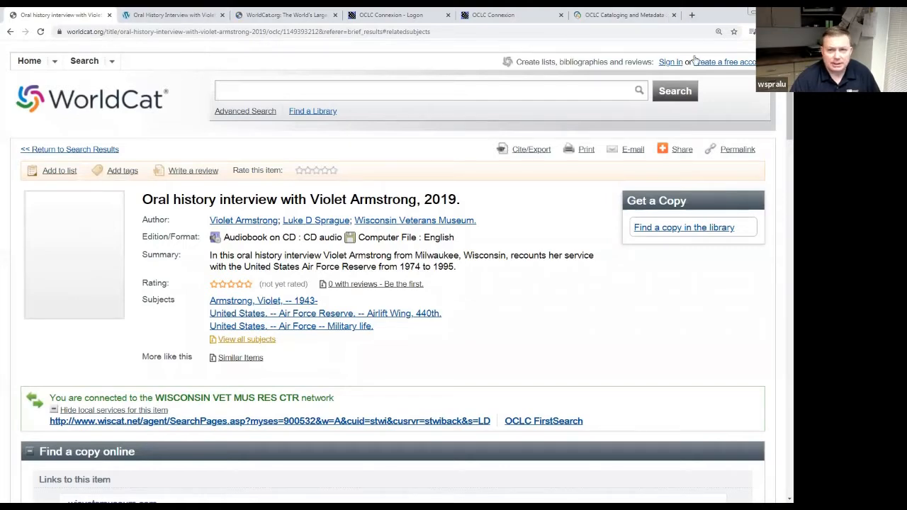
left_click(768, 11)
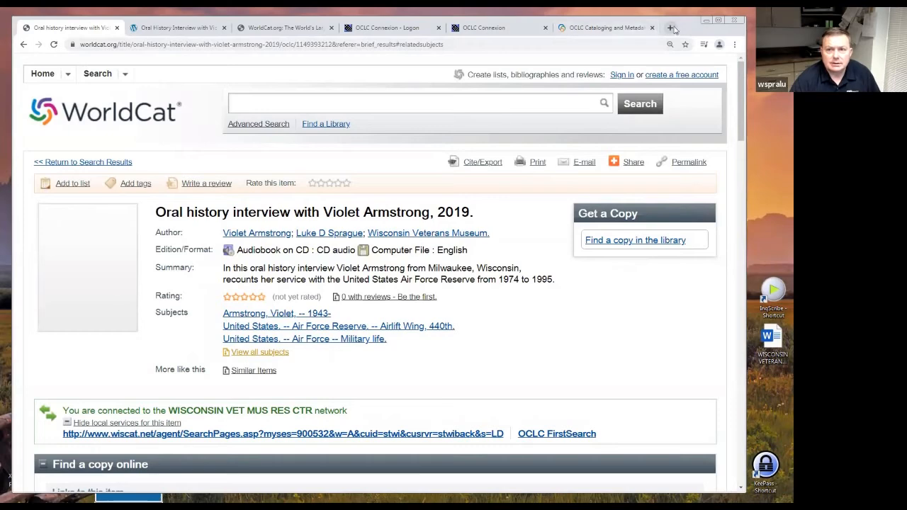
left_click_drag(676, 30, 667, 54)
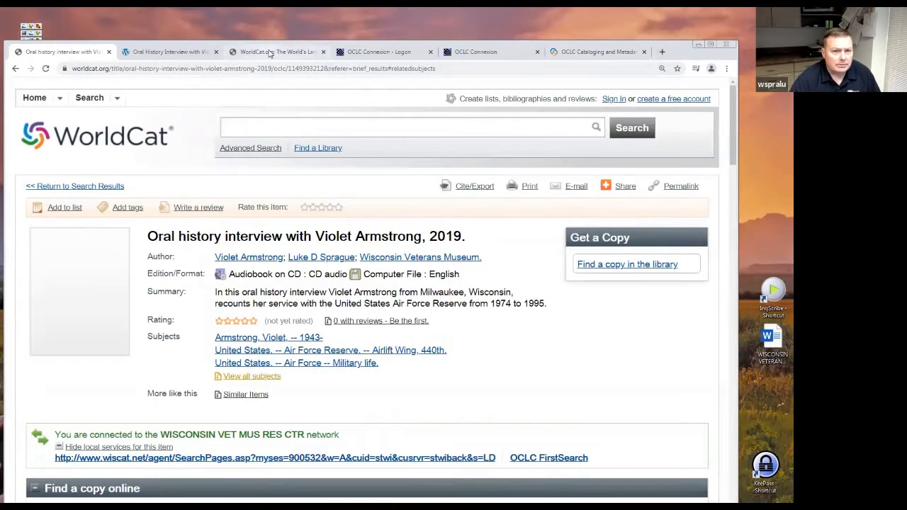
left_click_drag(277, 52, 166, 51)
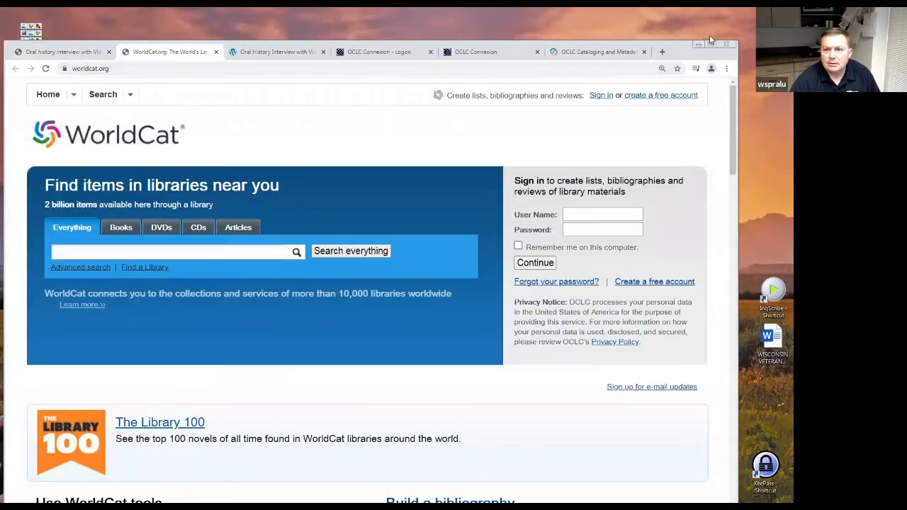
left_click(711, 44)
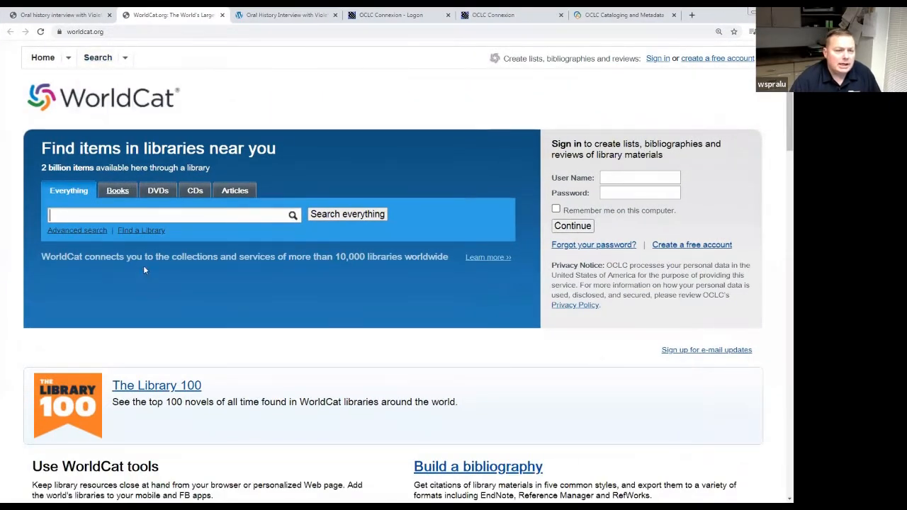
left_click(92, 231)
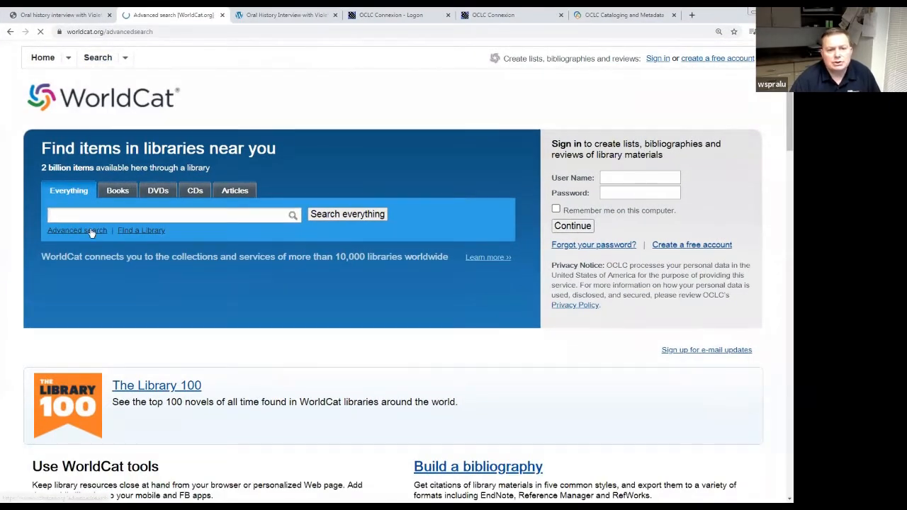
left_click(330, 235)
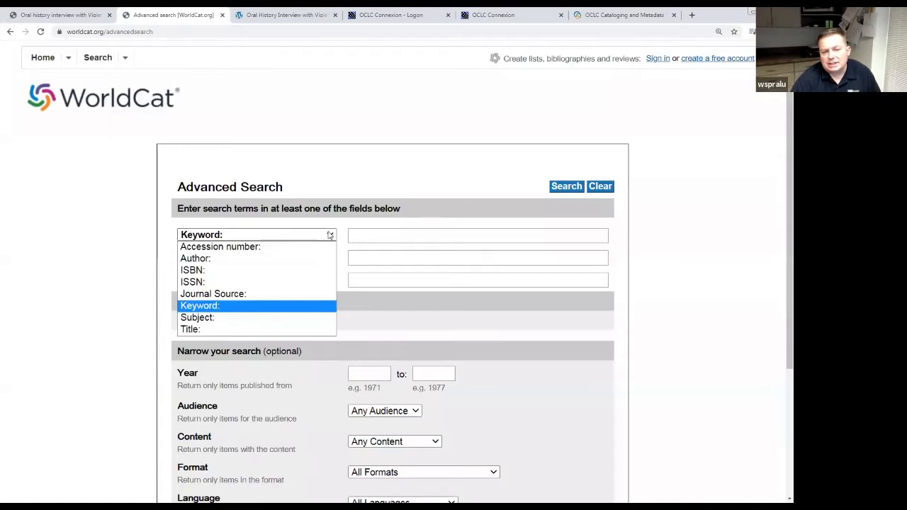
left_click(326, 246)
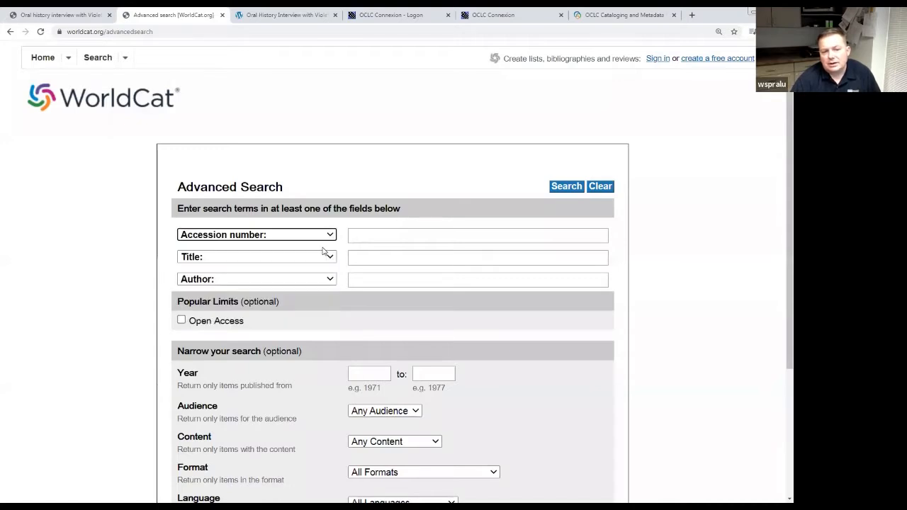
left_click(373, 236)
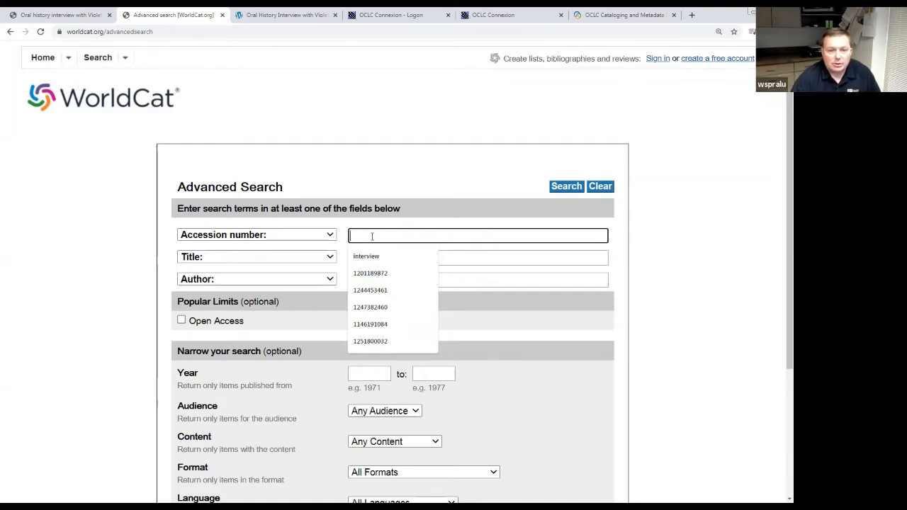
key("ctrl+v")
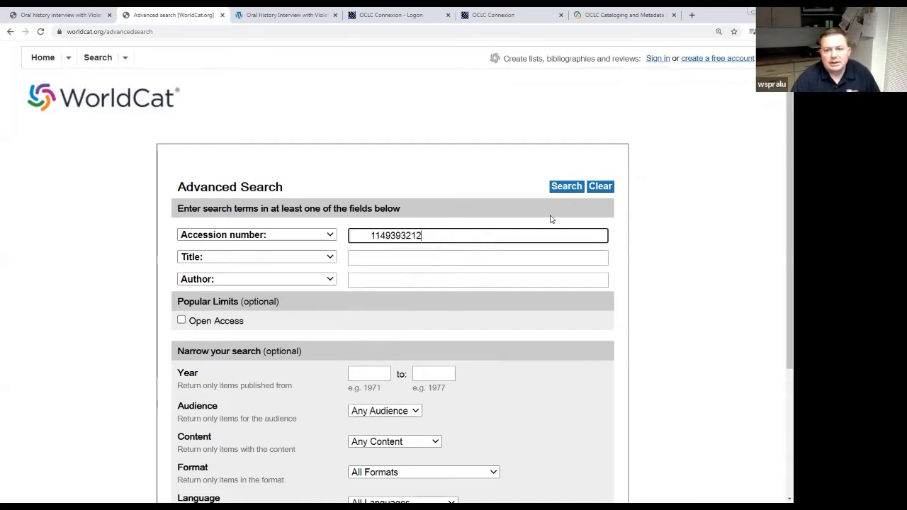
left_click(568, 188)
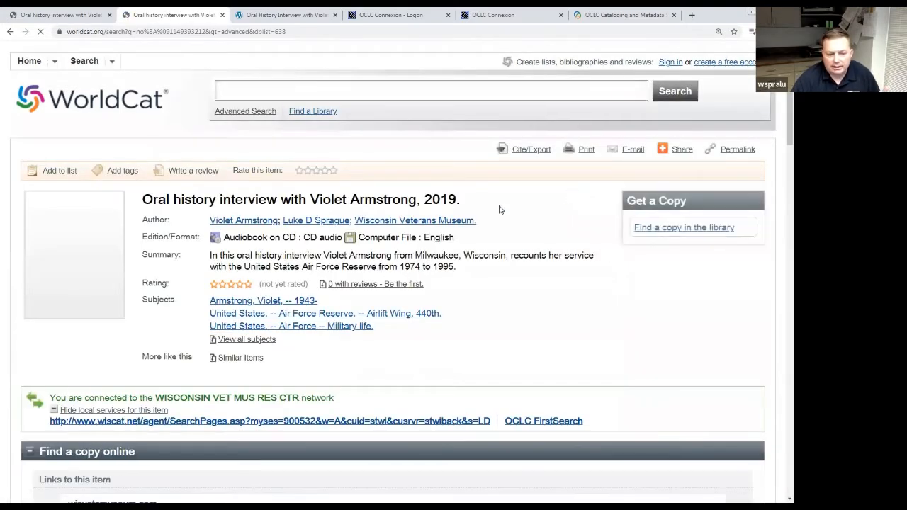
left_click(69, 20)
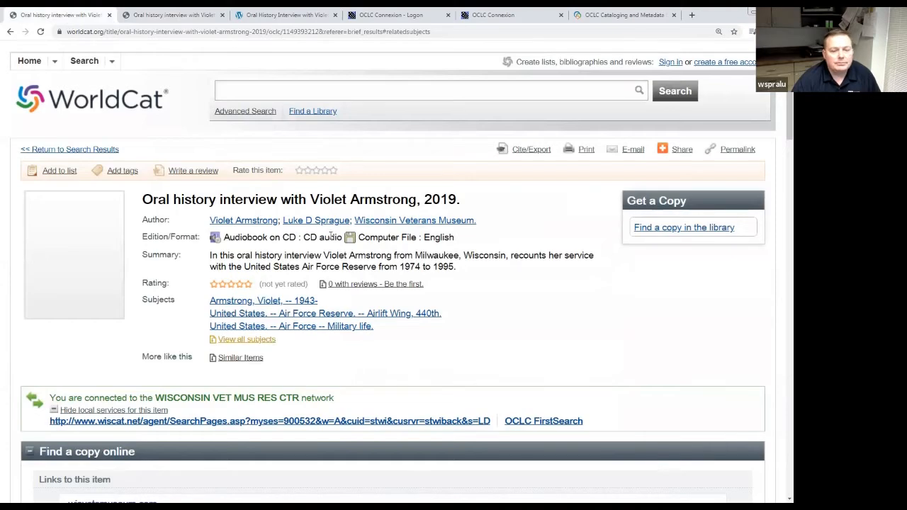
scroll(331, 235, "down", 6)
scroll(330, 235, "down", 4)
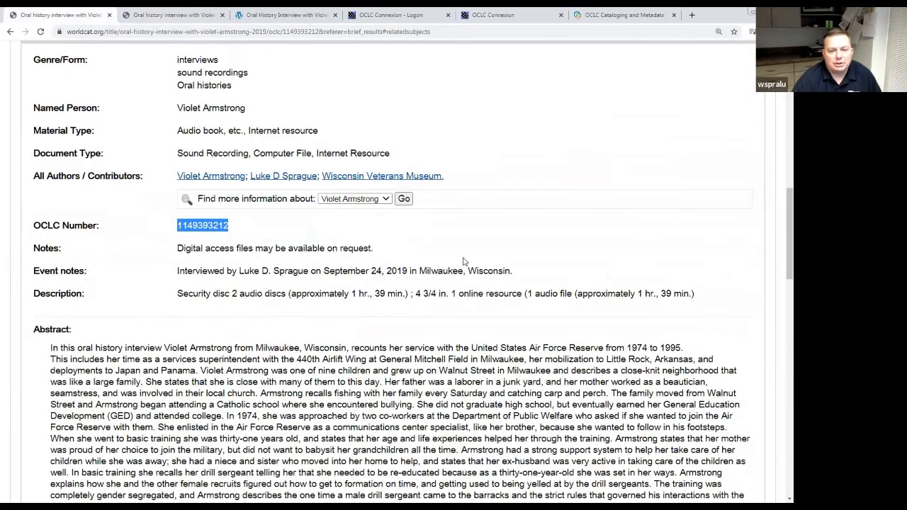
Review the record's details, its abstract on 1974–1995 Air Force Reserve service, and related subjects.
left_click(461, 260)
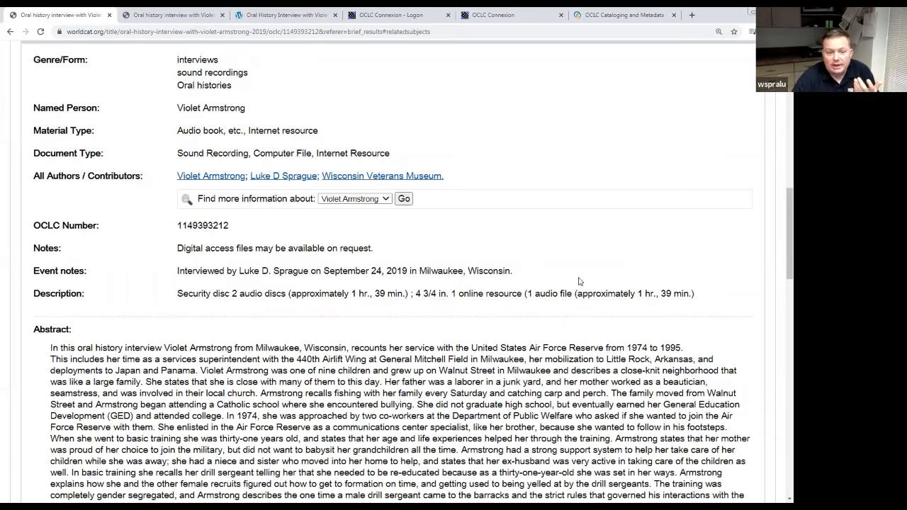
scroll(524, 280, "up", 5)
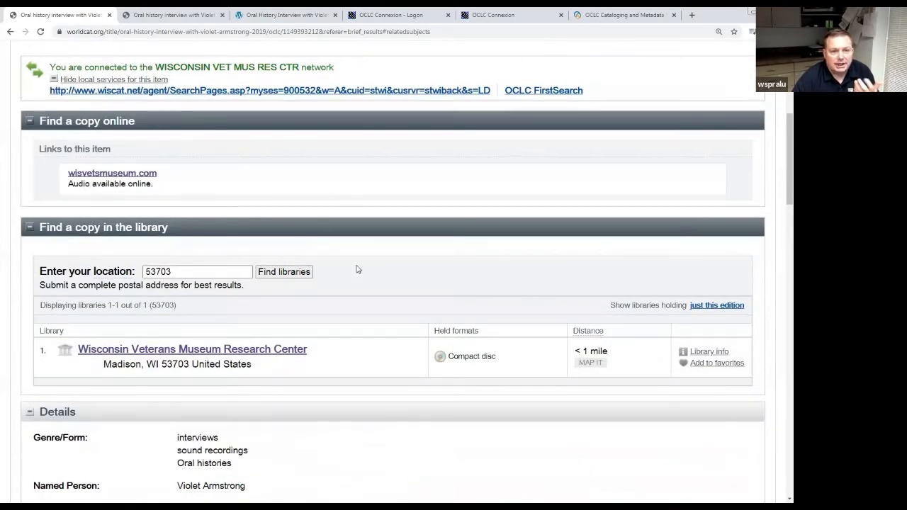
scroll(358, 273, "down", 4)
scroll(359, 274, "down", 4)
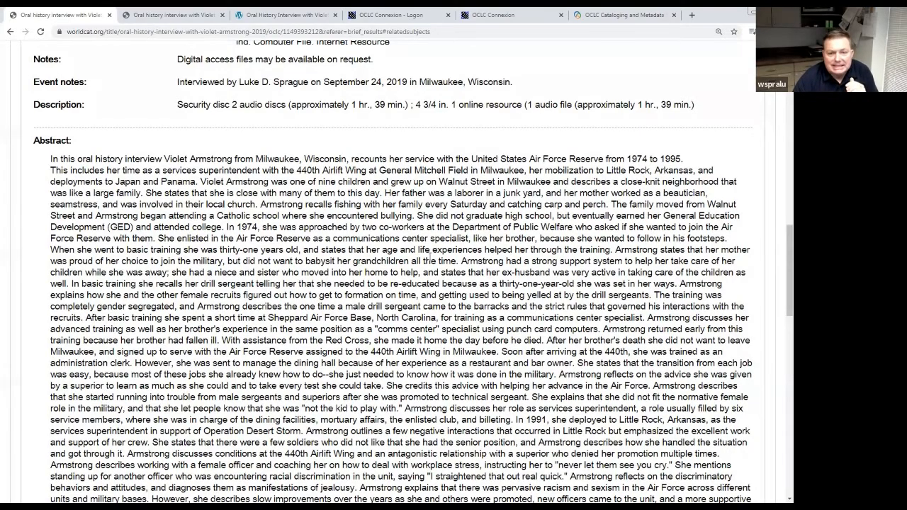
scroll(429, 256, "down", 1)
scroll(430, 257, "down", 5)
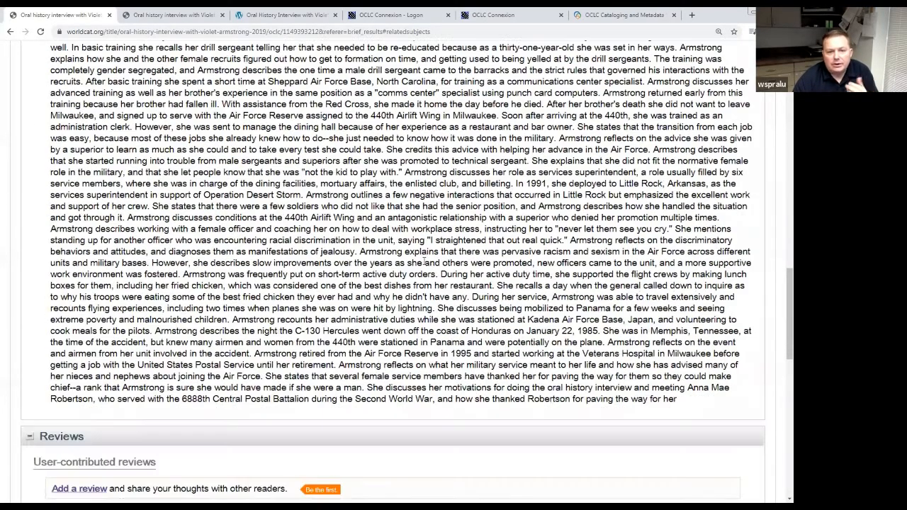
scroll(420, 263, "up", 8)
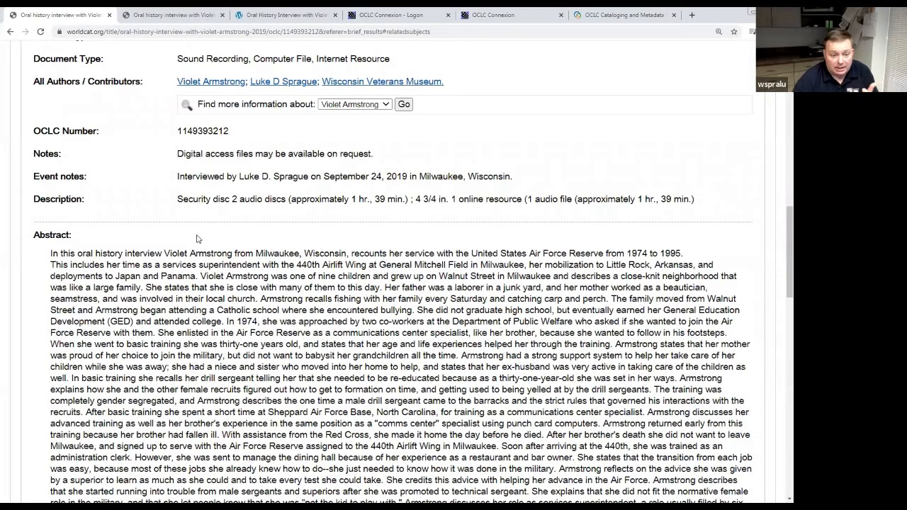
scroll(201, 242, "down", 4)
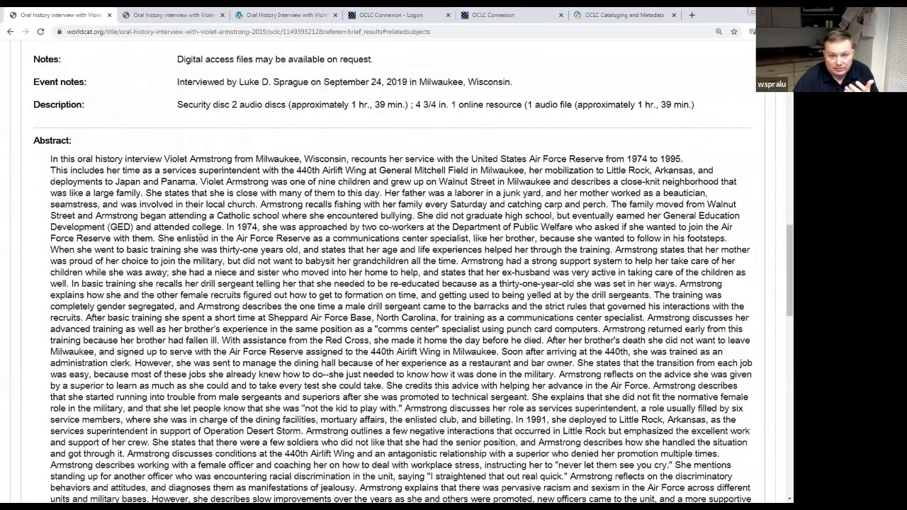
scroll(200, 241, "down", 10)
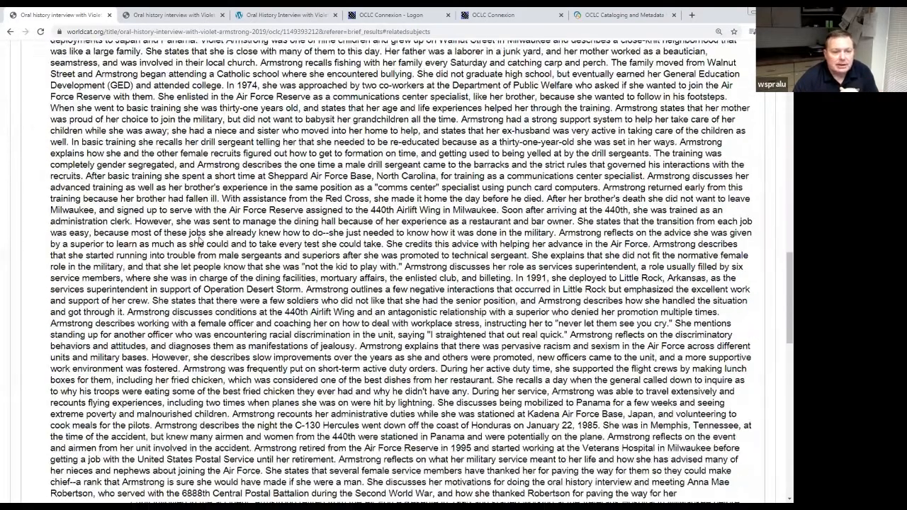
scroll(201, 242, "down", 5)
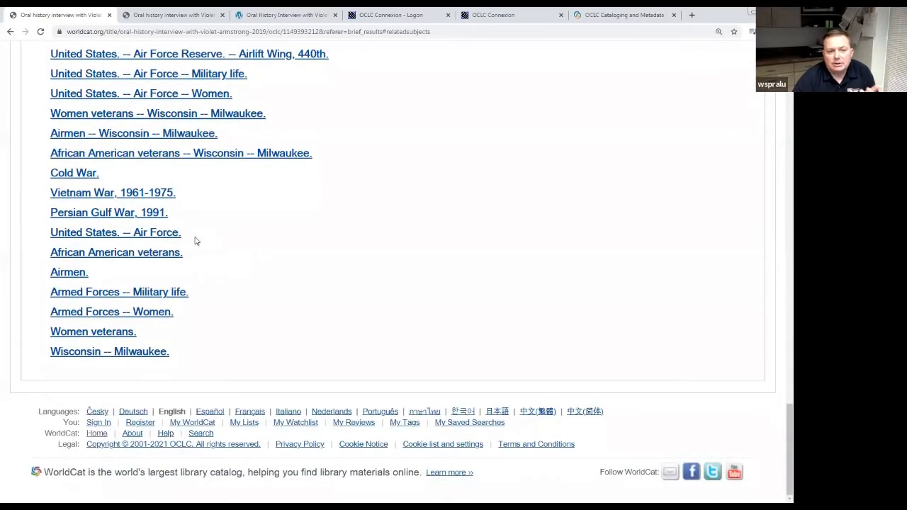
scroll(197, 242, "up", 3)
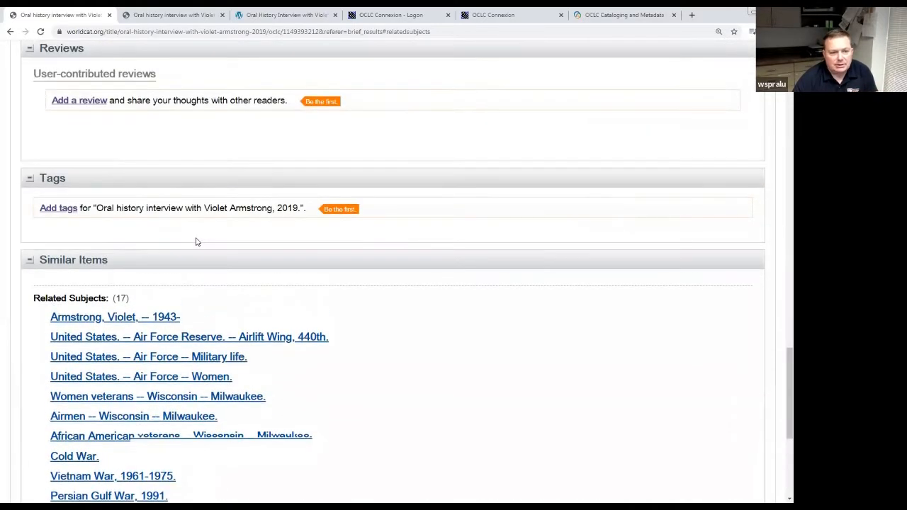
scroll(196, 241, "down", 4)
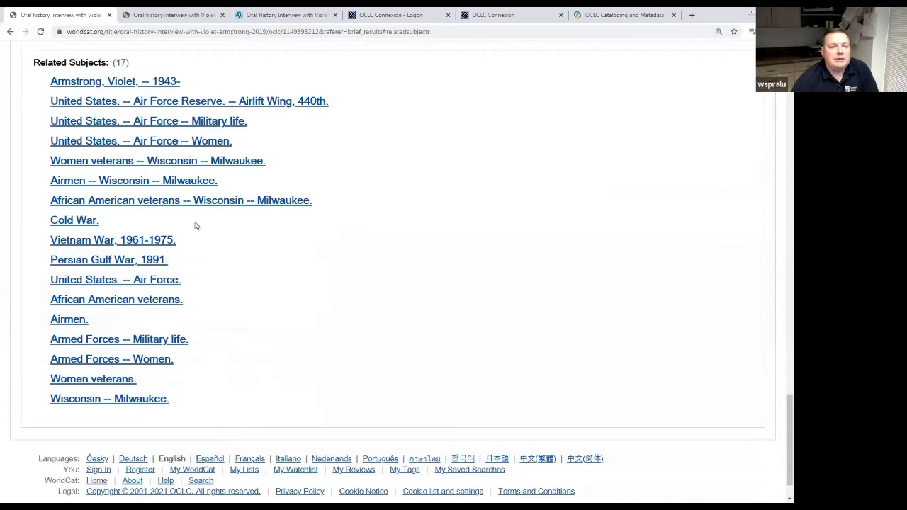
Close both WorldCat record copies and the transcript viewer, moving the OCLC subscription page first.
left_click(199, 20)
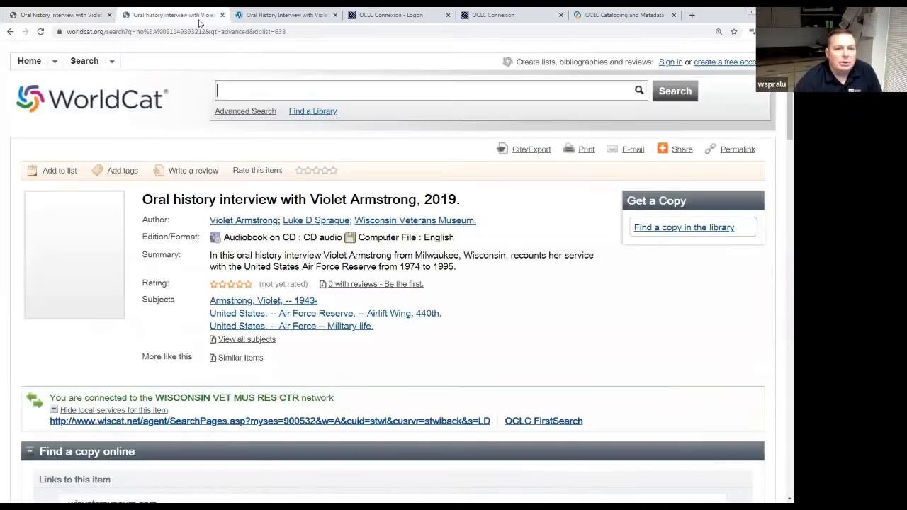
left_click(222, 14)
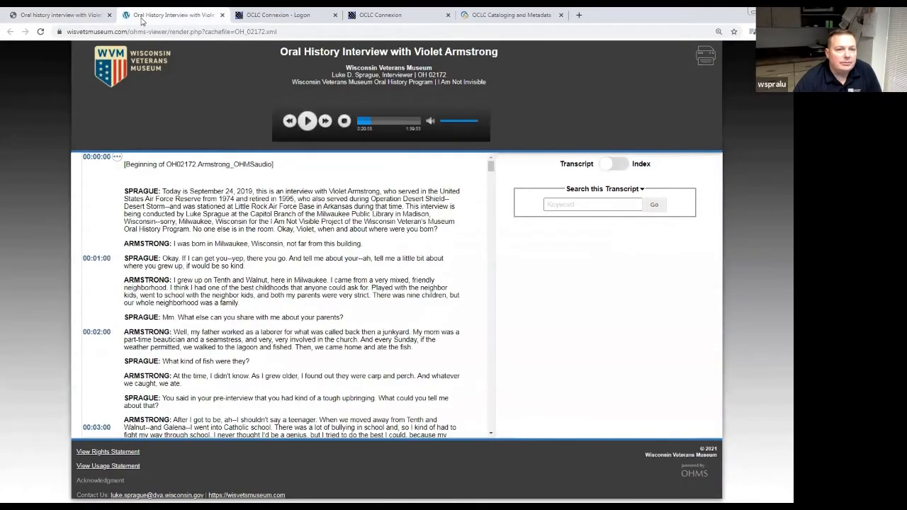
left_click(222, 14)
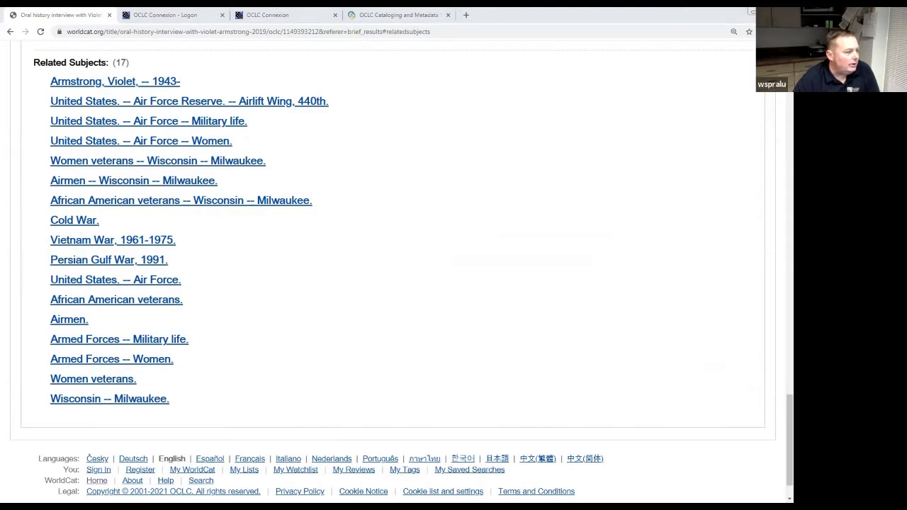
left_click(198, 21)
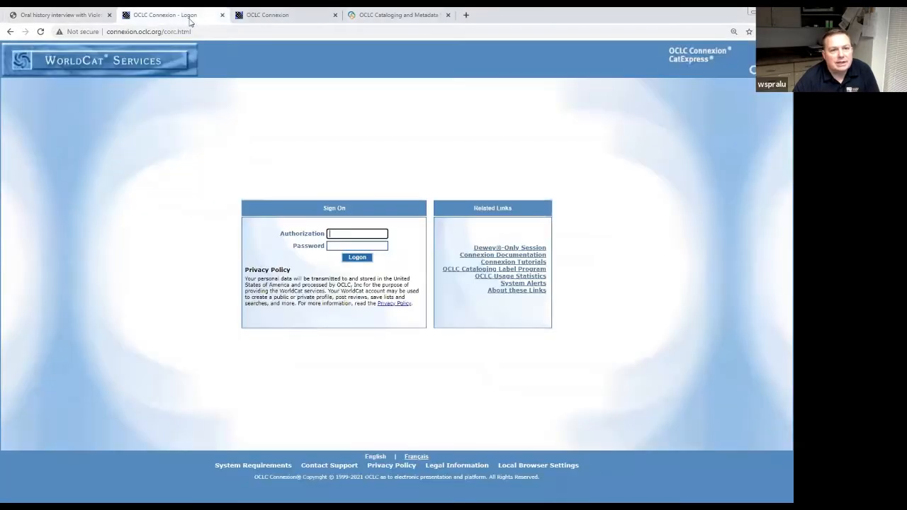
left_click(109, 15)
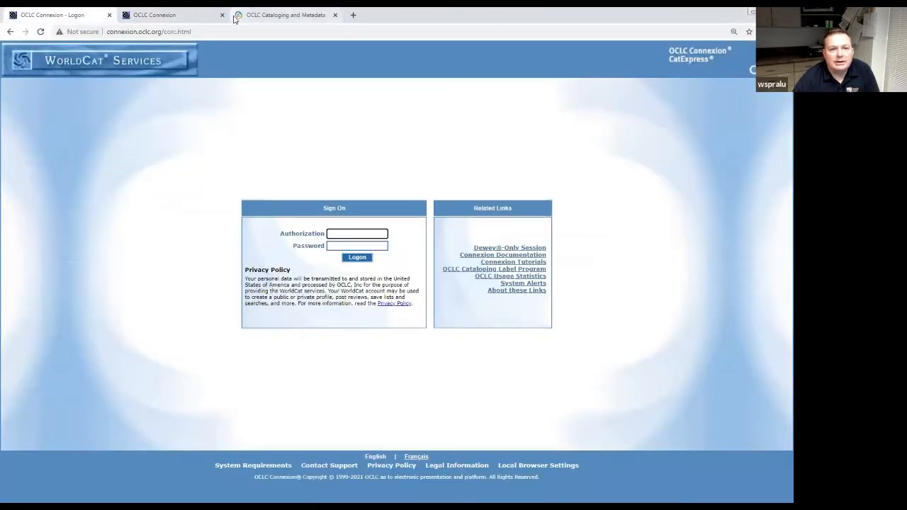
left_click_drag(284, 15, 12, 17)
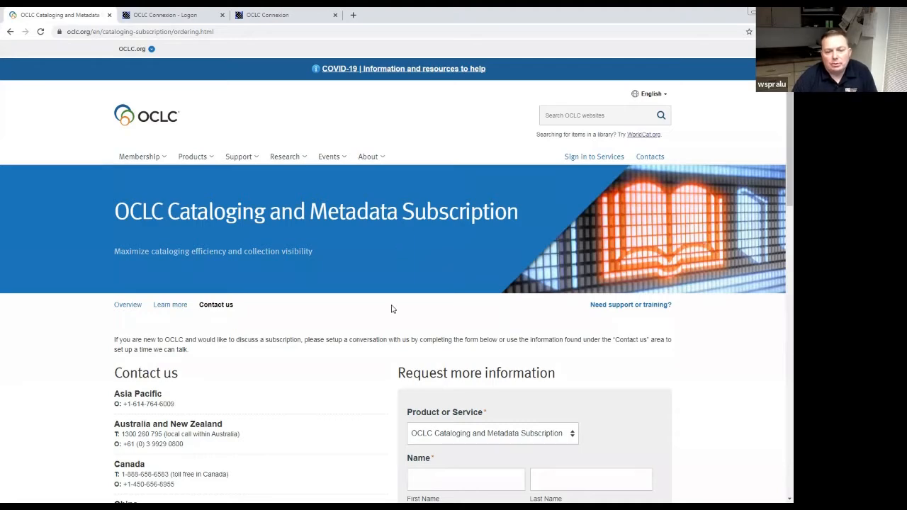
Look over the subscription contact form, adjust page zoom, and switch to the Connexion sign-on page.
scroll(392, 308, "down", 2)
scroll(366, 334, "down", 2)
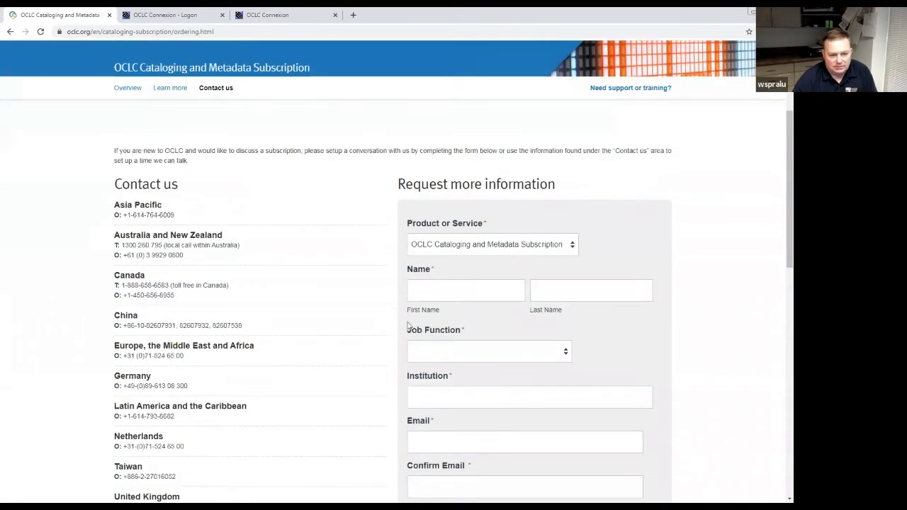
scroll(385, 269, "up", 4)
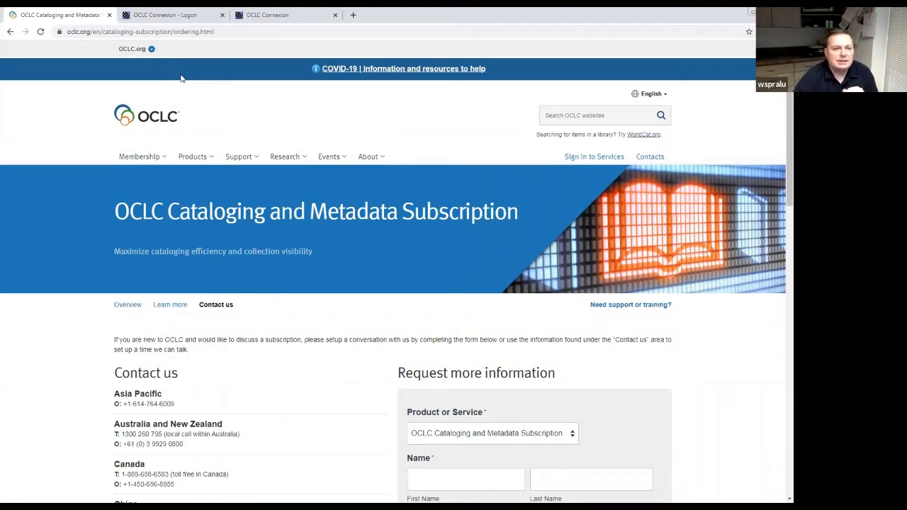
left_click(191, 32)
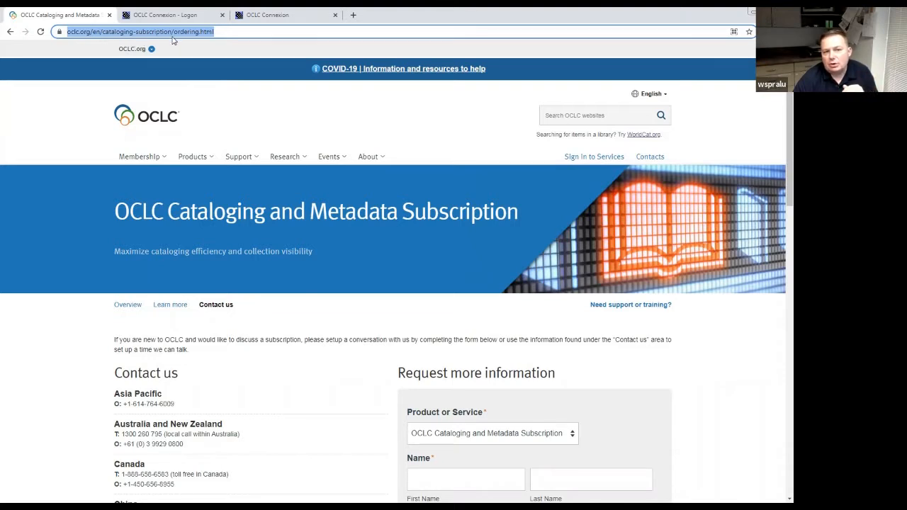
key("ctrl+plus")
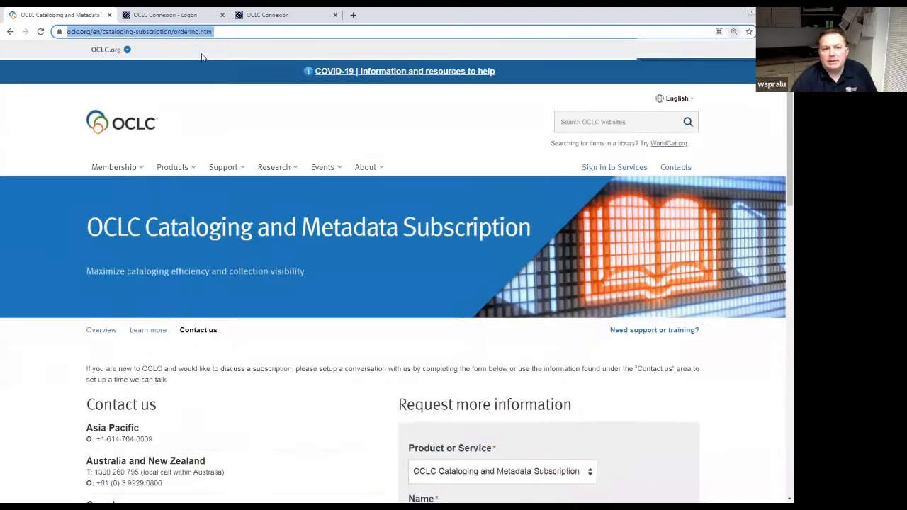
key("ctrl+minus")
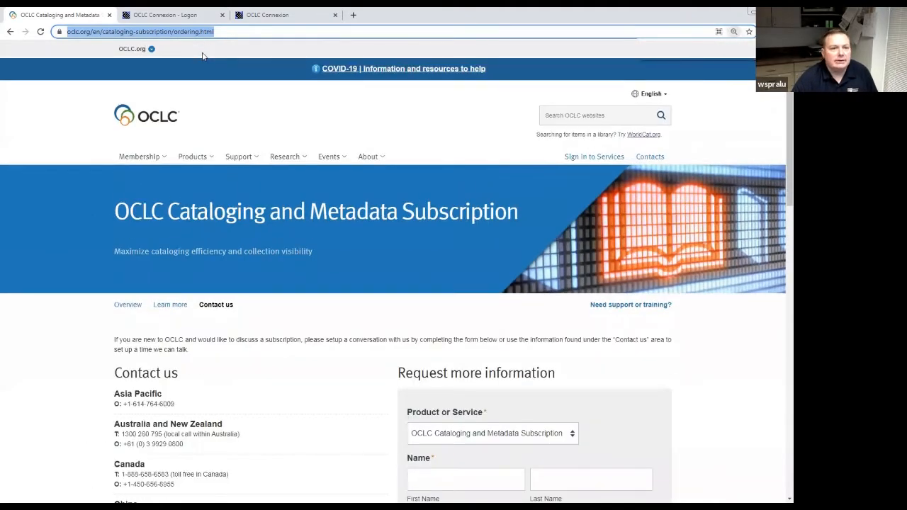
key("ctrl+minus")
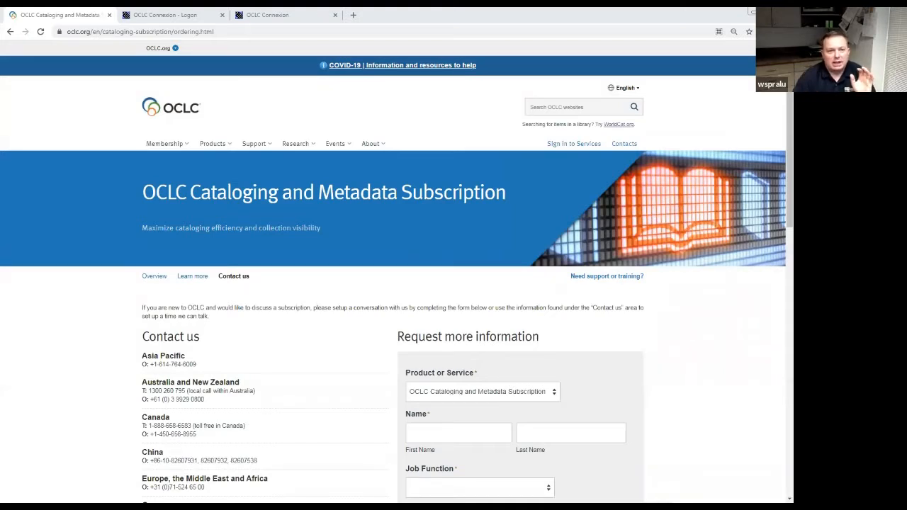
left_click(130, 21)
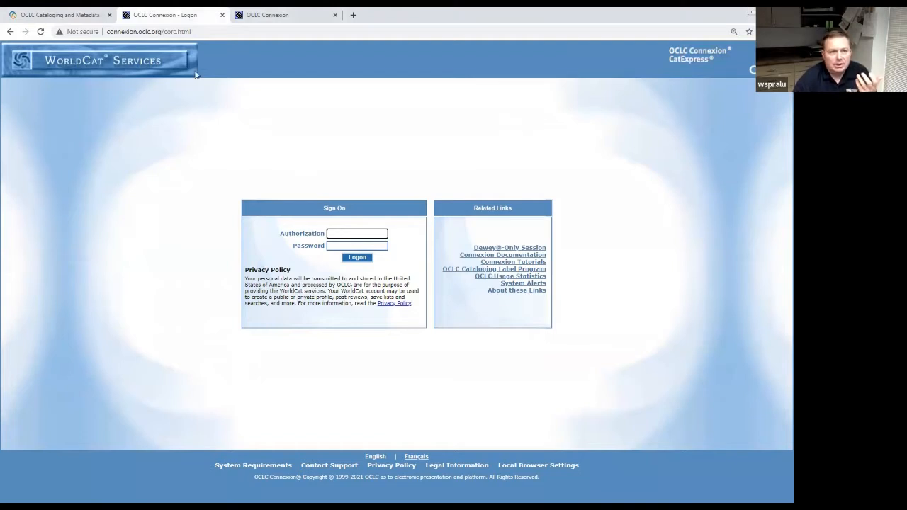
Close the subscription page and bring up Connexion's Search WorldCat page.
left_click(110, 15)
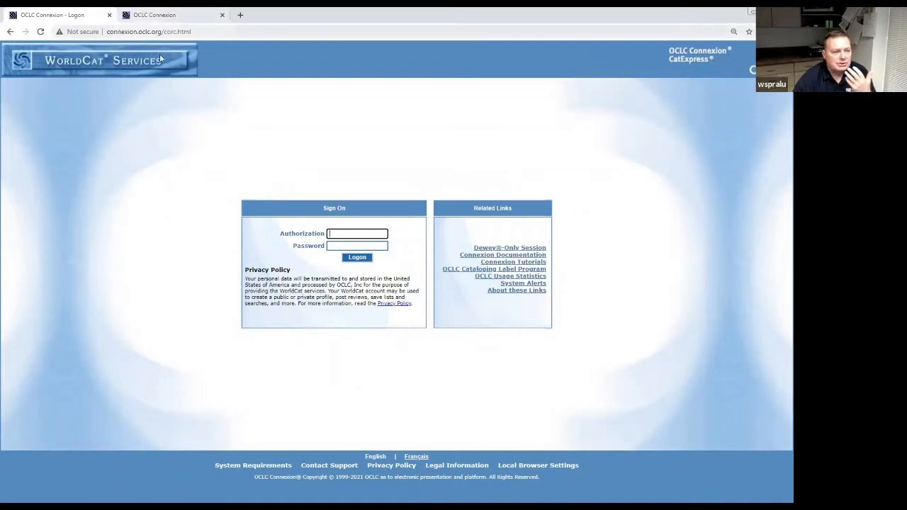
key("ctrl+plus")
key("ctrl+plus")
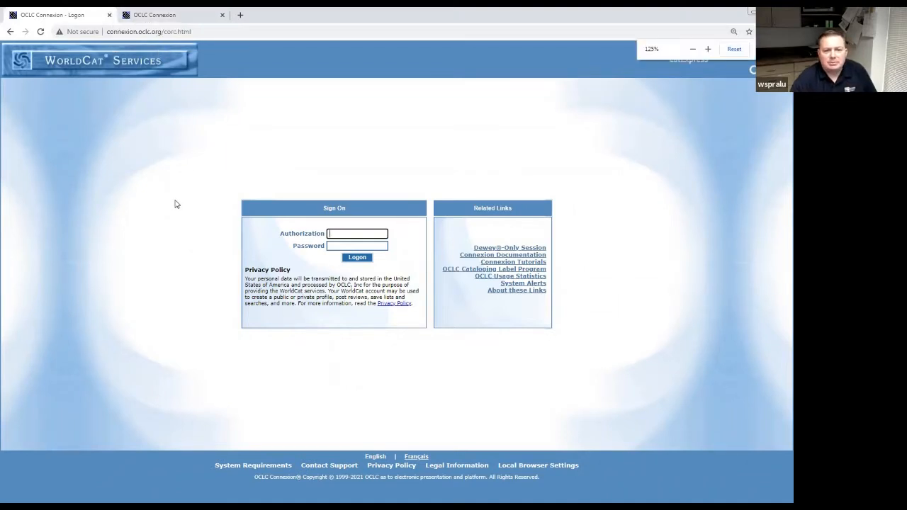
key("ctrl+minus")
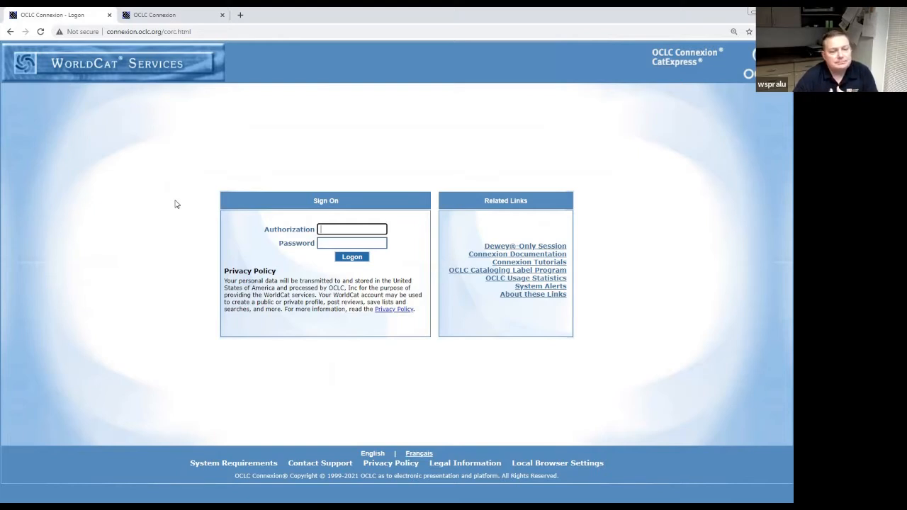
left_click(192, 17)
left_click(92, 17)
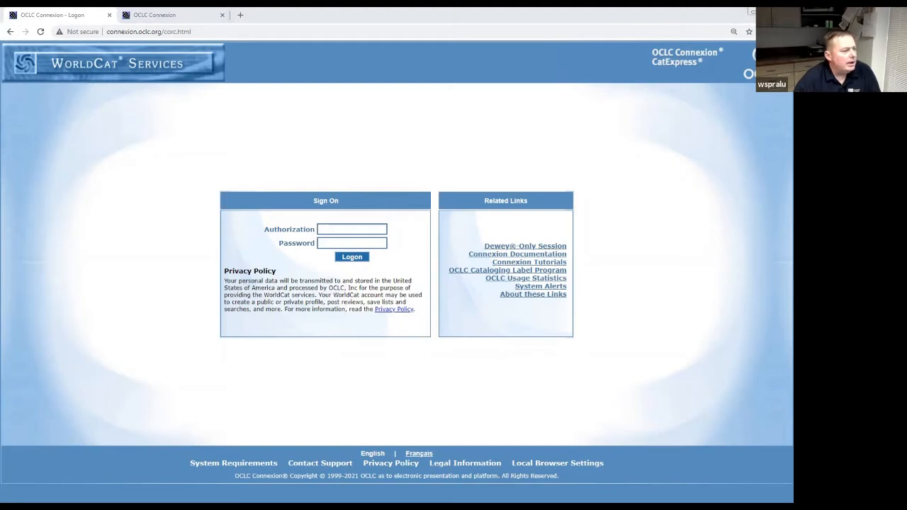
left_click(146, 17)
Clear the old 682605352 OCLC number from the search and minimize the Session Monitor window.
left_click(109, 15)
left_click(47, 84)
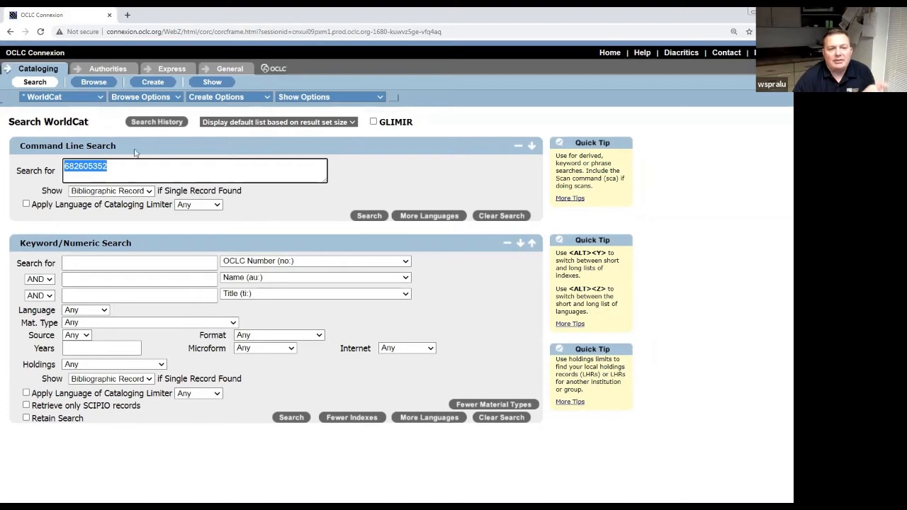
left_click_drag(113, 166, 59, 164)
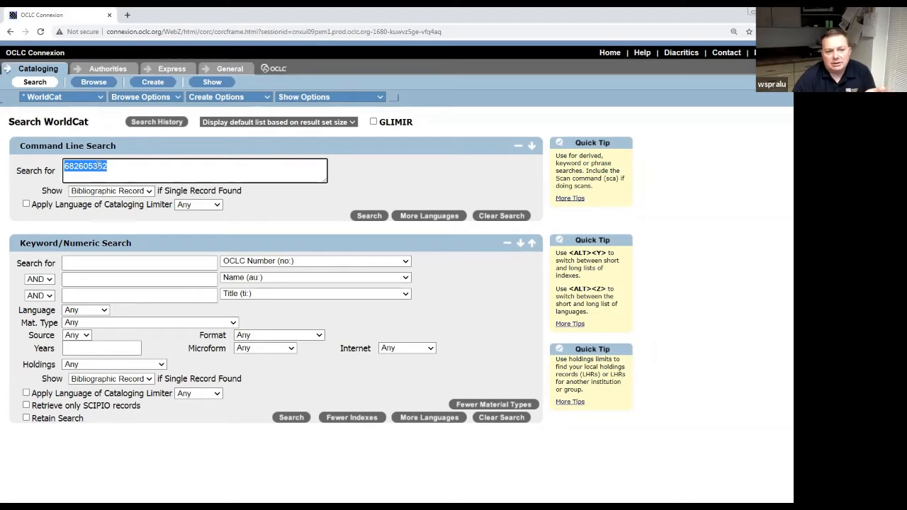
key("BackSpace")
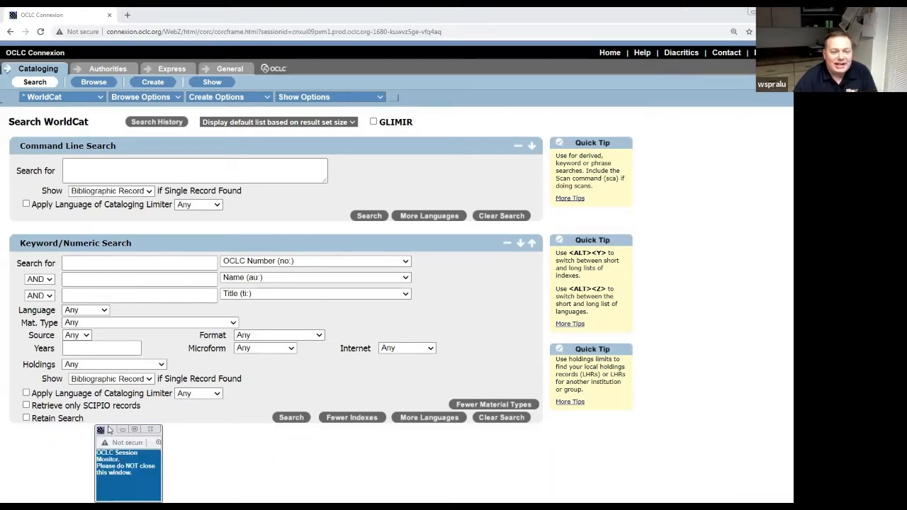
left_click_drag(109, 429, 662, 97)
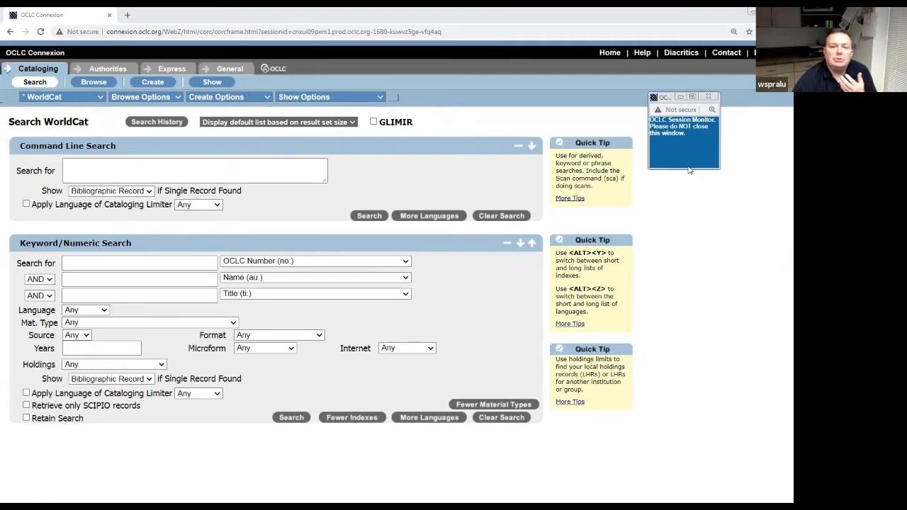
left_click(682, 96)
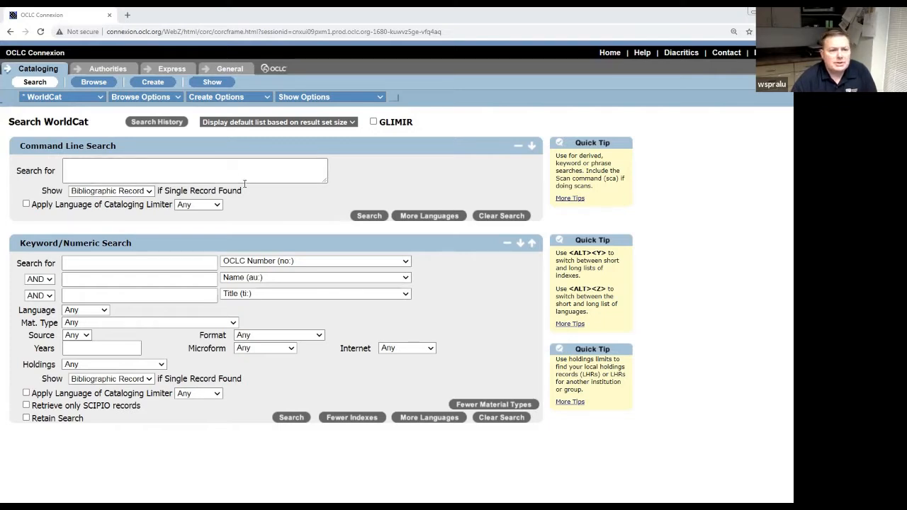
left_click(216, 168)
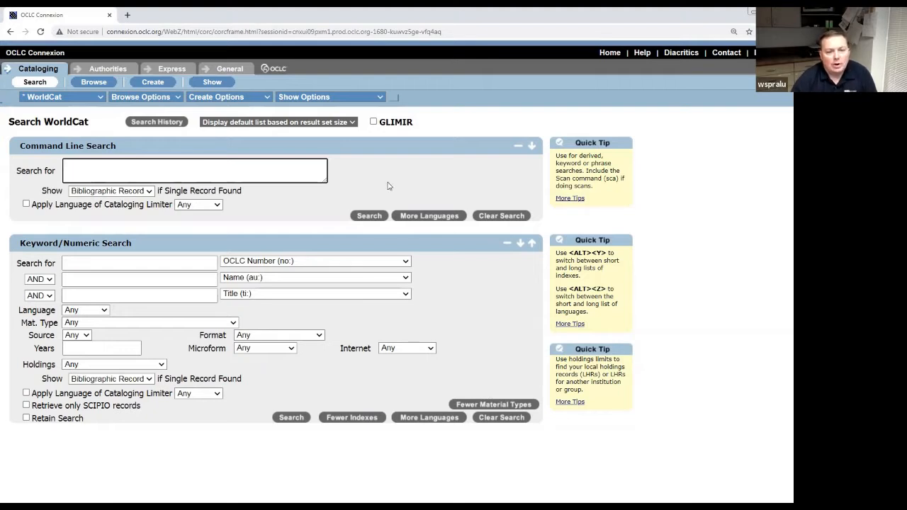
left_click(459, 290)
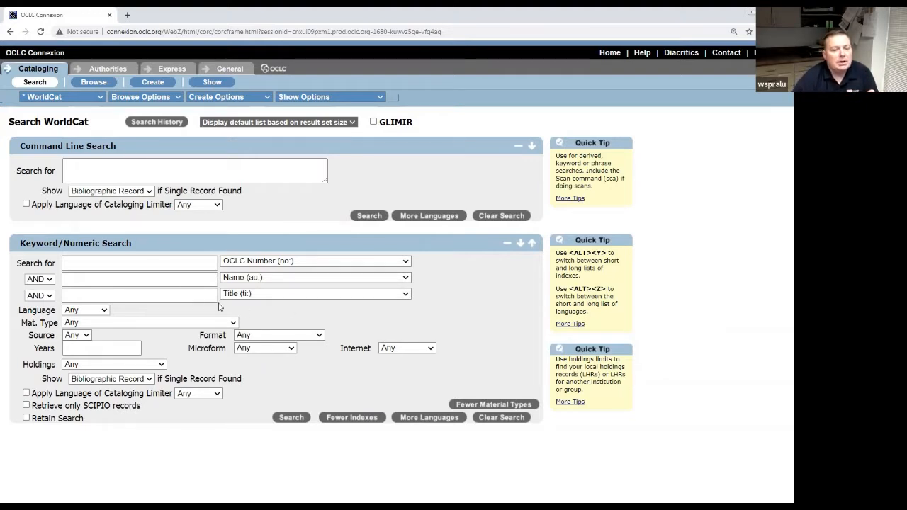
Enter the narrator's surname and first name as author (au:) and choose Oral History Interview as title (ti:).
left_click(167, 277)
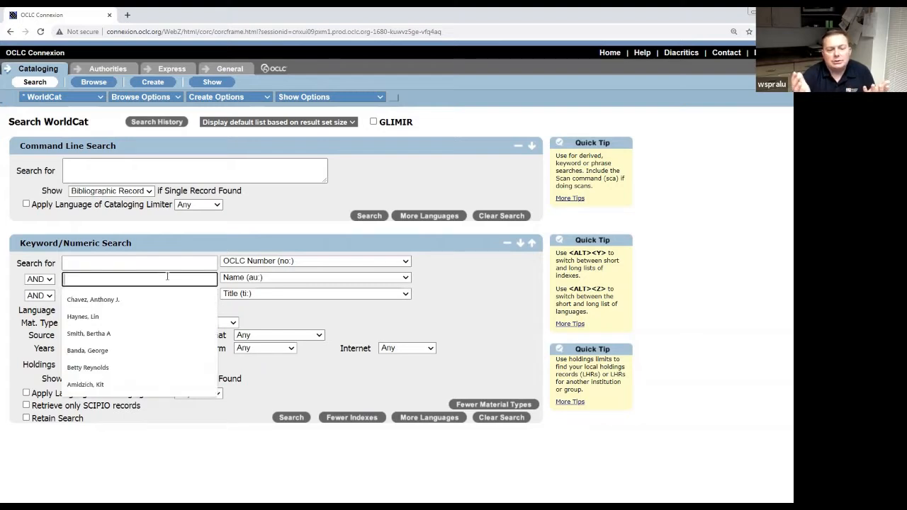
left_click(447, 300)
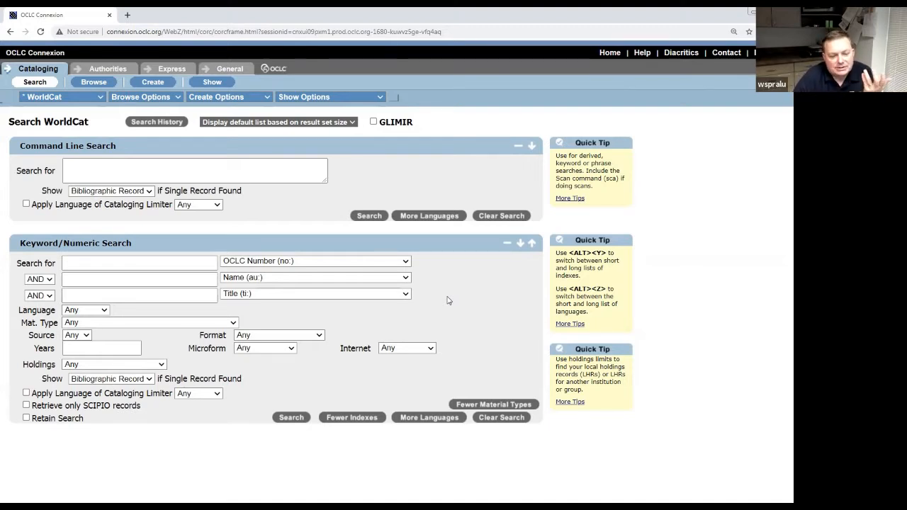
left_click(104, 279)
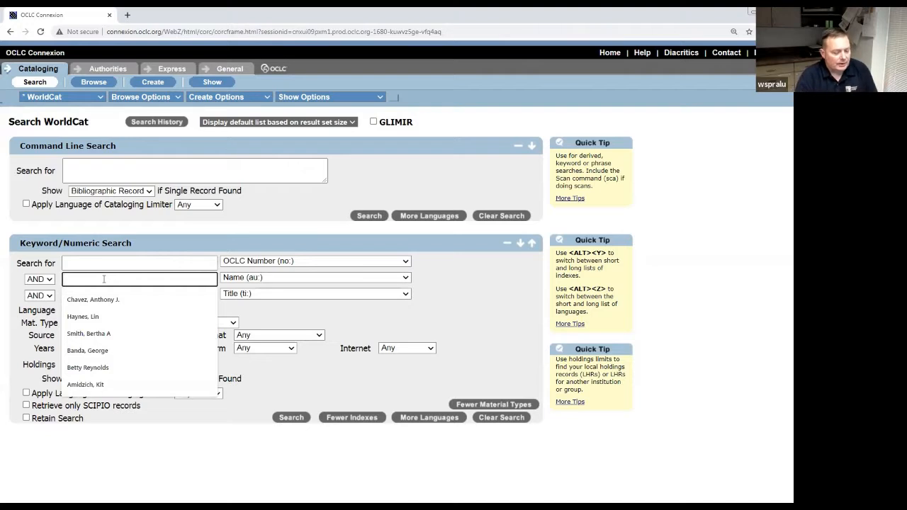
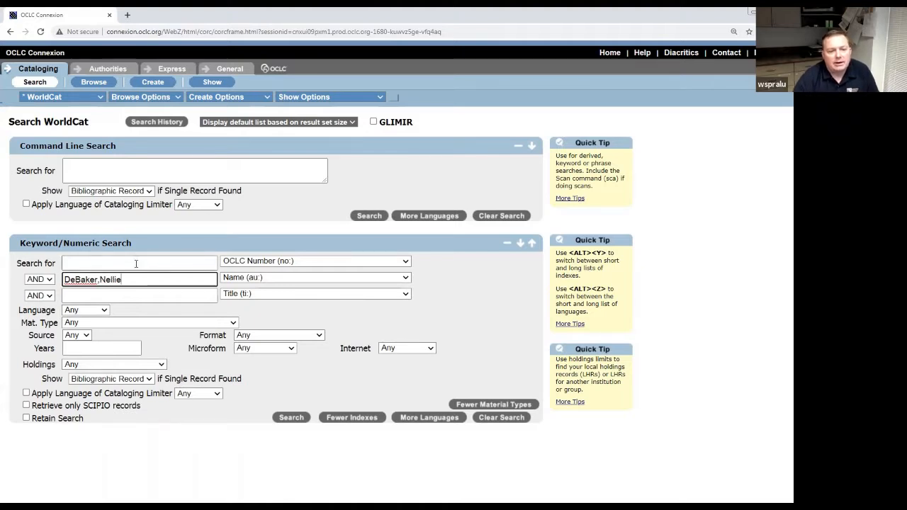
left_click(131, 295)
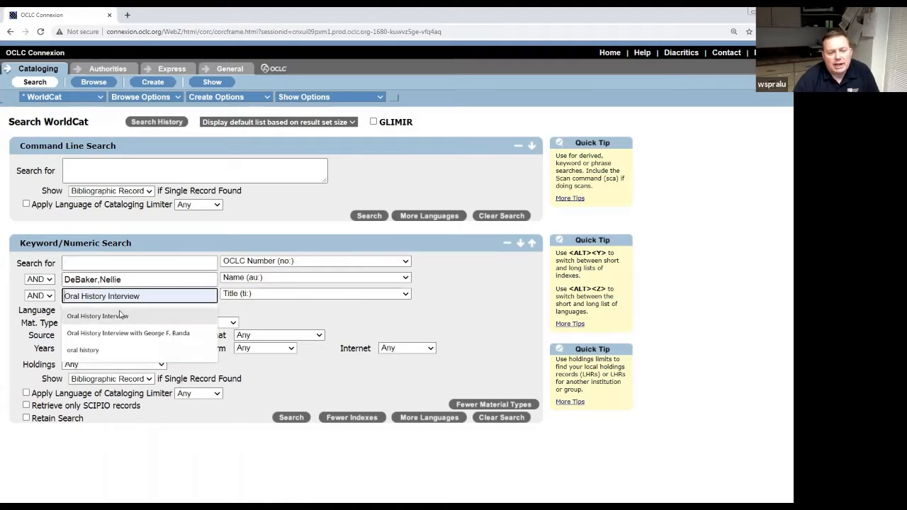
left_click(98, 316)
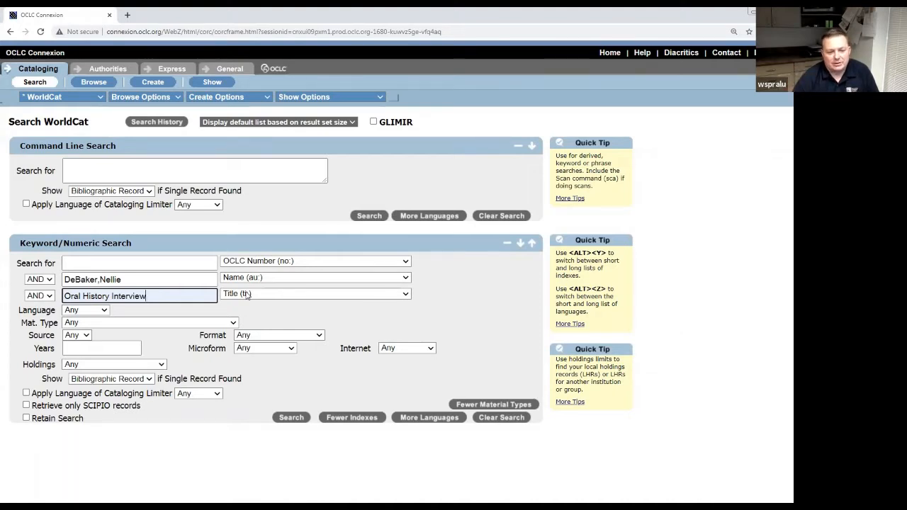
Run the name and title search, confirm WorldCat has no matching records, and start a new record.
left_click(285, 420)
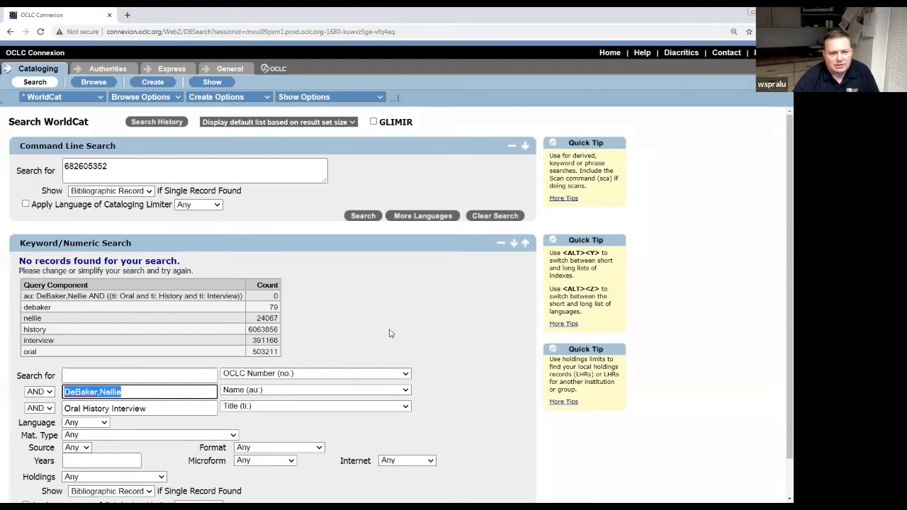
scroll(386, 329, "down", 1)
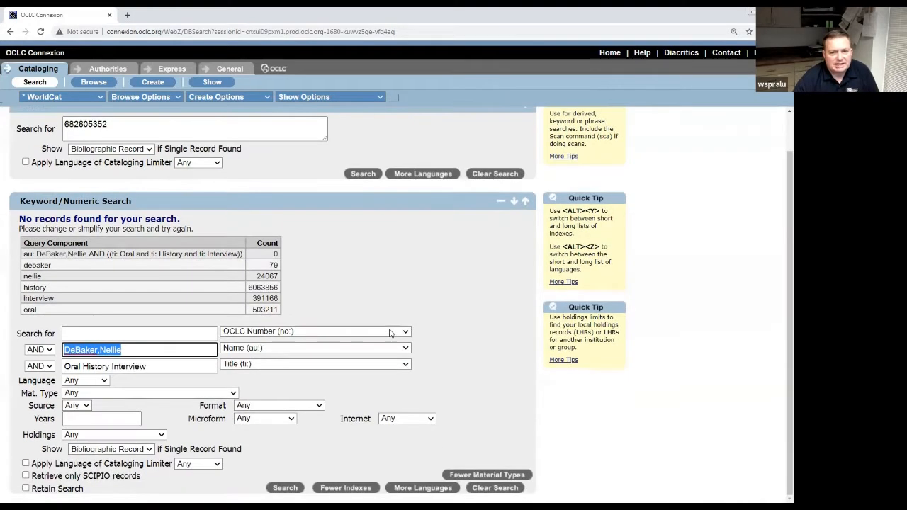
left_click(439, 310)
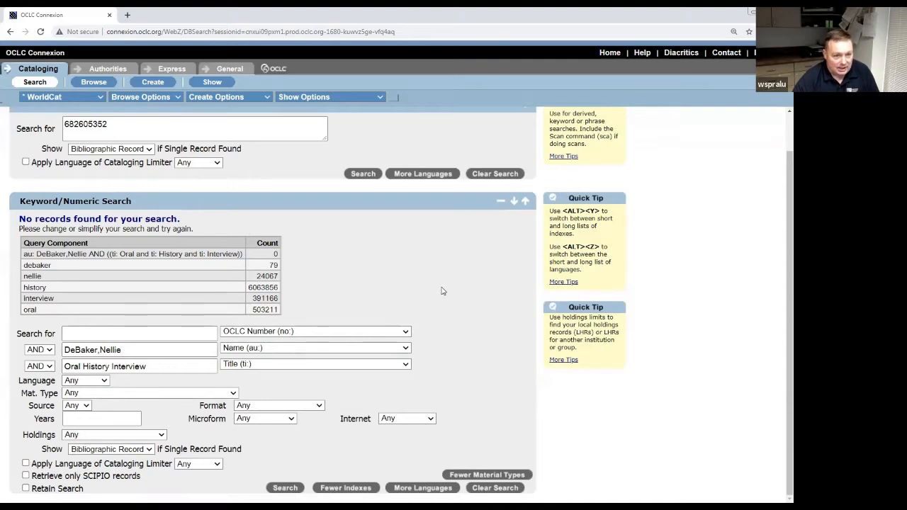
scroll(445, 293, "up", 1)
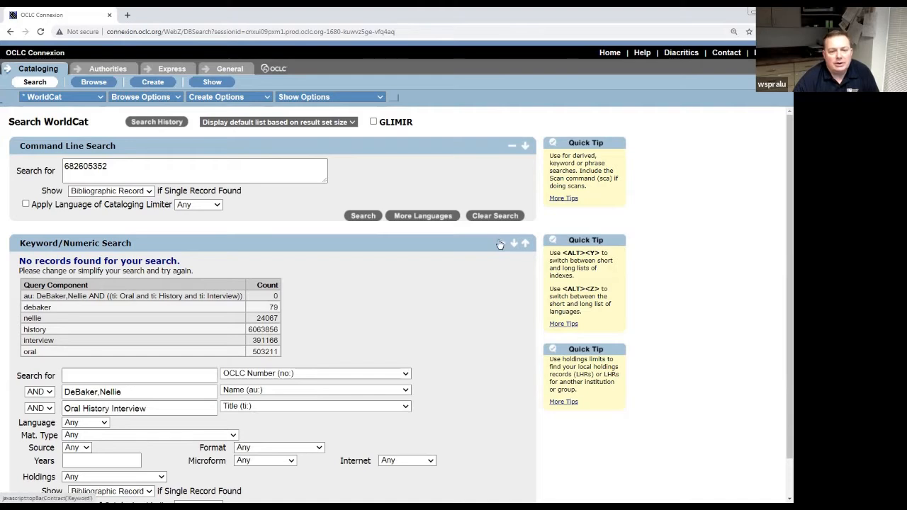
left_click(146, 85)
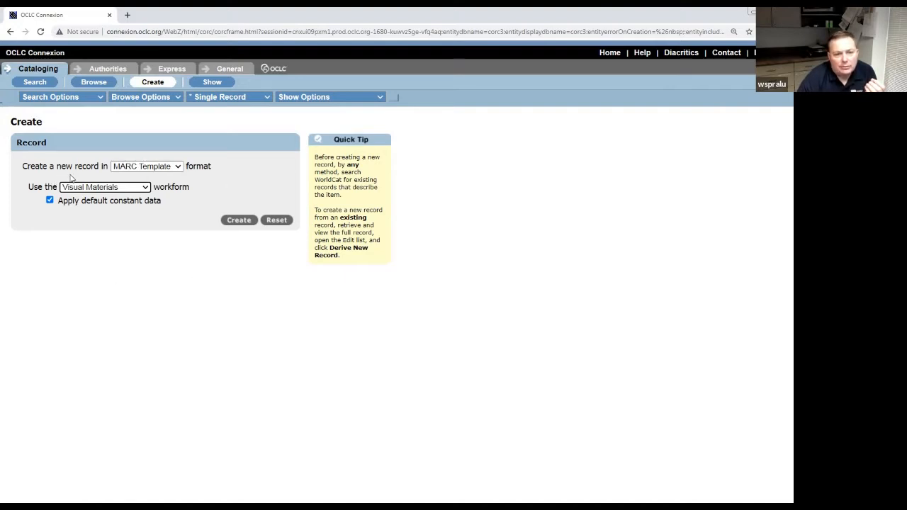
left_click(178, 169)
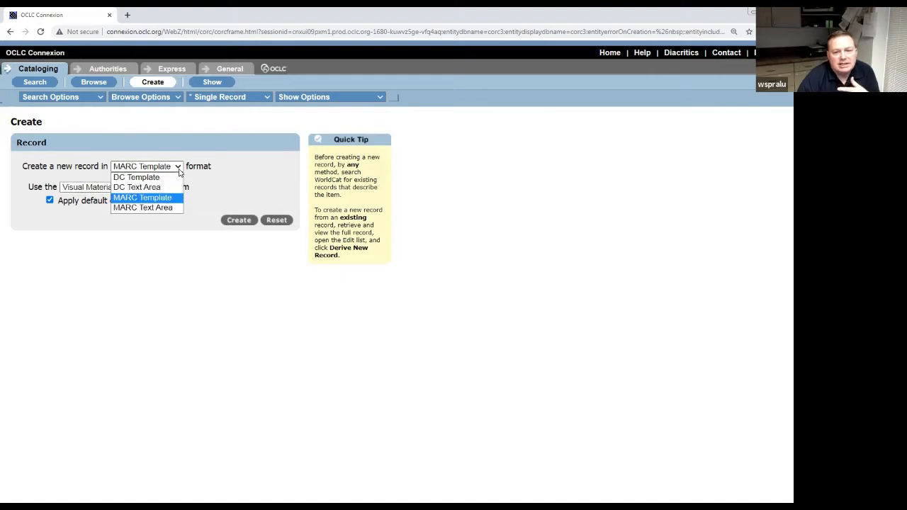
left_click(178, 167)
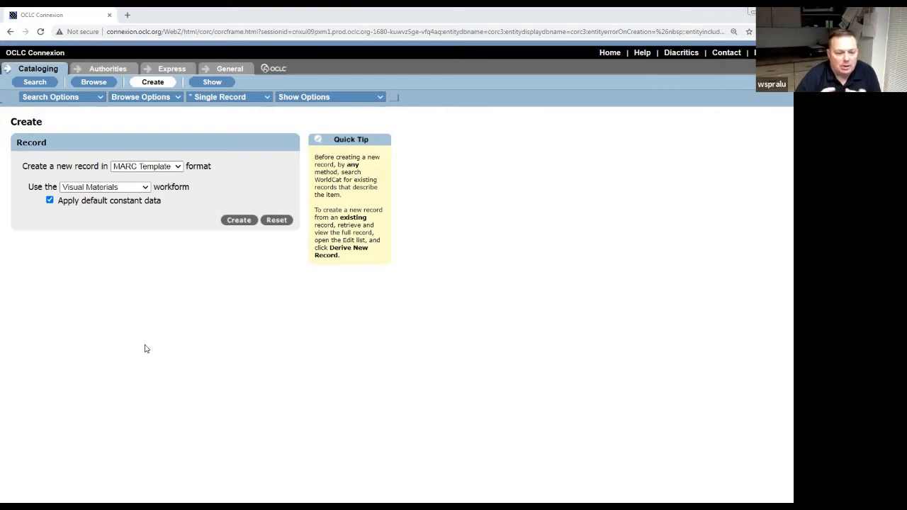
Switch the Create form's workform from Visual Materials to Sound Recordings.
left_click(144, 188)
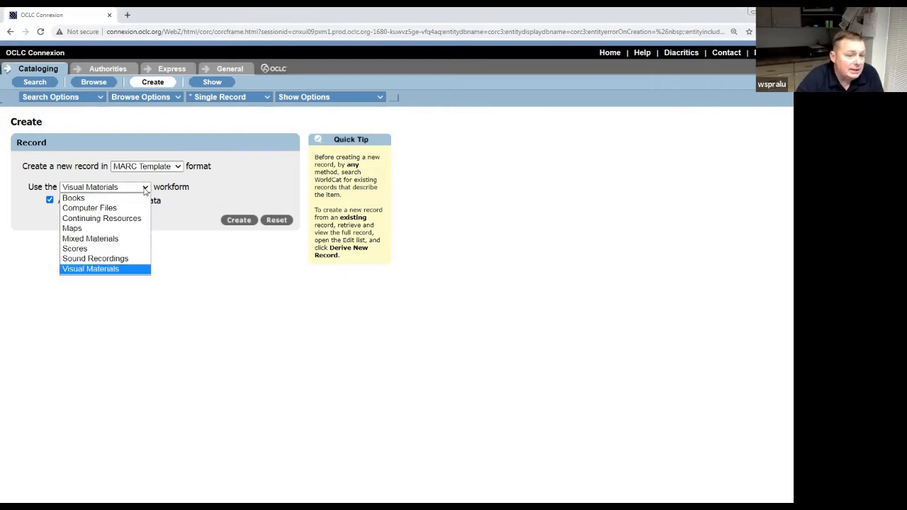
left_click(122, 259)
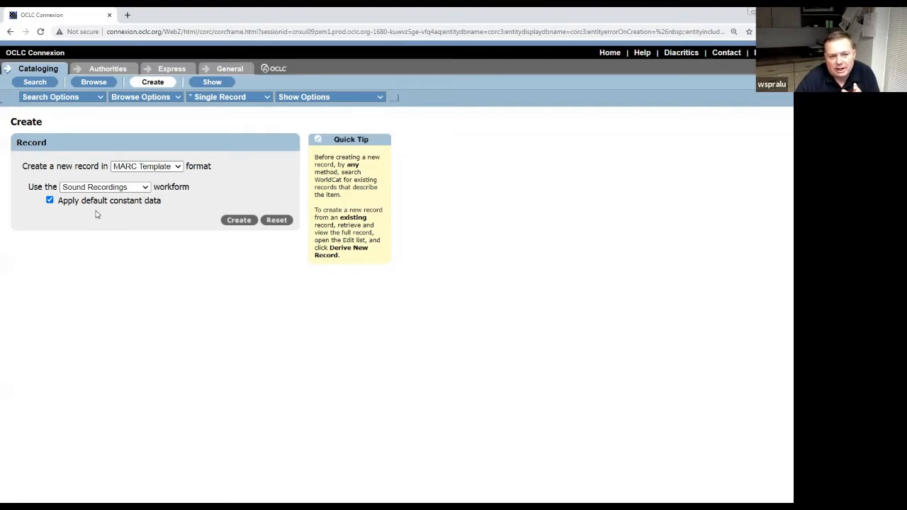
left_click(50, 202)
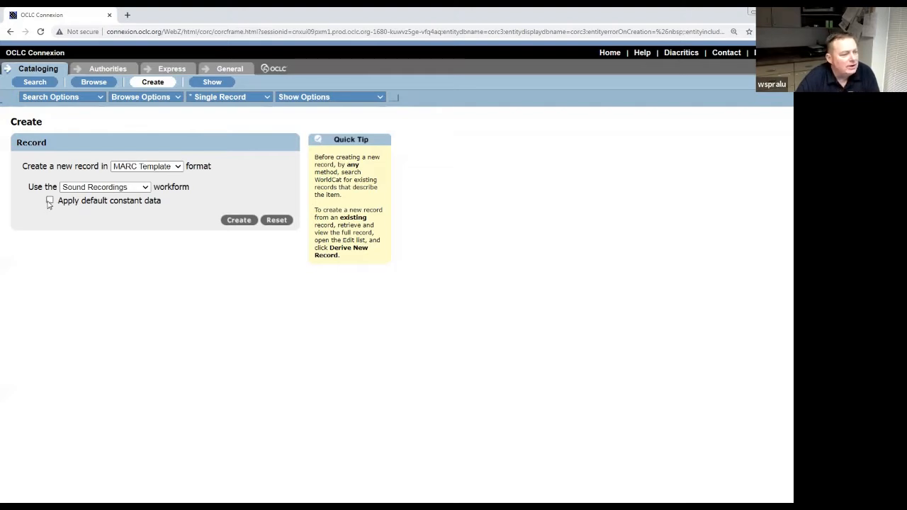
left_click(49, 201)
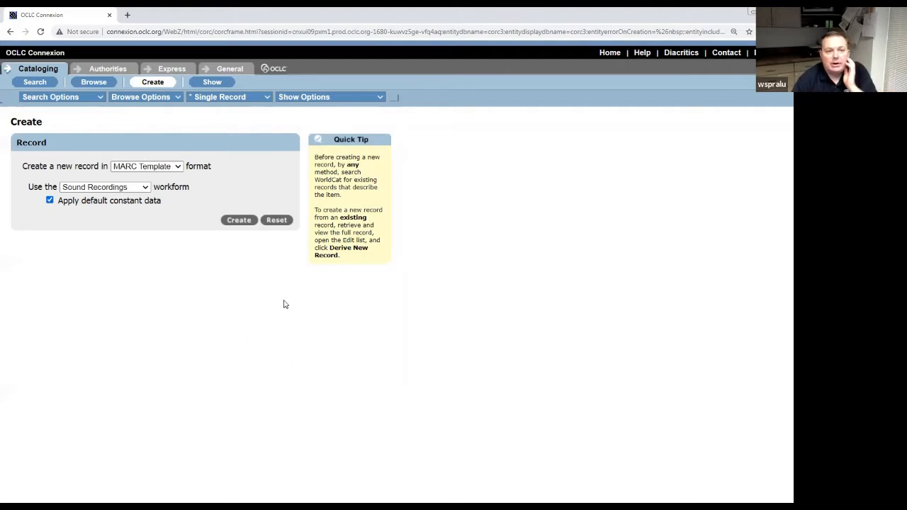
left_click(241, 220)
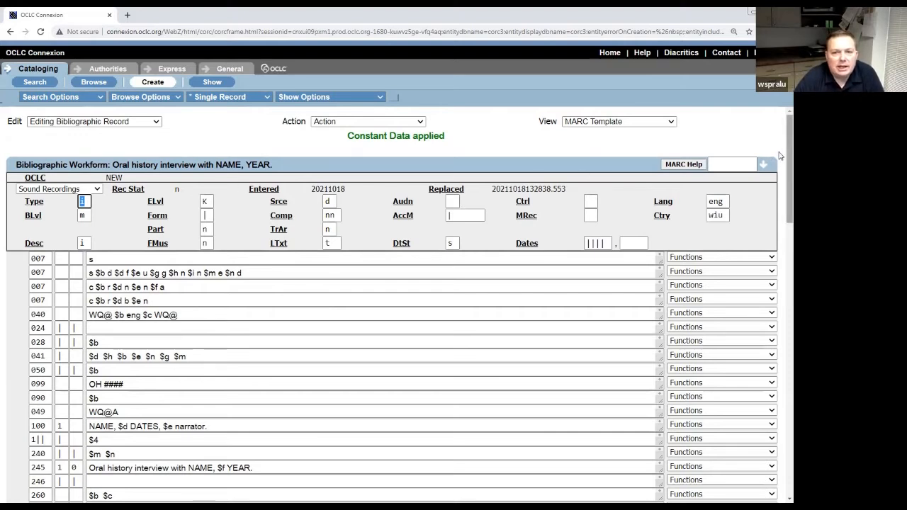
Scroll through the new Sound Recordings workform's fields, including 300 and 336–338, and back to the top.
left_click_drag(780, 155, 780, 132)
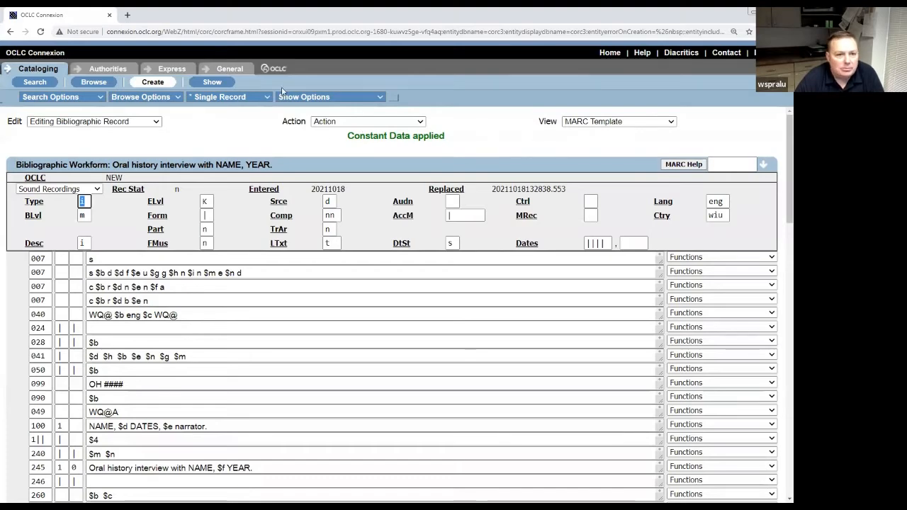
left_click_drag(782, 147, 780, 177)
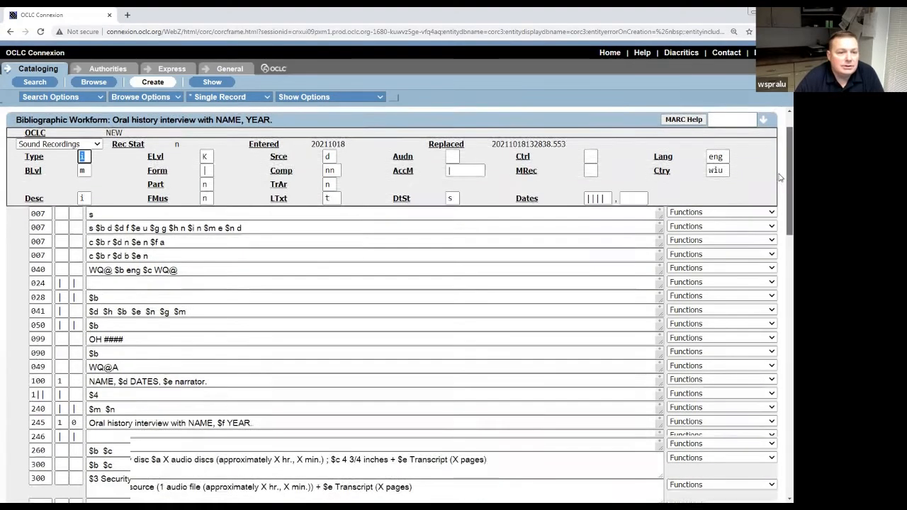
scroll(780, 177, "down", 7)
scroll(780, 179, "up", 5)
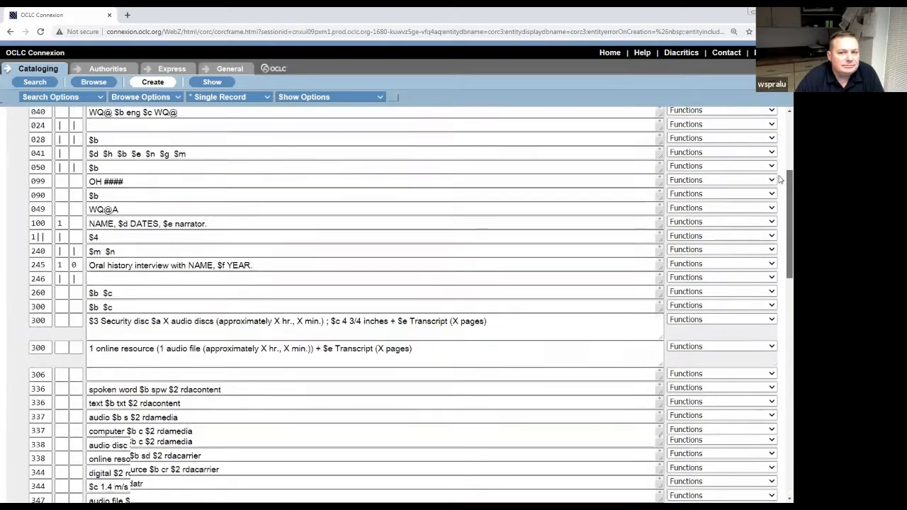
scroll(780, 179, "up", 5)
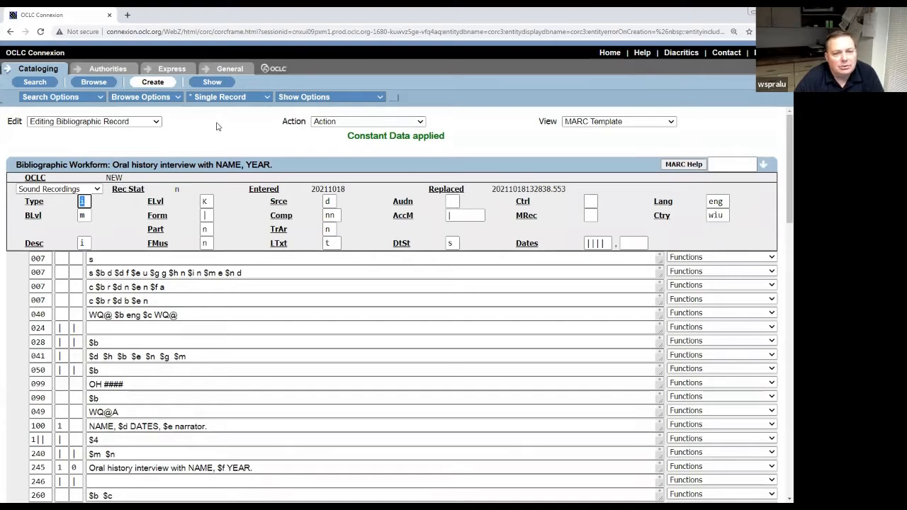
left_click(156, 123)
left_click(156, 123)
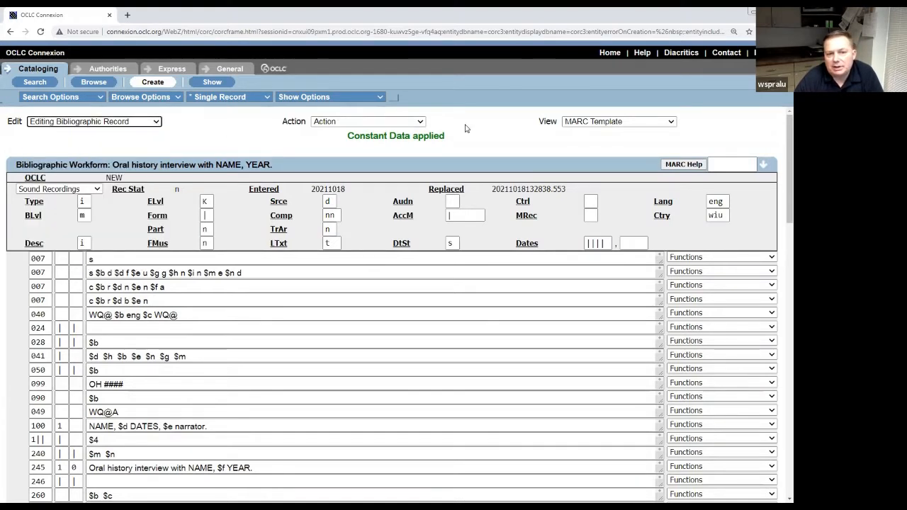
left_click(421, 122)
left_click(423, 123)
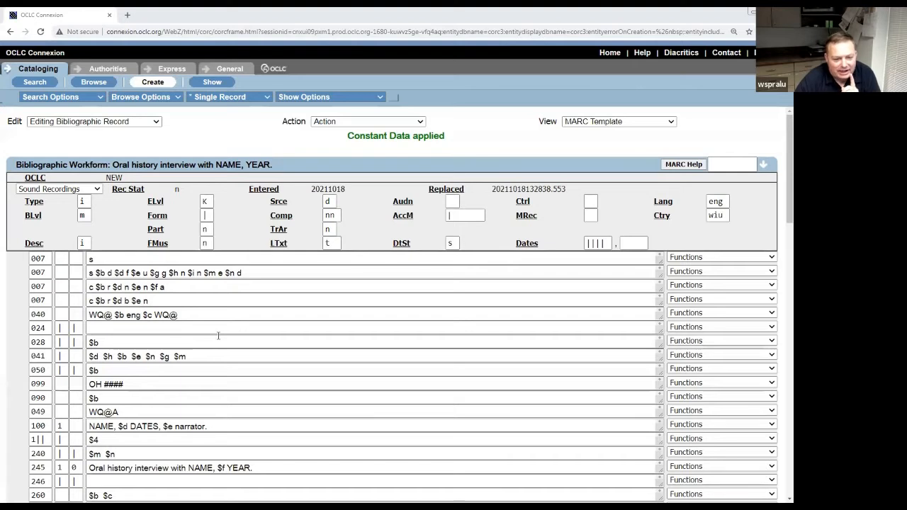
double_click(208, 216)
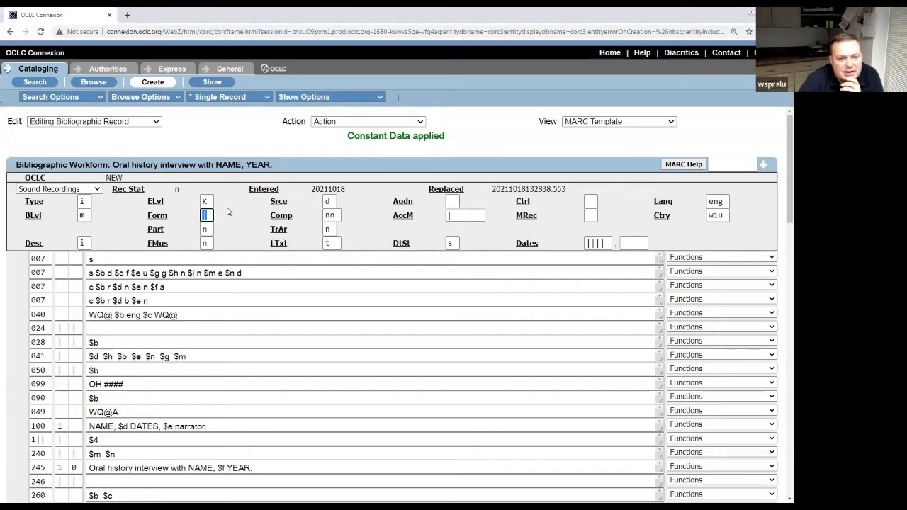
Set the Form fixed field to q and the AccM fixed field to d.
left_click(207, 218)
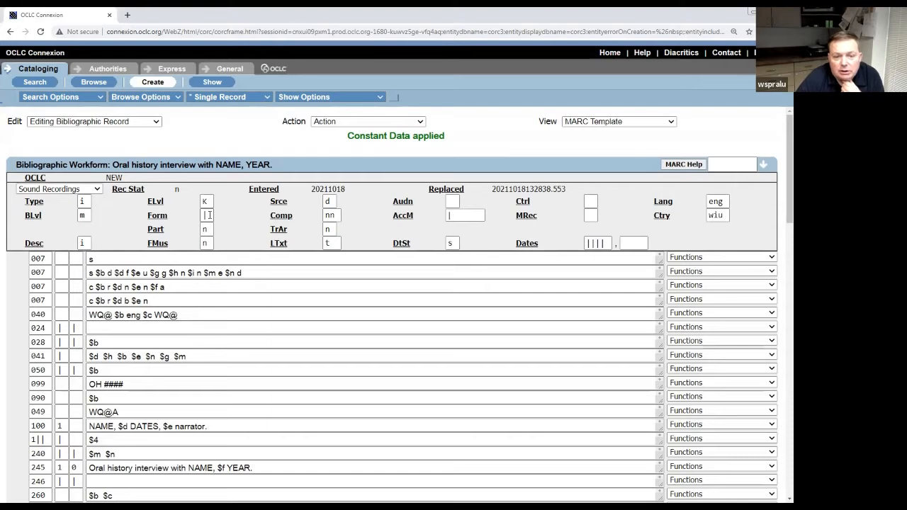
left_click(457, 215)
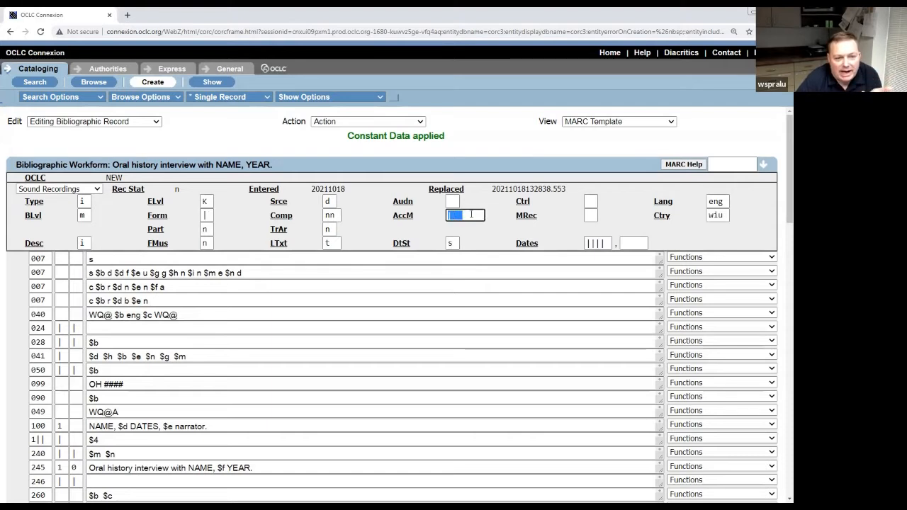
left_click(206, 215)
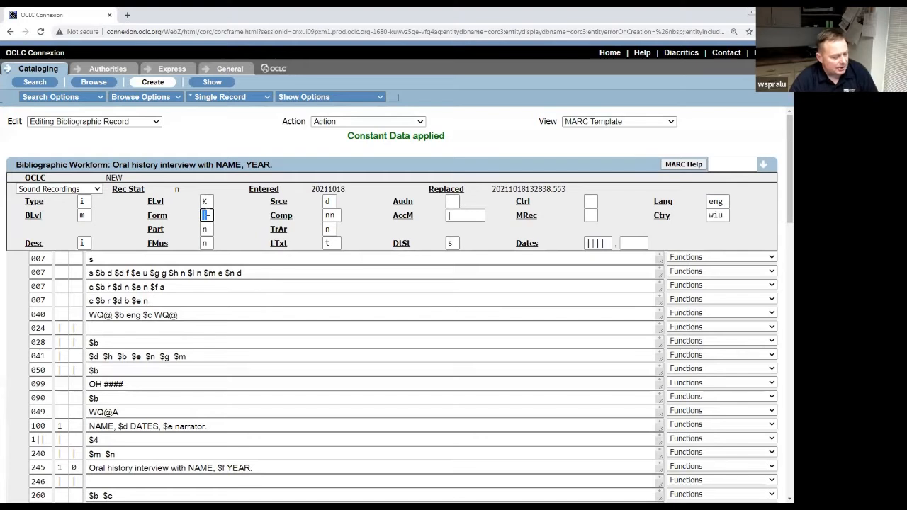
type("q")
key("Tab")
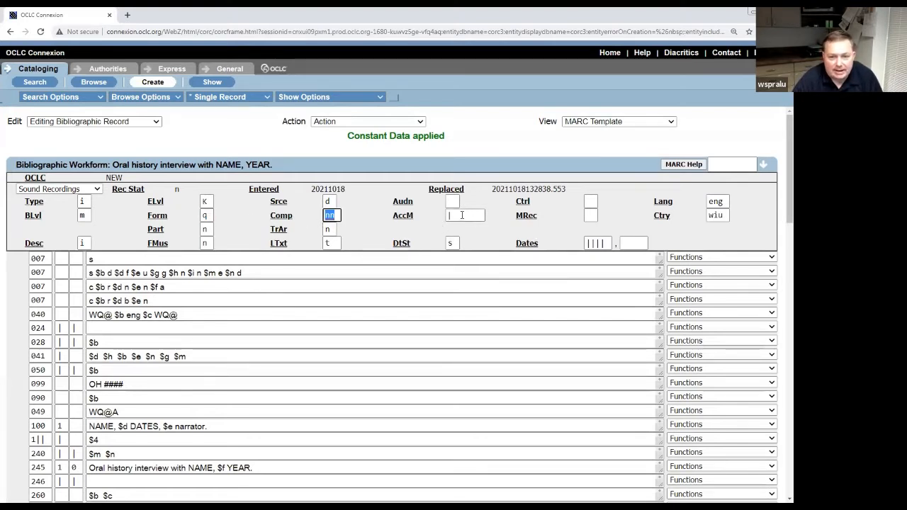
key("Tab")
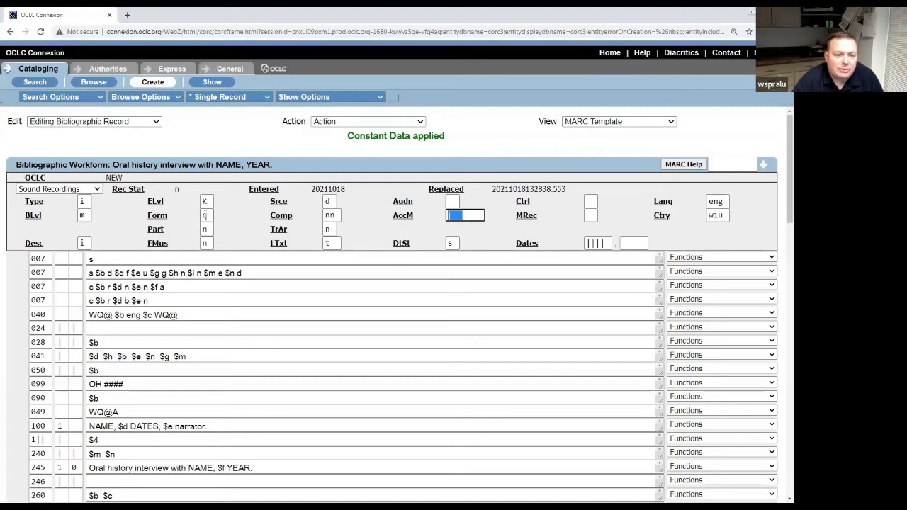
double_click(206, 216)
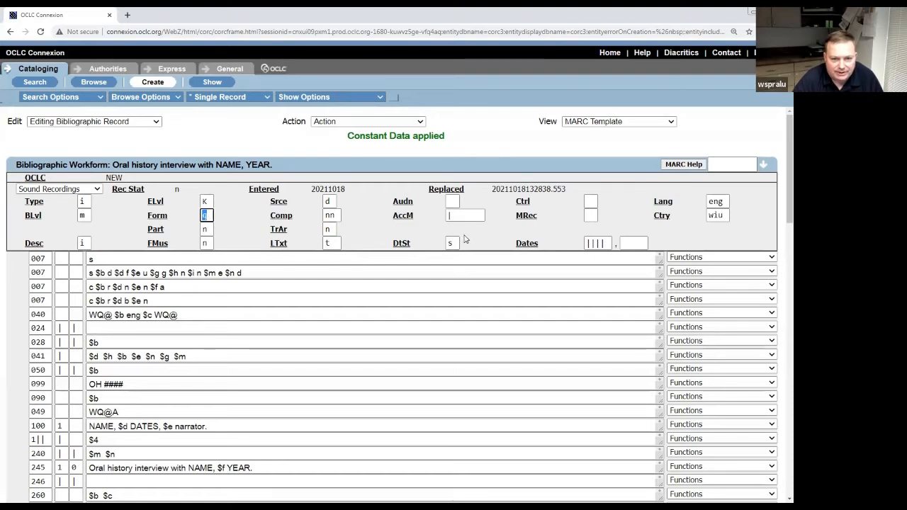
double_click(464, 215)
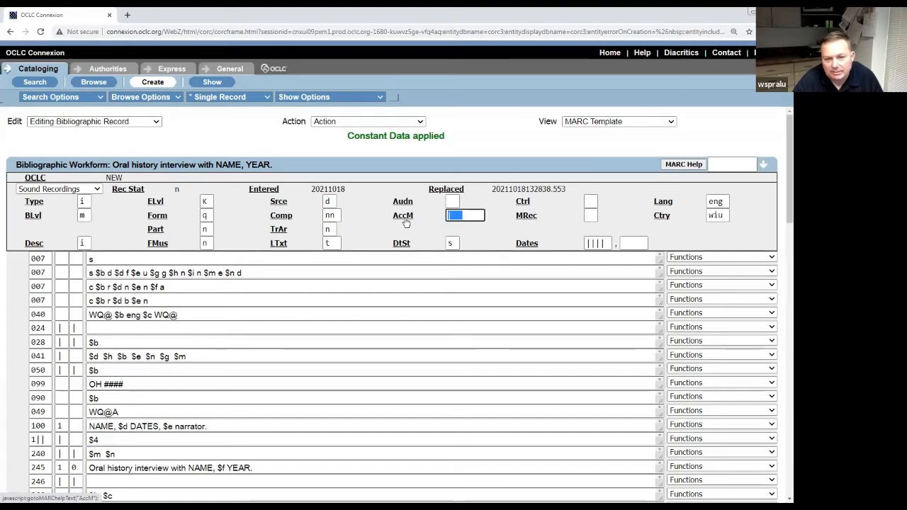
key("BackSpace")
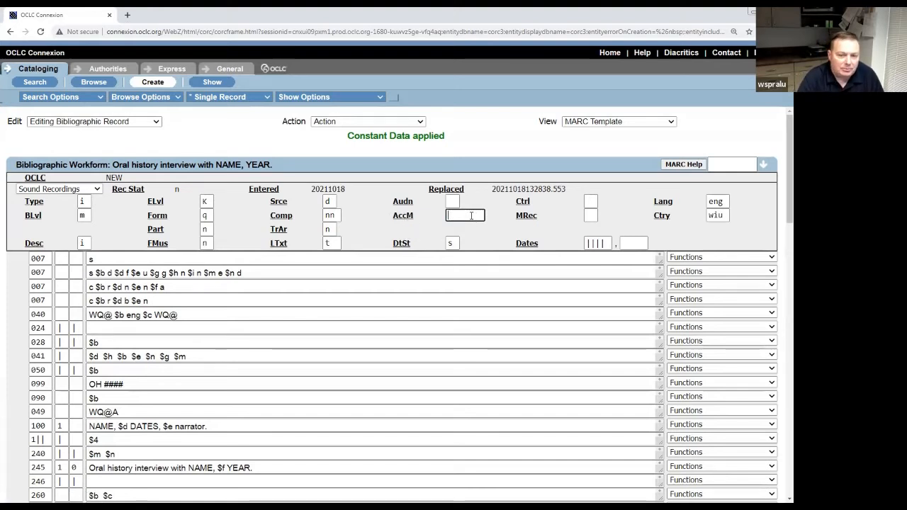
type("d")
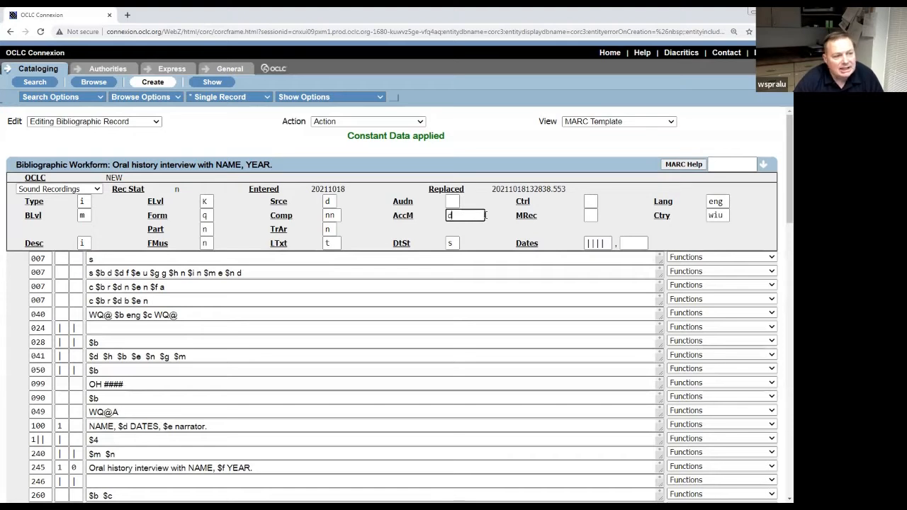
Enter 2021 as the first Dates value in the fixed fields.
left_click(607, 243)
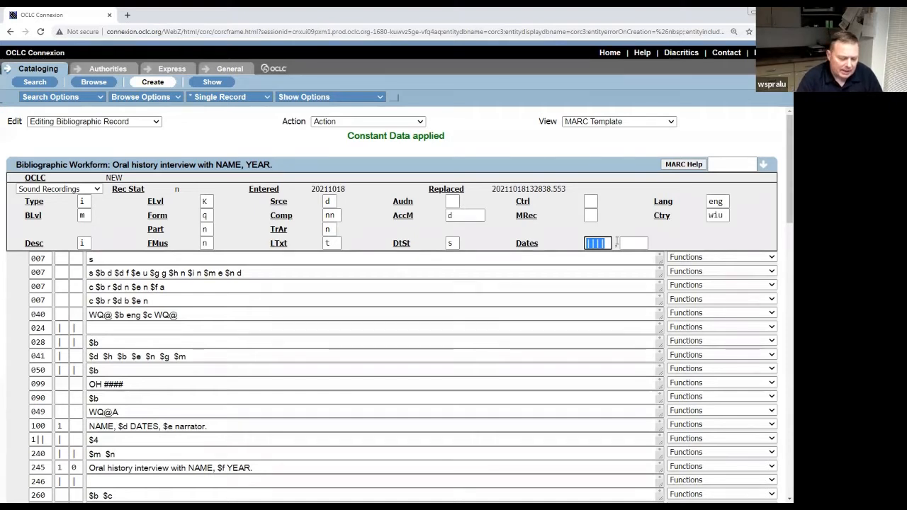
type("2")
key("BackSpace")
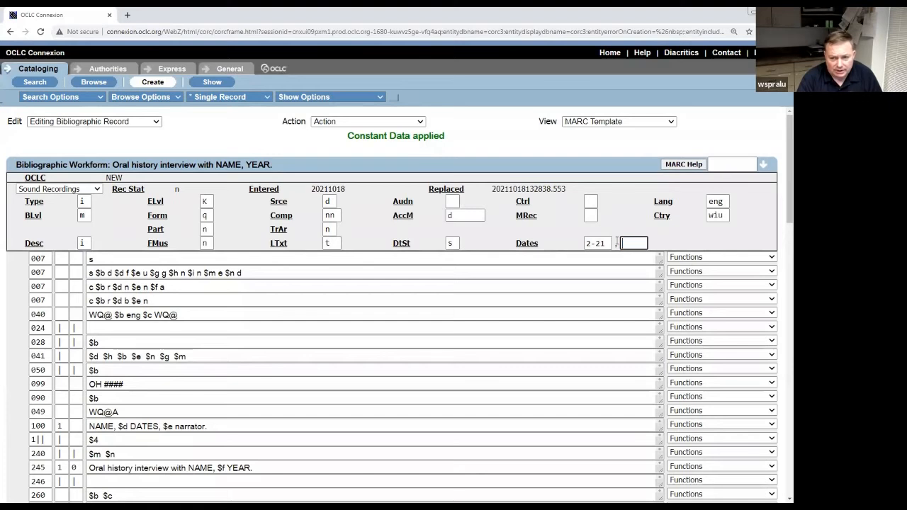
key("shift+Tab")
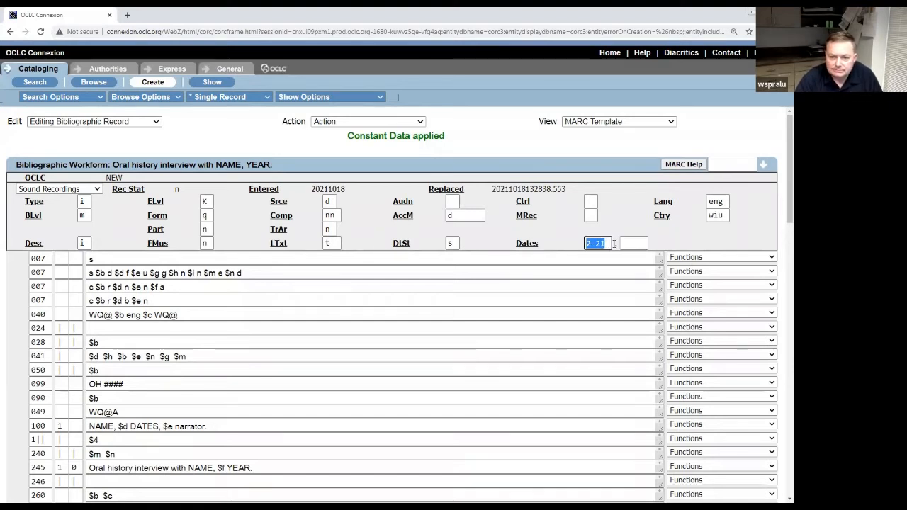
type("2021")
key("Tab")
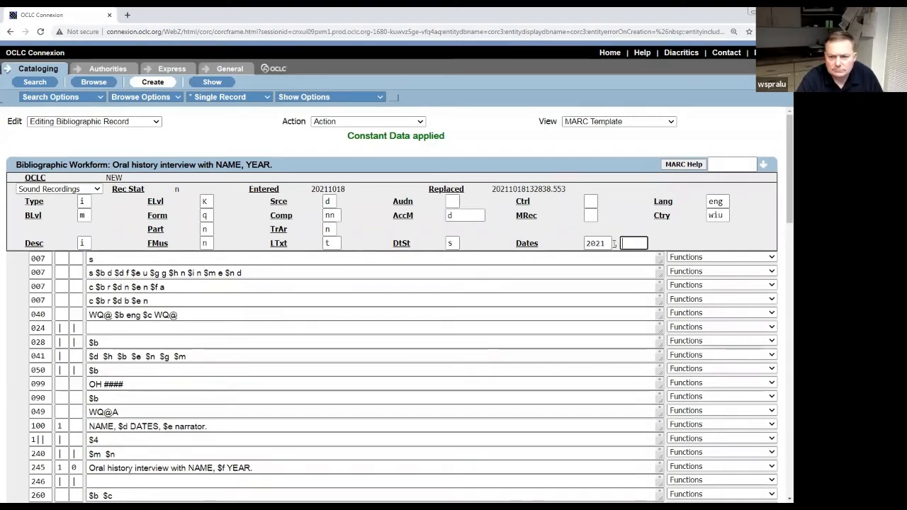
left_click(752, 220)
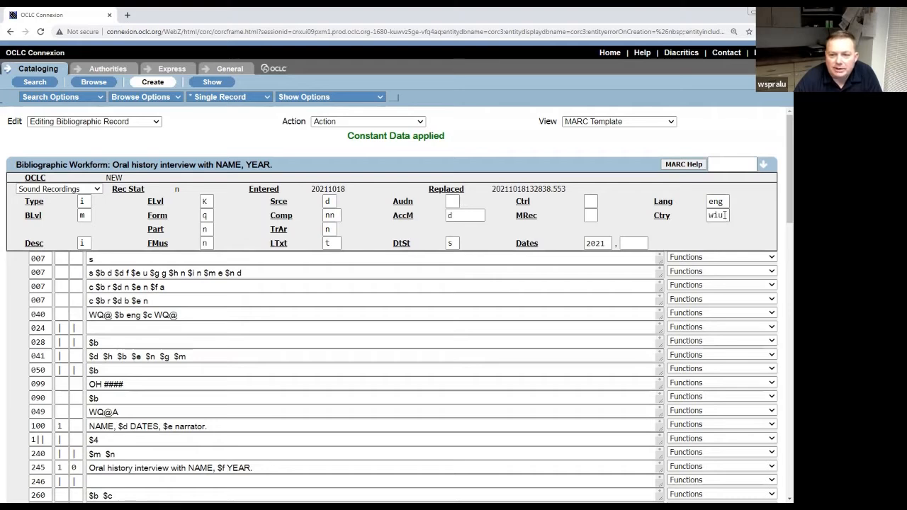
mouse_move(788, 205)
left_mouse_down()
mouse_move(788, 213)
mouse_move(780, 206)
left_mouse_up()
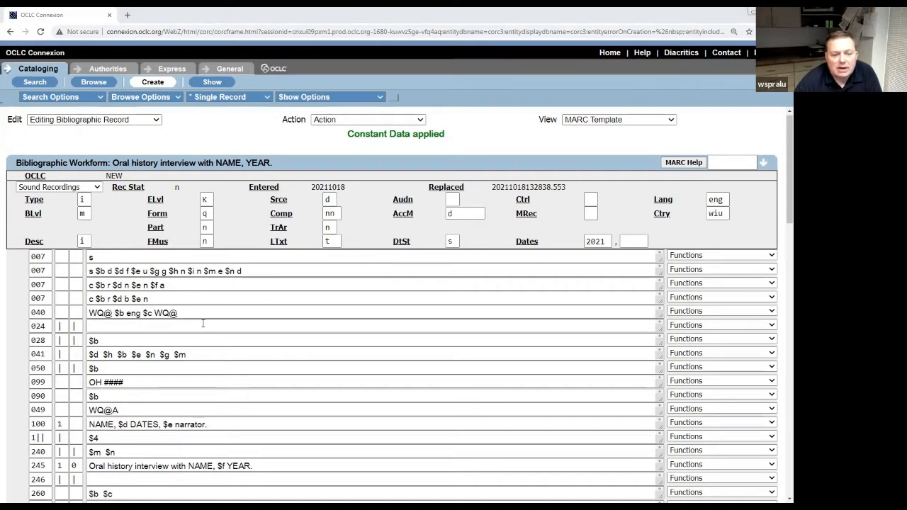
left_click(199, 259)
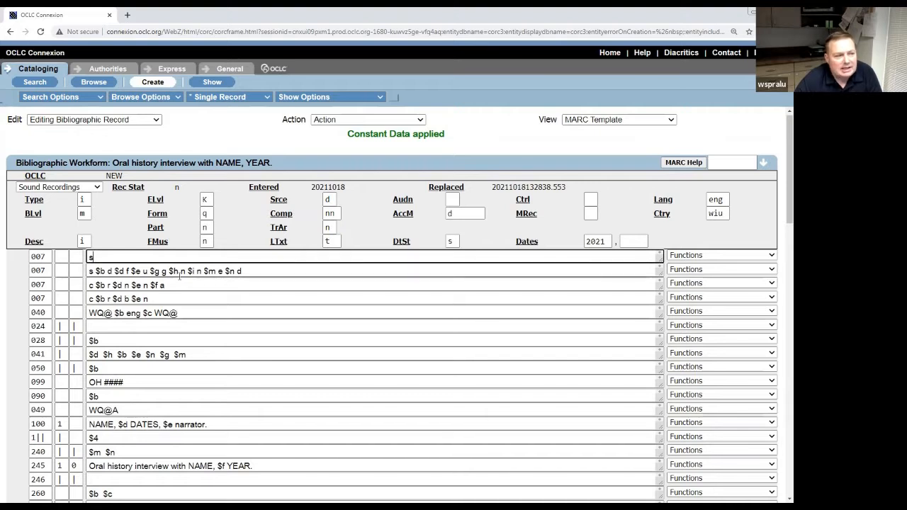
left_click(254, 270)
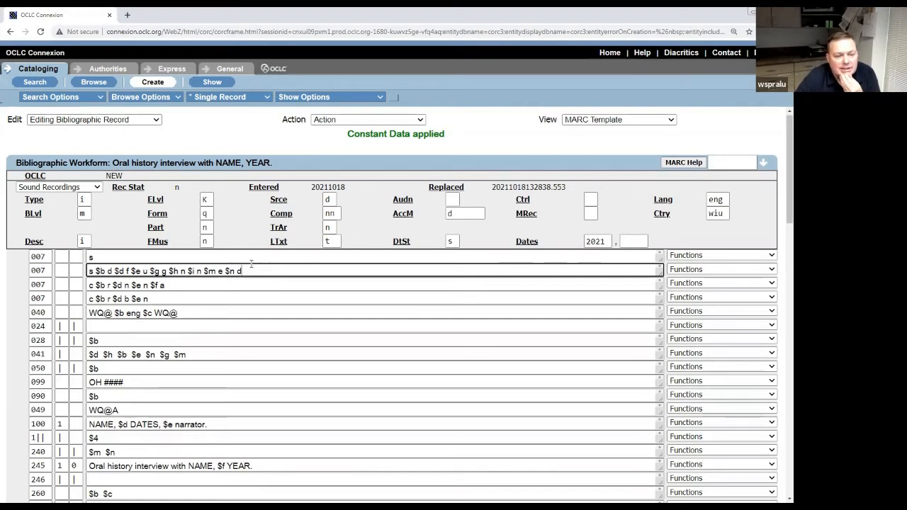
left_click(171, 259)
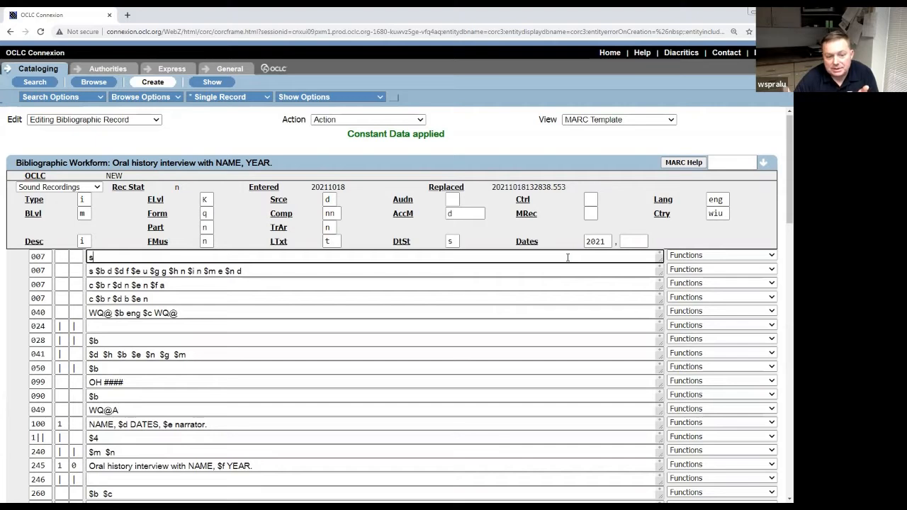
Delete the 007 field containing only s, then check the three remaining 007 fields.
left_click(772, 258)
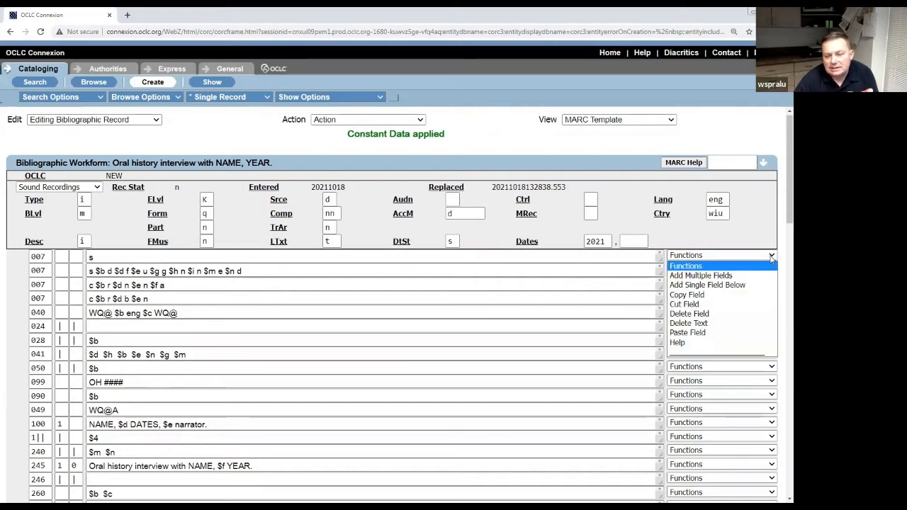
left_click(741, 315)
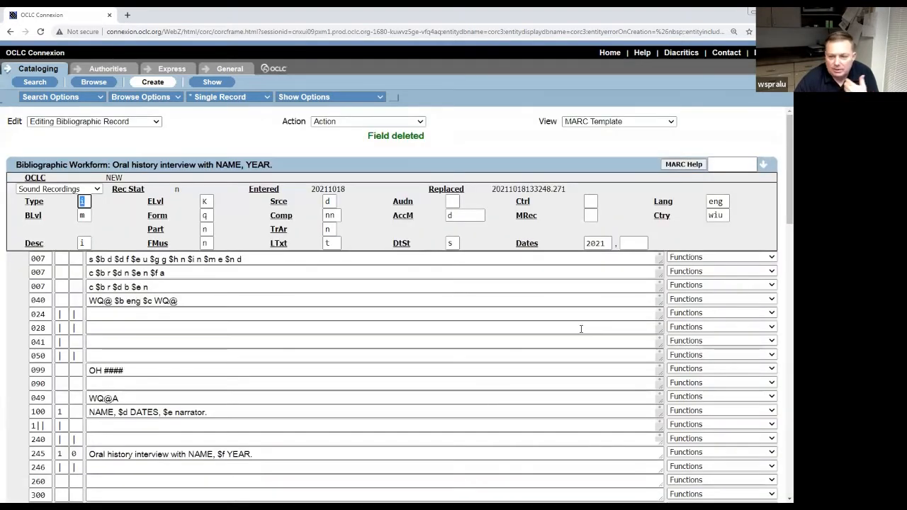
scroll(582, 329, "down", 1)
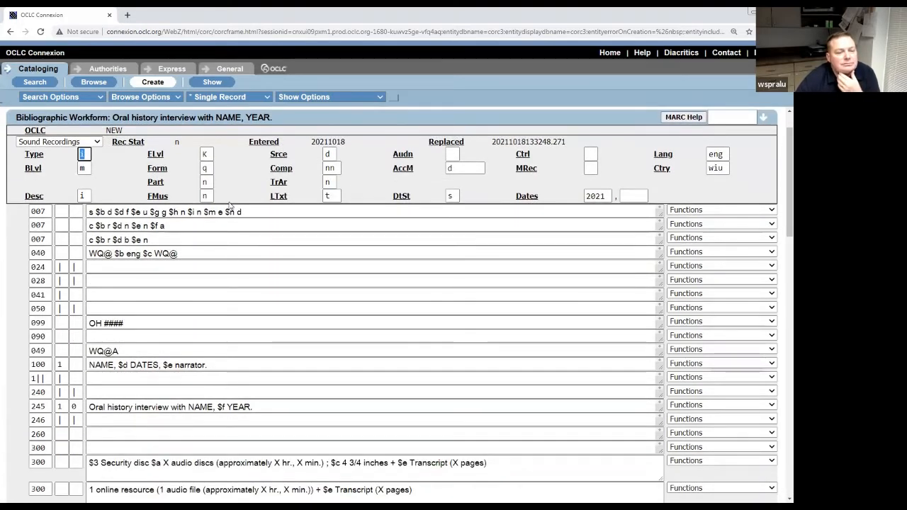
left_click(256, 212)
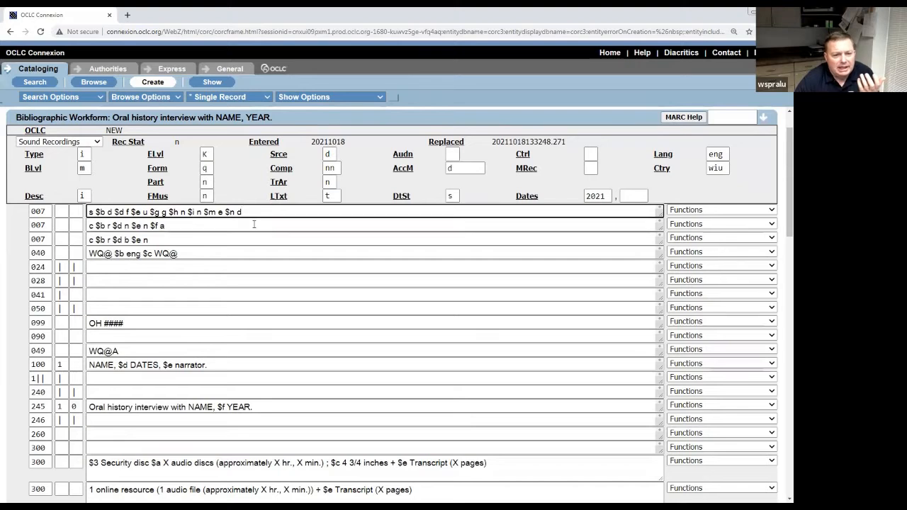
left_click(253, 225)
left_click(249, 240)
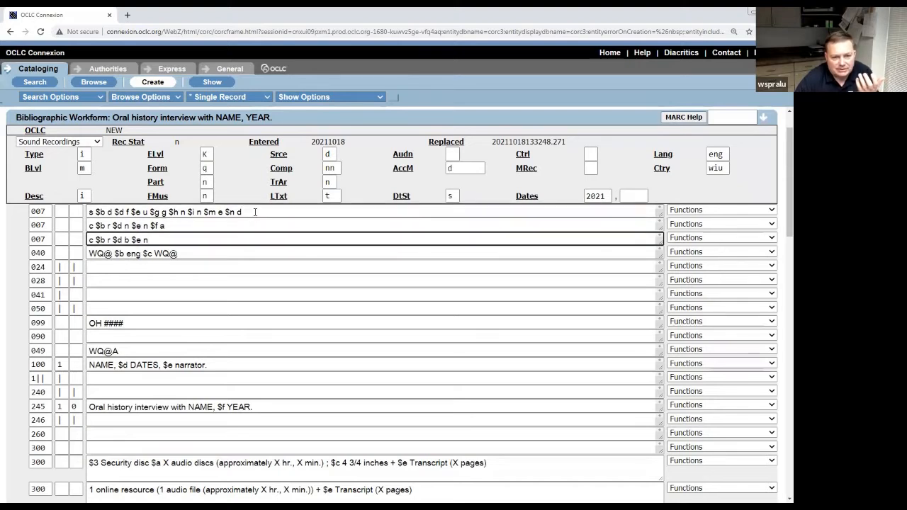
left_click(255, 212)
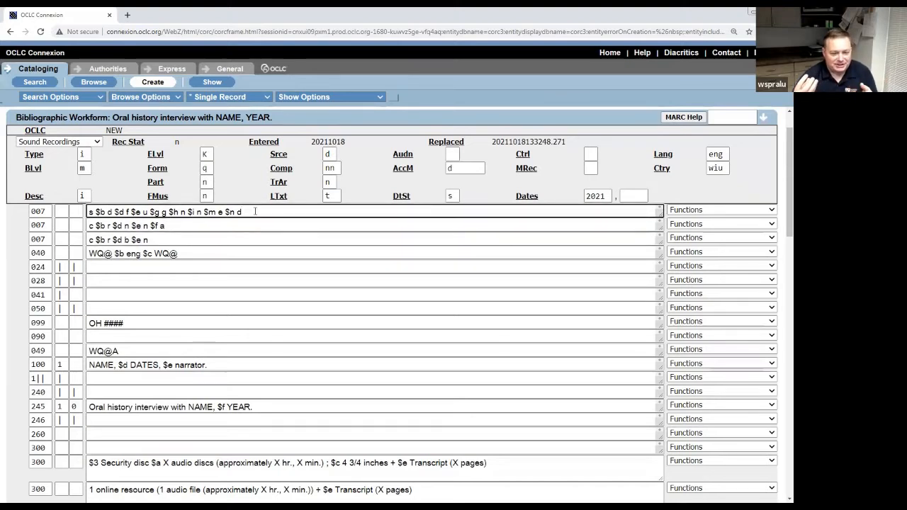
Search worldcat.org for a comparable oral history interview and open the first result's record.
left_click(127, 15)
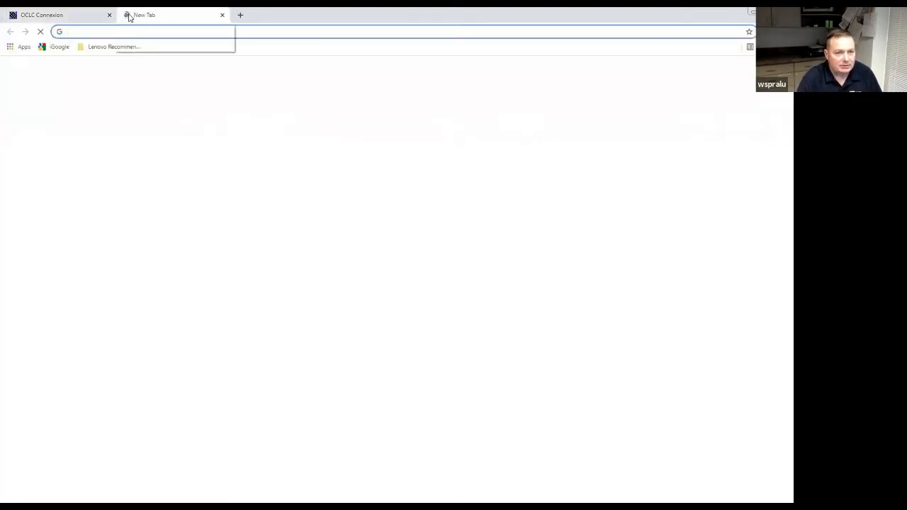
type("worldcat.org")
key("Return")
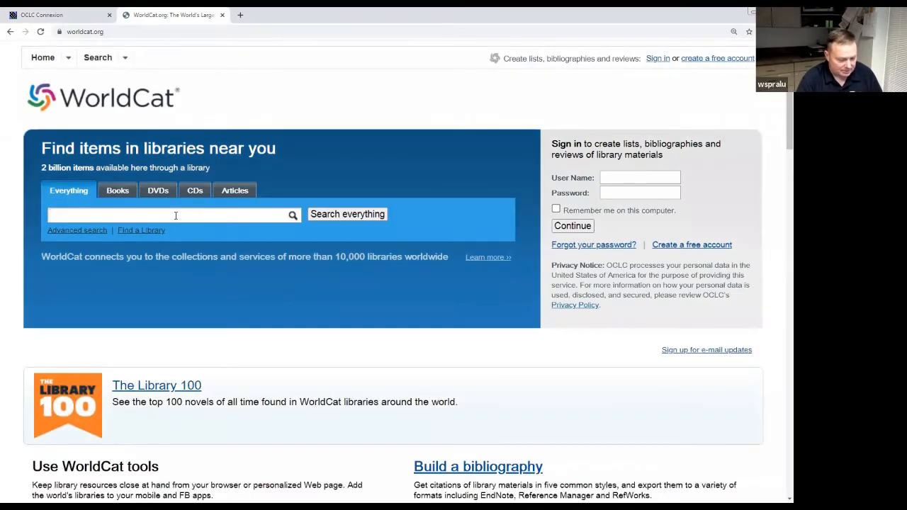
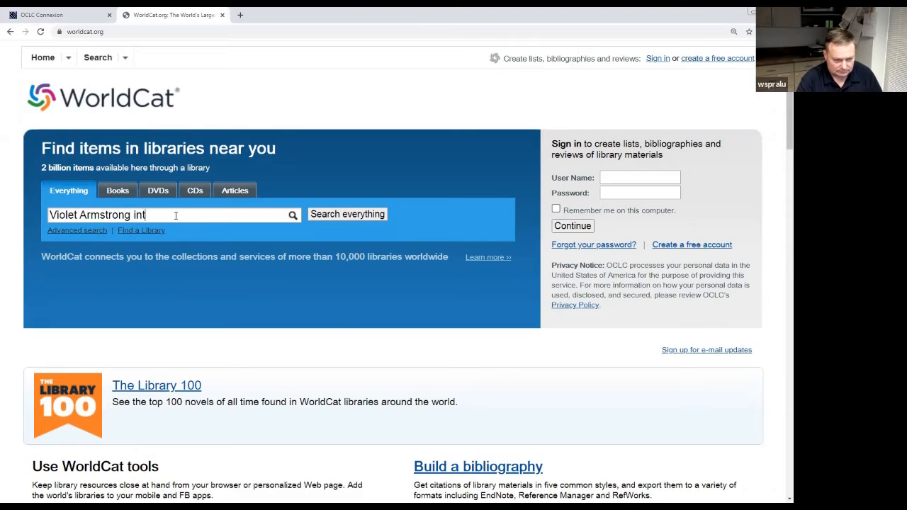
type("erview")
key("Return")
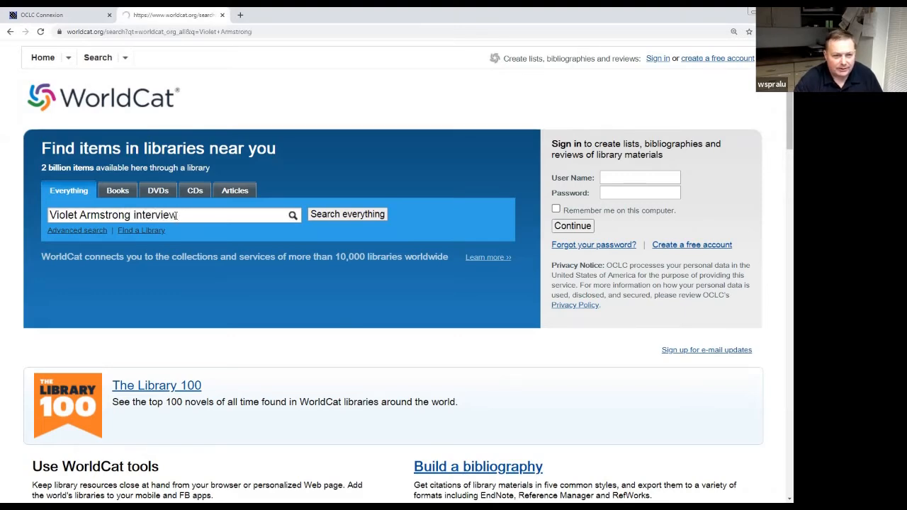
left_click(352, 212)
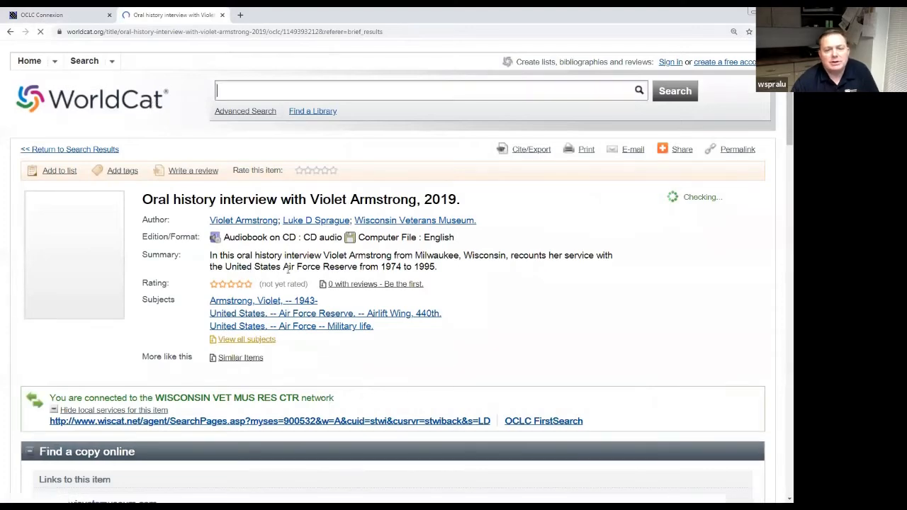
Compare that WorldCat record with the workform, ending on the Connexion workform.
left_click(42, 14)
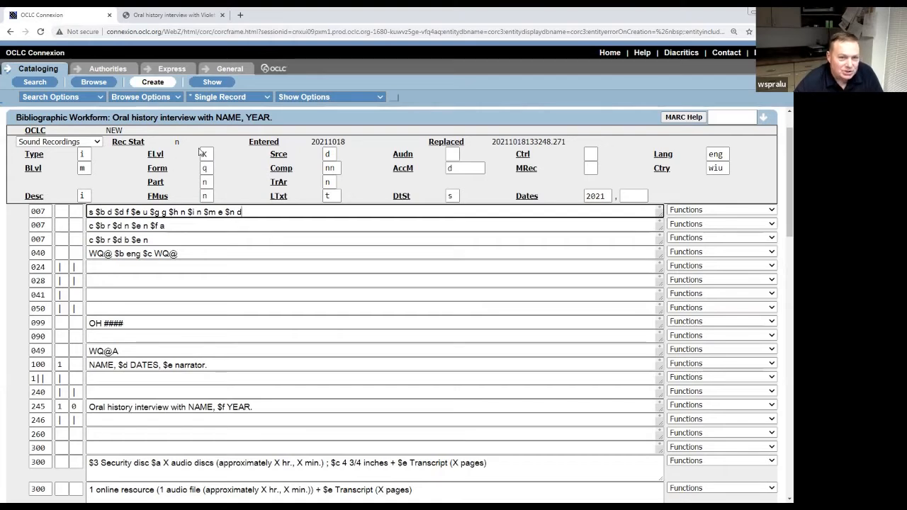
left_click(190, 15)
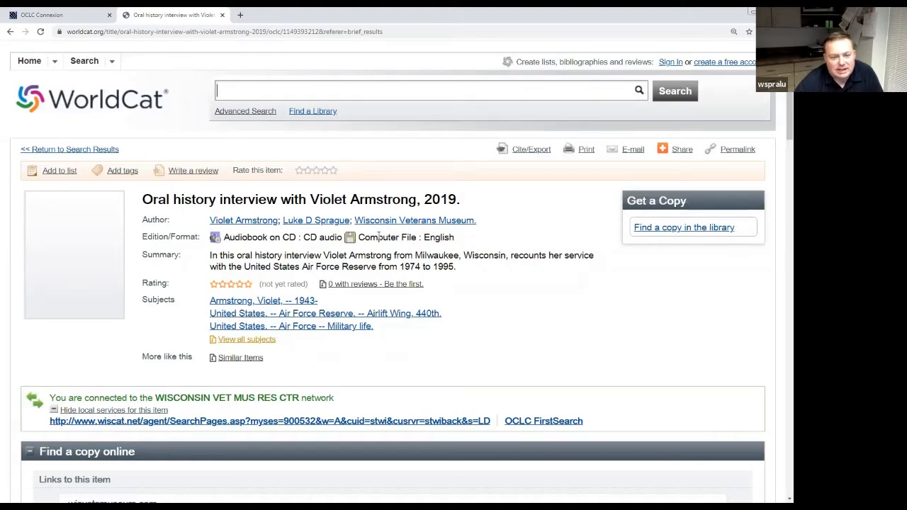
left_click(74, 17)
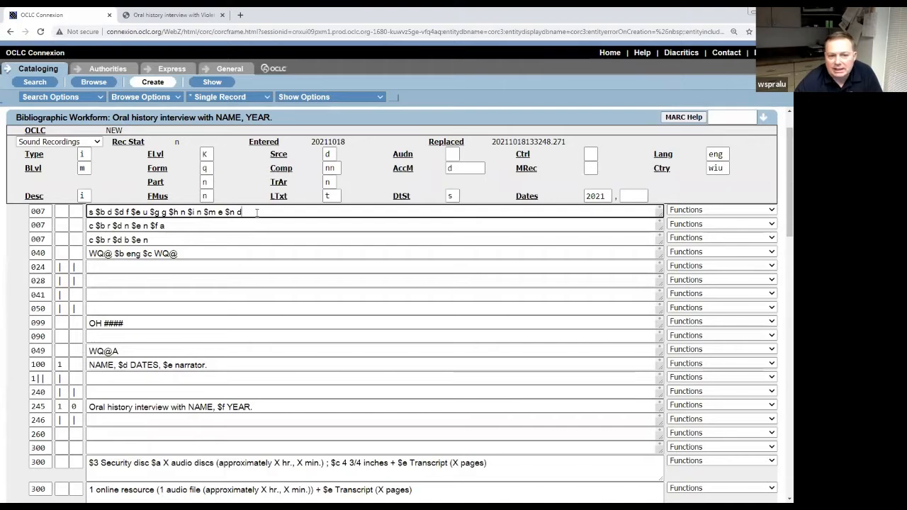
left_click(152, 239)
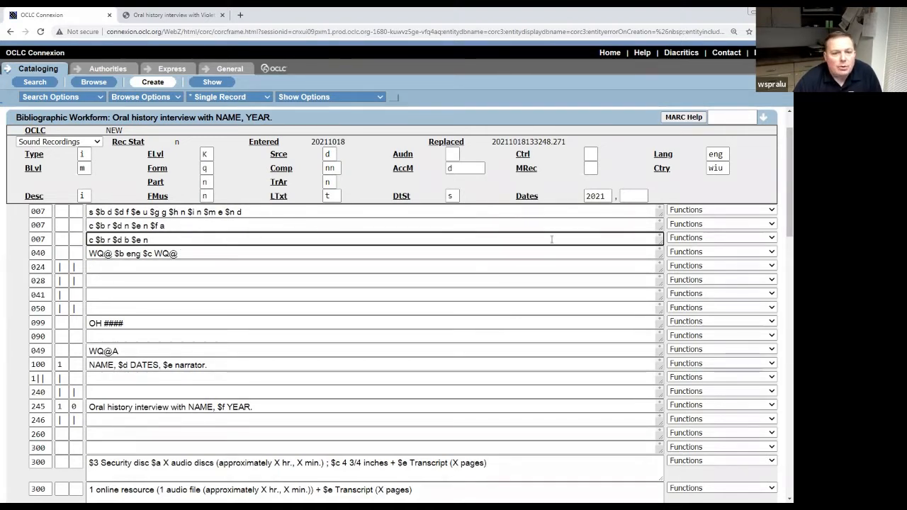
left_click(772, 238)
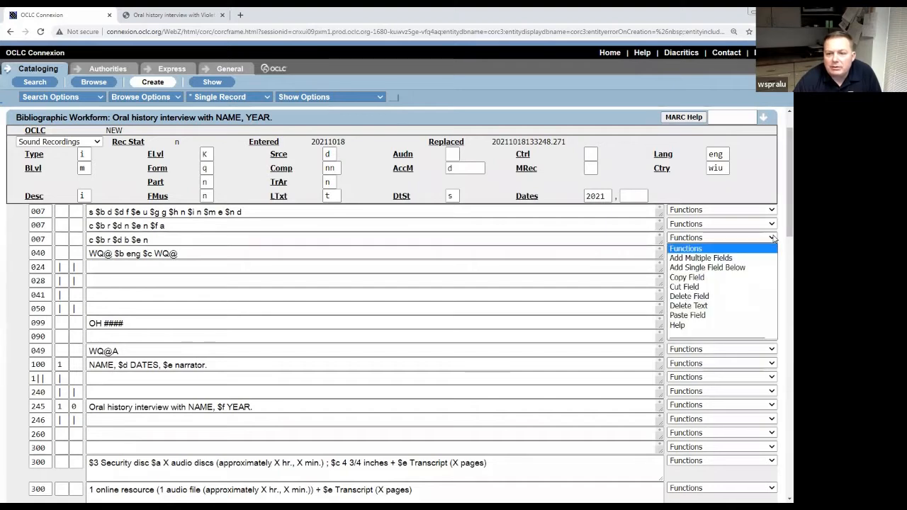
left_click(738, 268)
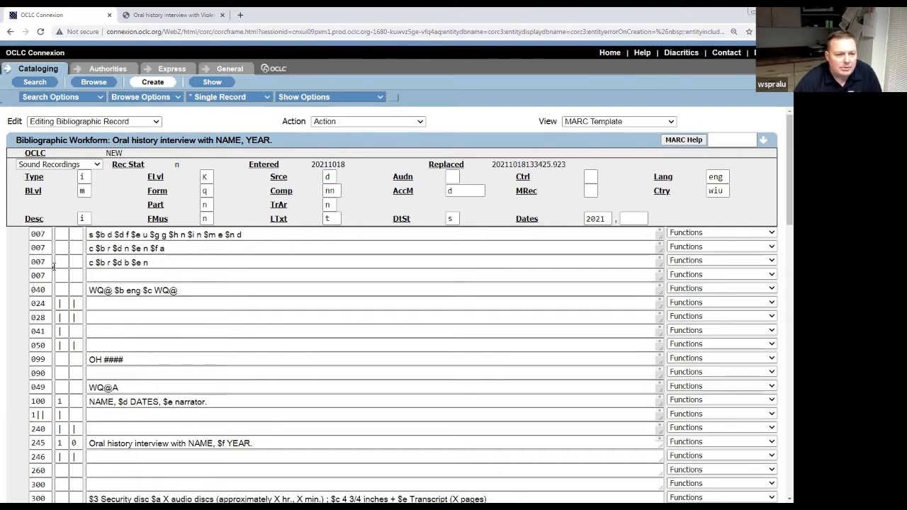
left_click(57, 275)
left_click(73, 275)
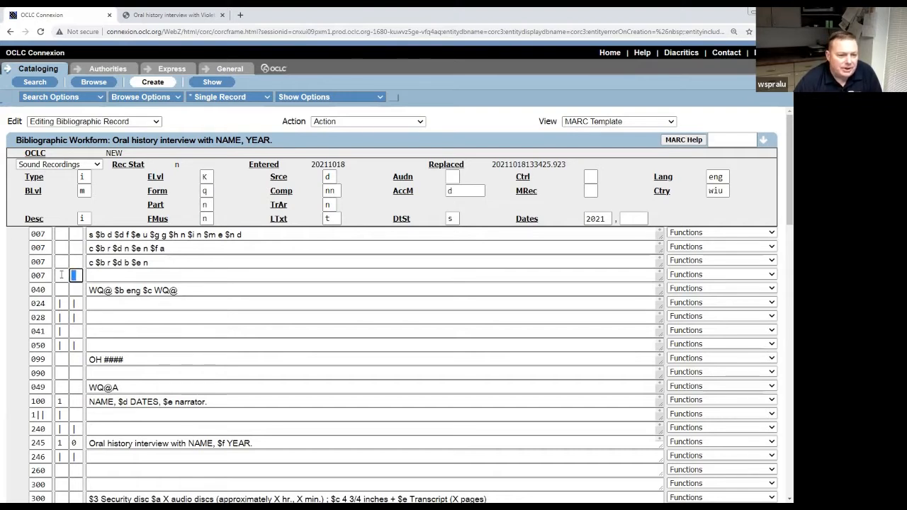
left_click(59, 276)
left_click(53, 273)
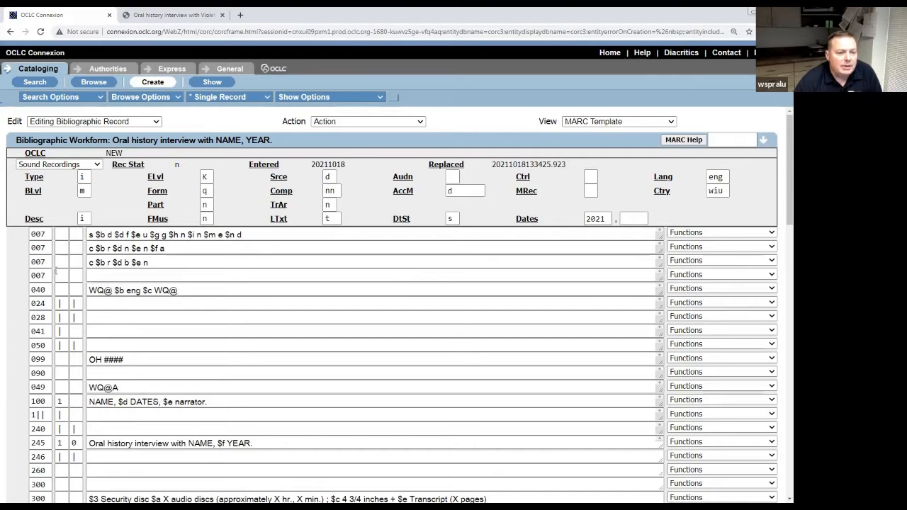
left_click(772, 275)
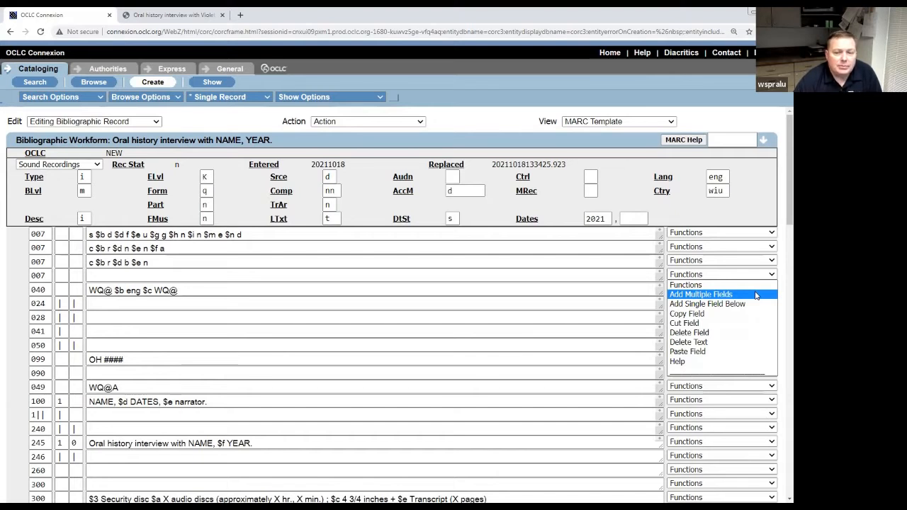
left_click(756, 295)
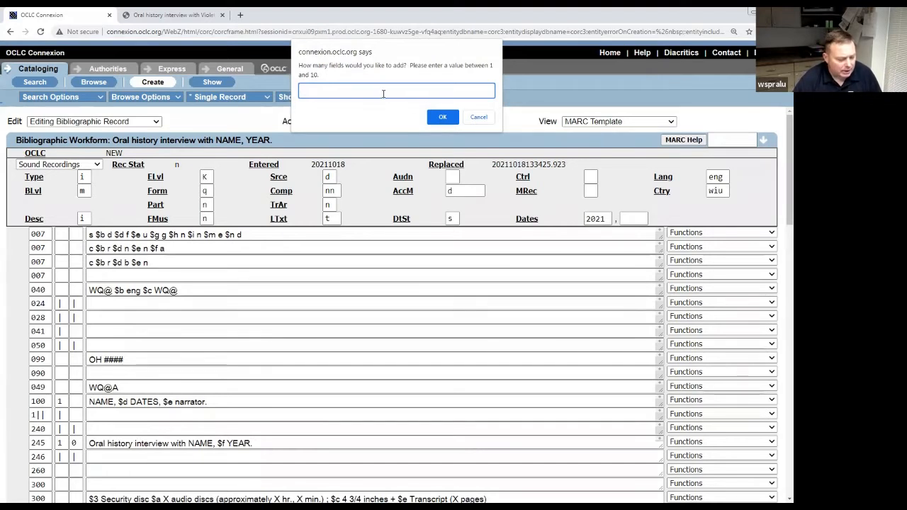
type("5")
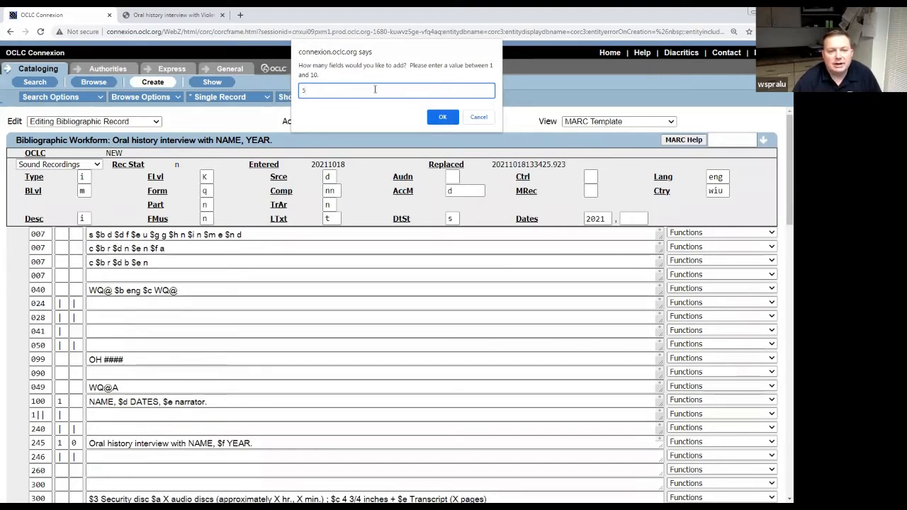
key("Return")
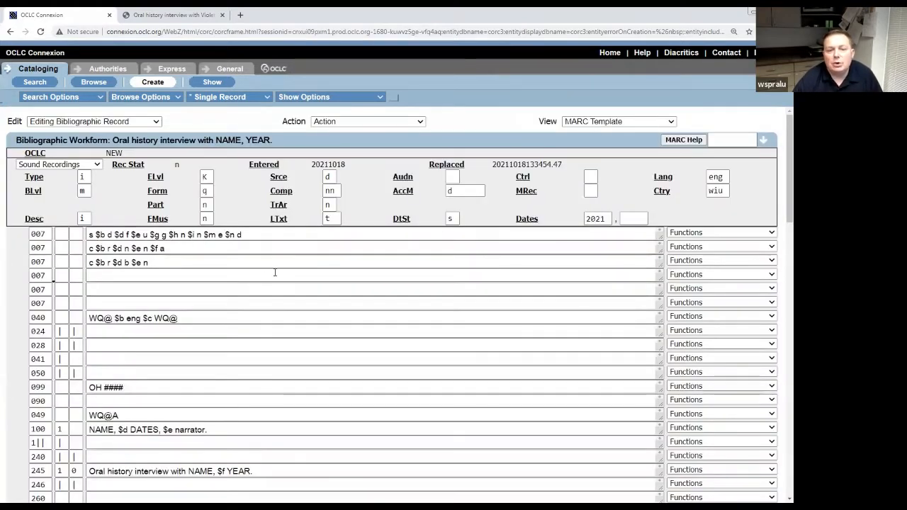
left_click(773, 276)
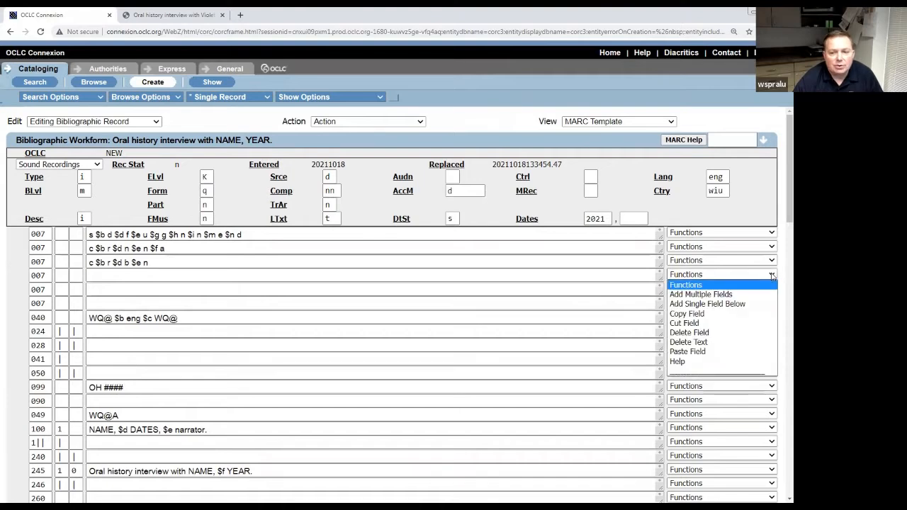
left_click(737, 333)
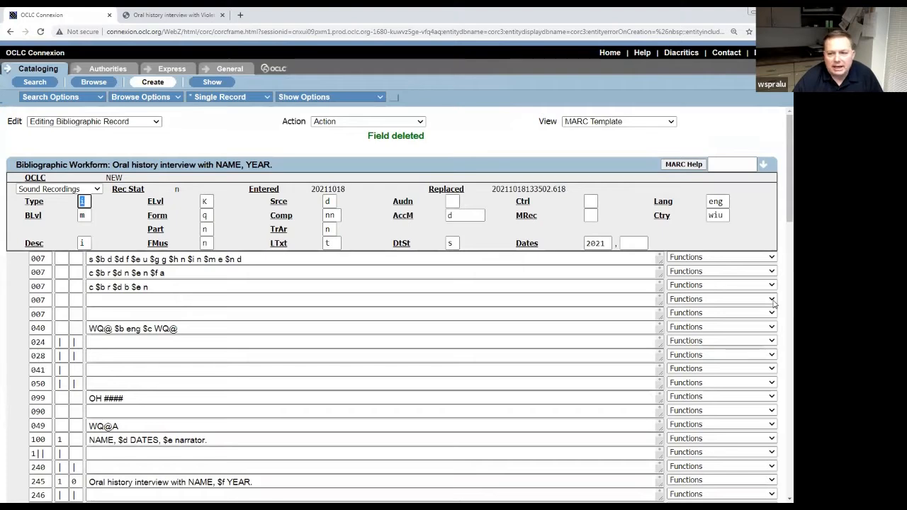
left_click(772, 300)
left_click(744, 357)
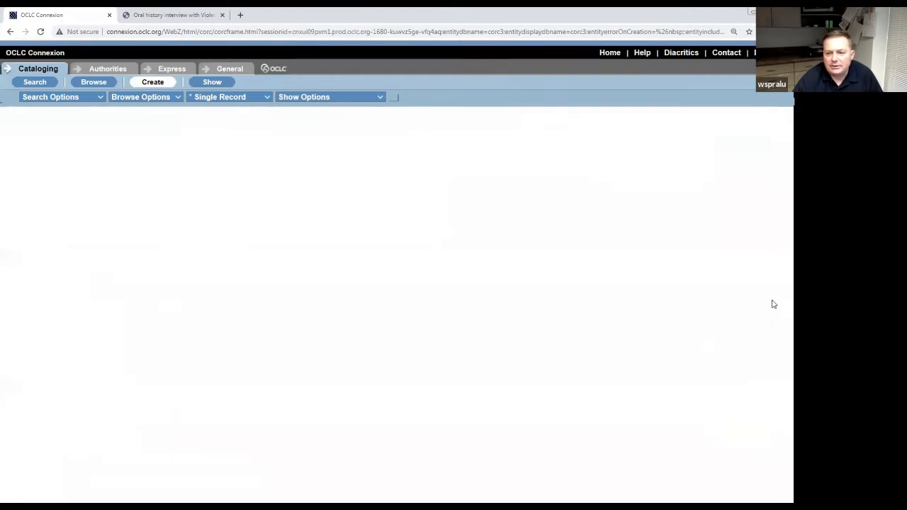
left_click(772, 301)
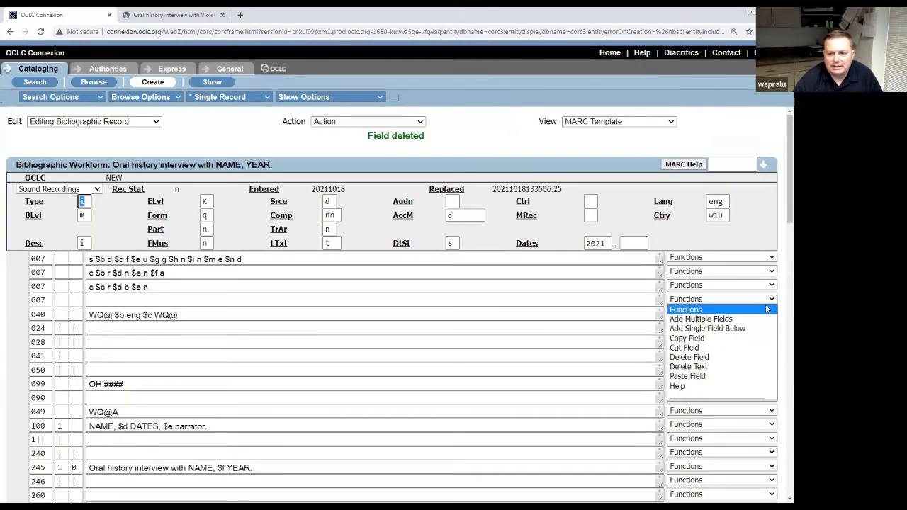
left_click(738, 356)
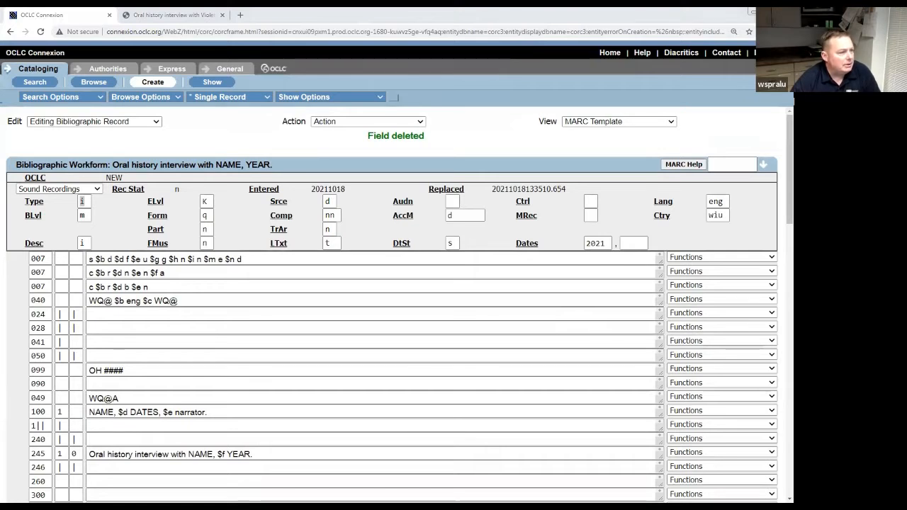
left_click(202, 298)
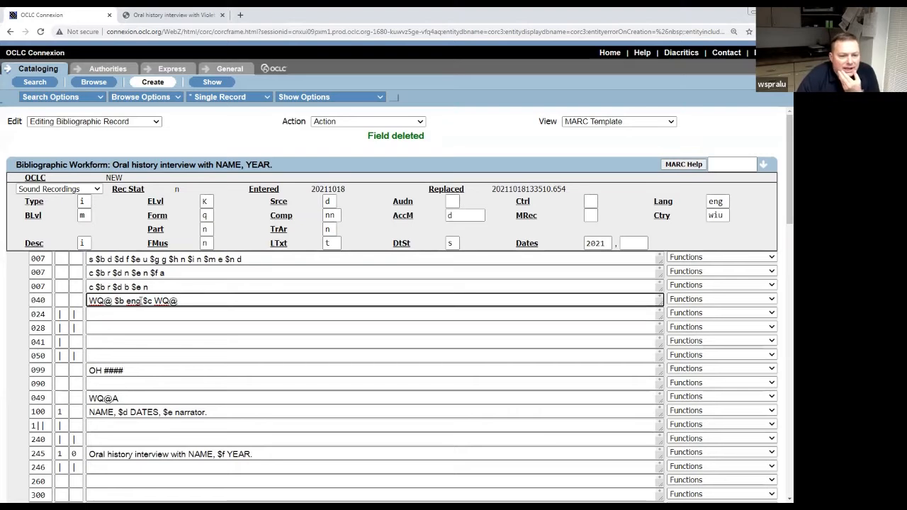
left_click_drag(142, 301, 125, 302)
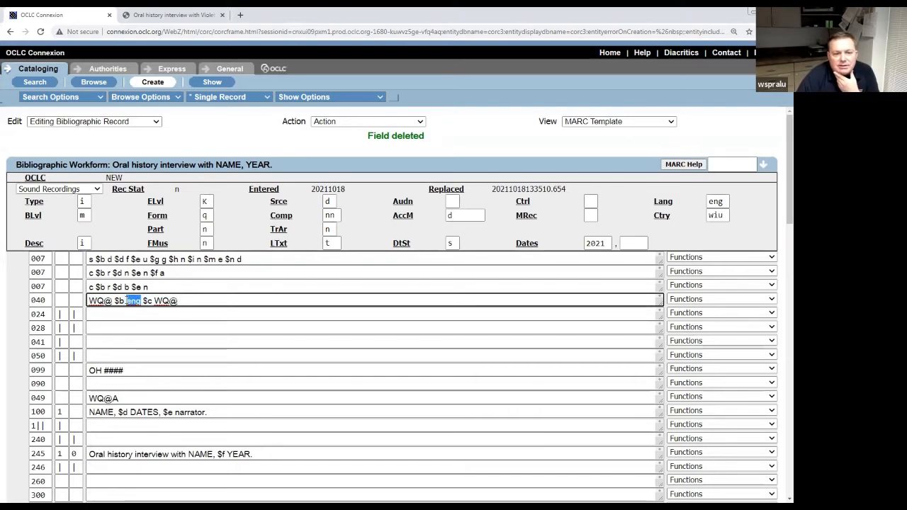
double_click(719, 201)
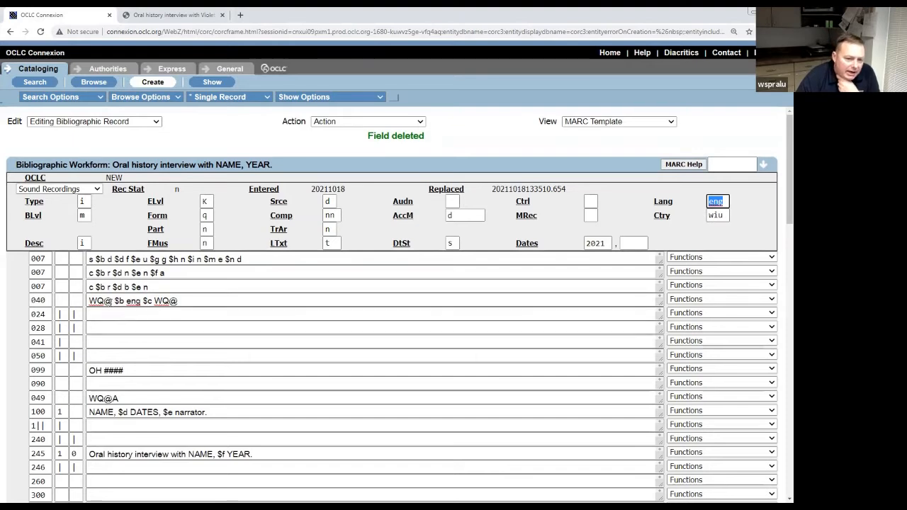
left_click_drag(114, 301, 88, 302)
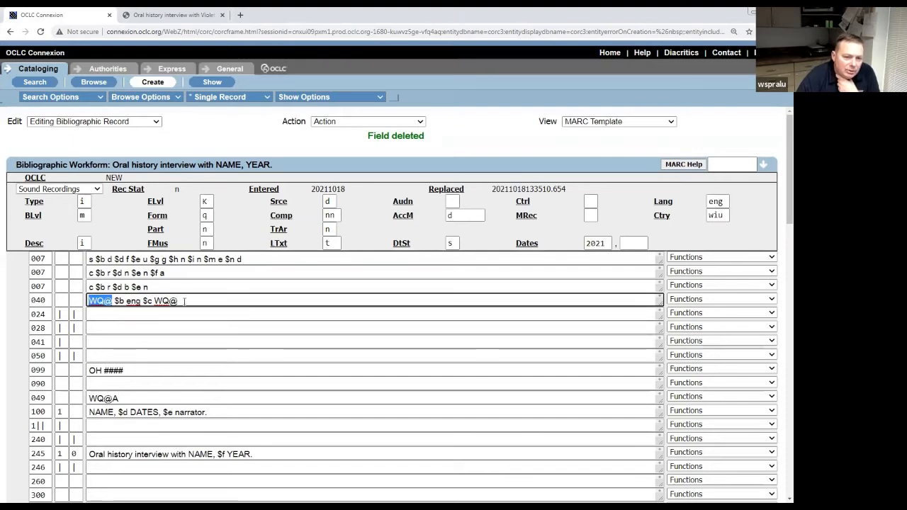
left_click_drag(178, 301, 152, 301)
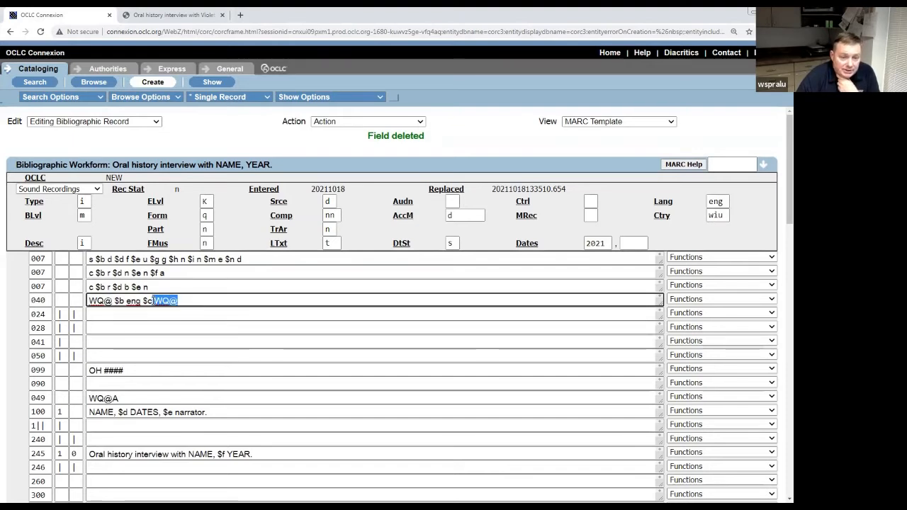
left_click(133, 369)
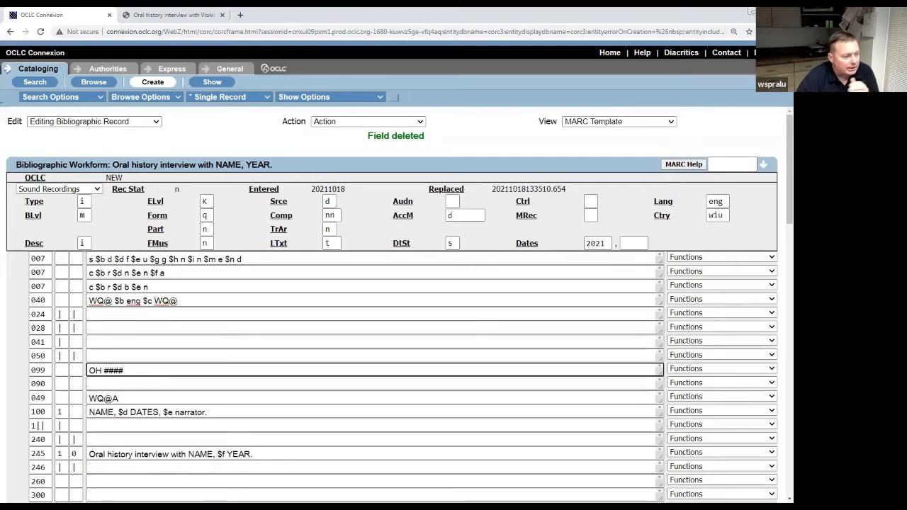
left_click(229, 346)
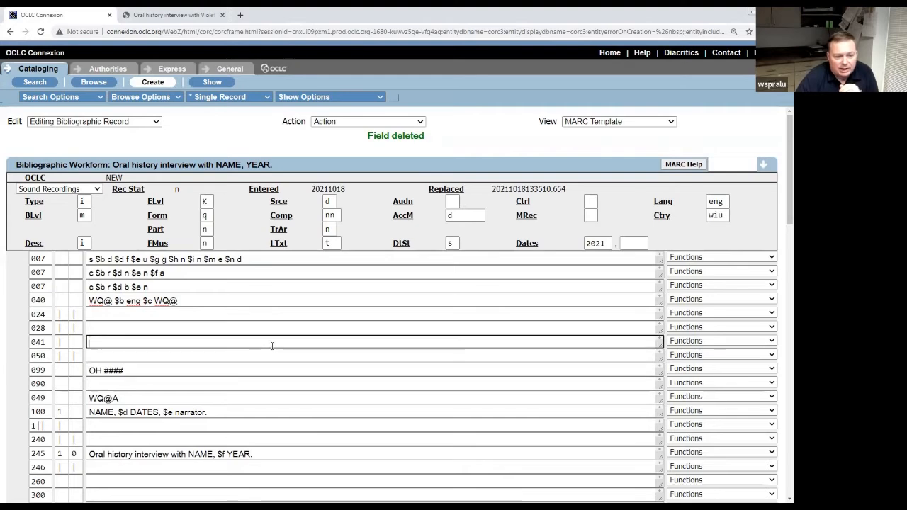
left_click(186, 369)
Change the 099 local call number from the OH #### placeholder to OH 2221.
scroll(188, 365, "down", 2)
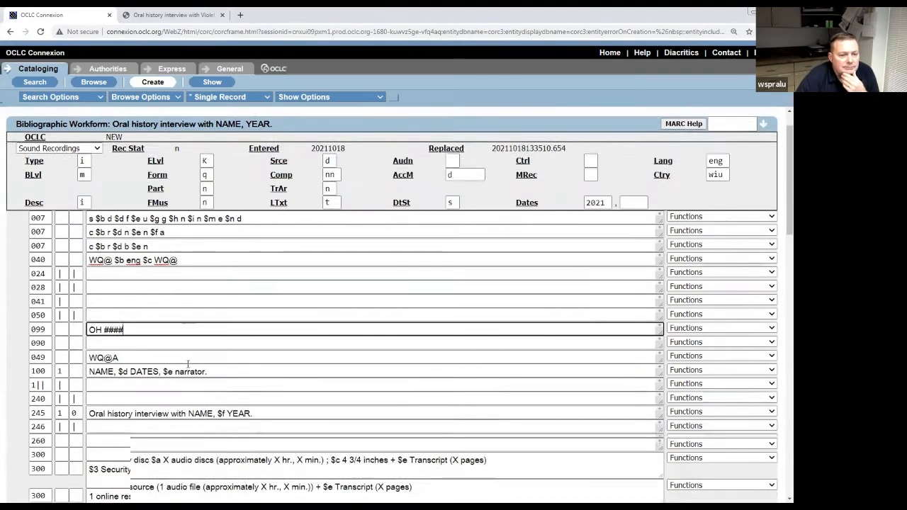
scroll(188, 363, "down", 2)
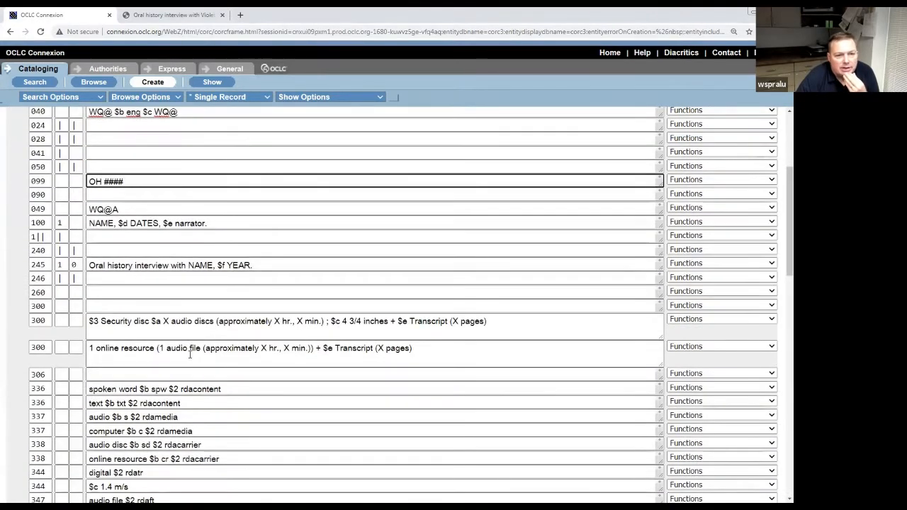
scroll(188, 363, "down", 2)
scroll(188, 363, "up", 2)
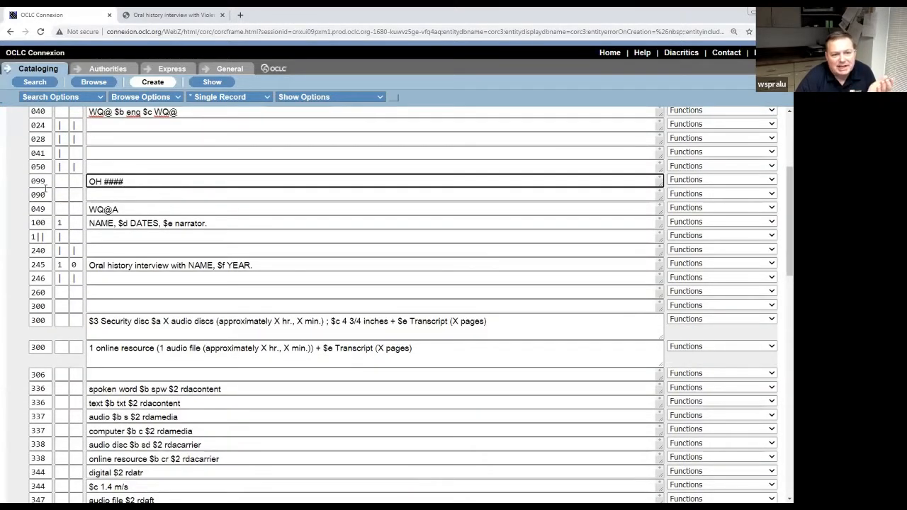
left_click(141, 189)
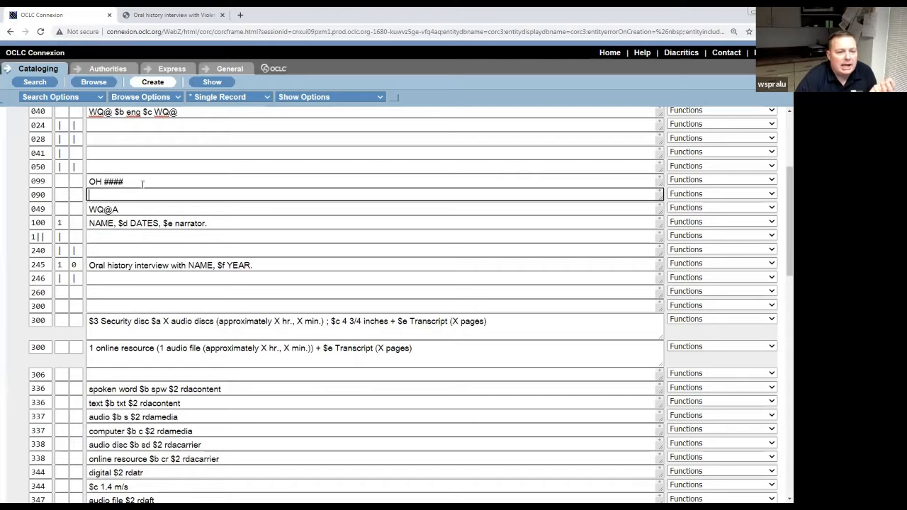
left_click(140, 182)
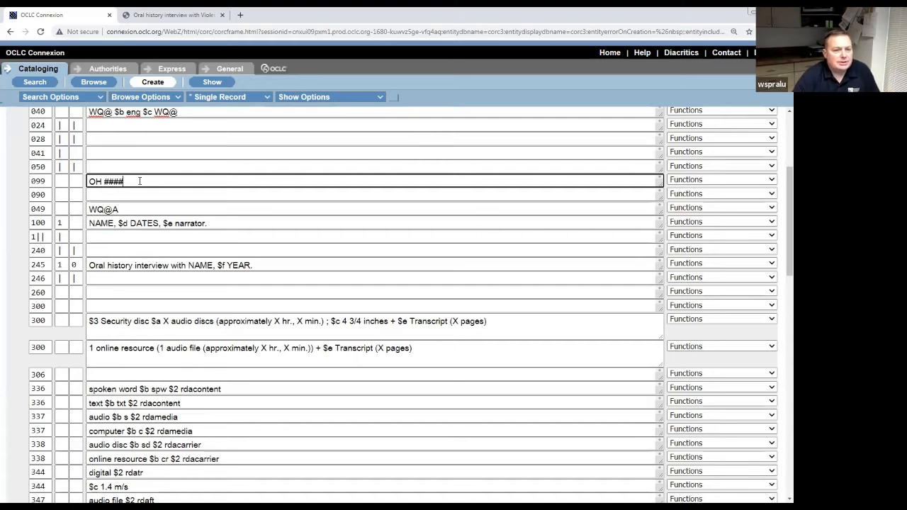
key("BackSpace")
key("BackSpace")
key("BackSpace")
key("BackSpace")
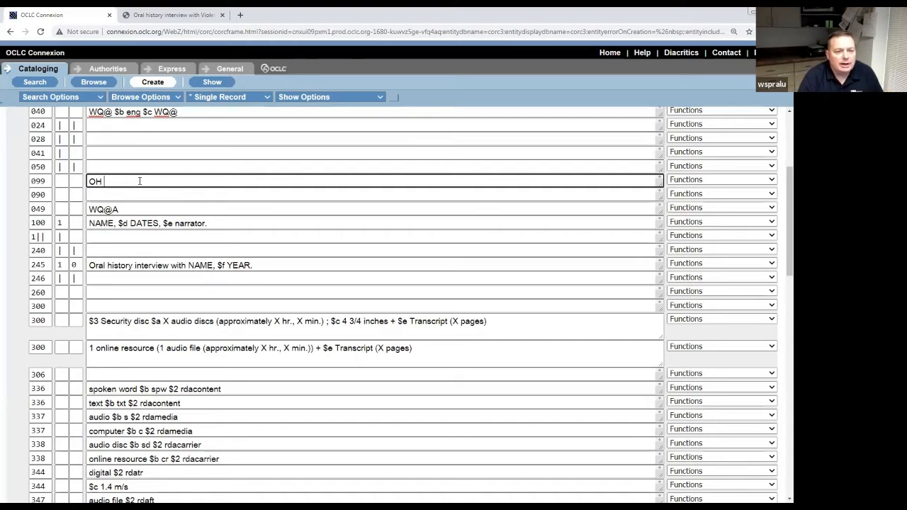
type("2221")
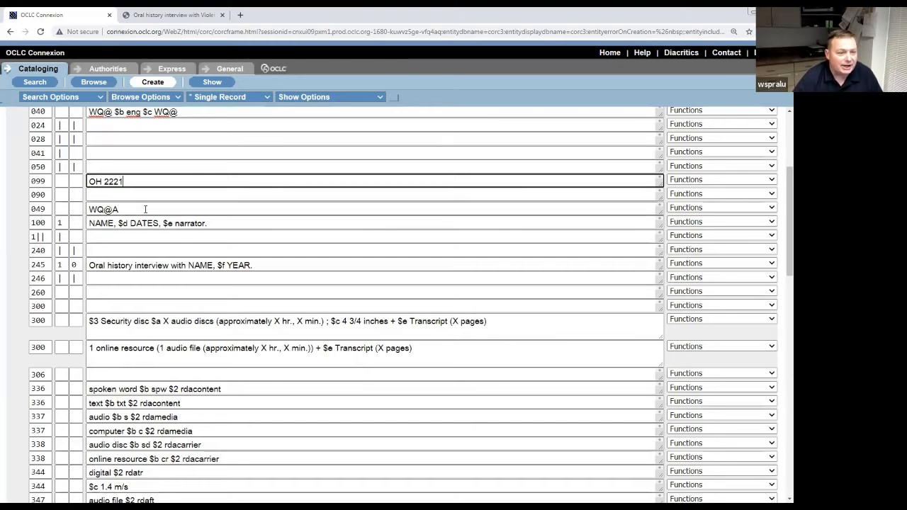
left_click(162, 206)
left_click(234, 222)
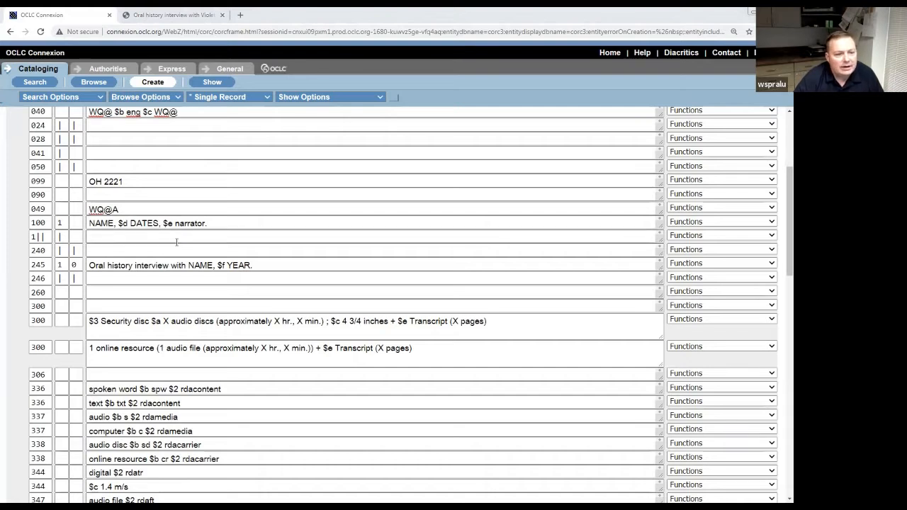
left_click(220, 223)
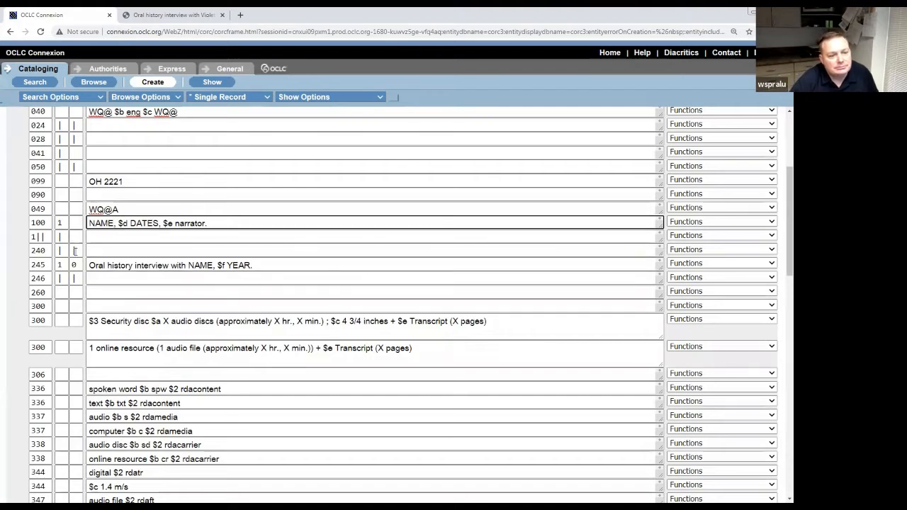
double_click(48, 223)
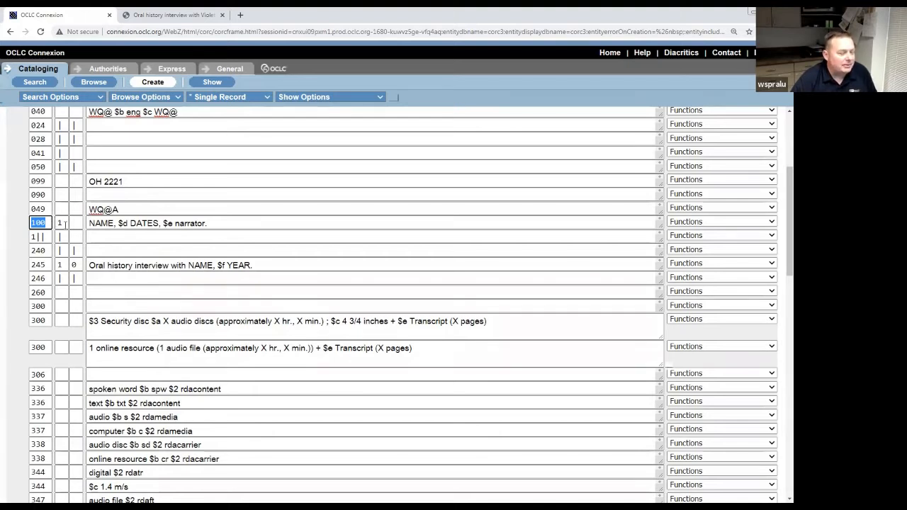
double_click(63, 223)
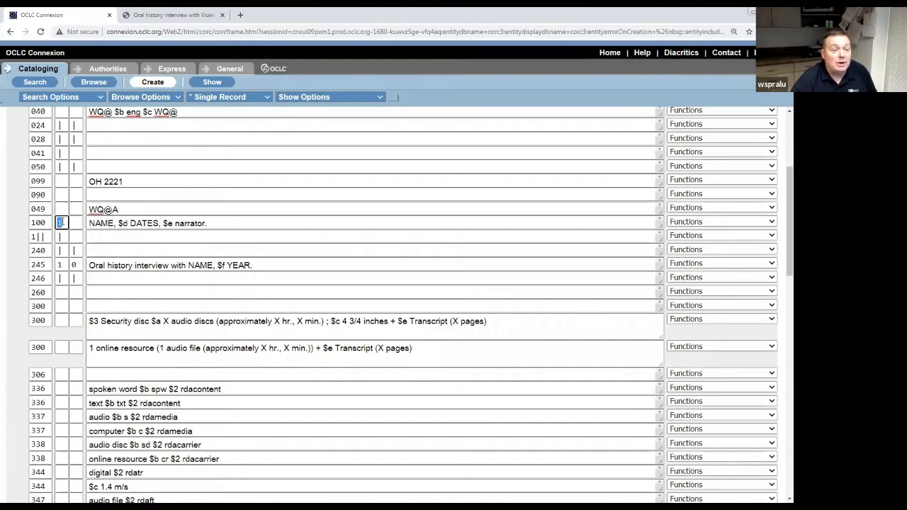
left_click(74, 224)
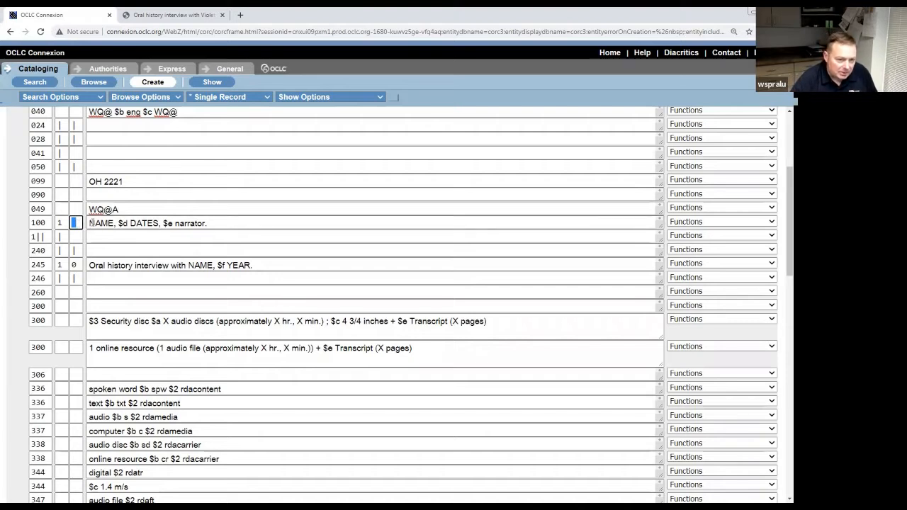
left_click(221, 223)
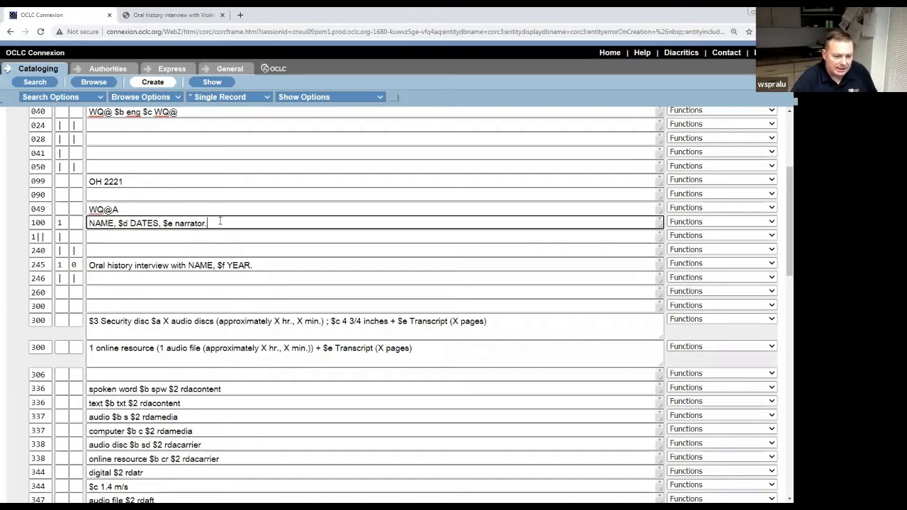
left_click(61, 222)
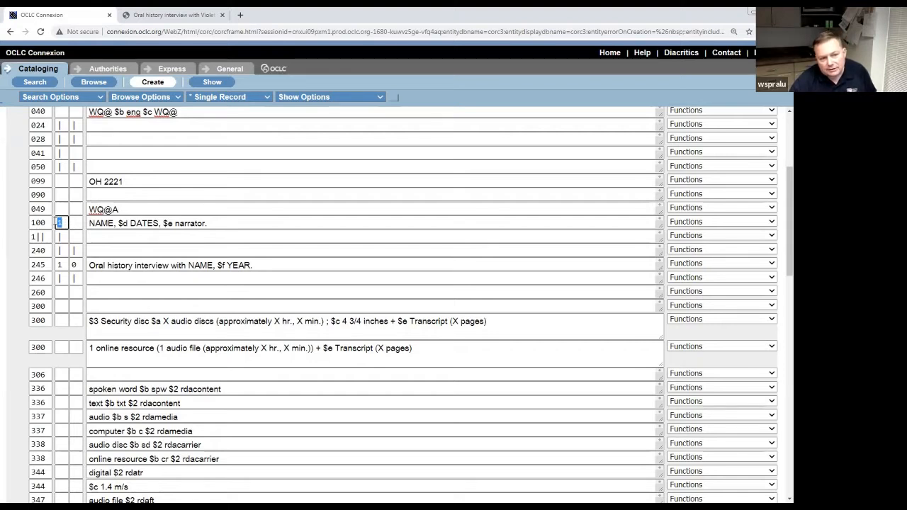
key("Tab")
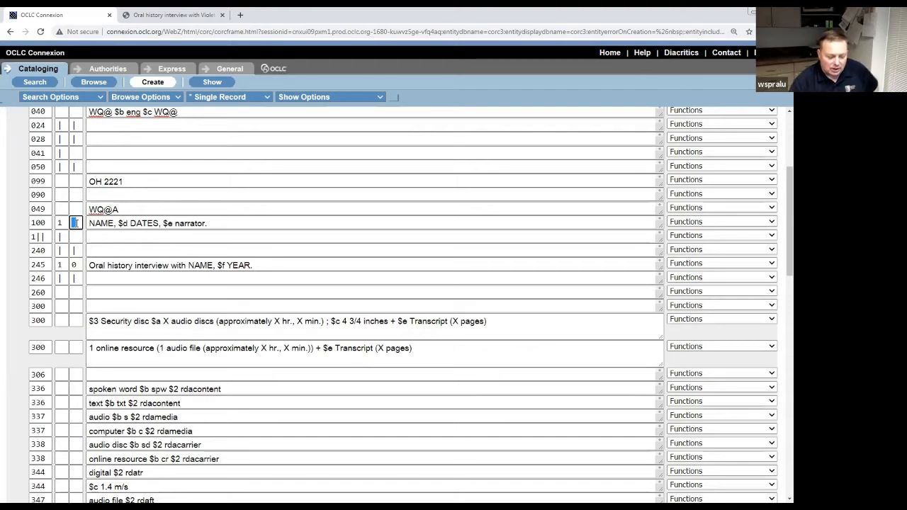
key("Tab")
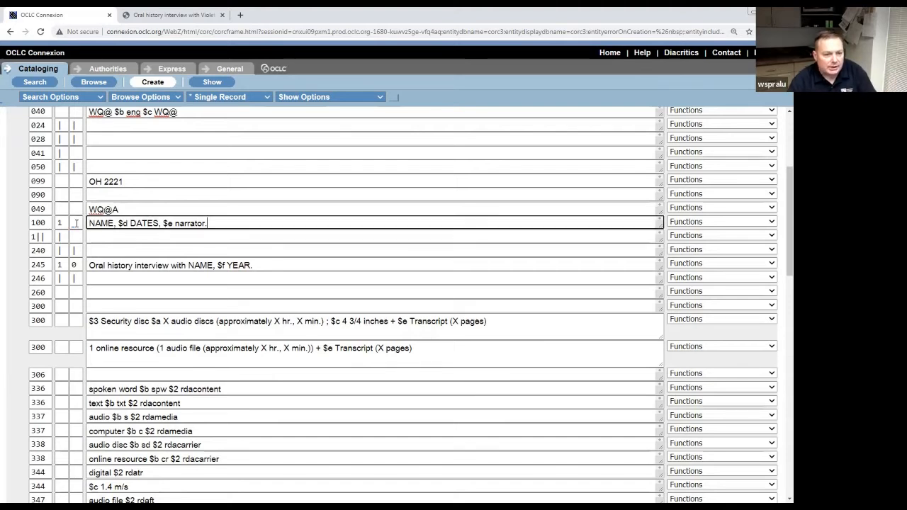
key("shift+Tab")
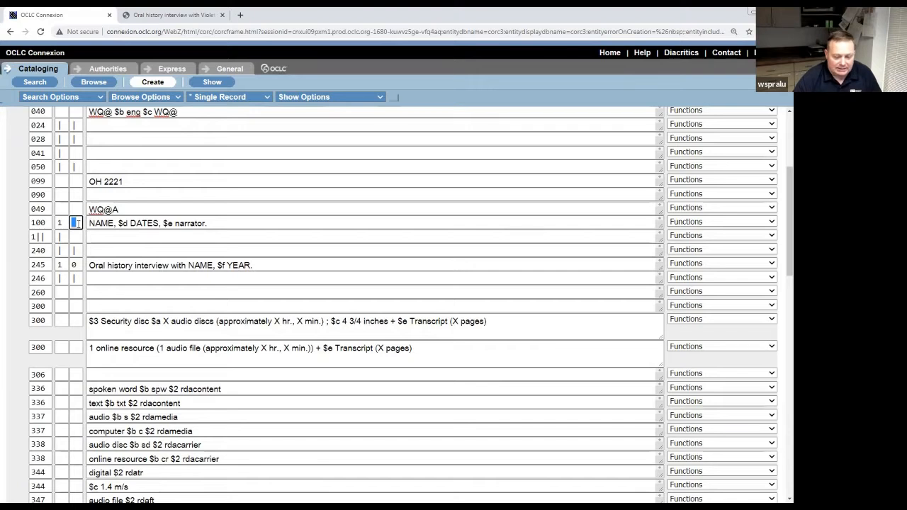
key("BackSpace")
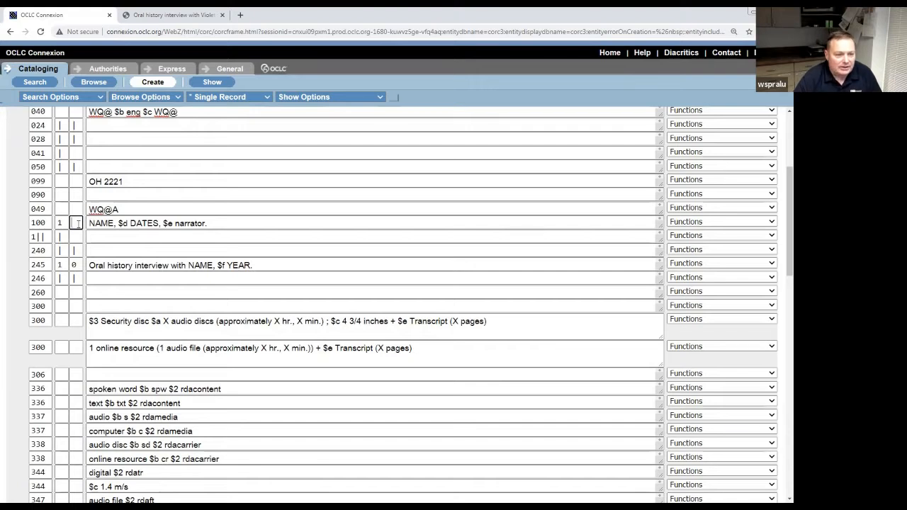
Replace the NAME placeholder in field 100 with the narrator's inverted surname and first name.
left_click(114, 223)
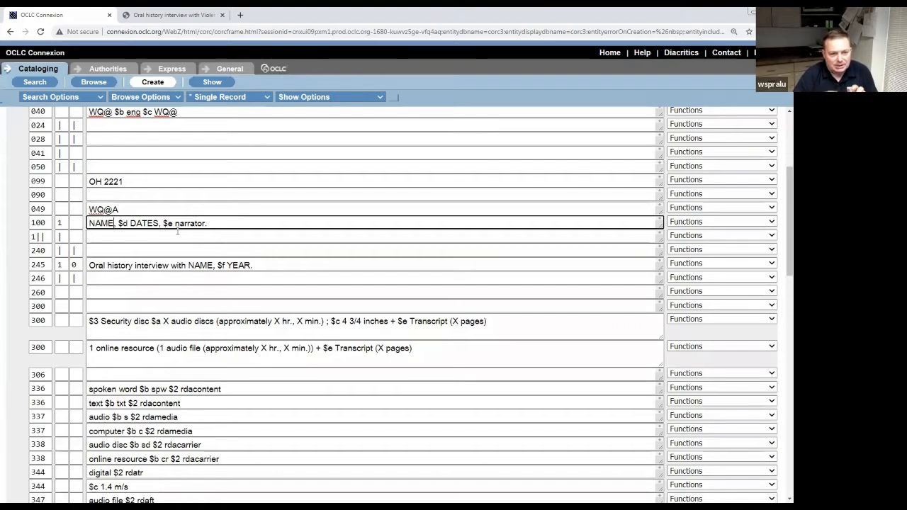
key("BackSpace")
key("BackSpace")
key("BackSpace")
key("BackSpace")
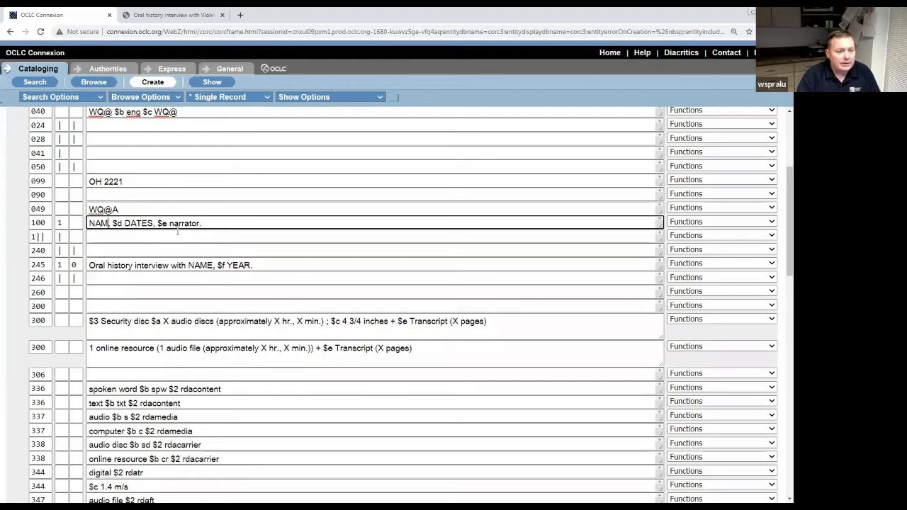
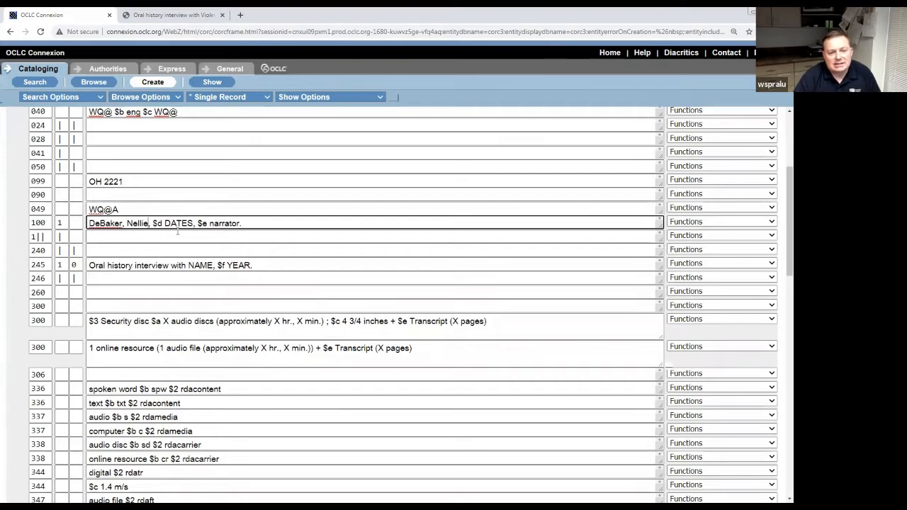
key("Right")
key("Right")
key("Right")
key("Right")
key("Right")
key("Right")
key("Right")
key("Right")
key("Left")
key("Left")
key("Left")
key("Left")
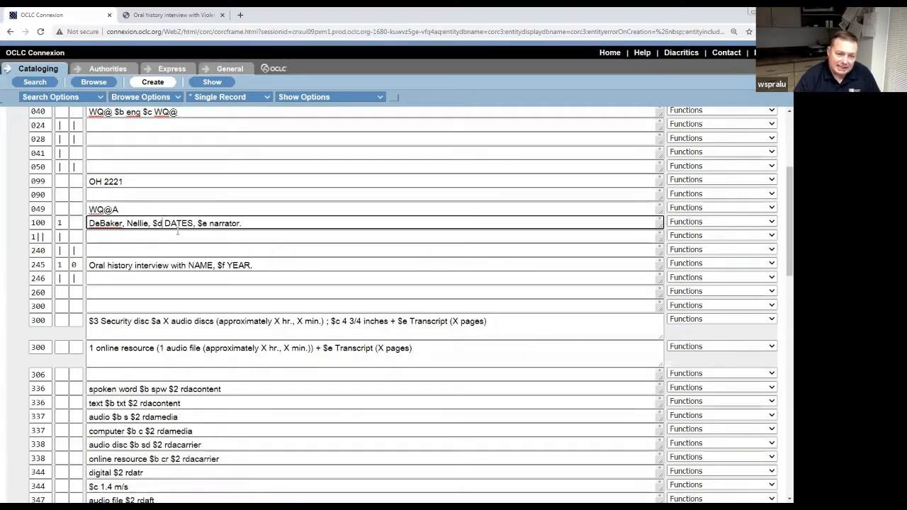
left_click_drag(152, 223, 160, 223)
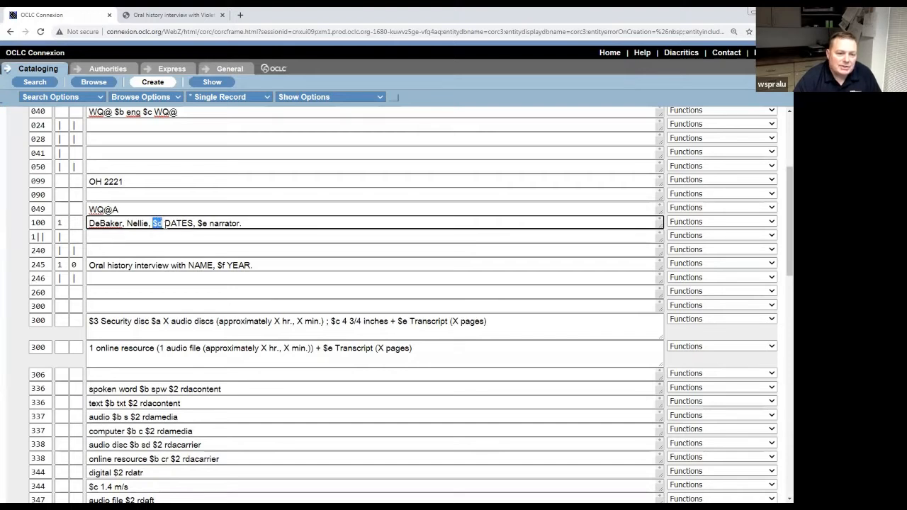
left_click_drag(198, 223, 207, 223)
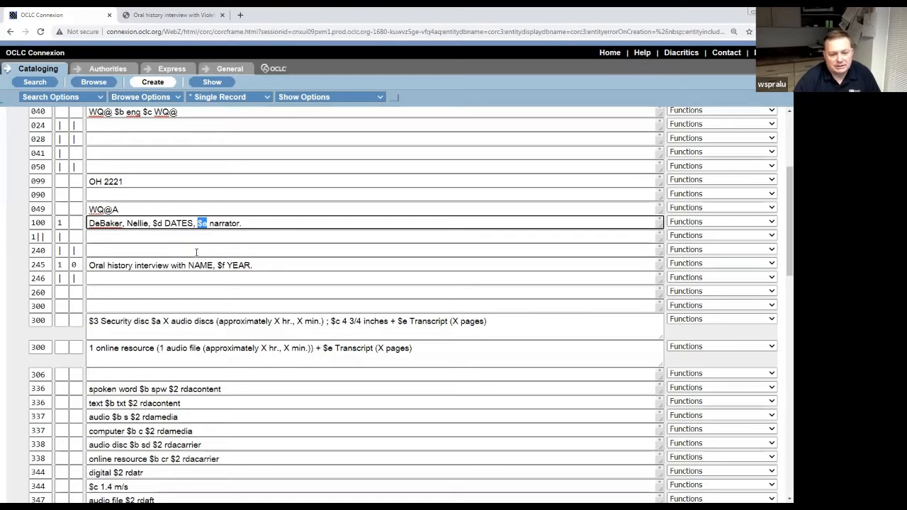
Replace the DATES placeholder with the birth year and hyphen, keeping the period after narrator.
left_click(196, 225)
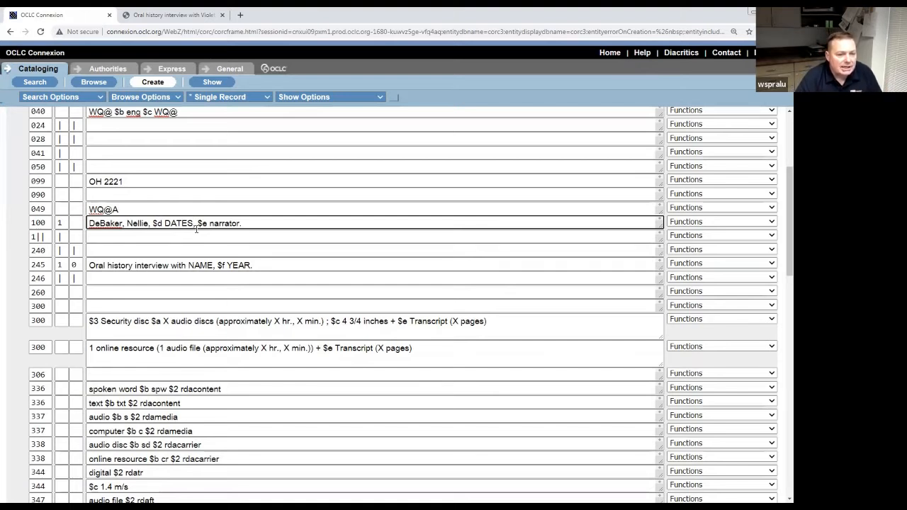
key("BackSpace")
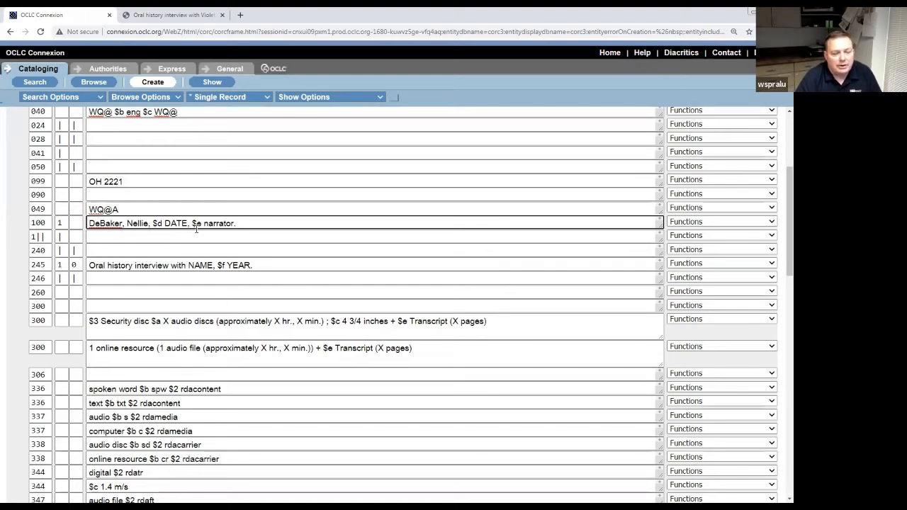
key("BackSpace")
key("BackSpace")
key("BackSpace")
key("BackSpace")
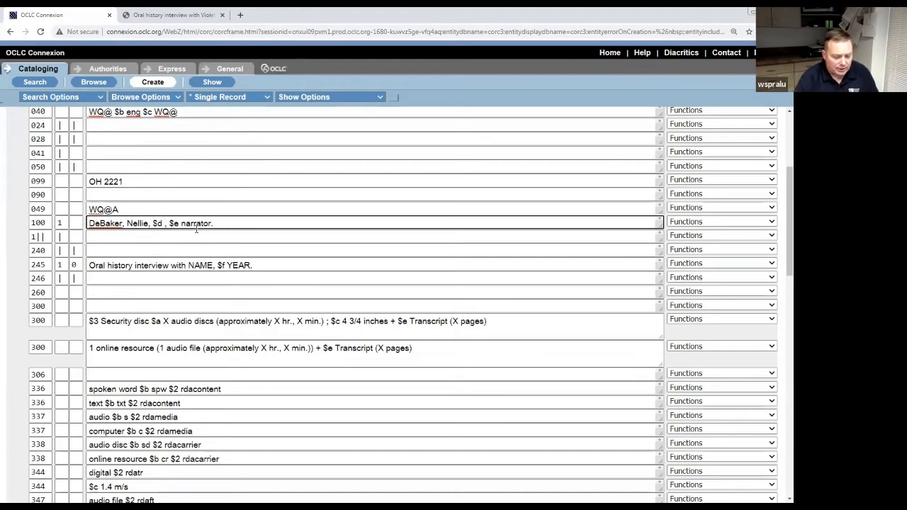
type("197")
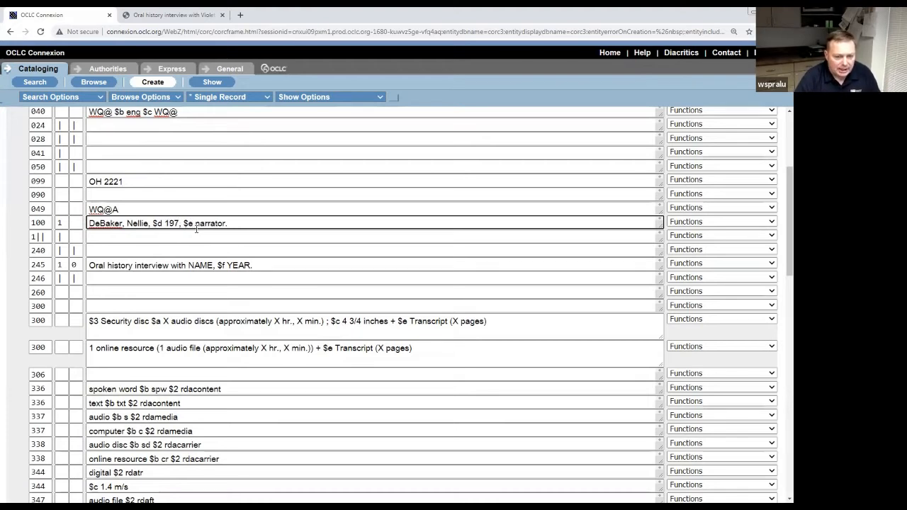
type("7-")
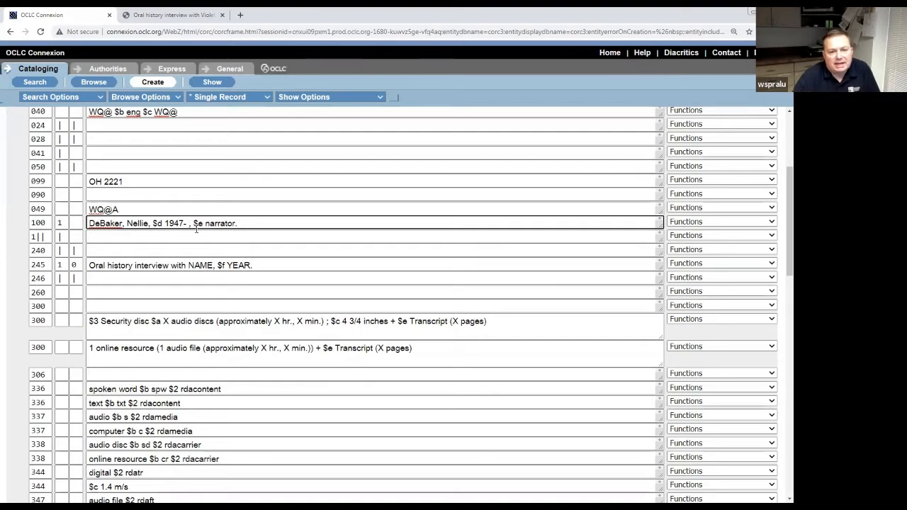
left_click(278, 224)
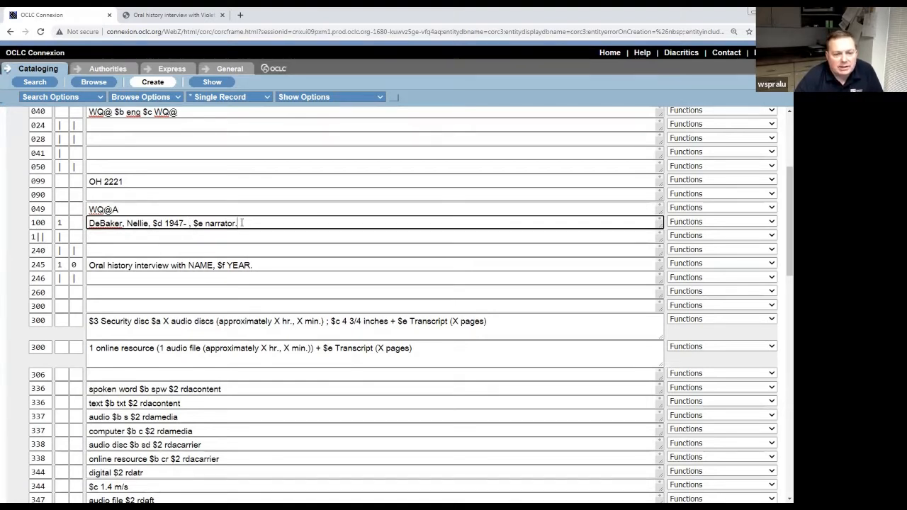
key("BackSpace")
type(".")
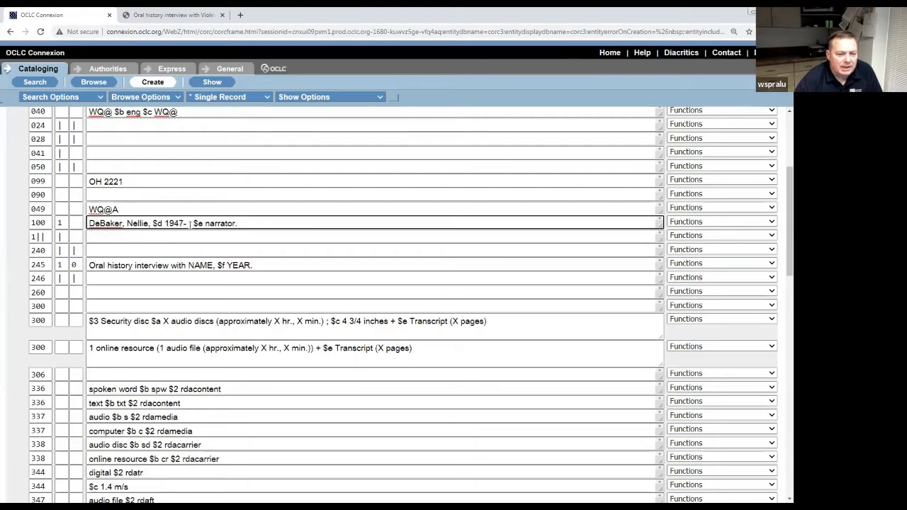
Leave $d as the open range 1947- without a death year.
left_click(192, 224)
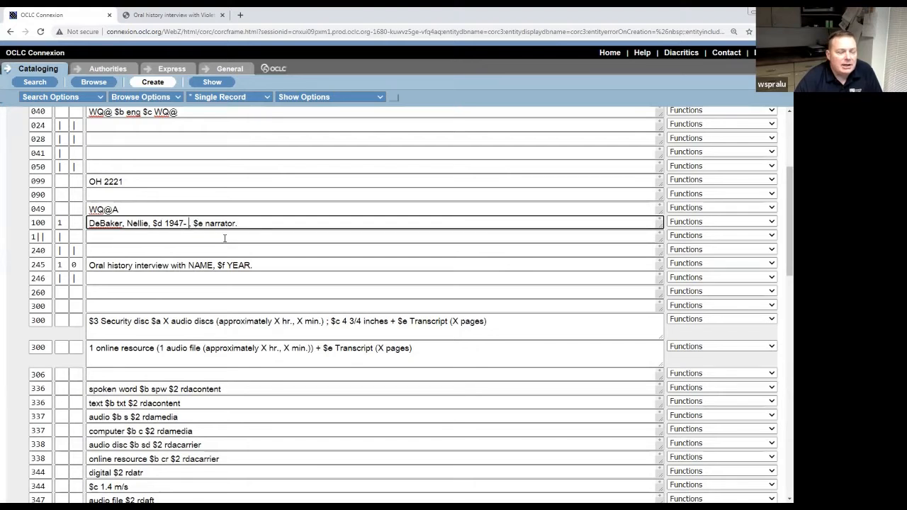
key("BackSpace")
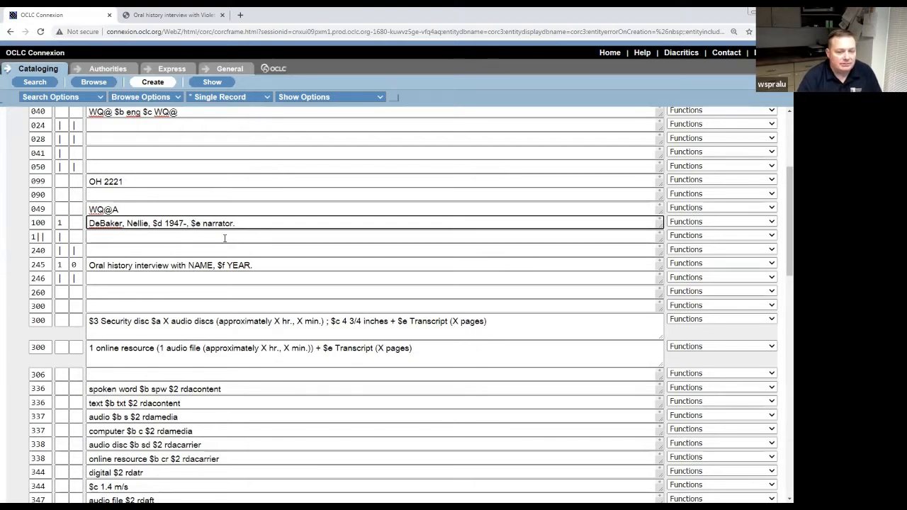
type("2021")
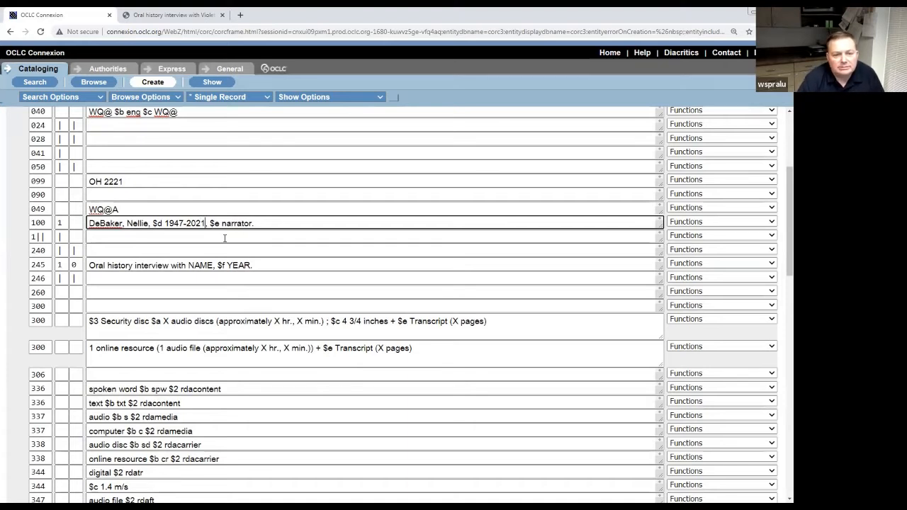
key("BackSpace")
key("BackSpace")
key("BackSpace")
key("BackSpace")
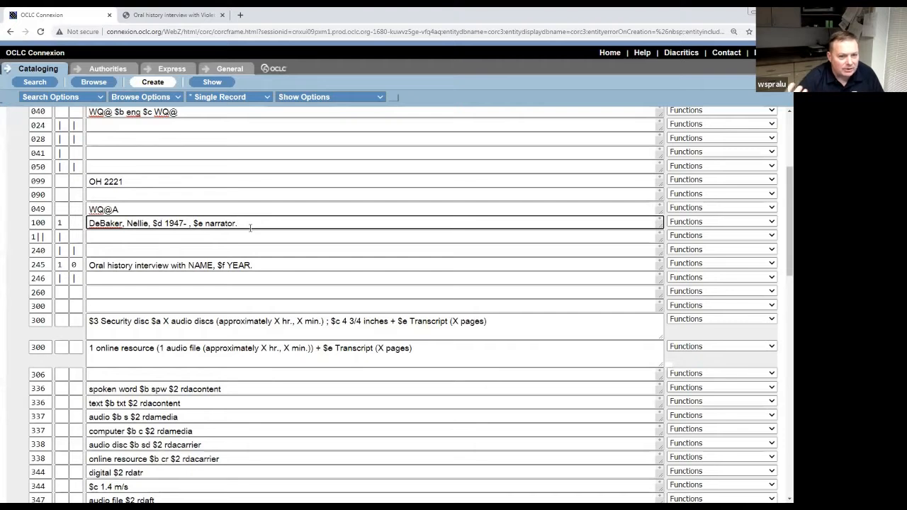
left_click(250, 227)
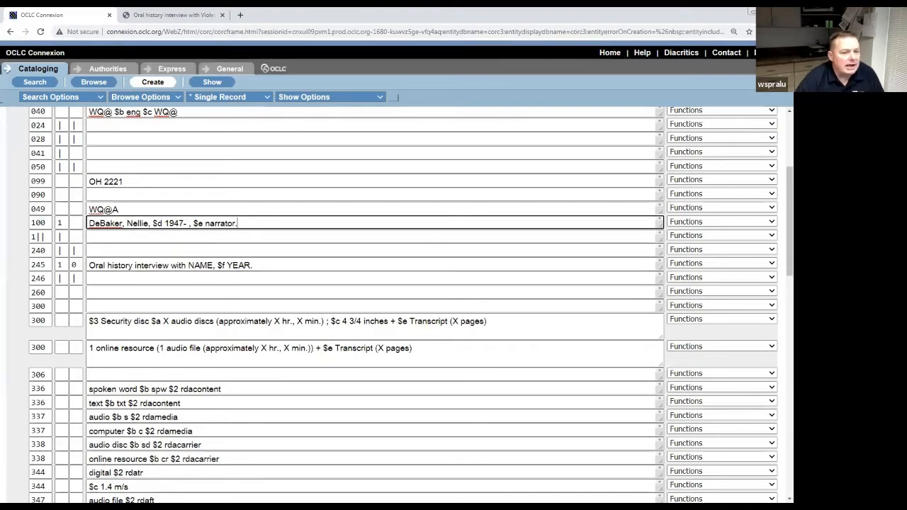
key("alt+Tab")
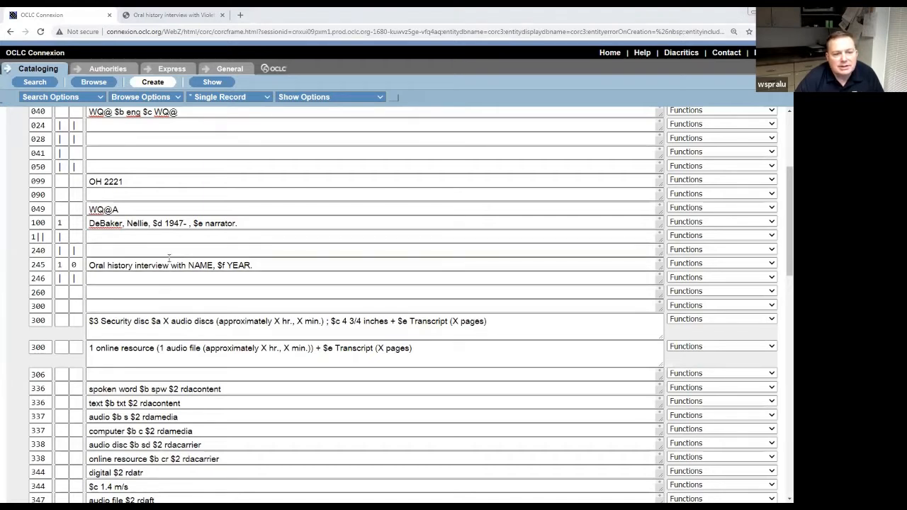
Check the 245 indicators and replace the title's NAME placeholder with the narrator's name.
double_click(60, 264)
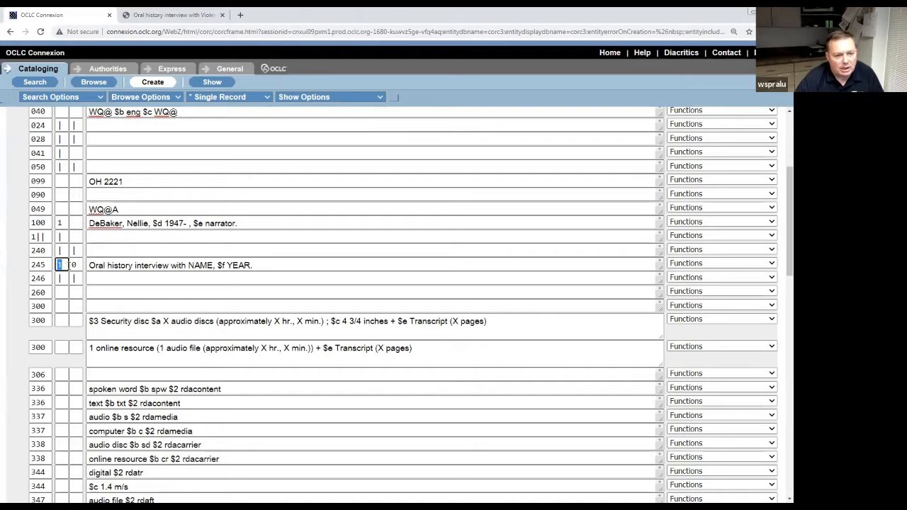
double_click(79, 264)
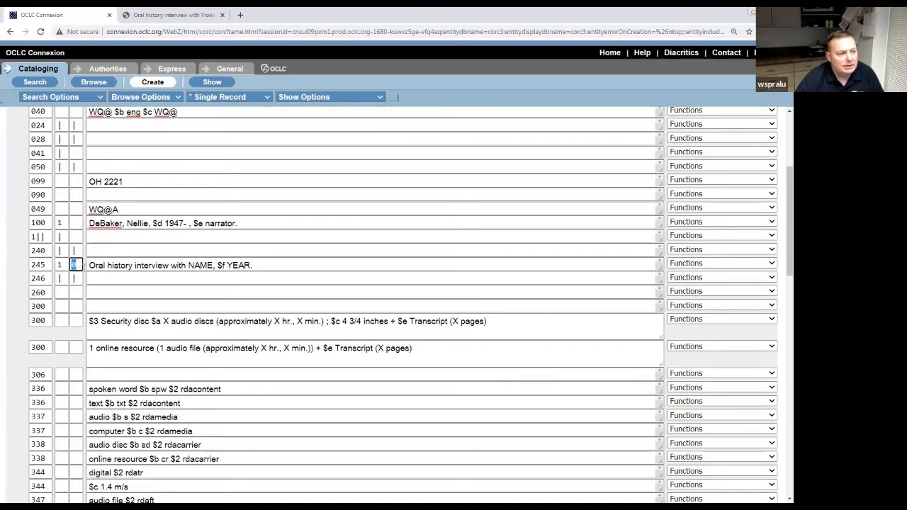
left_click(239, 267)
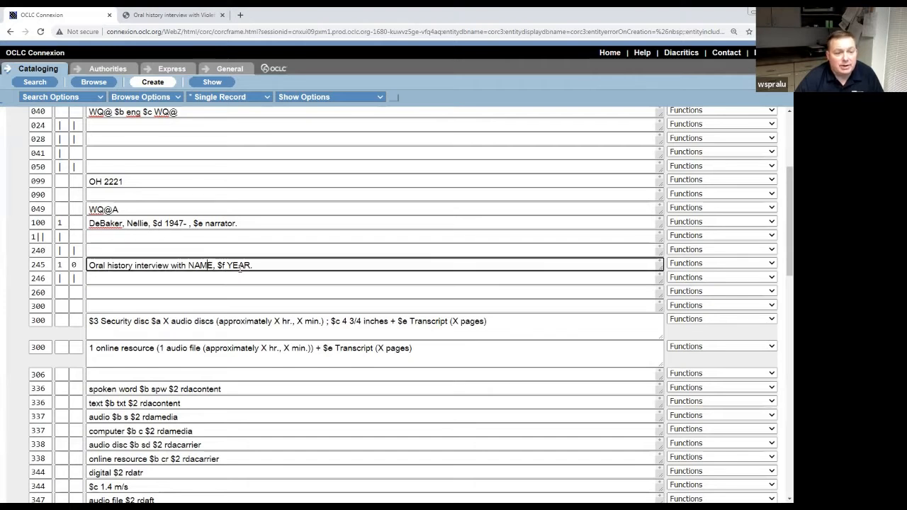
key("BackSpace")
key("BackSpace")
key("BackSpace")
key("BackSpace")
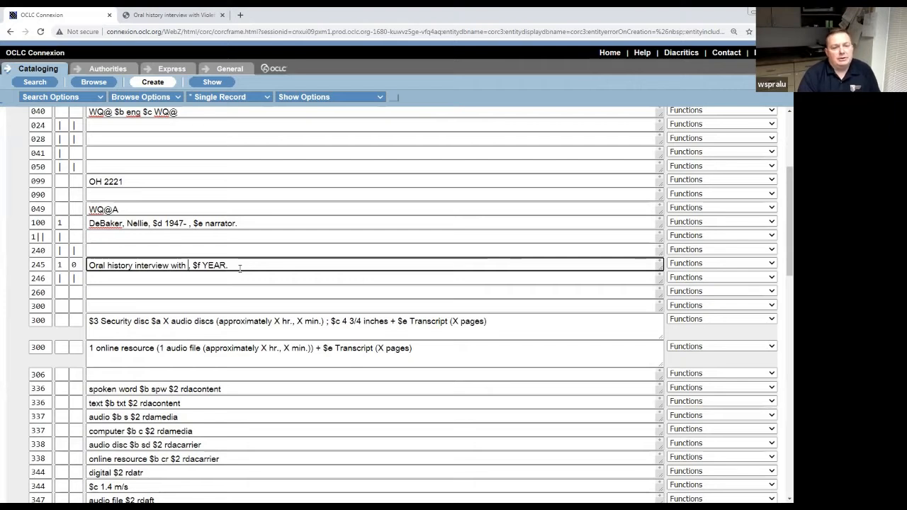
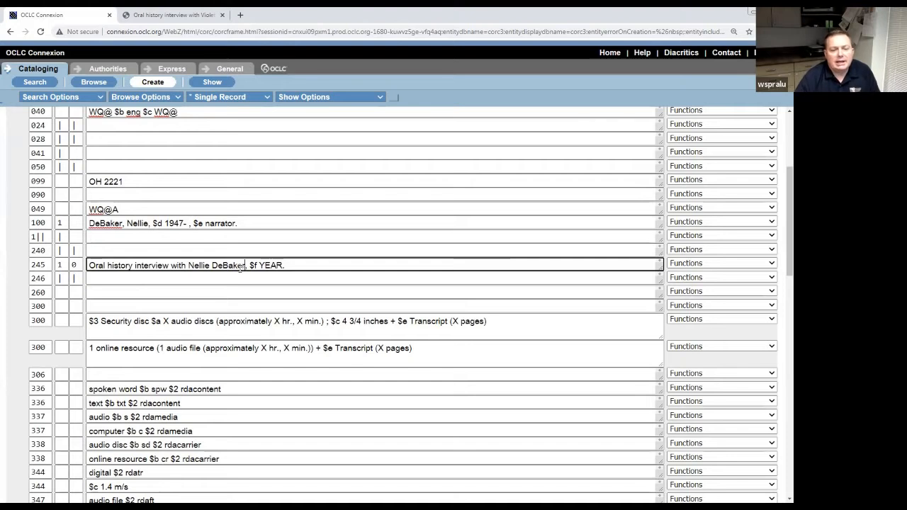
Replace the YEAR placeholder in the 245 title with 2021.
left_click(292, 265)
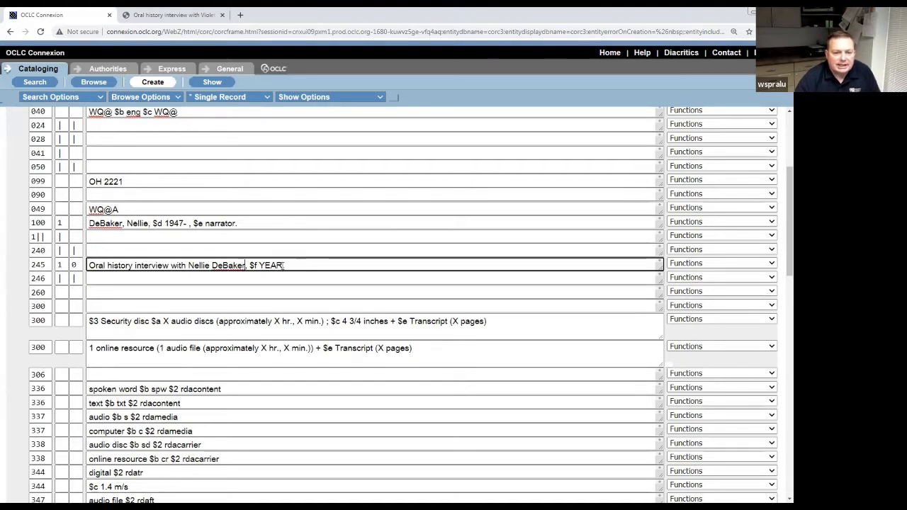
key("BackSpace")
key("BackSpace")
key("BackSpace")
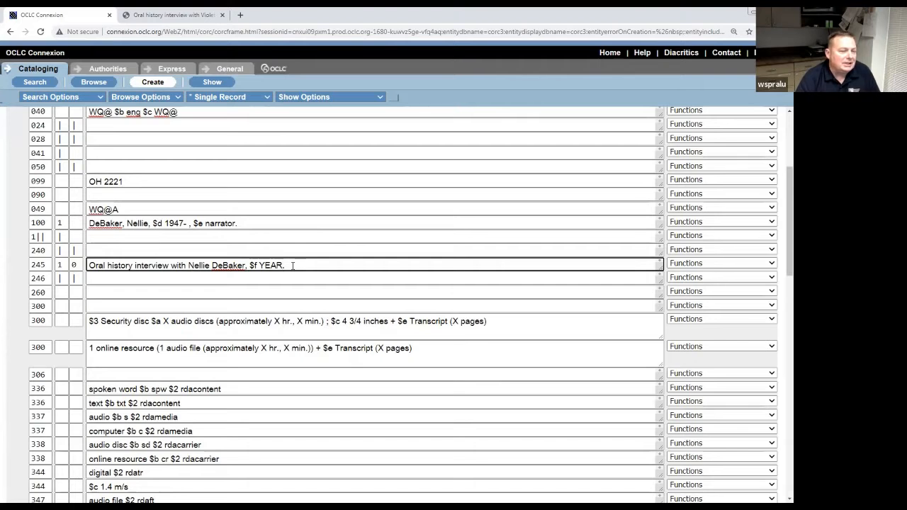
key("BackSpace")
key("BackSpace")
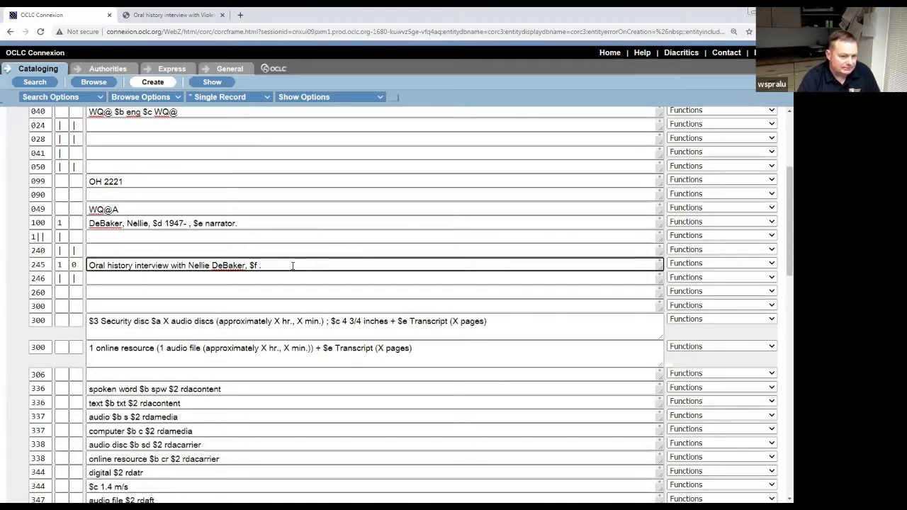
type("2021")
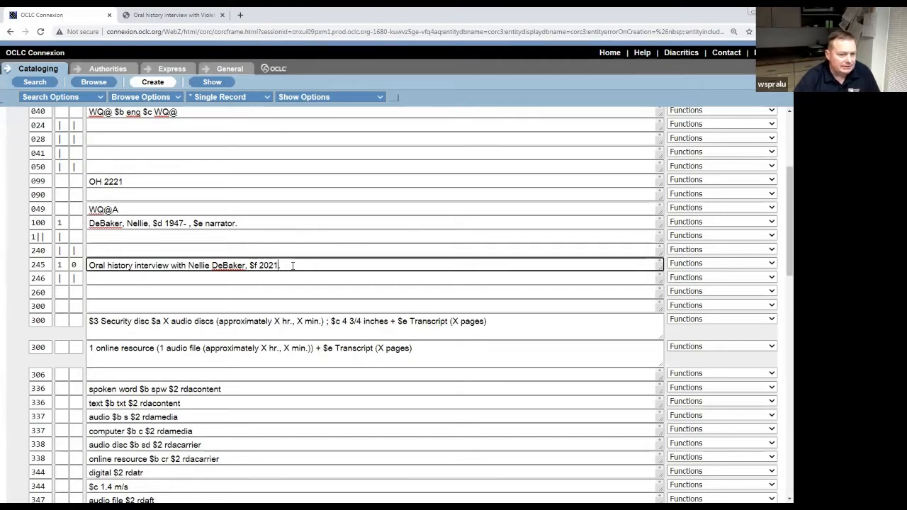
left_click(259, 279)
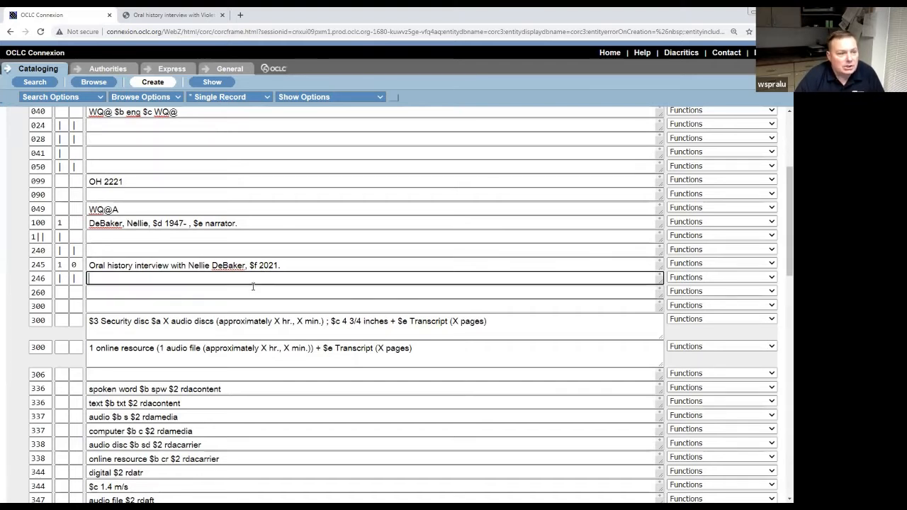
left_click(246, 266)
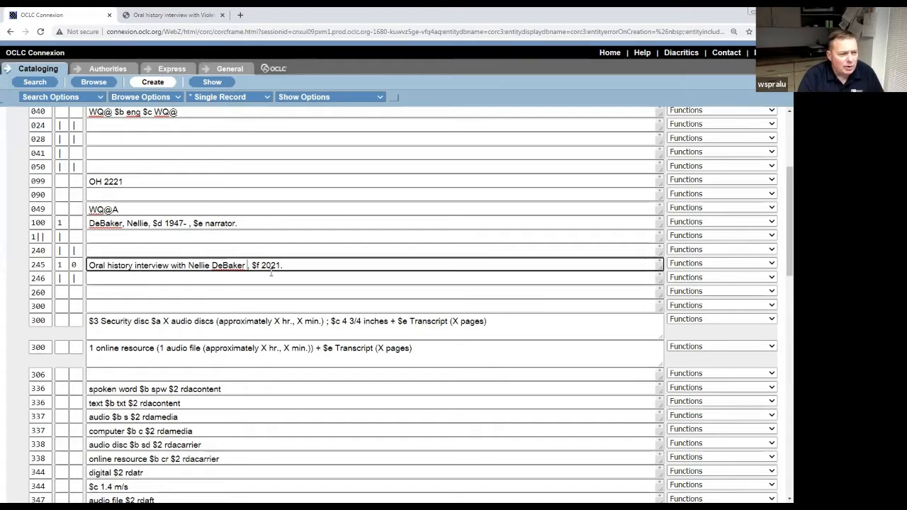
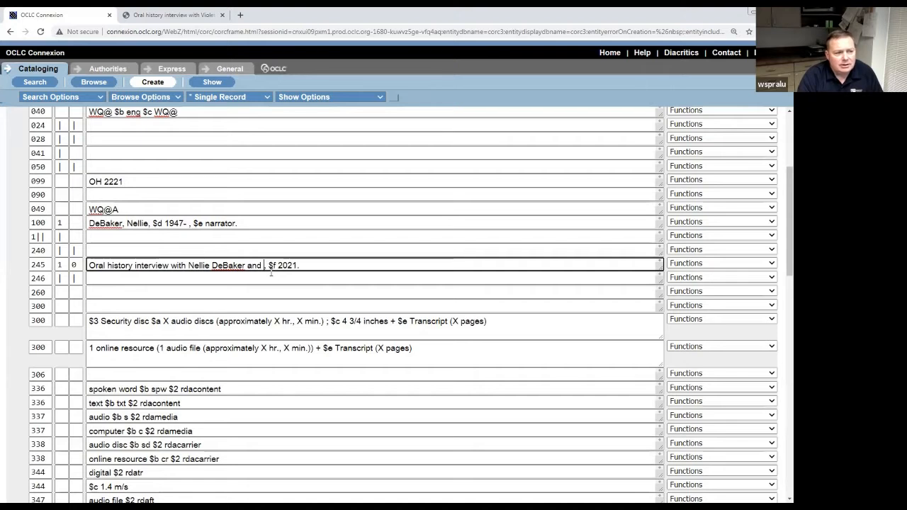
key("BackSpace")
key("BackSpace")
key("BackSpace")
key("BackSpace")
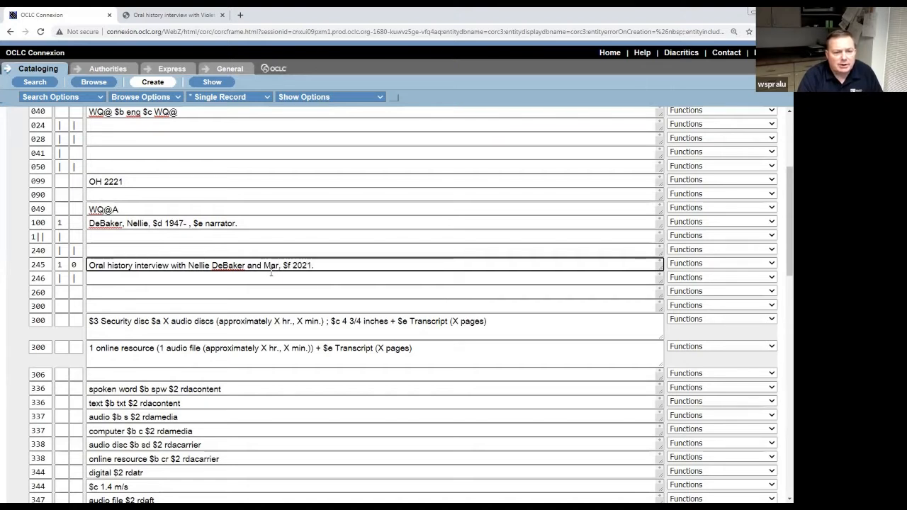
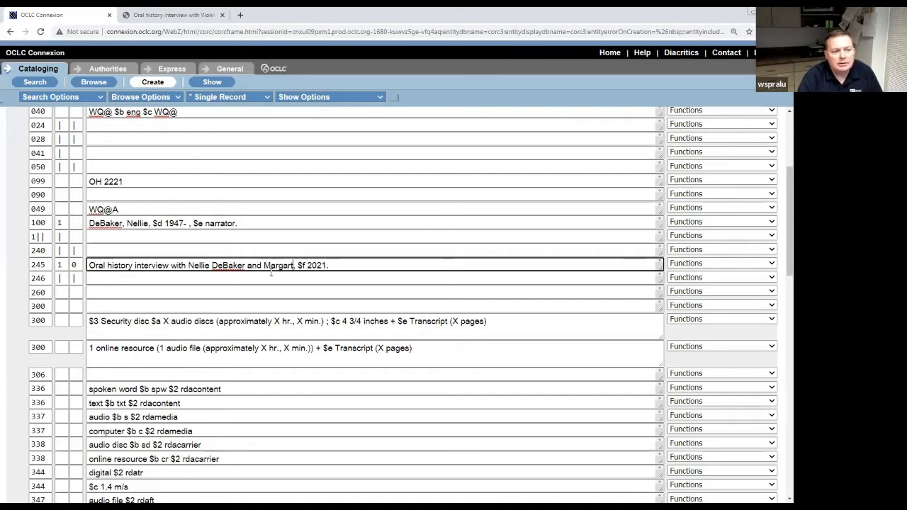
key("BackSpace")
key("BackSpace")
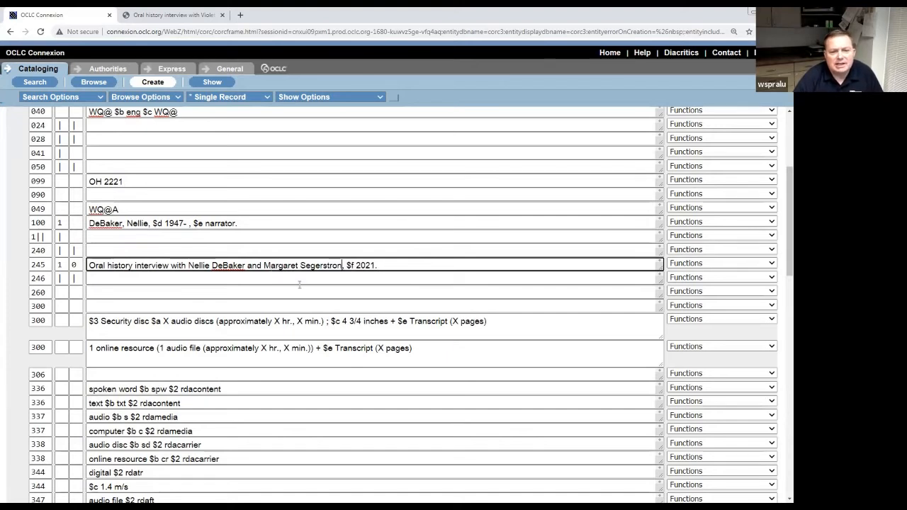
key("BackSpace")
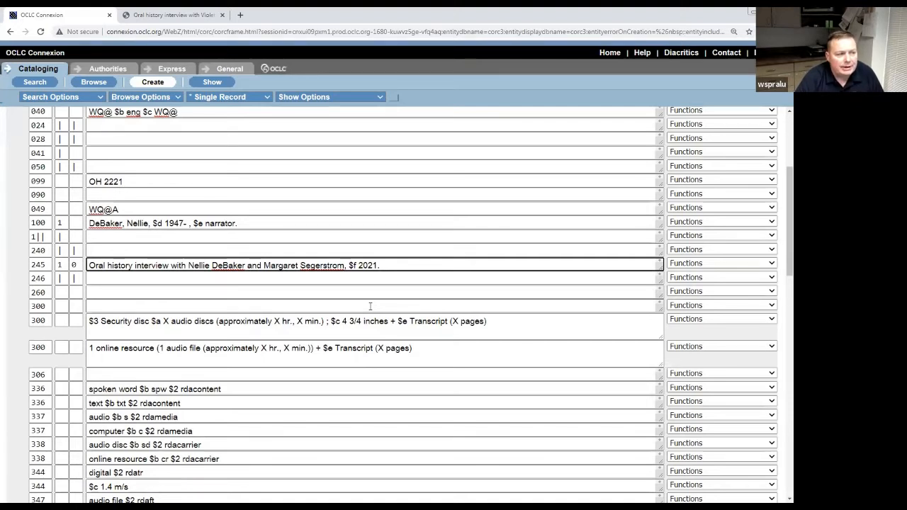
key("BackSpace")
key("BackSpace")
key("BackSpace")
key("BackSpace")
key("BackSpace")
key("BackSpace")
key("BackSpace")
key("BackSpace")
key("BackSpace")
key("BackSpace")
key("BackSpace")
key("BackSpace")
key("BackSpace")
key("BackSpace")
key("BackSpace")
key("BackSpace")
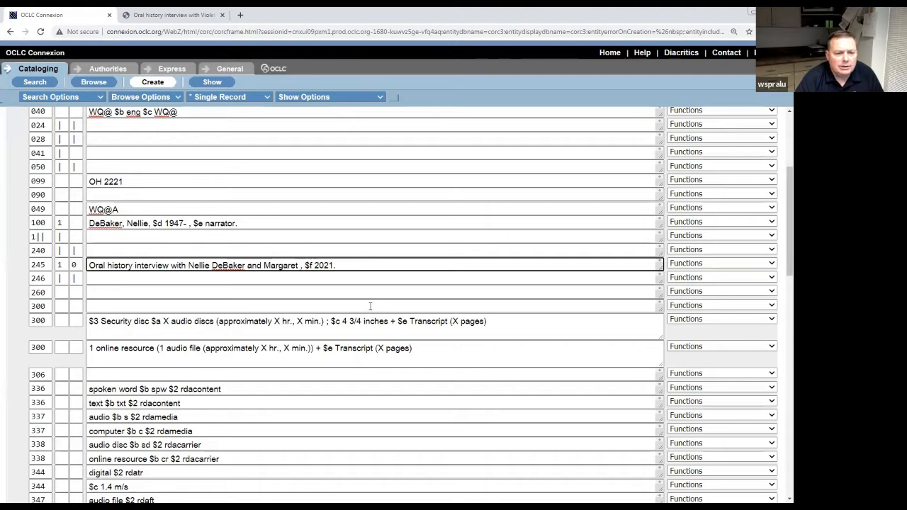
key("BackSpace")
key("BackSpace")
key("BackSpace")
key("BackSpace")
key("BackSpace")
key("BackSpace")
key("BackSpace")
key("BackSpace")
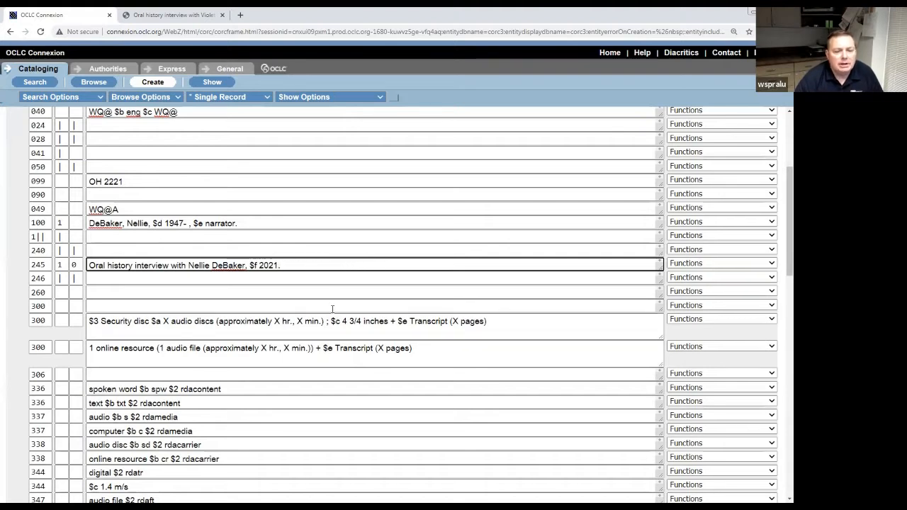
left_click(332, 306)
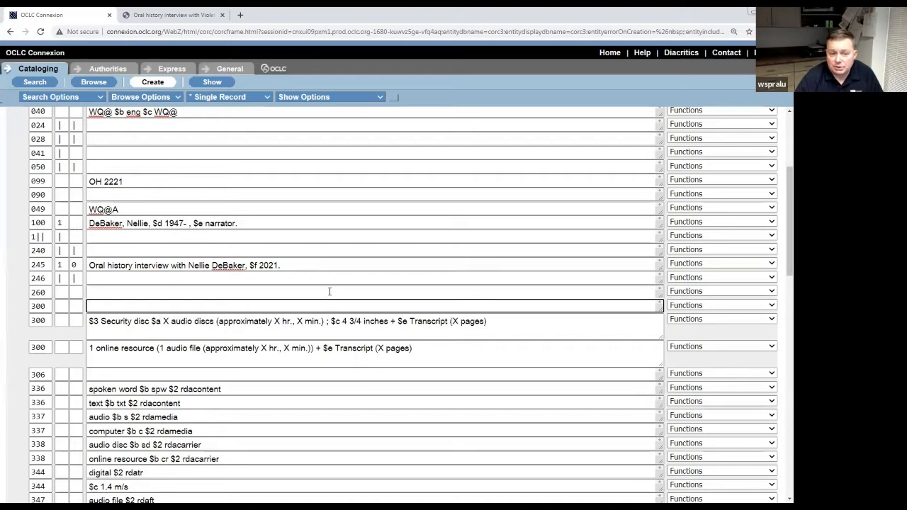
scroll(331, 300, "down", 3)
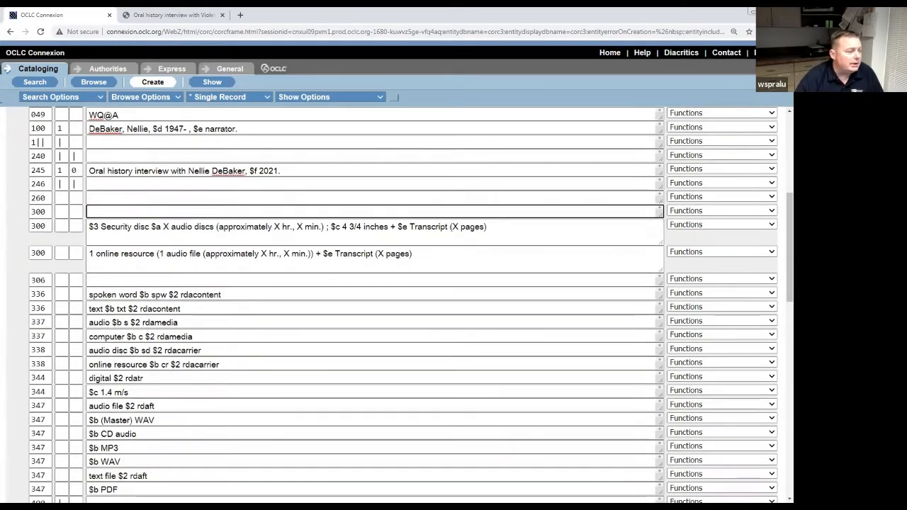
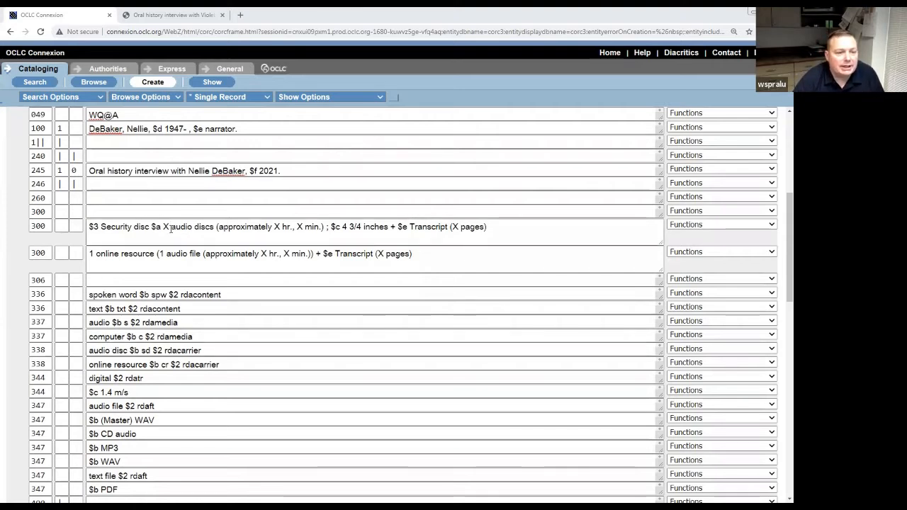
Click into the security disc 300 field, then bring up the WorldCat example interview record.
left_click(62, 226)
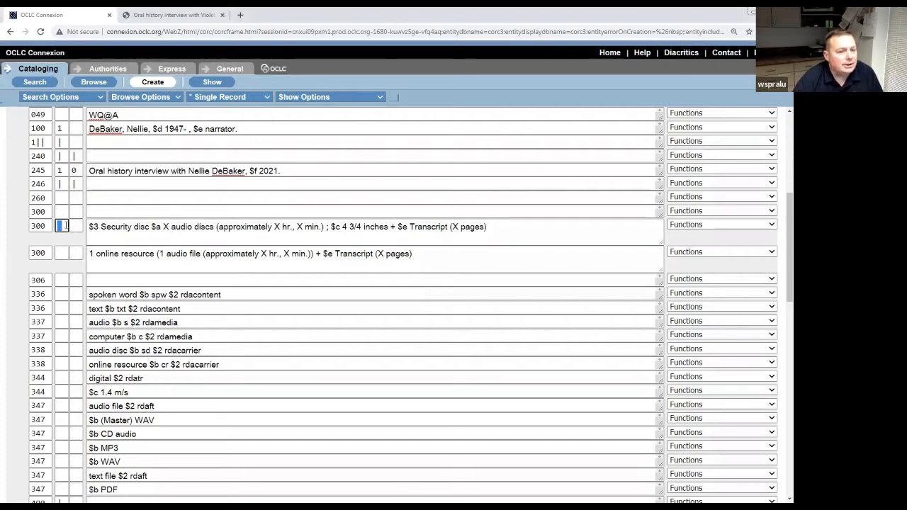
left_click(97, 226)
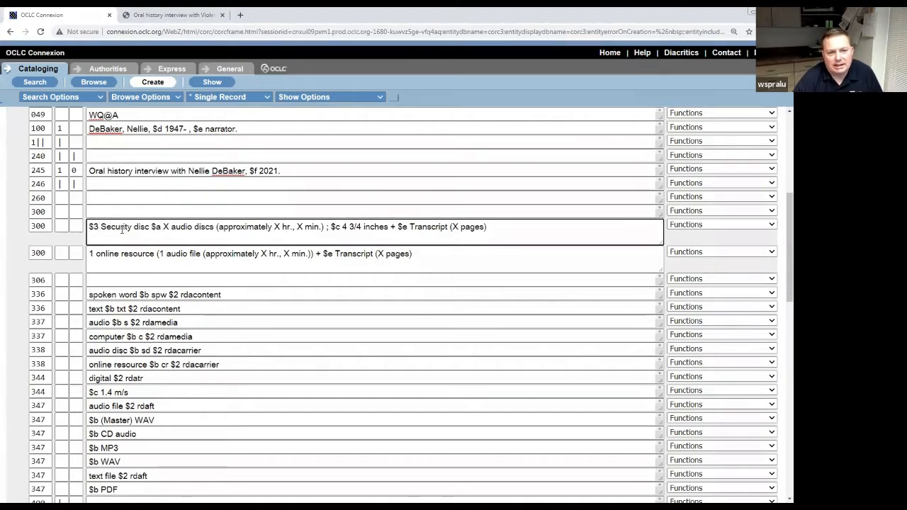
left_click(190, 19)
scroll(201, 198, "down", 5)
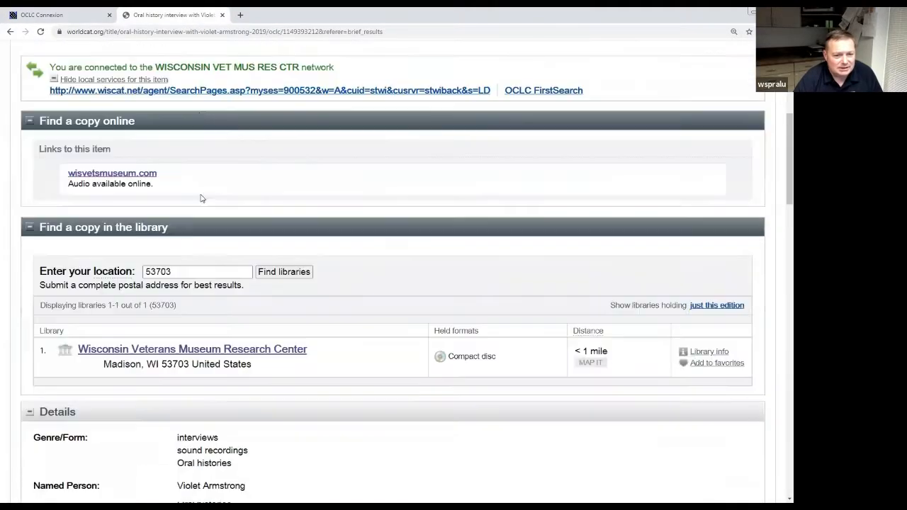
Scroll down to the WorldCat example's details, then return to the Connexion record.
scroll(201, 198, "down", 5)
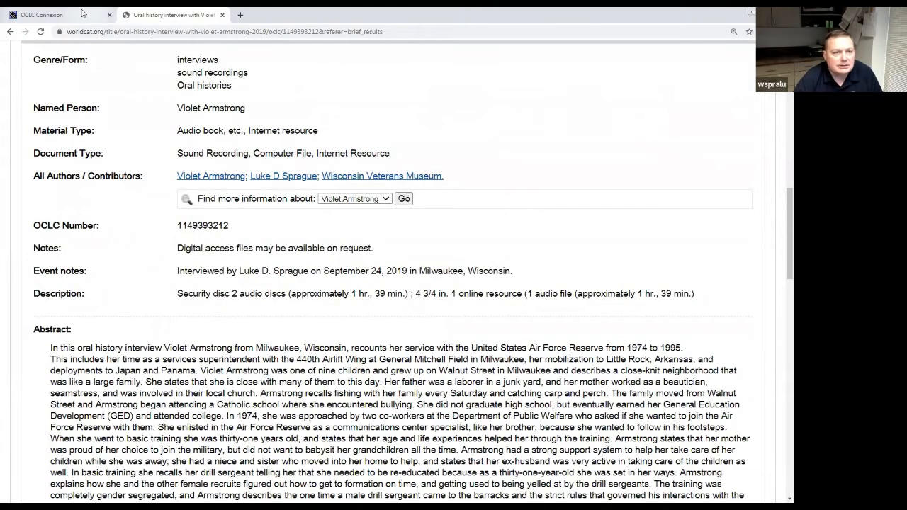
left_click(44, 15)
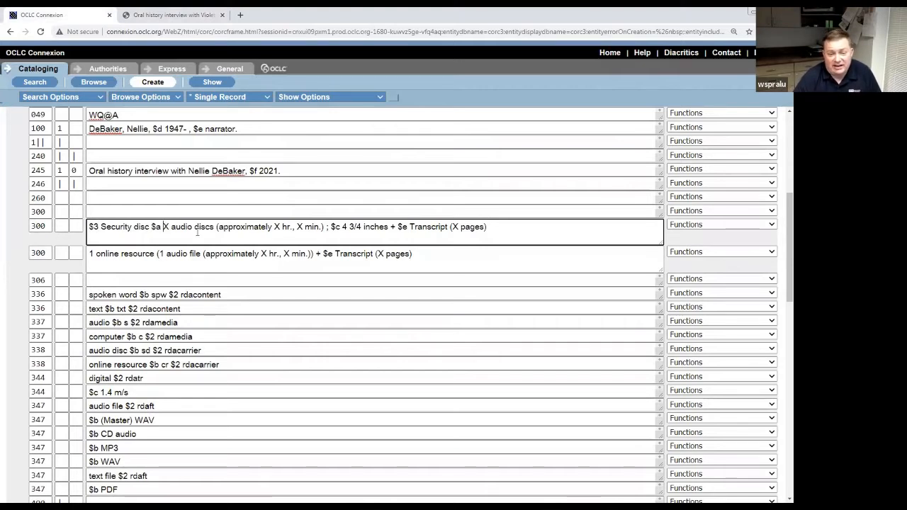
Set the security disc 300 to 3 audio discs, approximately 3 hr., 30 min.
key("Delete")
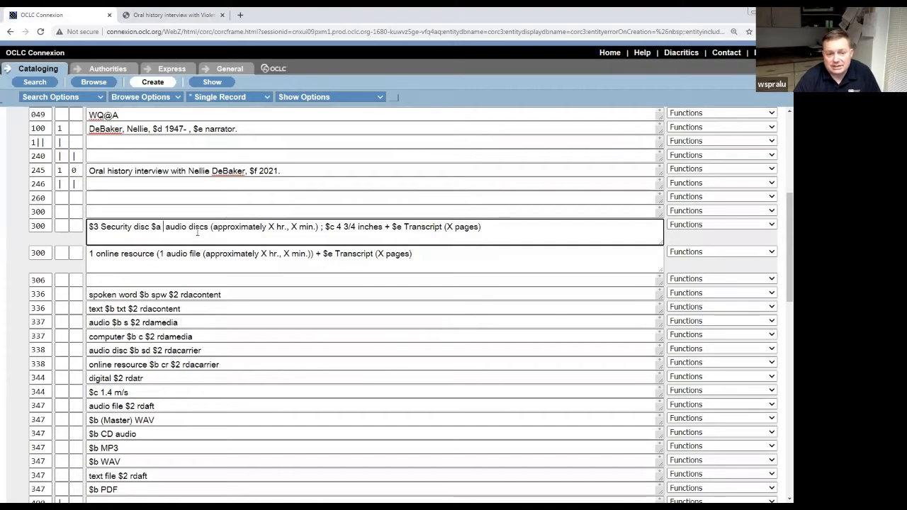
type("3")
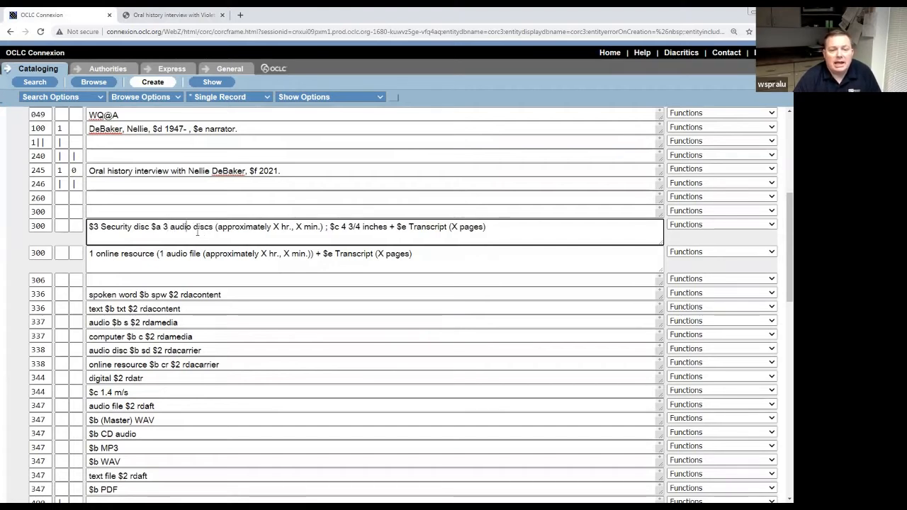
key("Right")
key("Right")
key("Right")
key("Right")
key("Right")
key("Right")
key("Right")
key("Right")
key("Right")
key("Right")
key("Right")
key("Right")
key("Right")
key("Right")
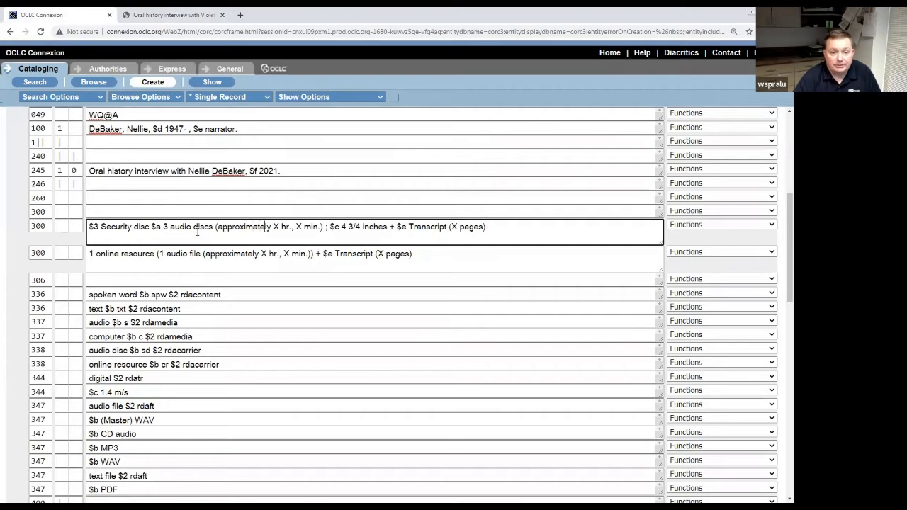
key("BackSpace")
type("3")
key("Right")
key("Right")
key("Right")
key("Right")
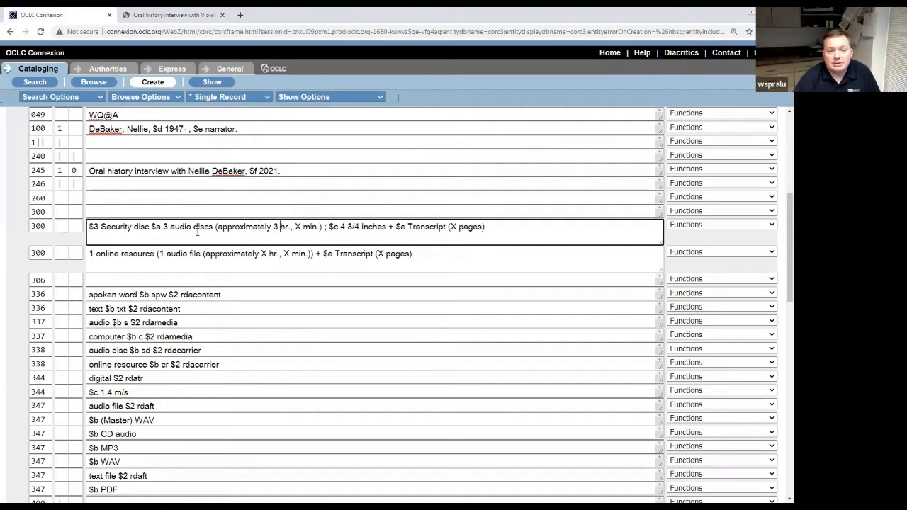
type("39")
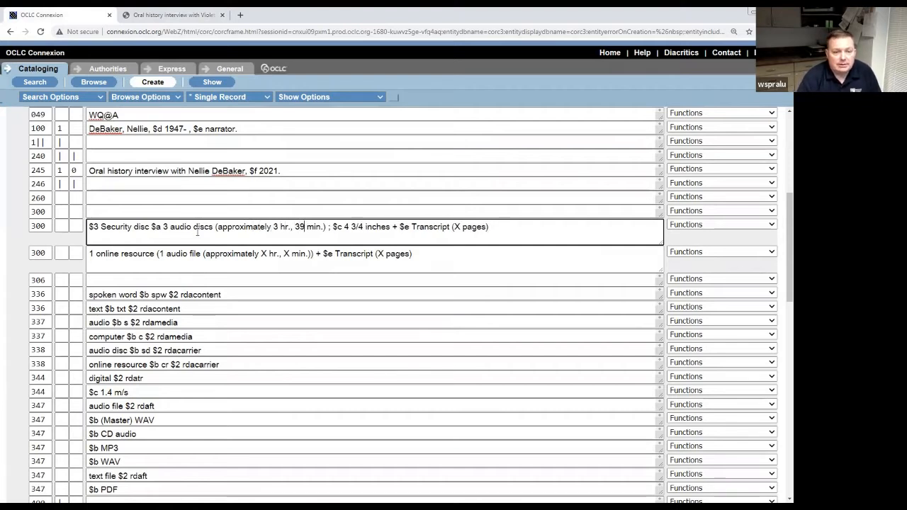
key("Delete")
type("9")
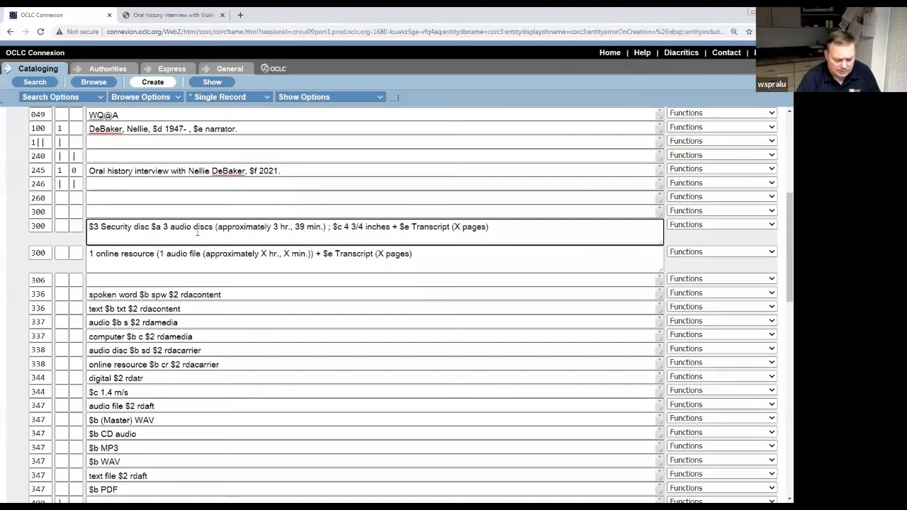
key("BackSpace")
type("0")
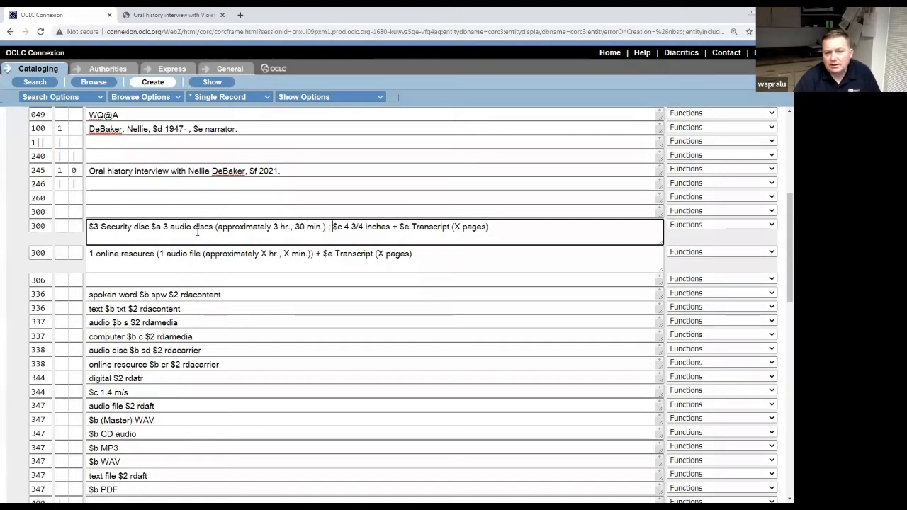
key("Right")
key("Right")
key("Right")
key("Right")
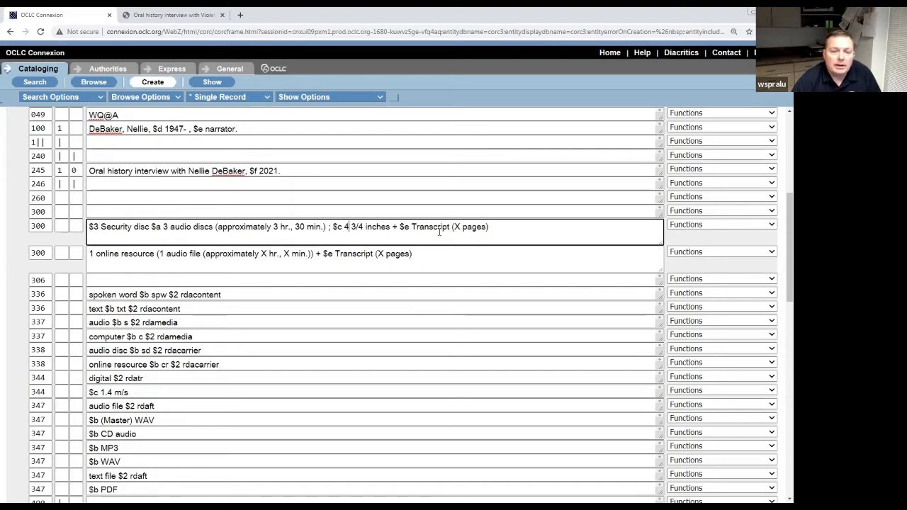
Replace the transcript page-count placeholder with 55 pages.
left_click(397, 228)
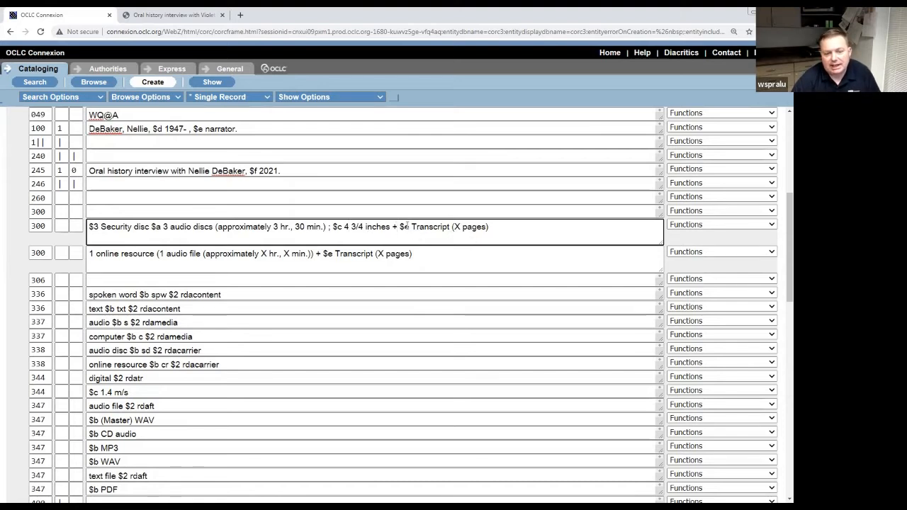
left_click(461, 230)
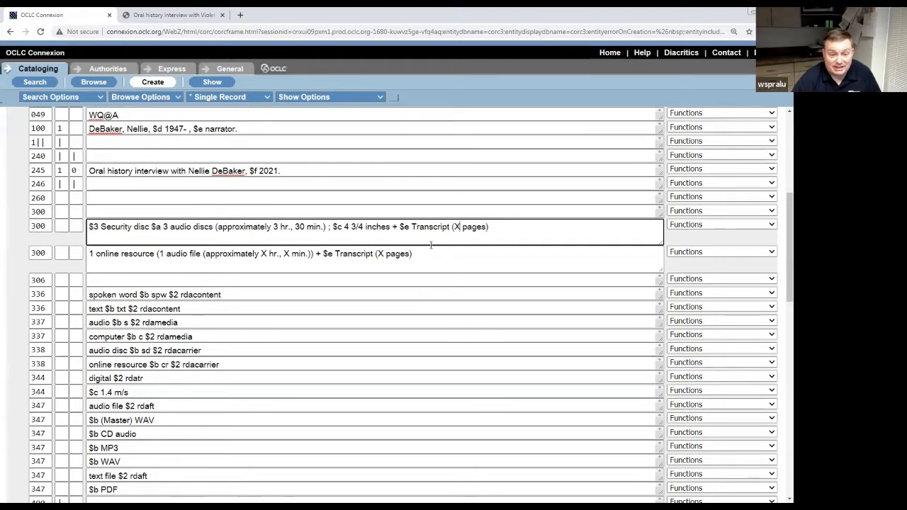
key("BackSpace")
type("55")
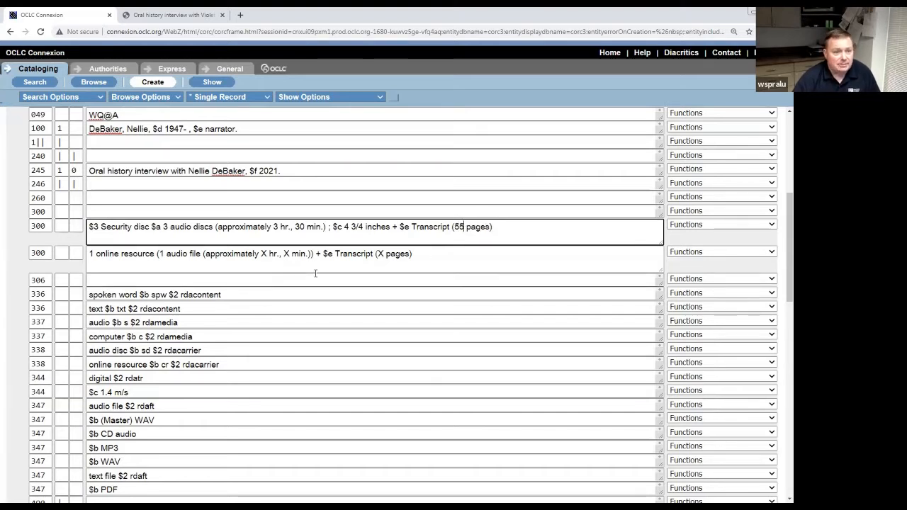
left_click(203, 268)
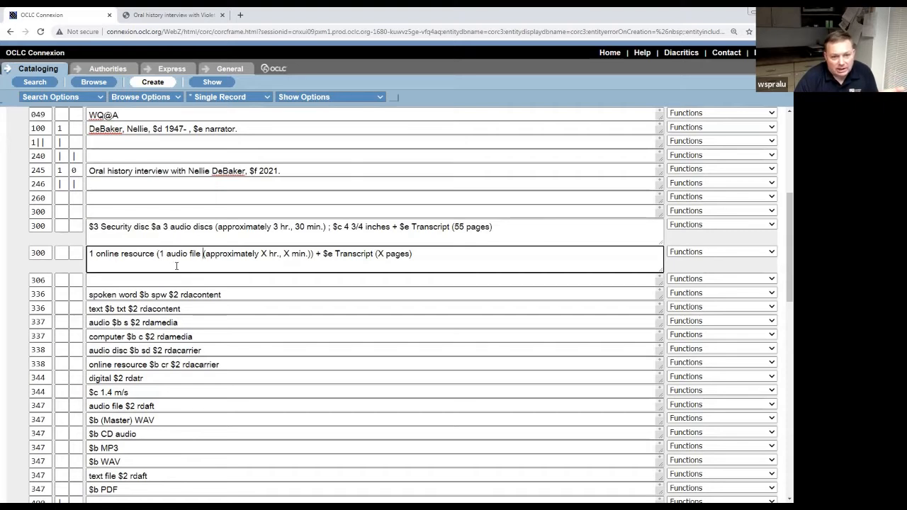
Fill the online 300 placeholders with 3 hr., 30 min. and a 55-page transcript.
double_click(265, 254)
type("3")
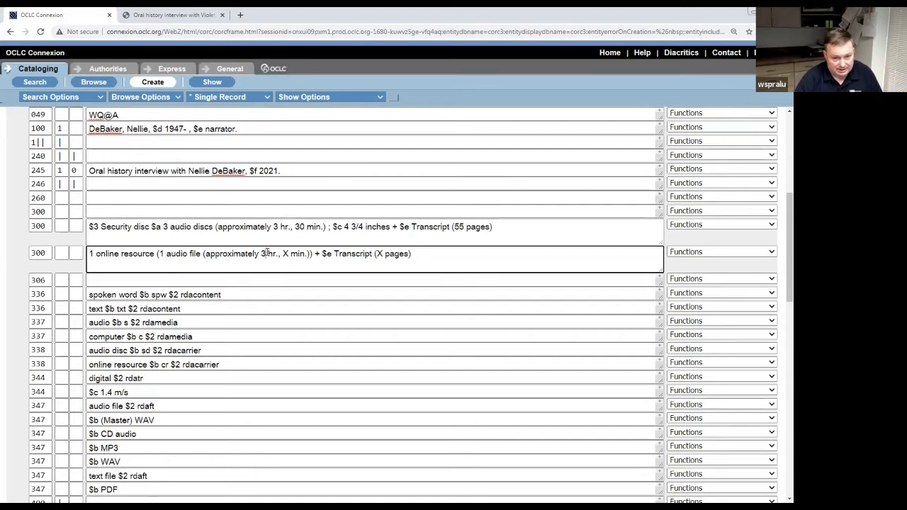
key("Left")
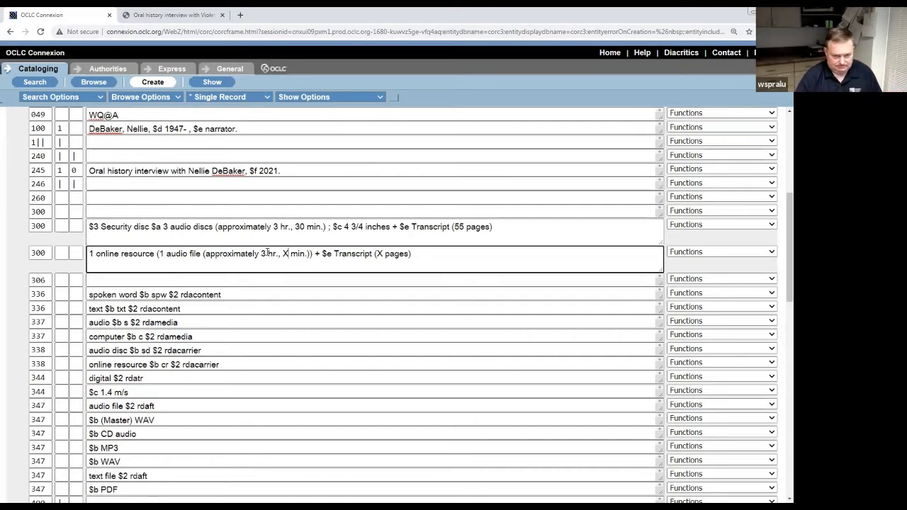
key("BackSpace")
type("30")
key("BackSpace")
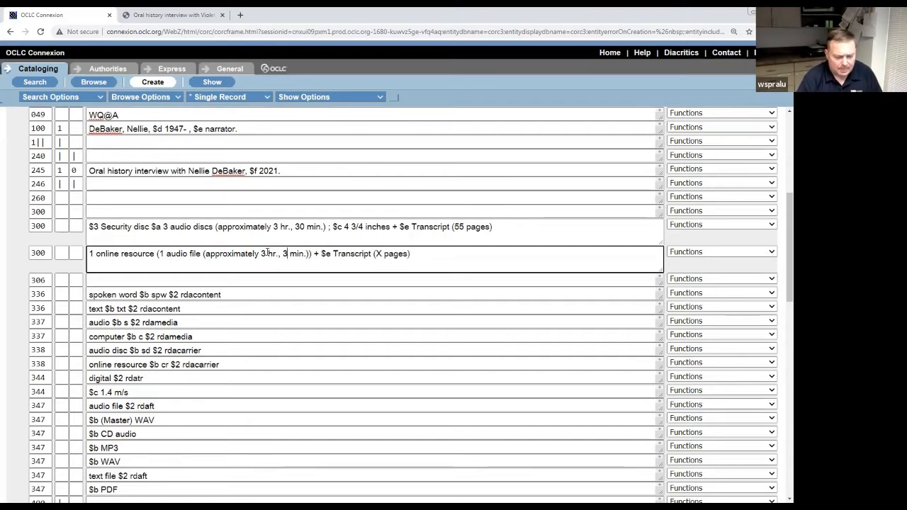
type("0")
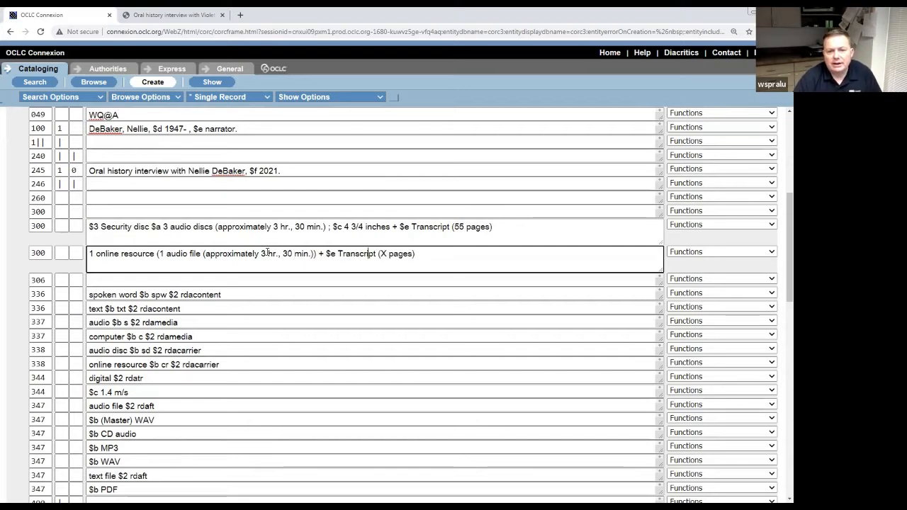
key("Delete")
type("55")
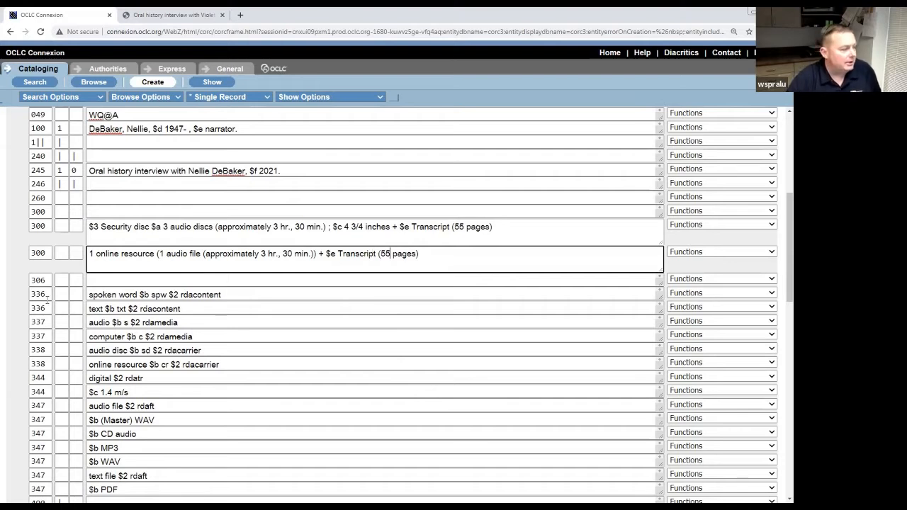
left_click(301, 294)
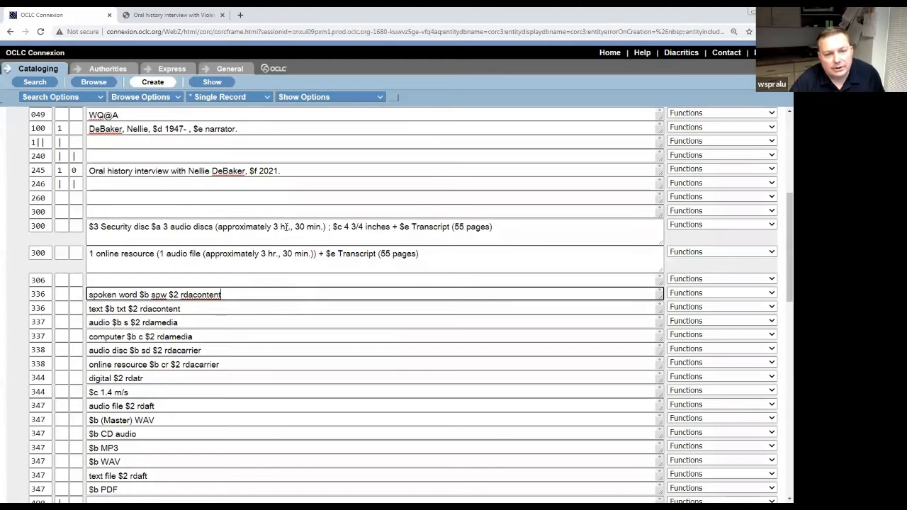
left_click(293, 260)
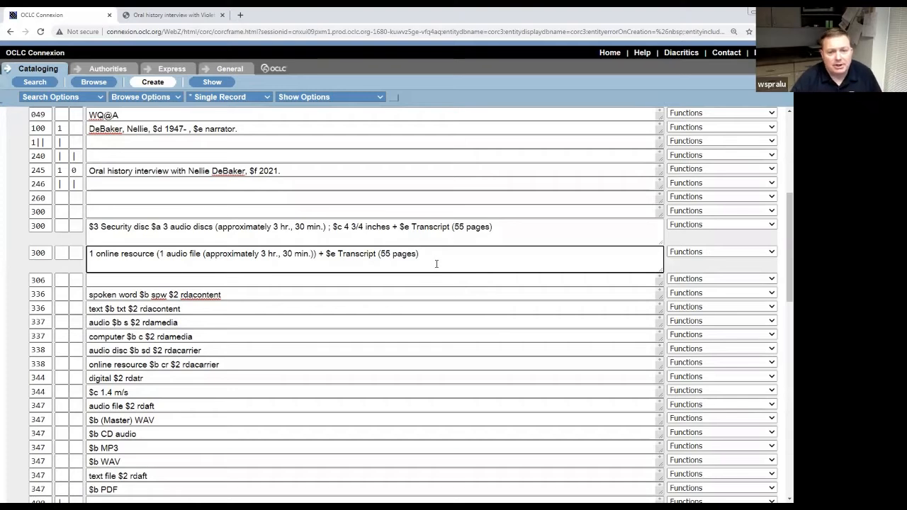
Save the record to the Save File as In-process, with the cataloger's name as My Status.
scroll(436, 264, "up", 5)
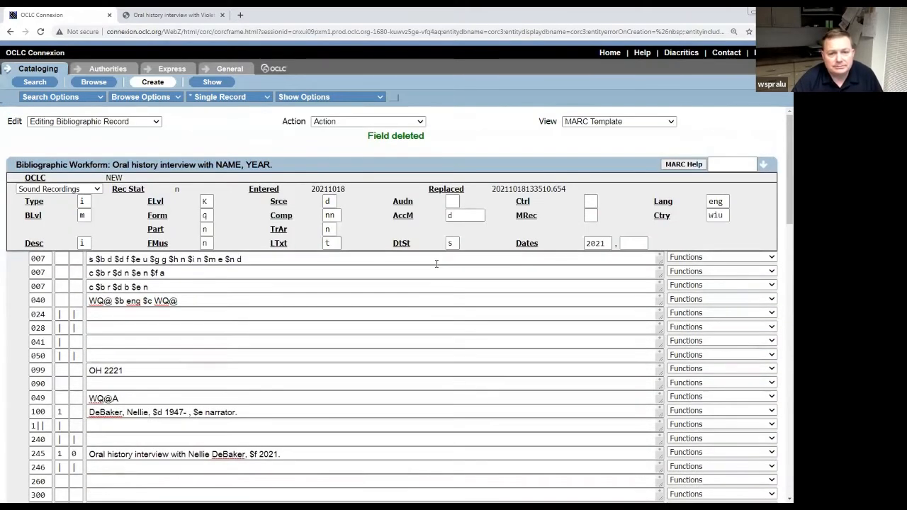
left_click(421, 123)
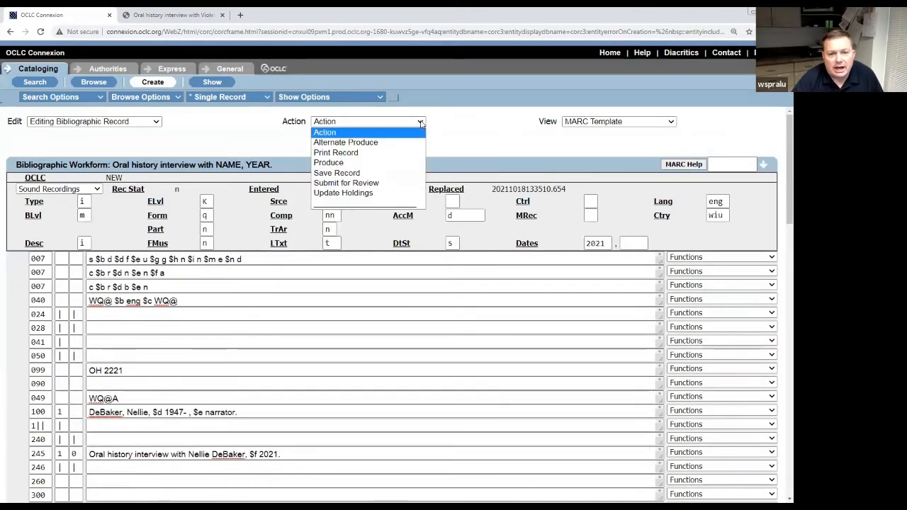
left_click(413, 176)
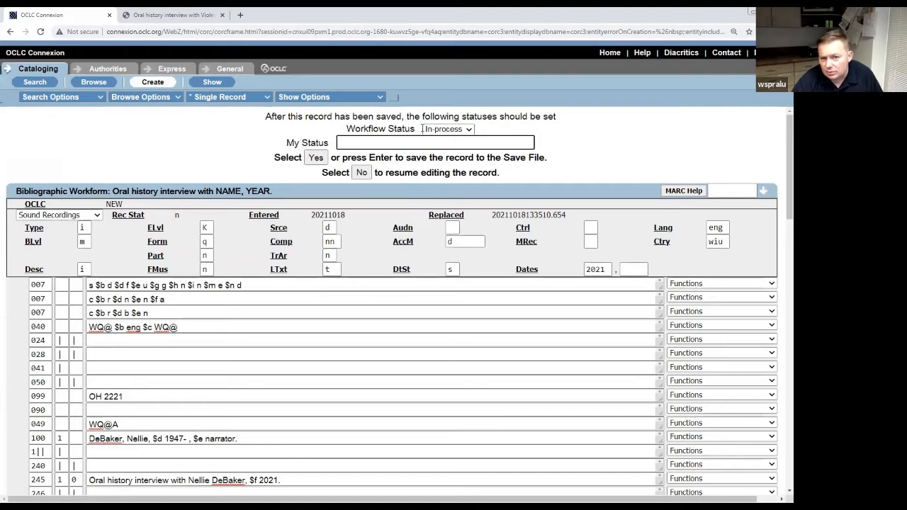
left_click(470, 129)
left_click(470, 129)
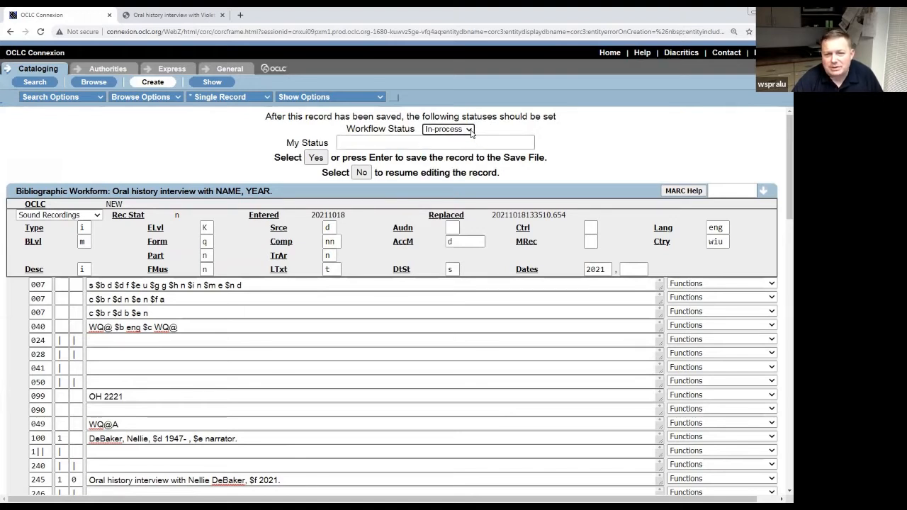
left_click(395, 143)
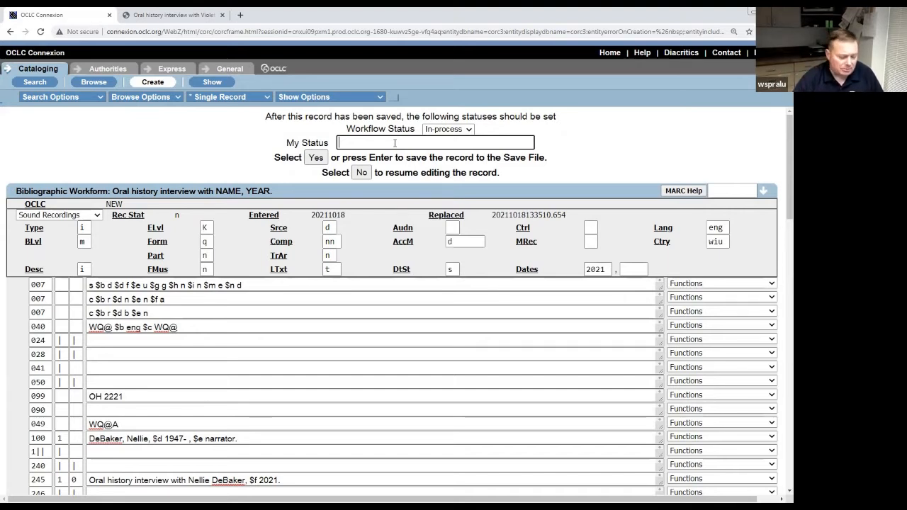
type("Luke")
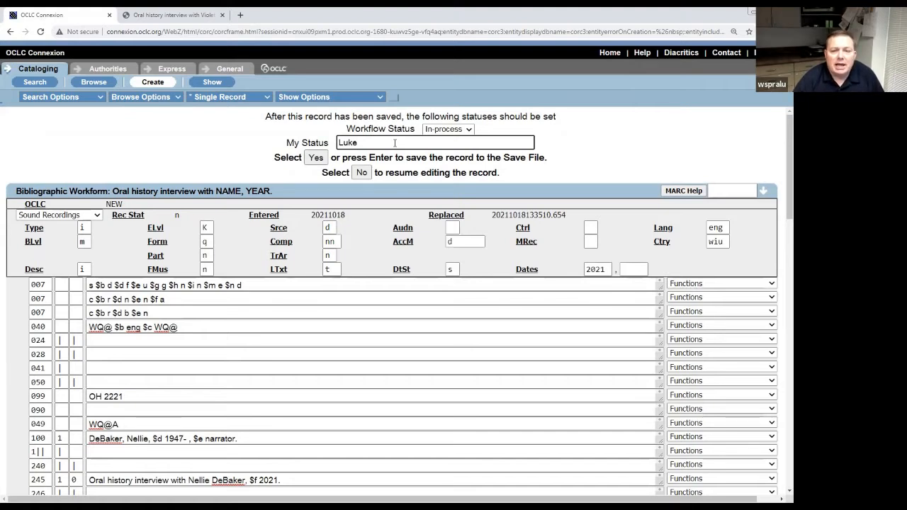
left_click(317, 158)
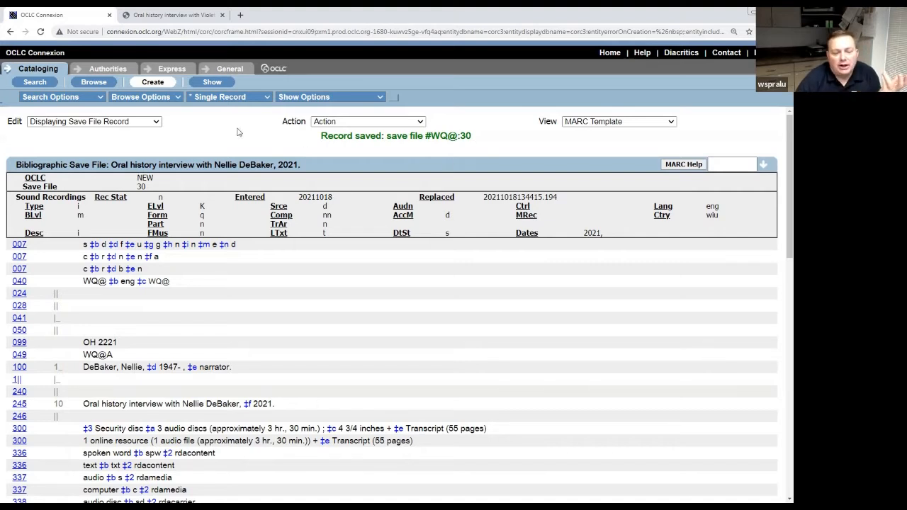
Open Search WorldCat and delete the old OCLC number from Command Line Search.
left_click(35, 81)
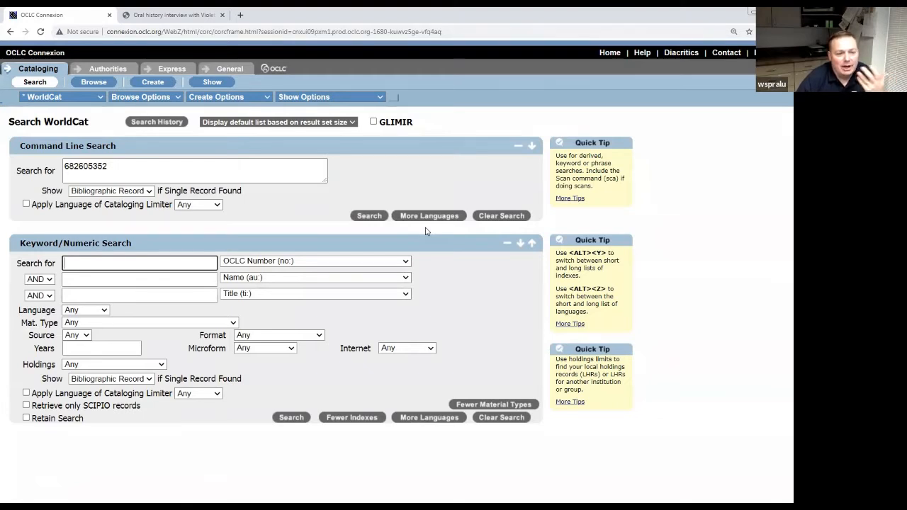
double_click(130, 163)
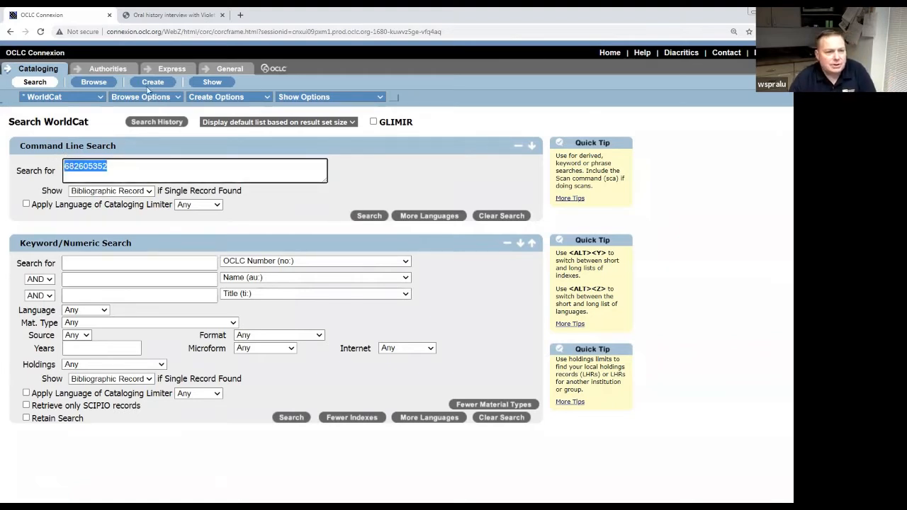
key("Delete")
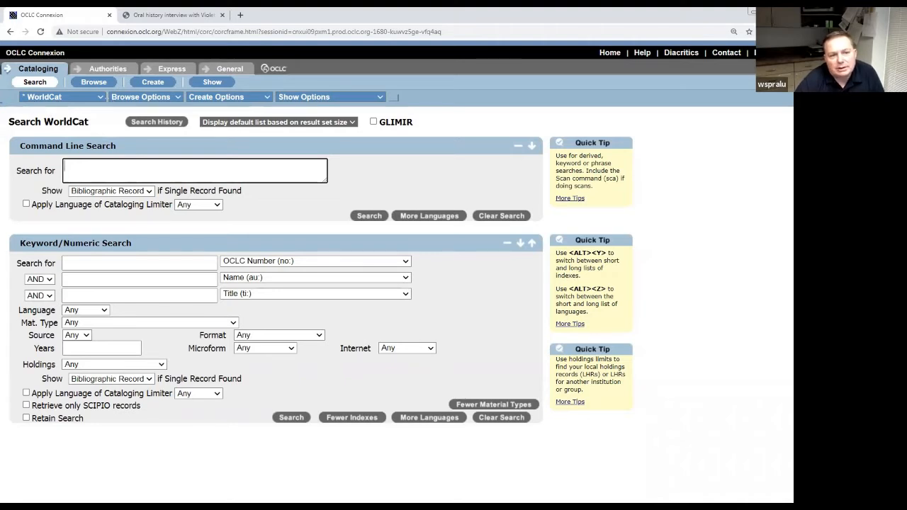
left_click(101, 98)
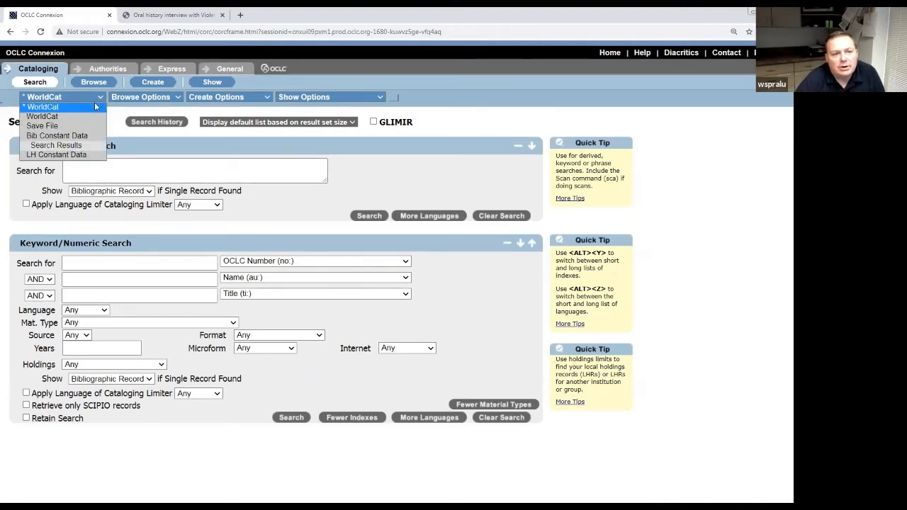
Search the Save File database for record number 30.
left_click(61, 127)
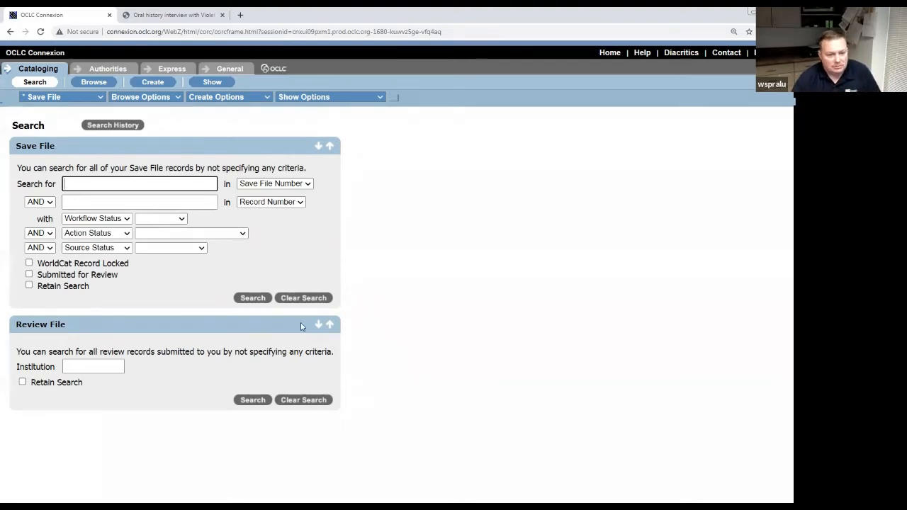
left_click(125, 185)
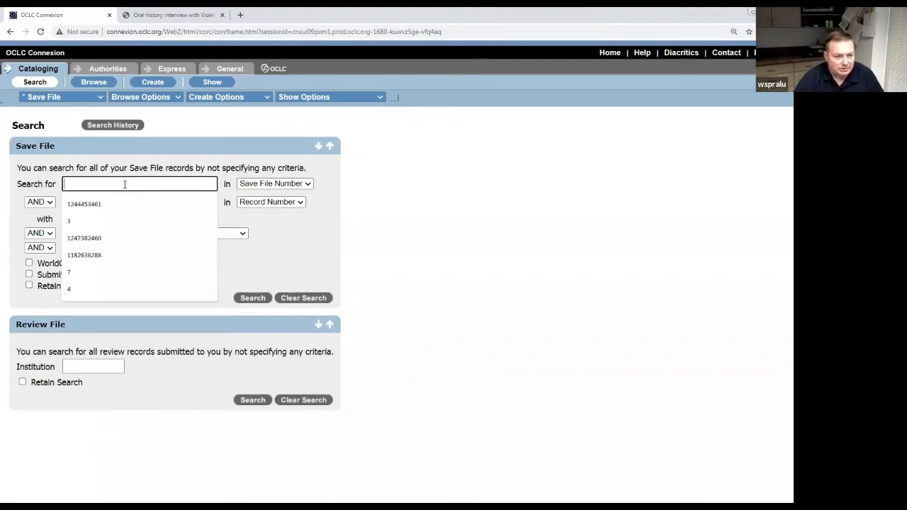
type("30")
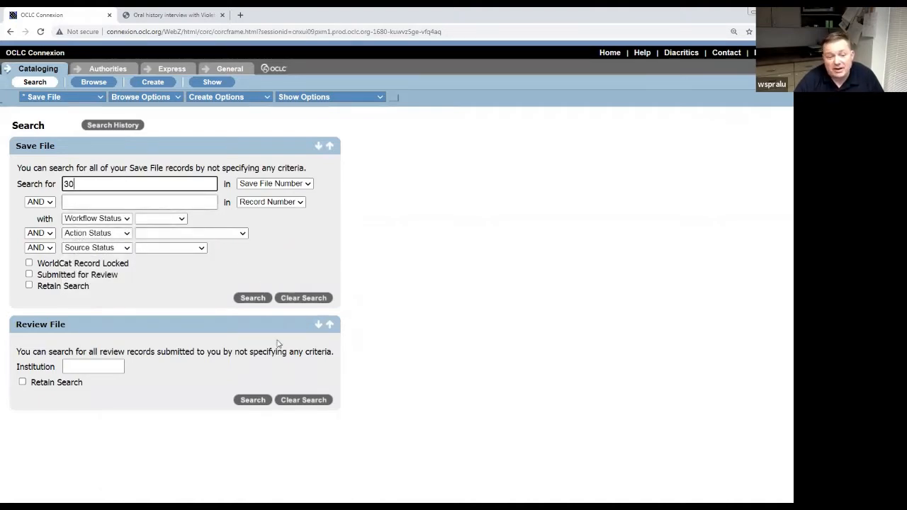
left_click(264, 305)
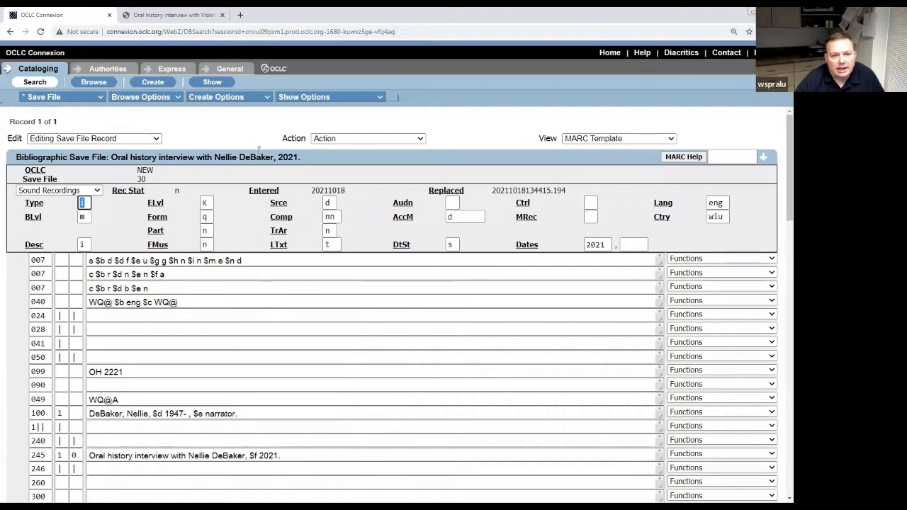
Review the empty 306 field and the spoken word and text content type fields.
scroll(330, 286, "down", 4)
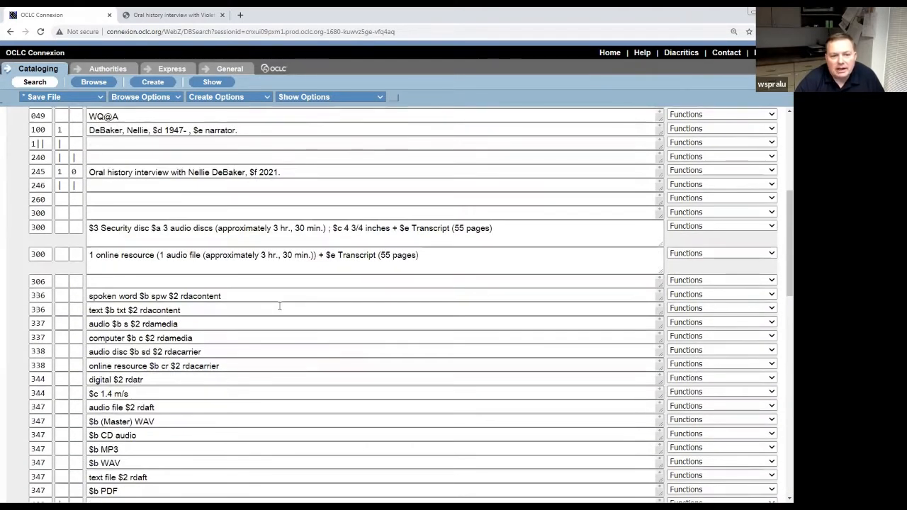
left_click(222, 282)
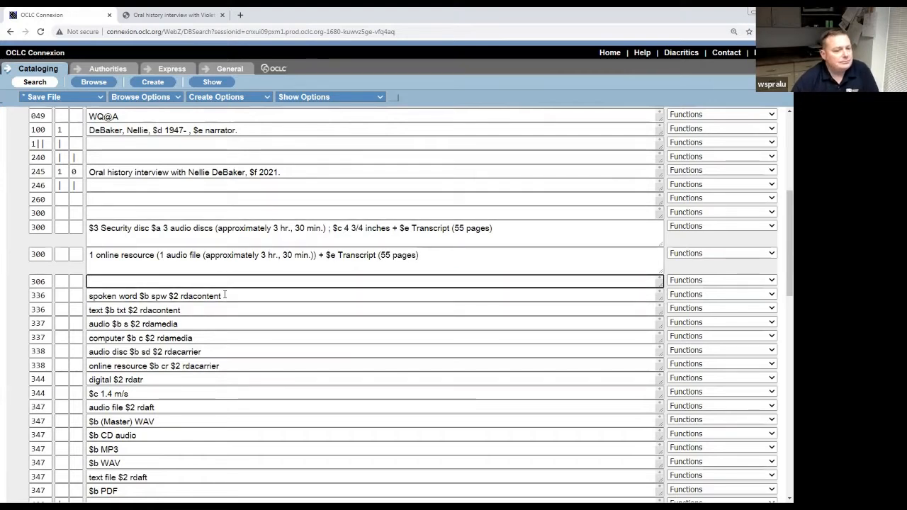
left_click(233, 292)
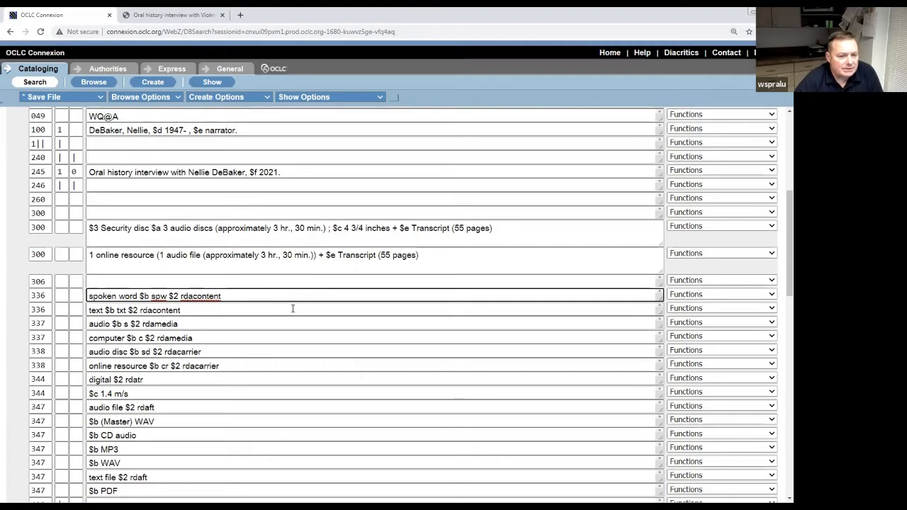
scroll(292, 309, "down", 4)
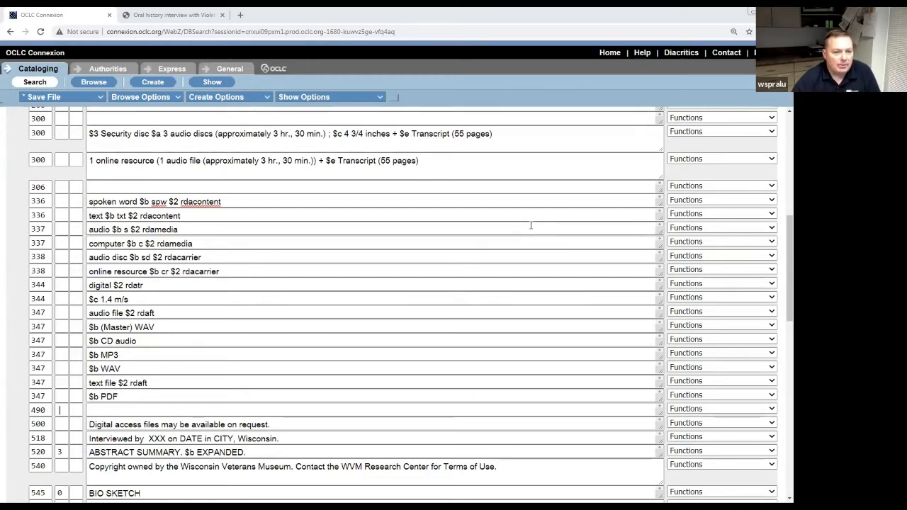
left_click(253, 202)
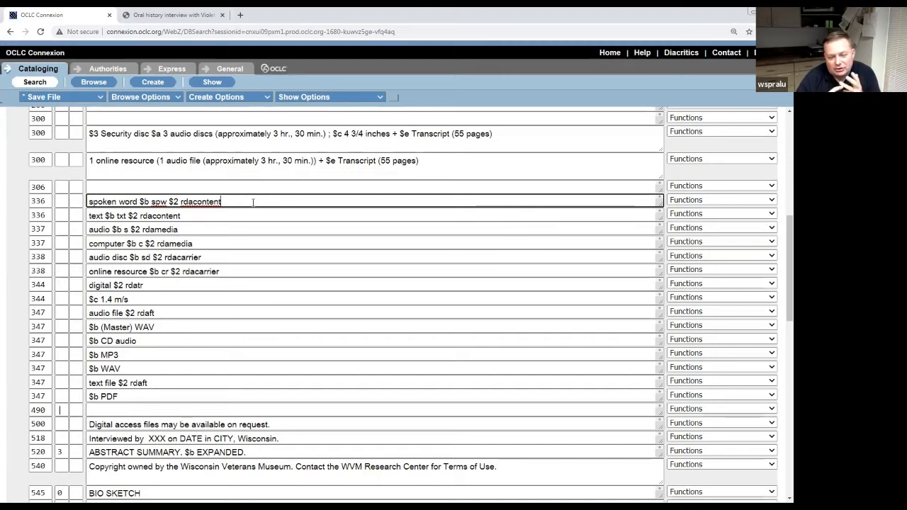
left_click(233, 216)
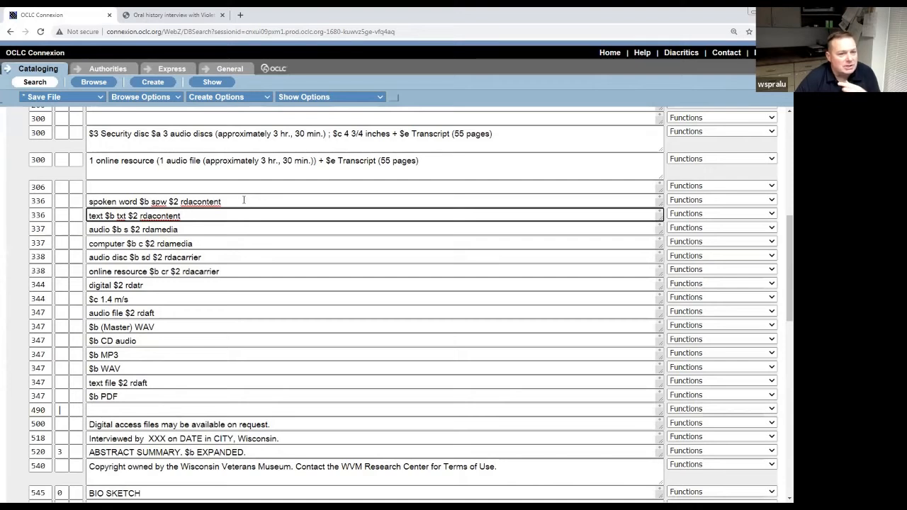
left_click(241, 202)
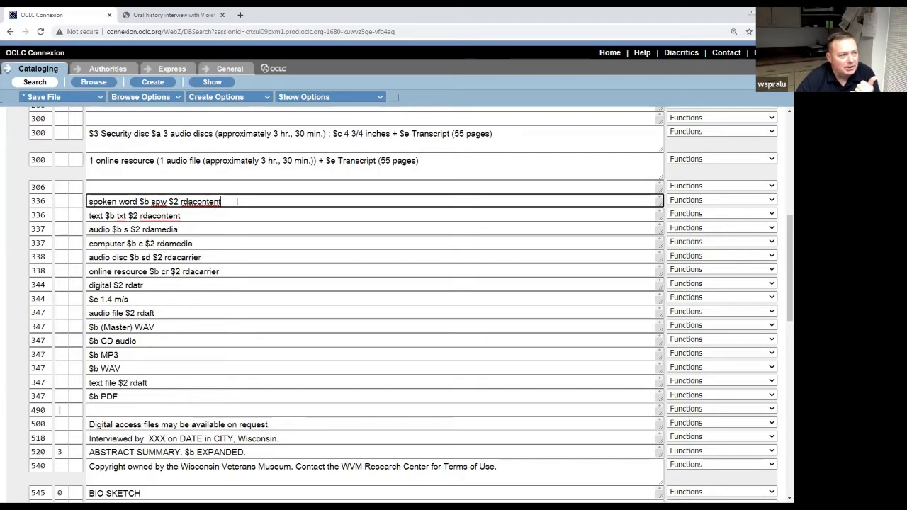
Review the audio media, audio disc carrier, 1.4 m/s playing speed and file format fields.
left_click(194, 231)
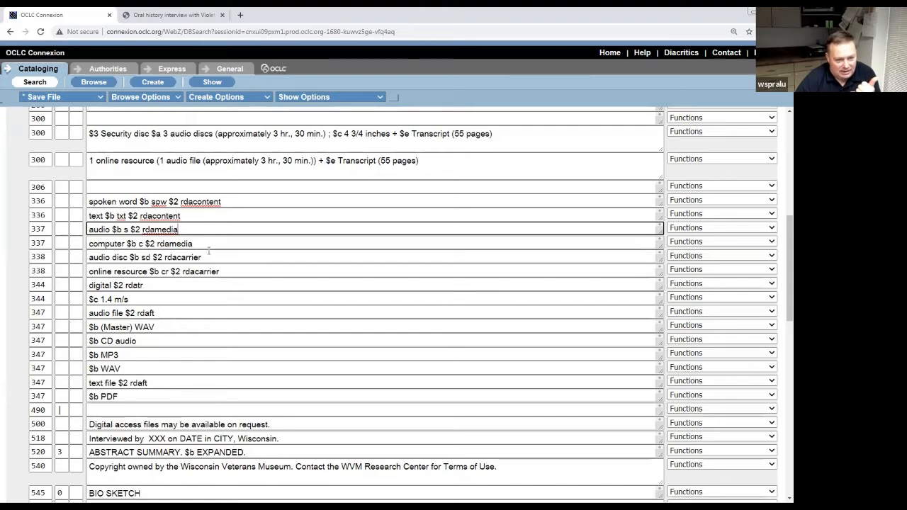
left_click(210, 258)
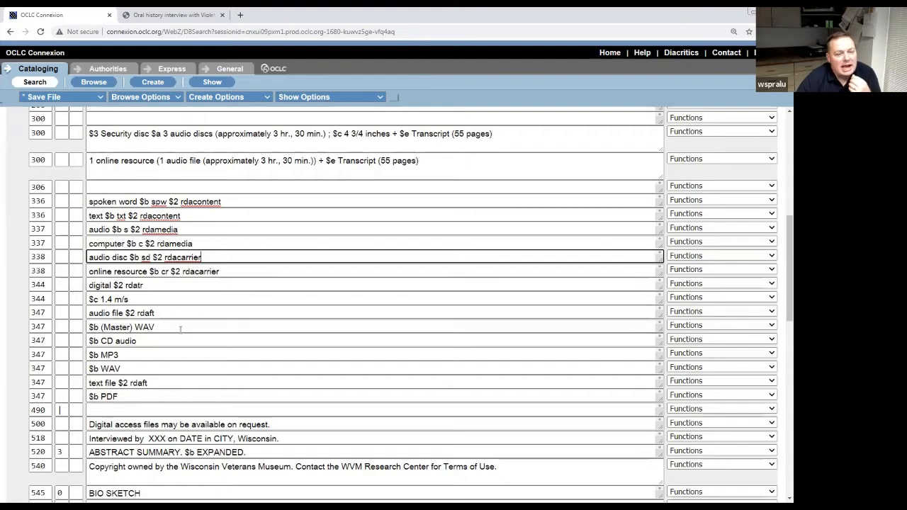
left_click(150, 287)
left_click(149, 299)
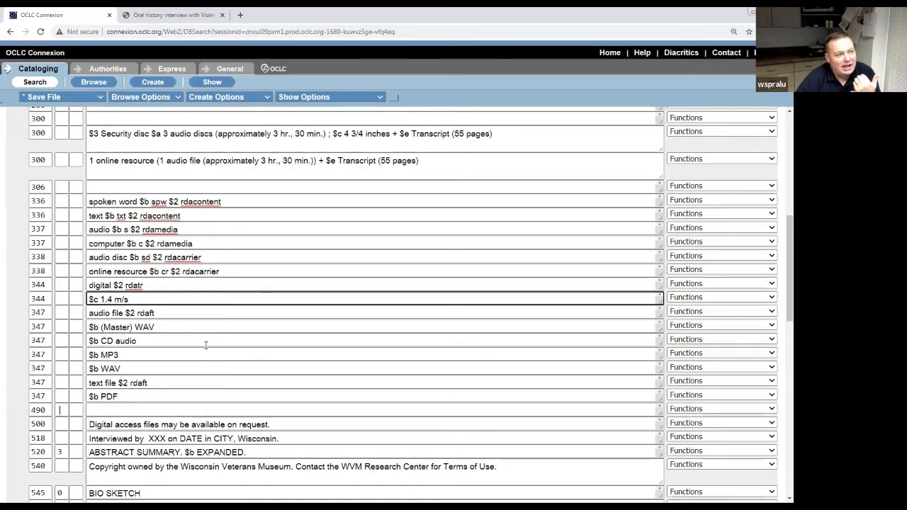
left_click(165, 313)
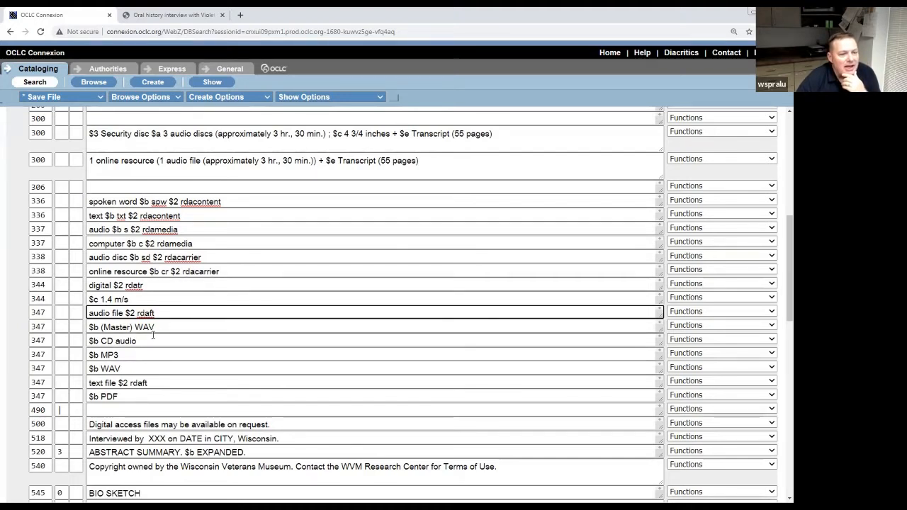
left_click(161, 326)
left_click(149, 341)
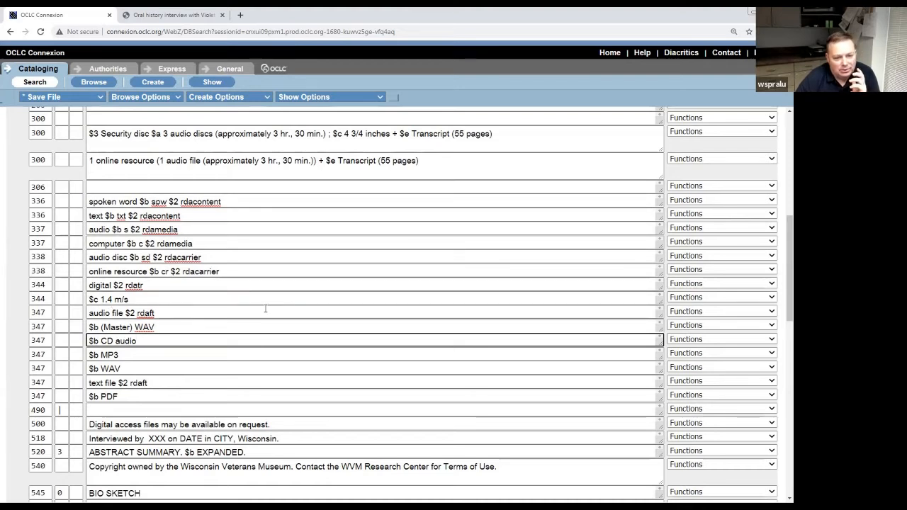
left_click(198, 225)
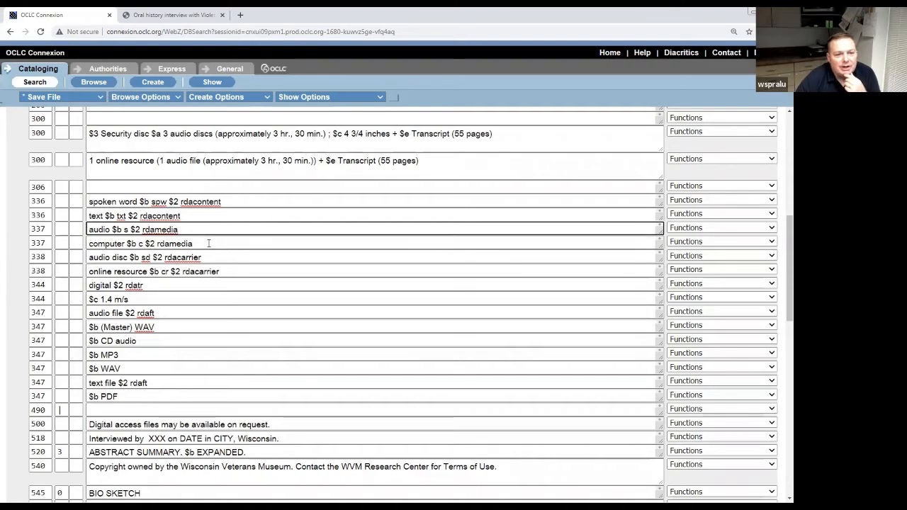
Scroll through the WorldCat oral history record, then return to the Connexion record.
left_click(165, 17)
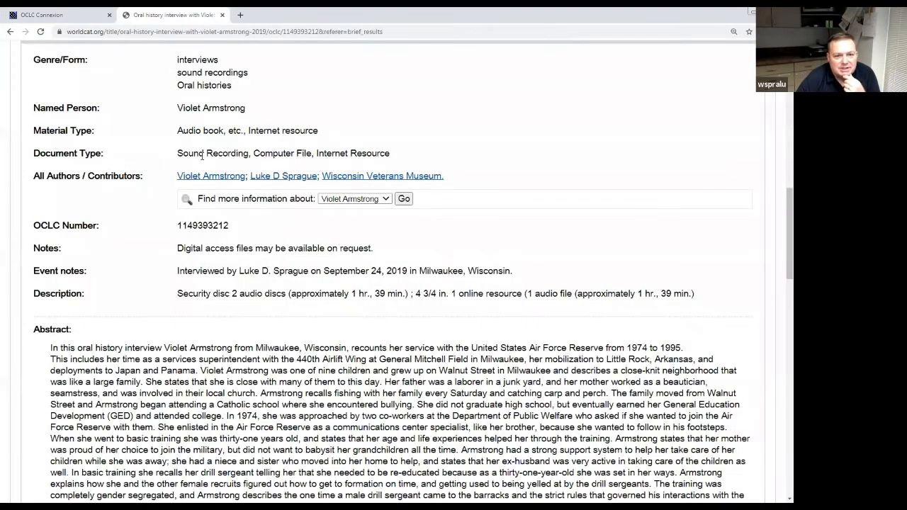
scroll(272, 323, "up", 10)
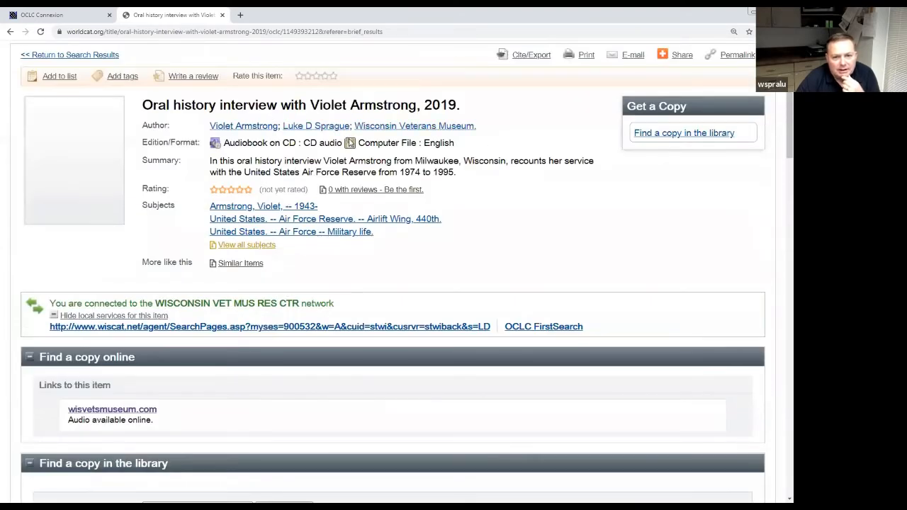
scroll(356, 339, "down", 1)
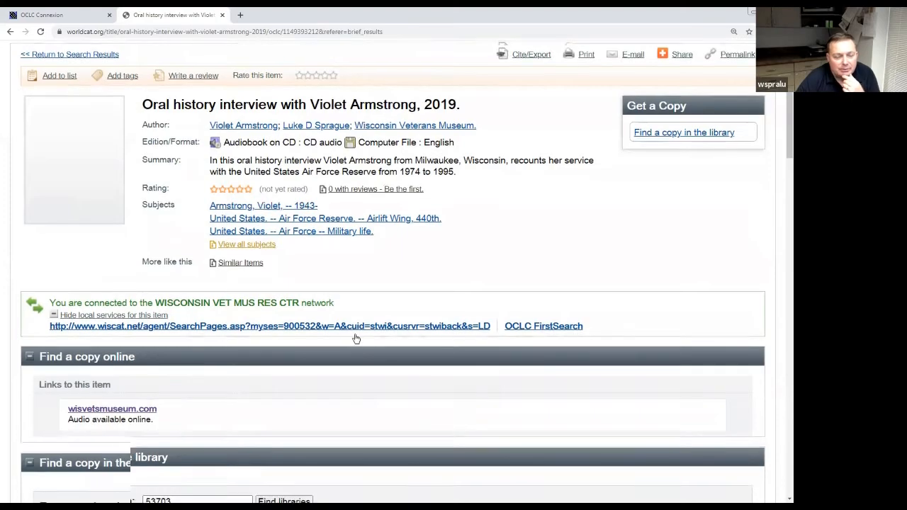
scroll(357, 339, "down", 9)
scroll(355, 338, "up", 4)
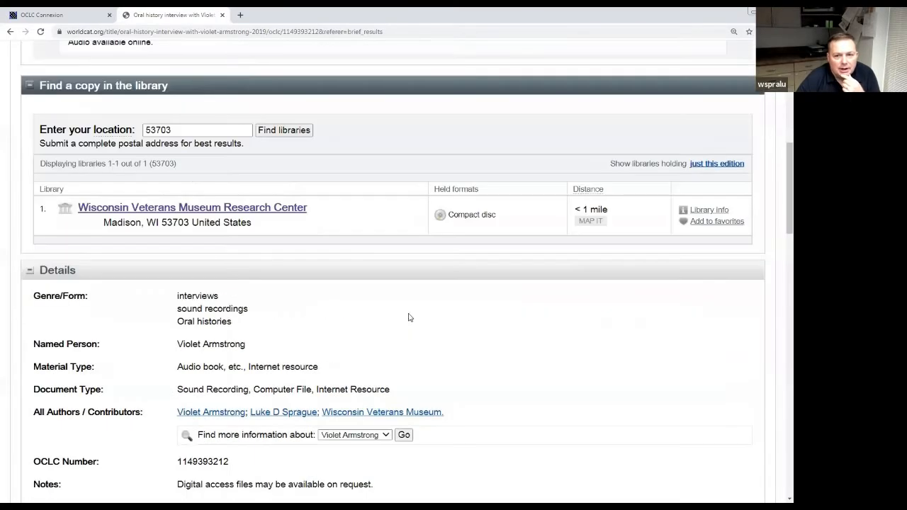
left_click(97, 20)
scroll(383, 285, "down", 2)
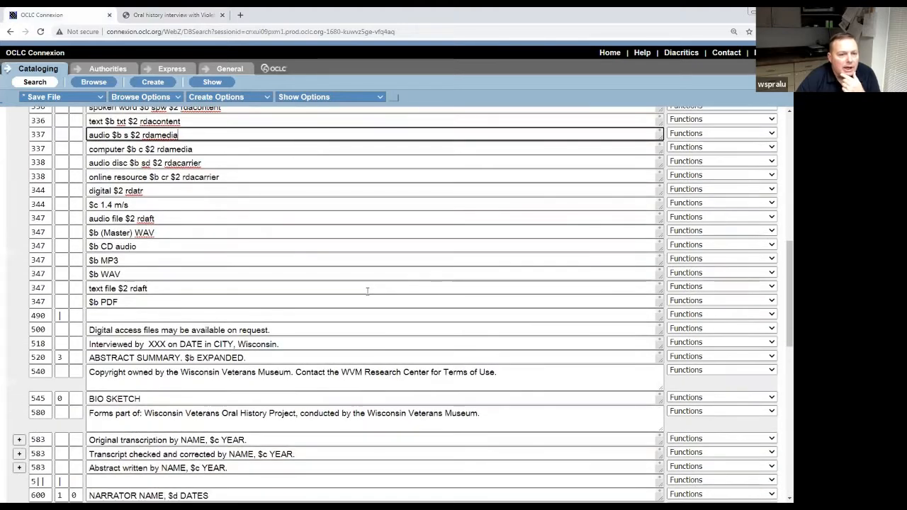
scroll(366, 291, "up", 2)
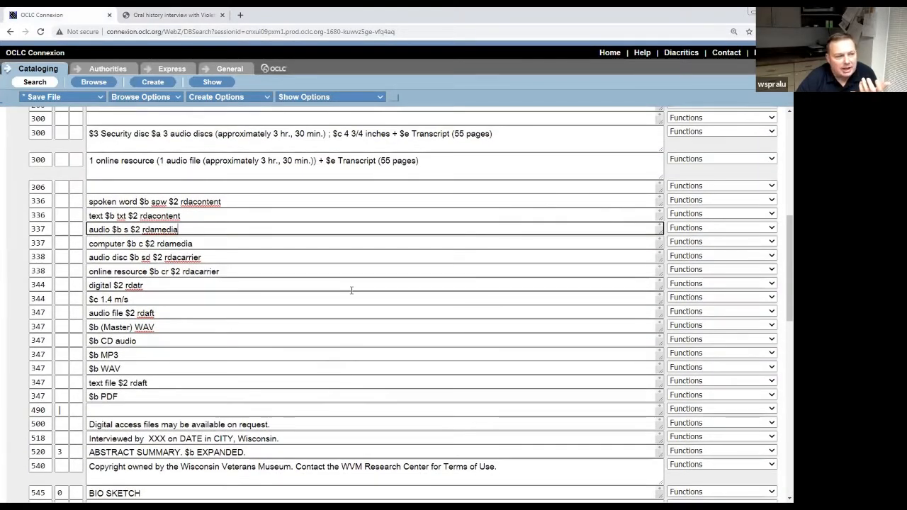
left_click(205, 244)
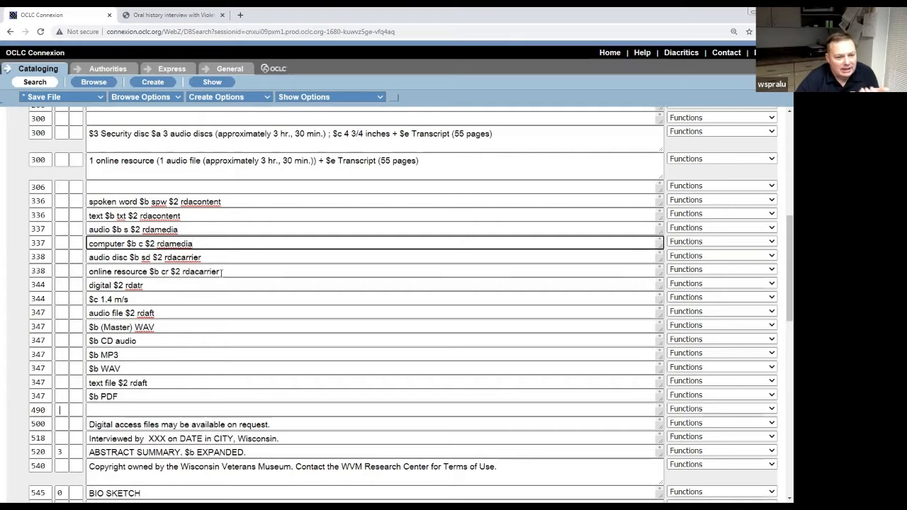
left_click(222, 271)
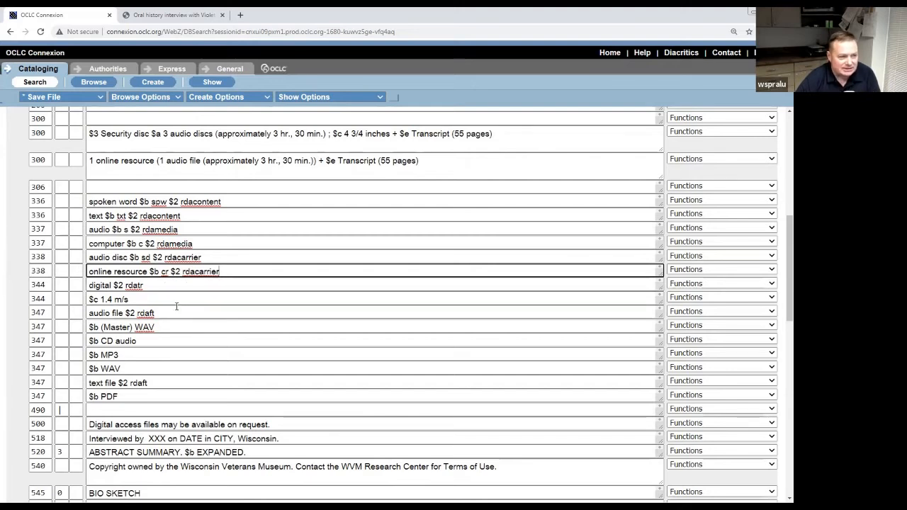
scroll(180, 304, "down", 1)
scroll(180, 303, "down", 1)
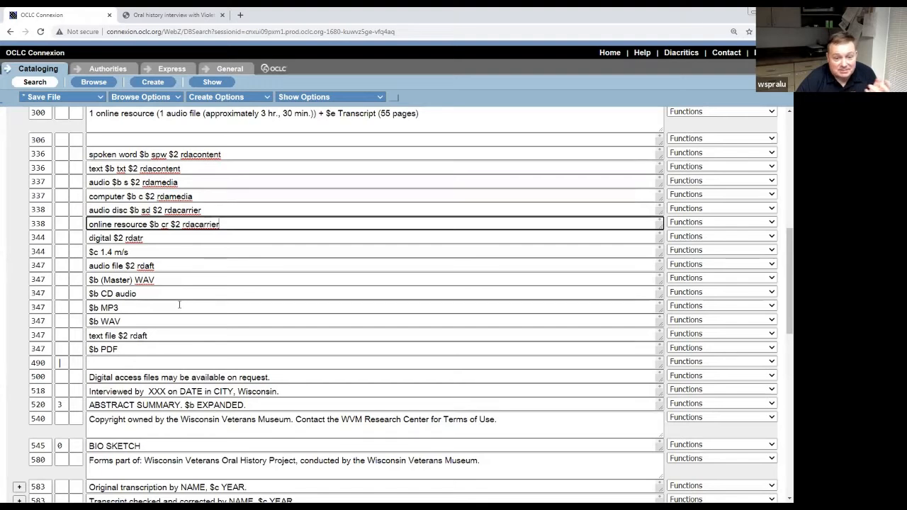
scroll(180, 305, "up", 3)
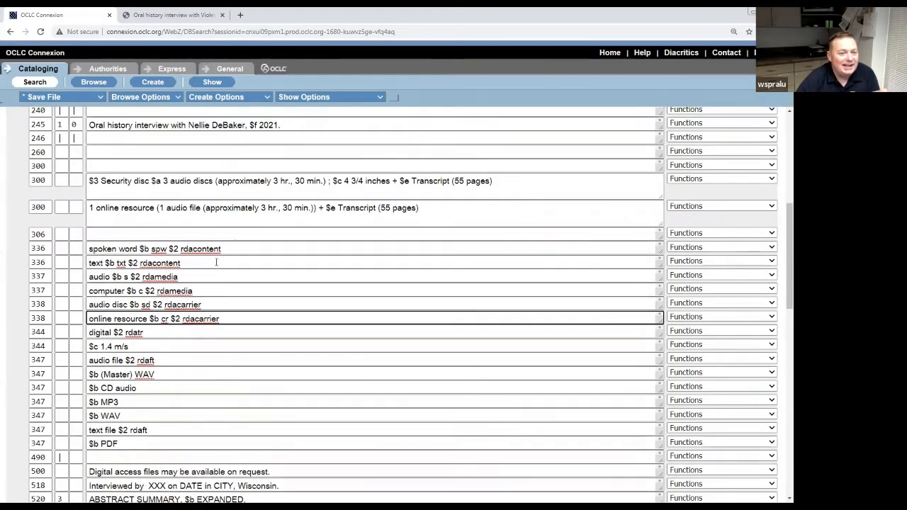
left_click(216, 262)
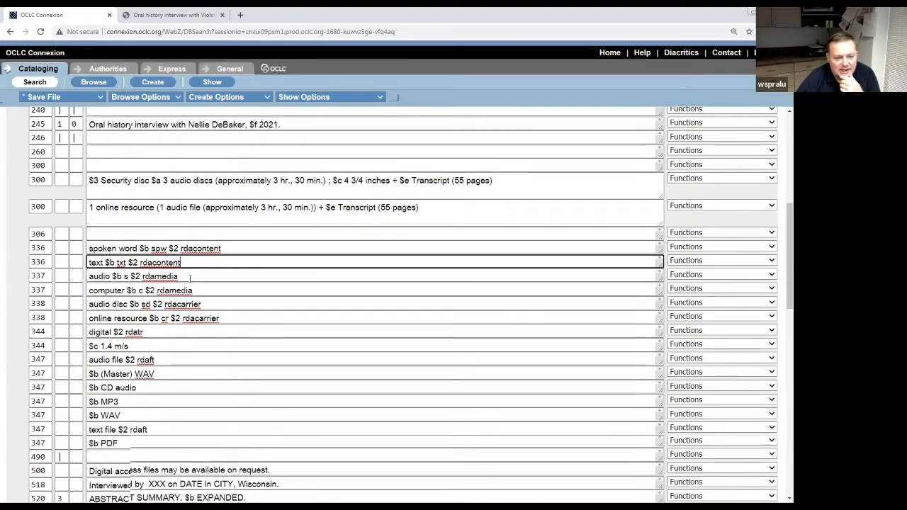
scroll(190, 279, "down", 2)
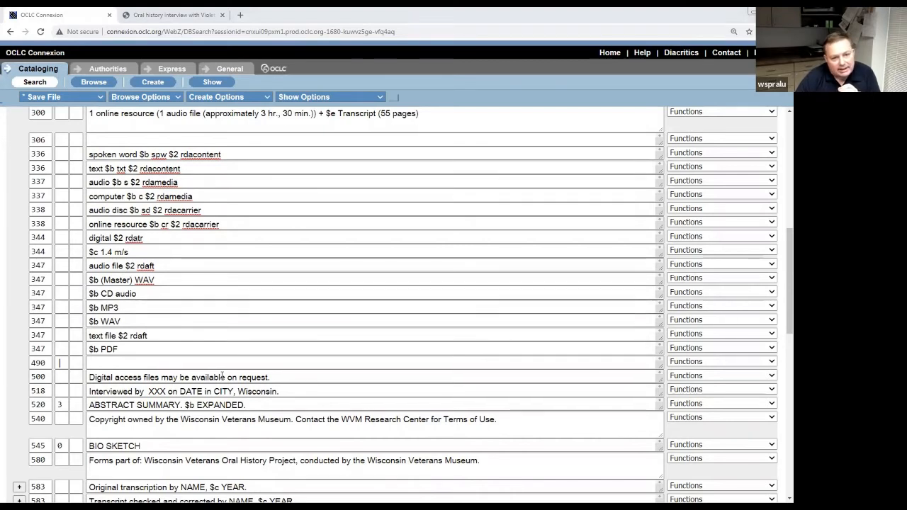
left_click(341, 365)
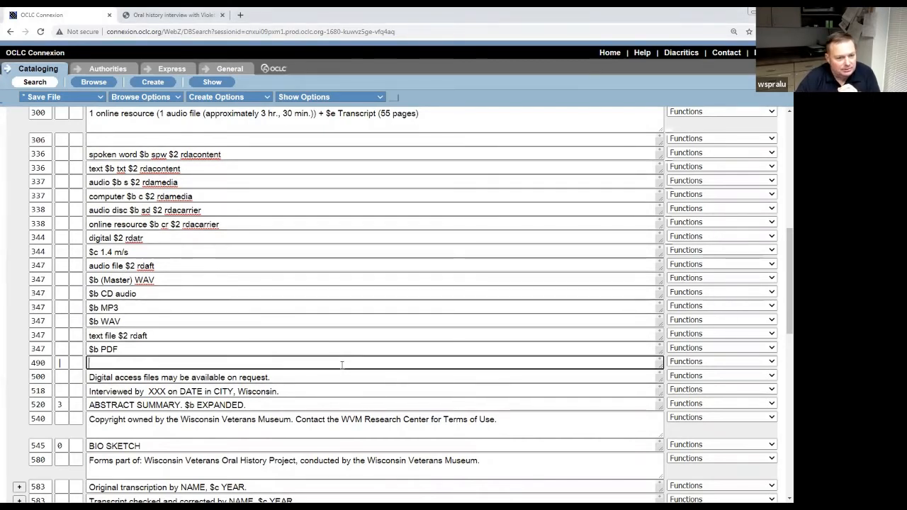
scroll(342, 364, "down", 2)
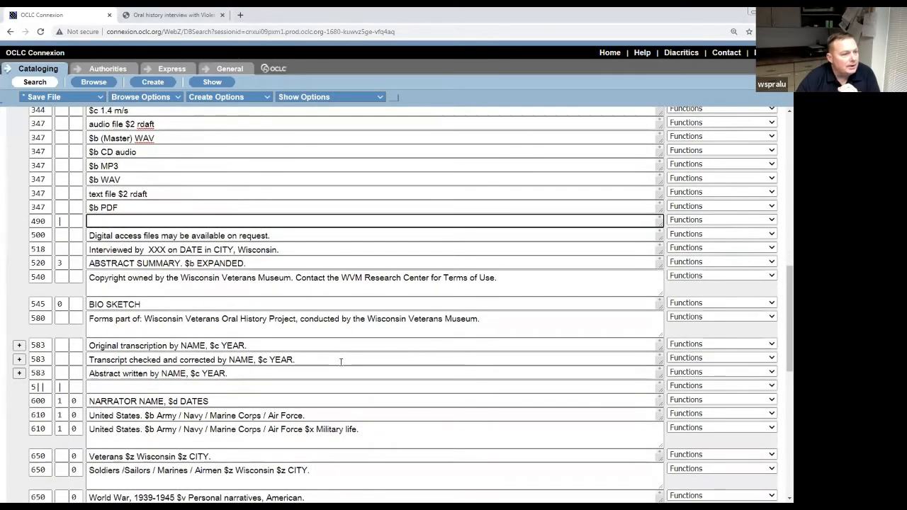
left_click(309, 238)
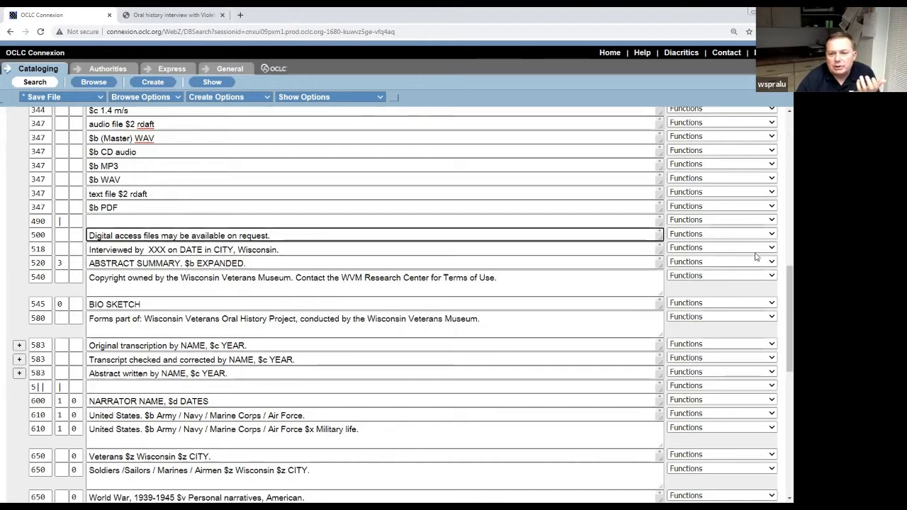
Add a new field below the 500 note and retag it 506.
left_click(769, 235)
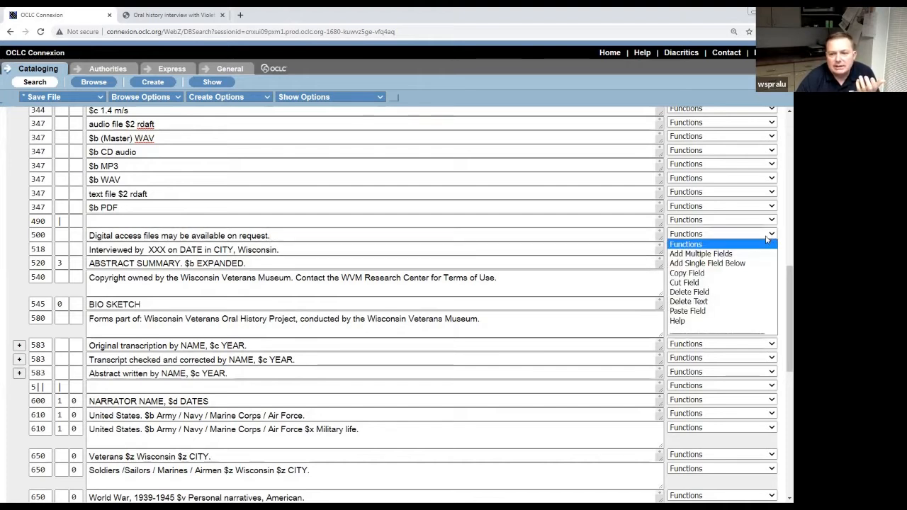
left_click(705, 263)
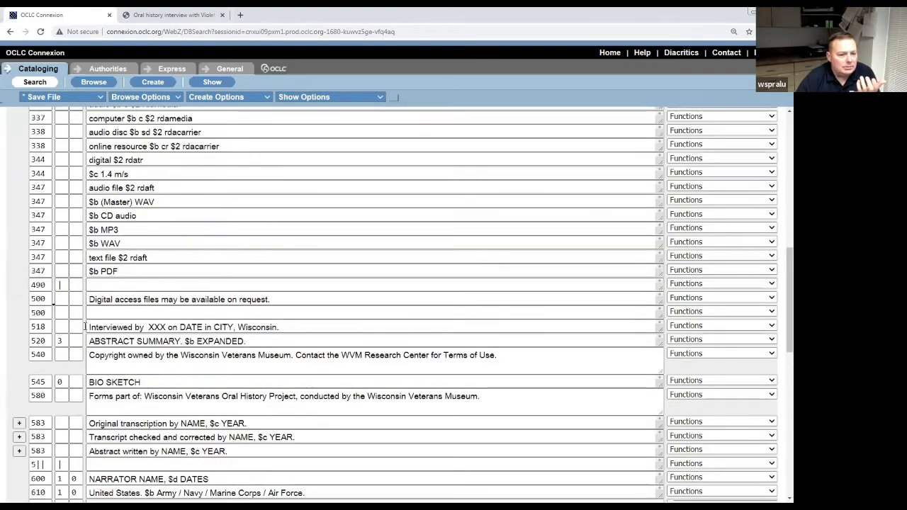
double_click(47, 313)
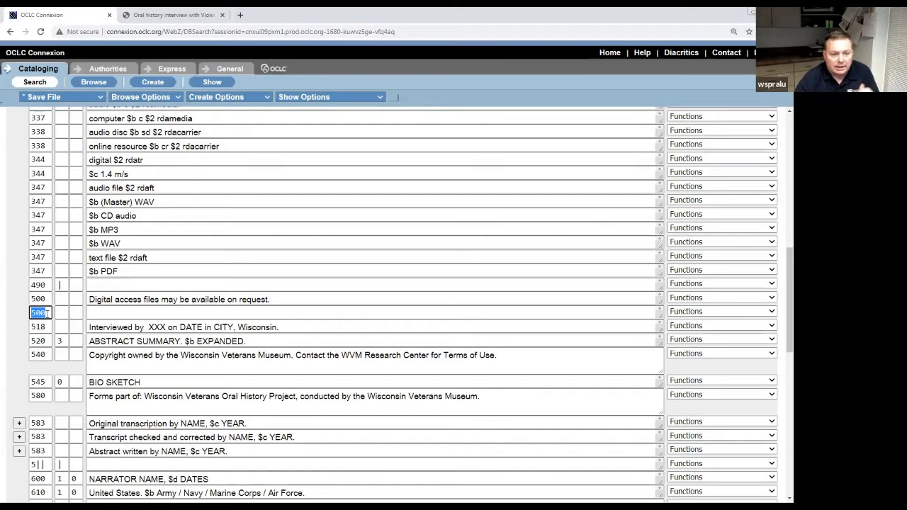
left_click(47, 313)
key("BackSpace")
type("6")
key("Tab")
key("Tab")
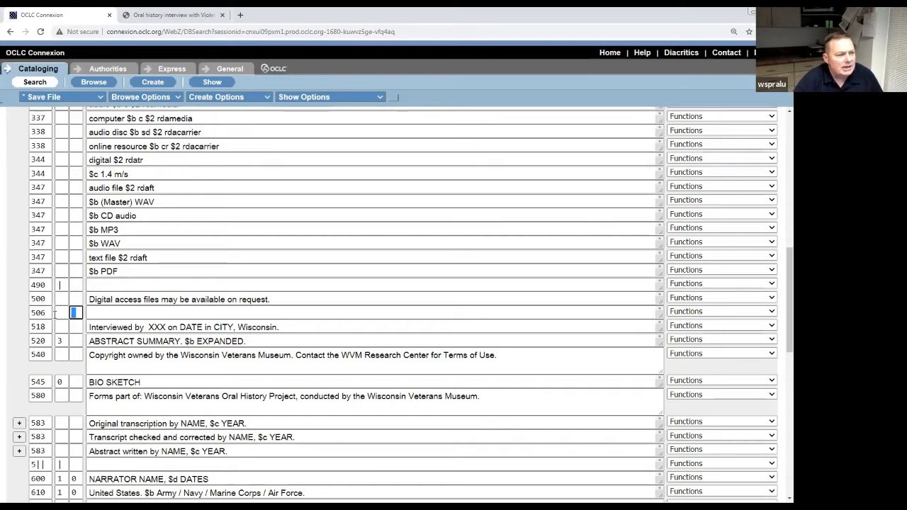
Give the 506 first indicator 1 and the text 'Restricted to local research center.'.
left_click(59, 313)
type("1")
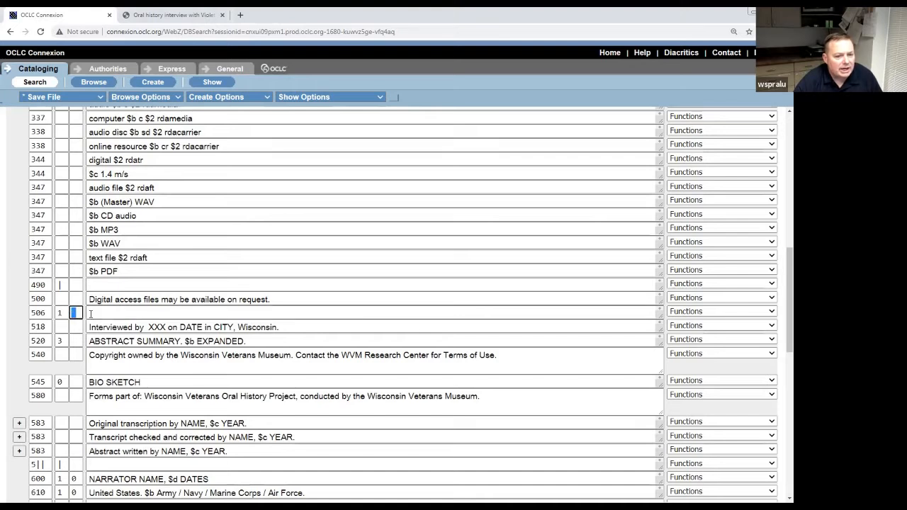
left_click(93, 312)
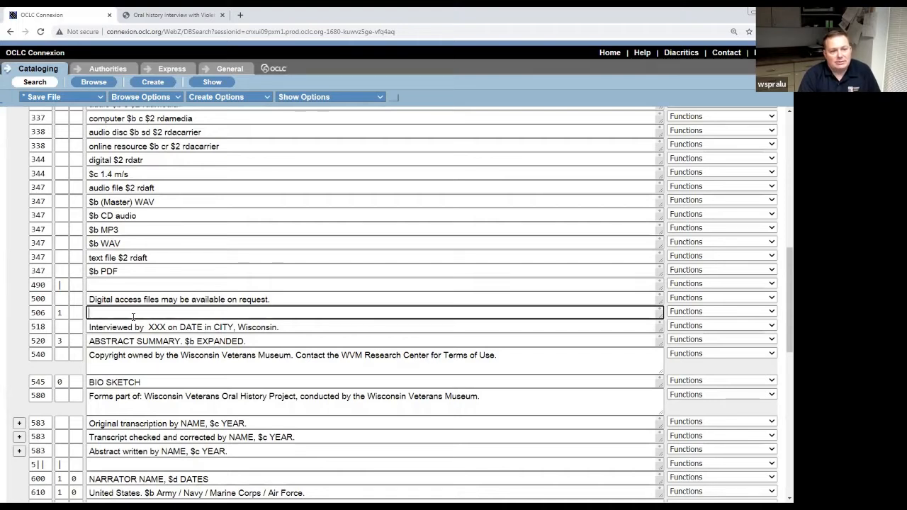
type("Rest")
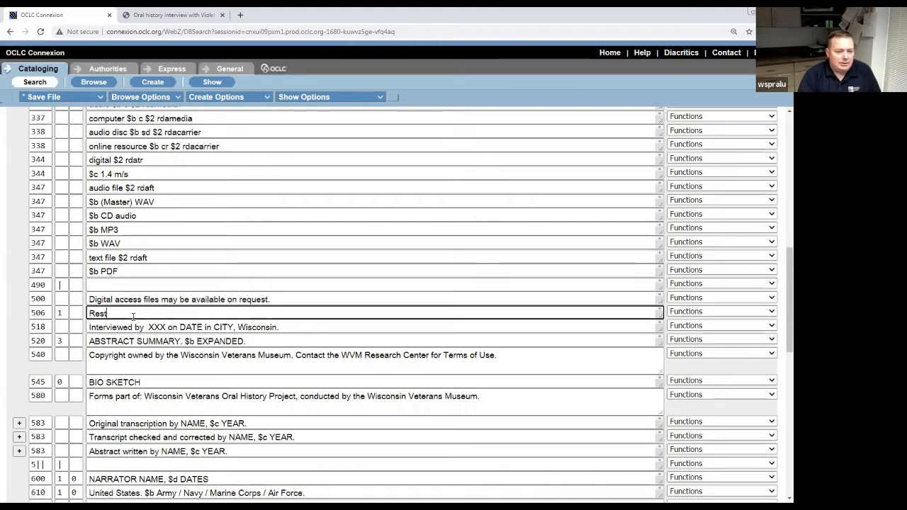
type("ricted to ")
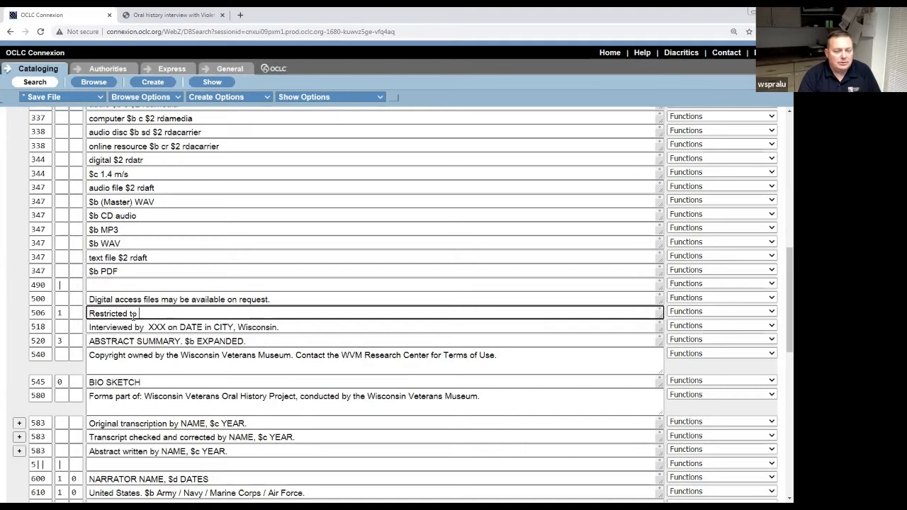
type("ar")
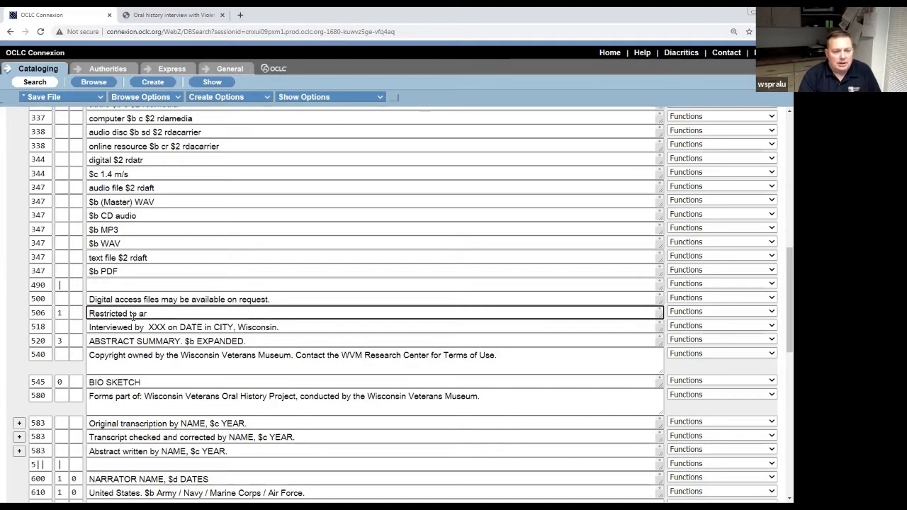
key("BackSpace")
key("BackSpace")
type("local research cen")
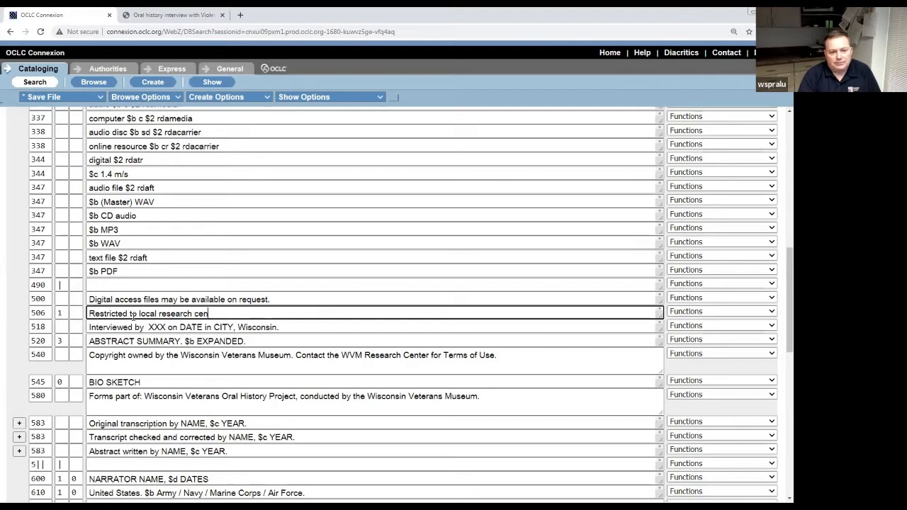
type("ter.")
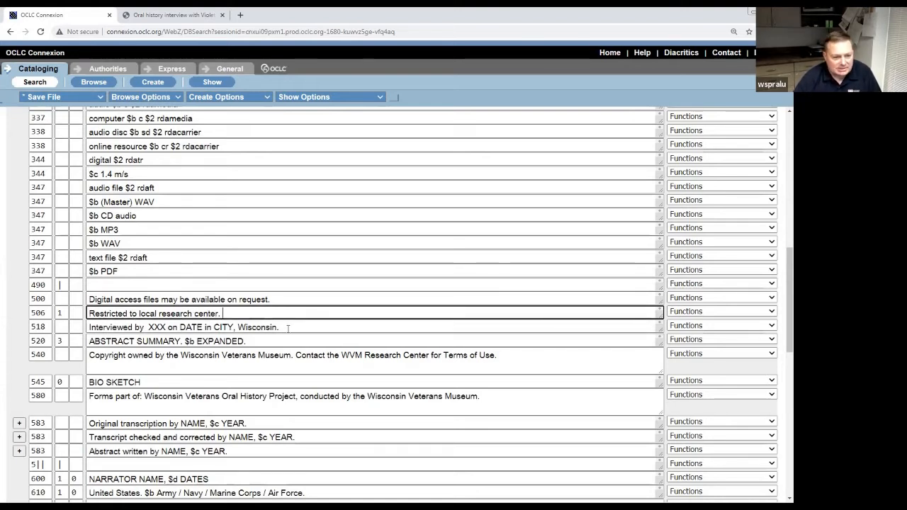
left_click(321, 326)
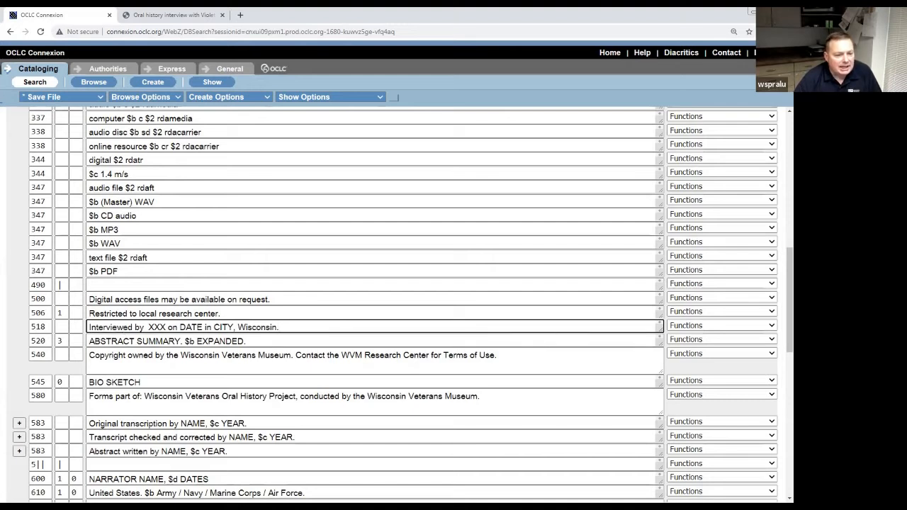
key("alt+Tab")
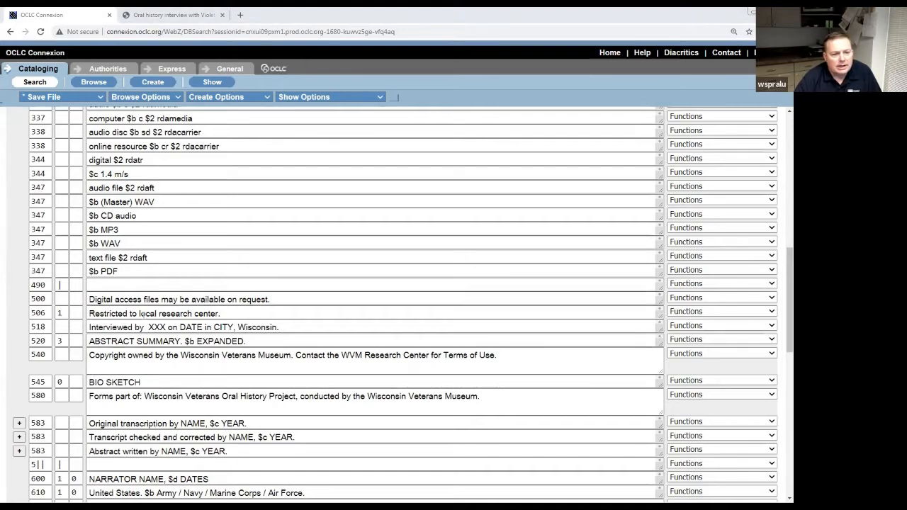
Fill the 518 note with the interviewer's name, October 17, 2021, and Milwaukee in place of the placeholders.
left_click(151, 327)
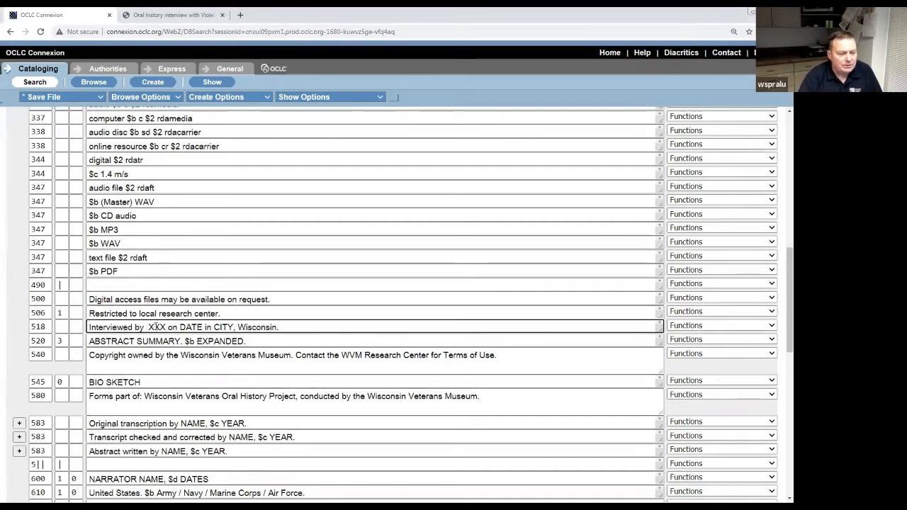
type("Luke ")
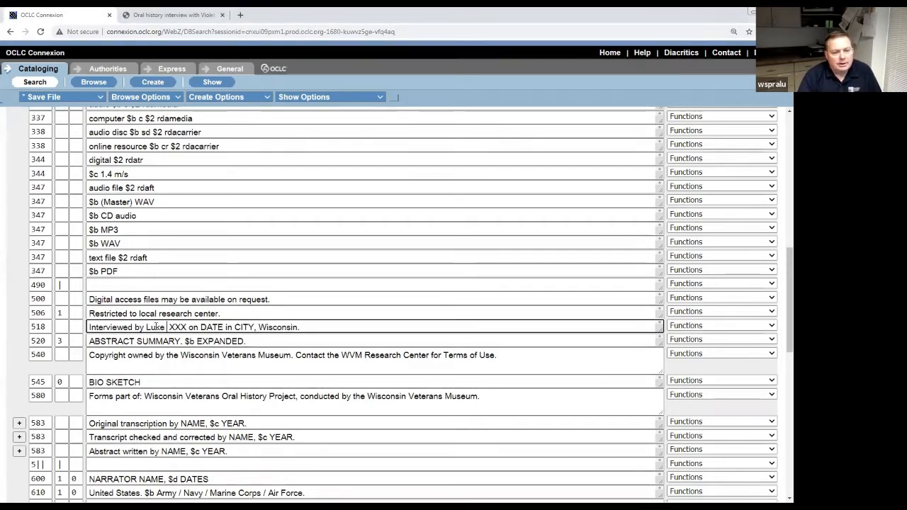
type("D. Spra")
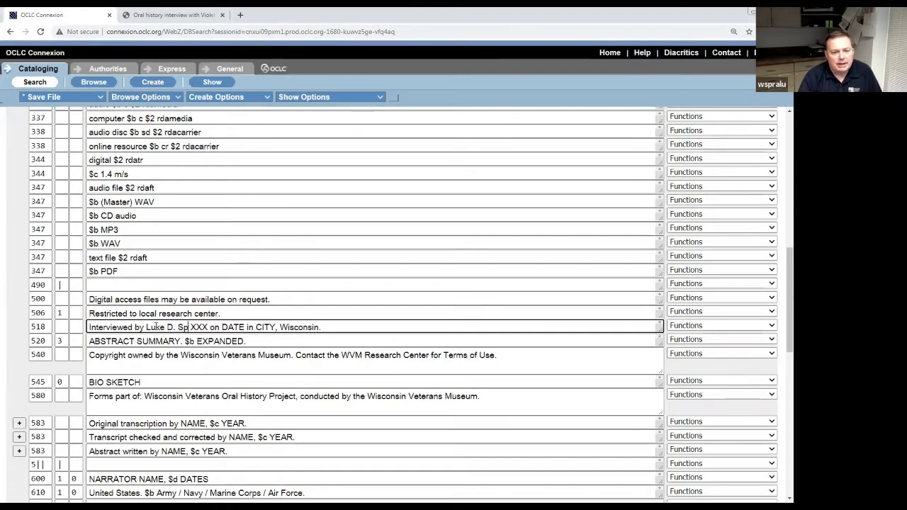
type("gue")
key("Delete")
key("Delete")
key("Delete")
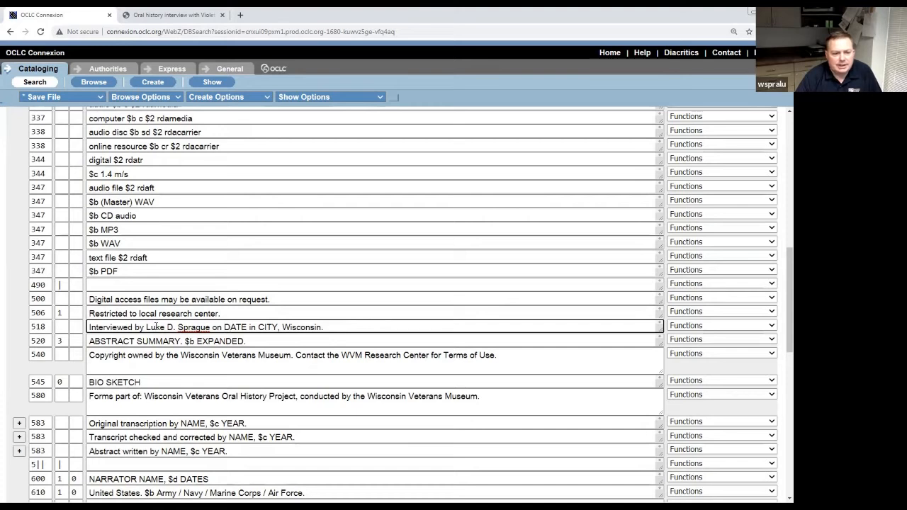
type("October 17")
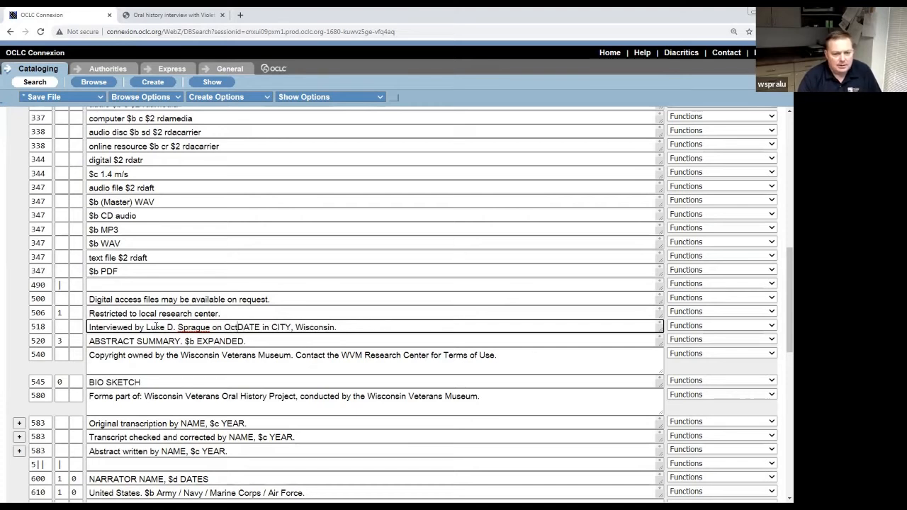
type(", 202")
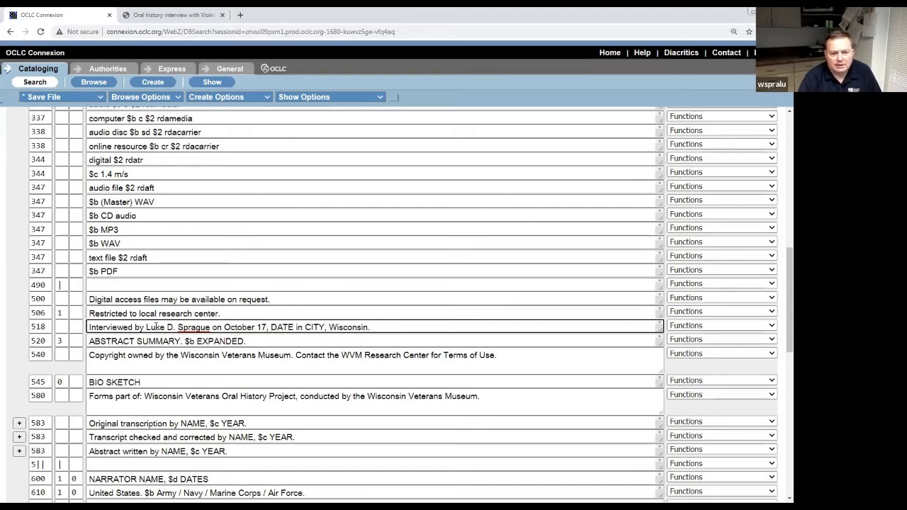
type("1,")
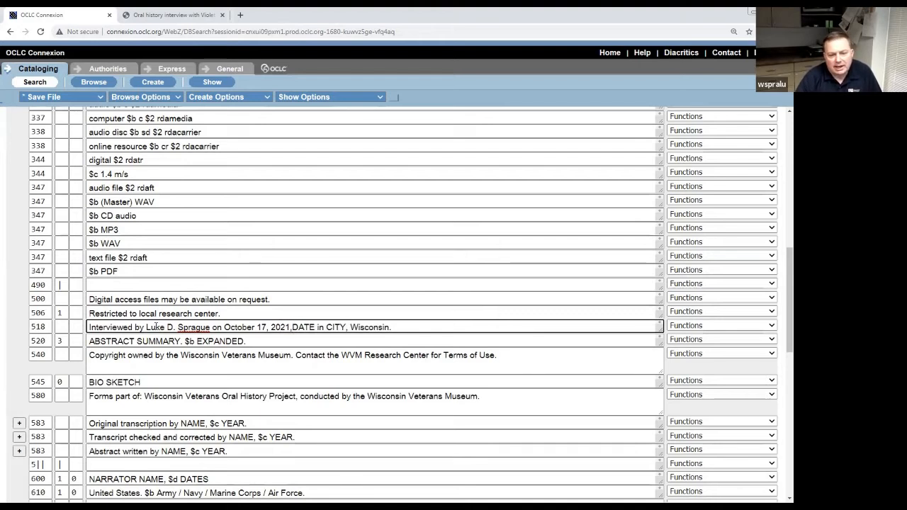
key("Delete")
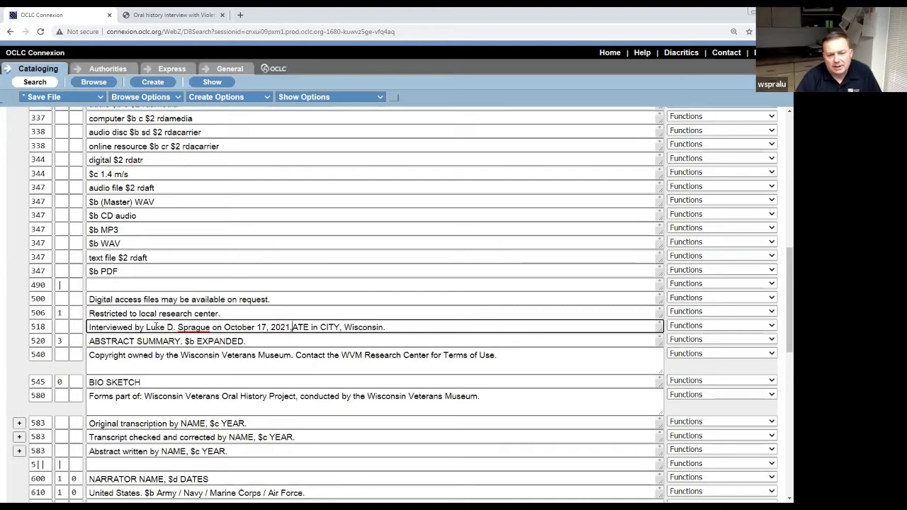
key("Delete")
key("Delete")
key("Delete")
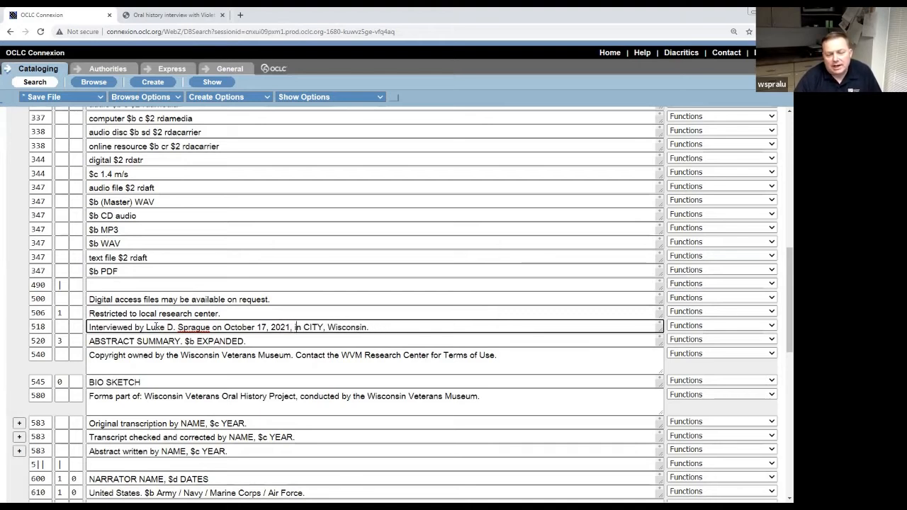
key("Right")
key("Right")
key("Right")
key("Right")
key("BackSpace")
key("BackSpace")
key("BackSpace")
key("BackSpace")
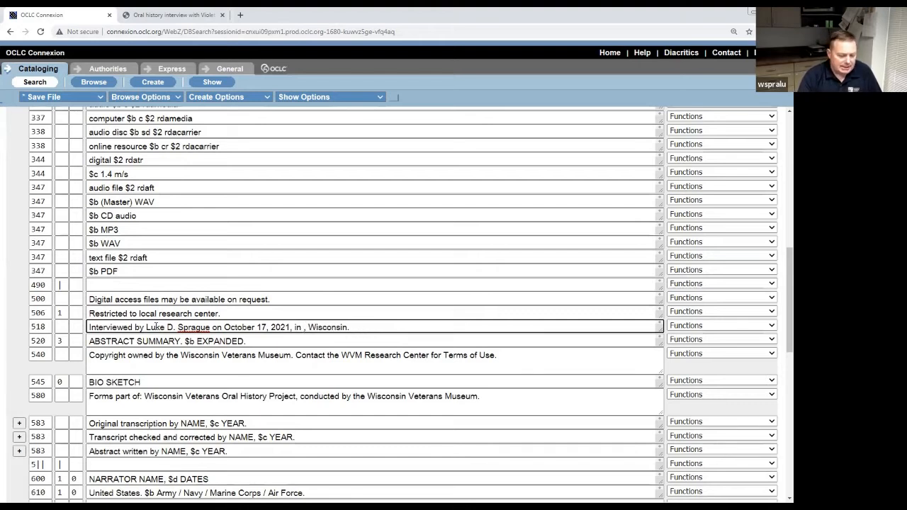
type("Milwauk")
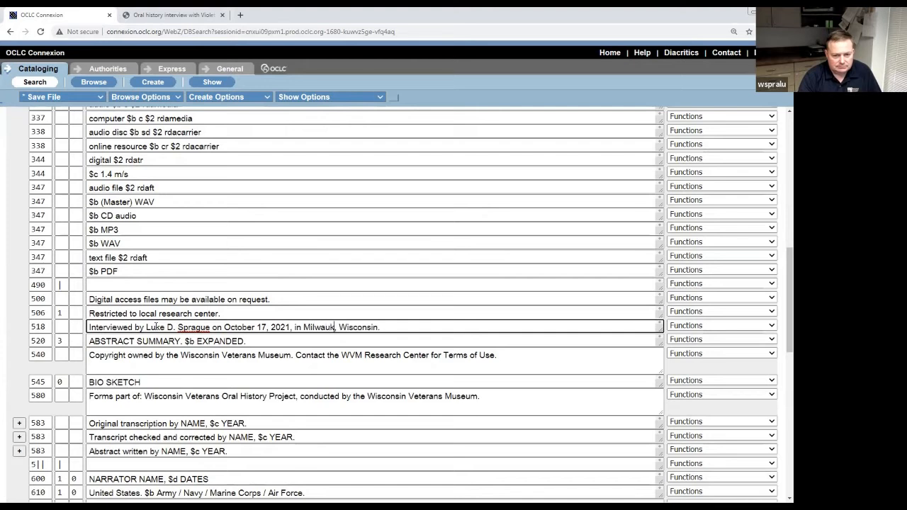
type("ee")
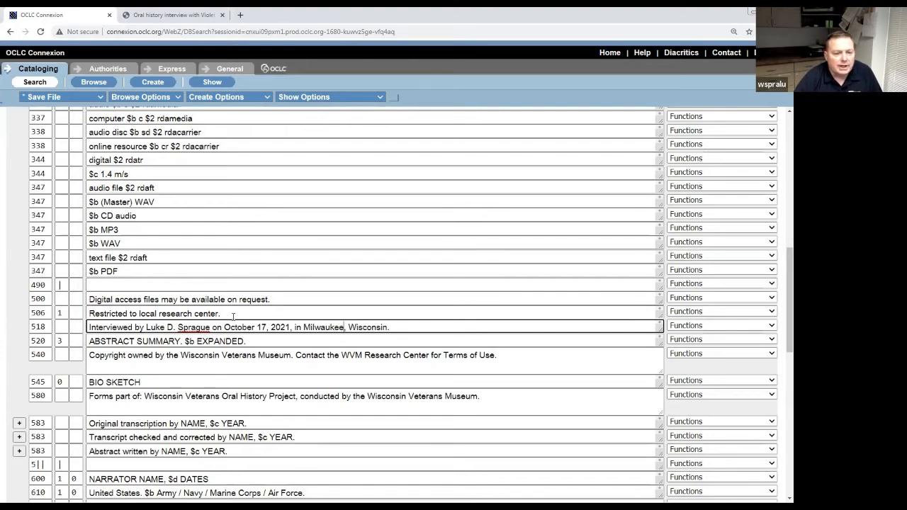
left_click(249, 341)
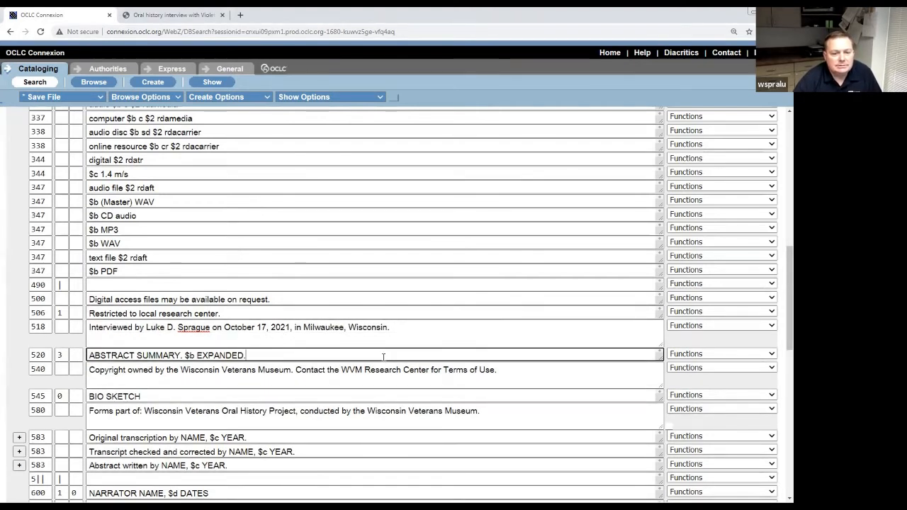
scroll(386, 352, "down", 2)
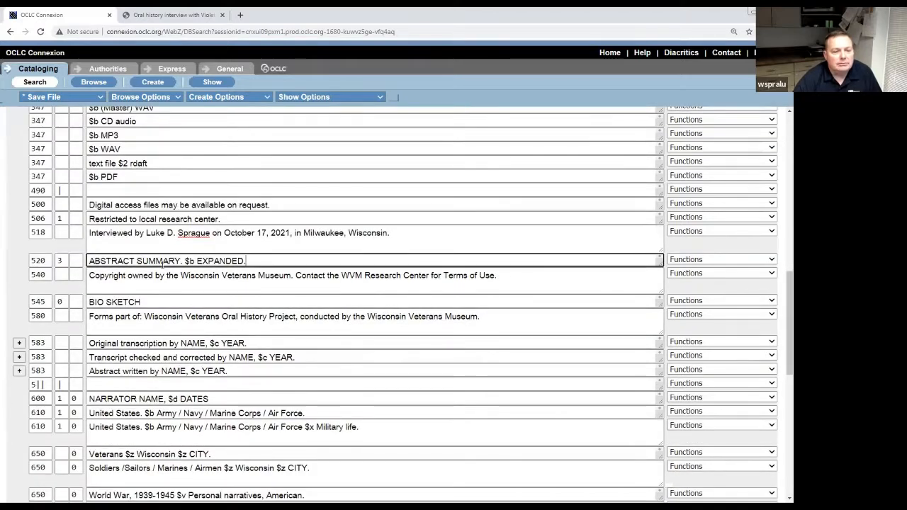
Return to the Connexion draft and put the cursor in the 520 summary field.
key("alt+Tab")
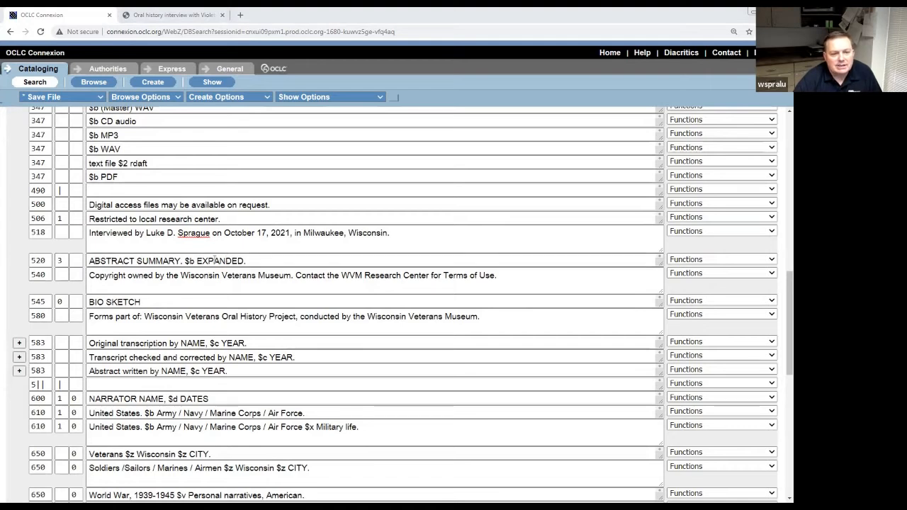
left_click(180, 261)
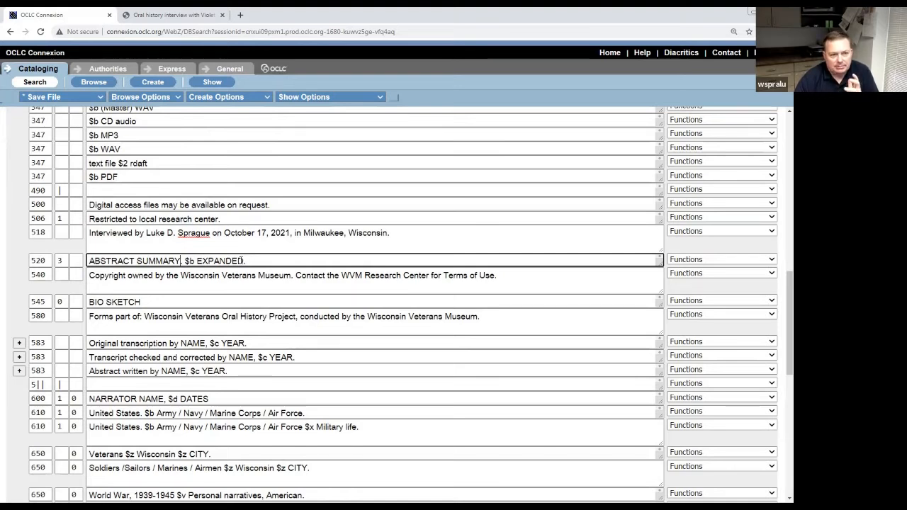
Add a period after ABSTRACT SUMMARY, then review the WorldCat record's summary, holdings and abstract.
type(".")
left_click(174, 14)
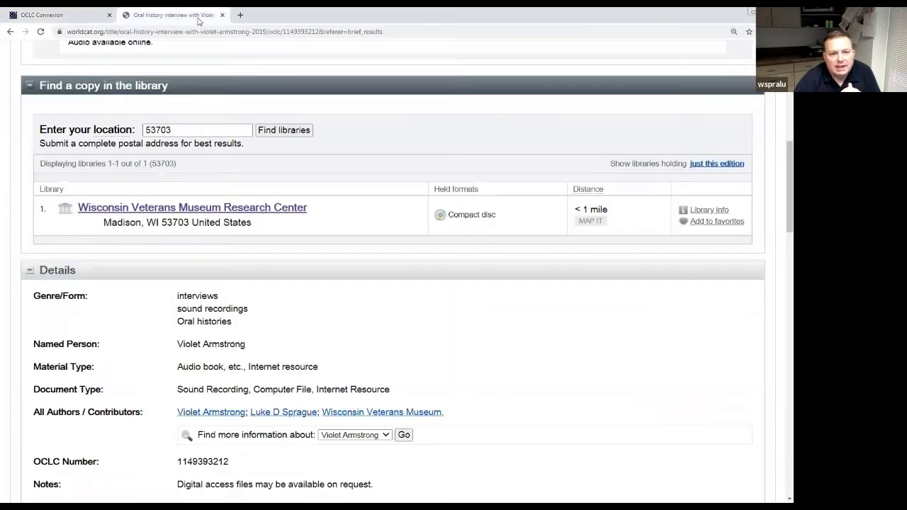
scroll(225, 194, "up", 10)
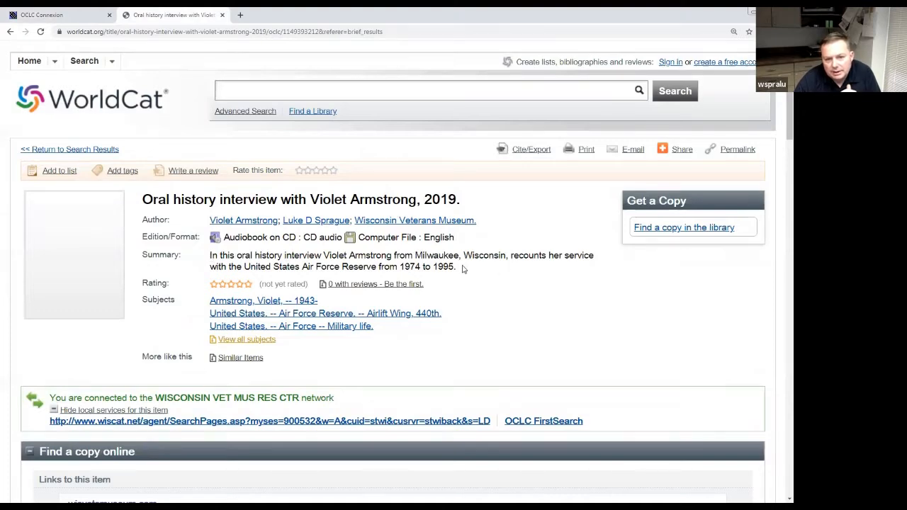
scroll(459, 337, "down", 3)
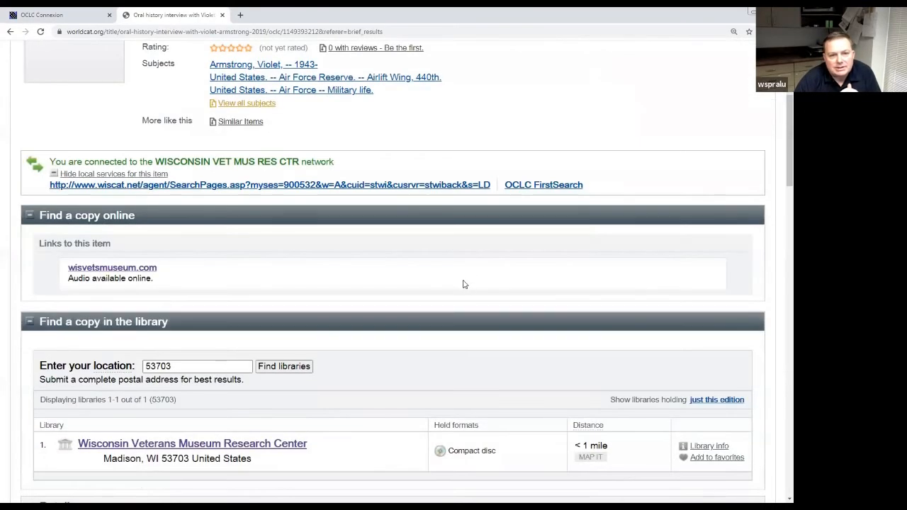
scroll(462, 283, "up", 2)
scroll(457, 298, "down", 10)
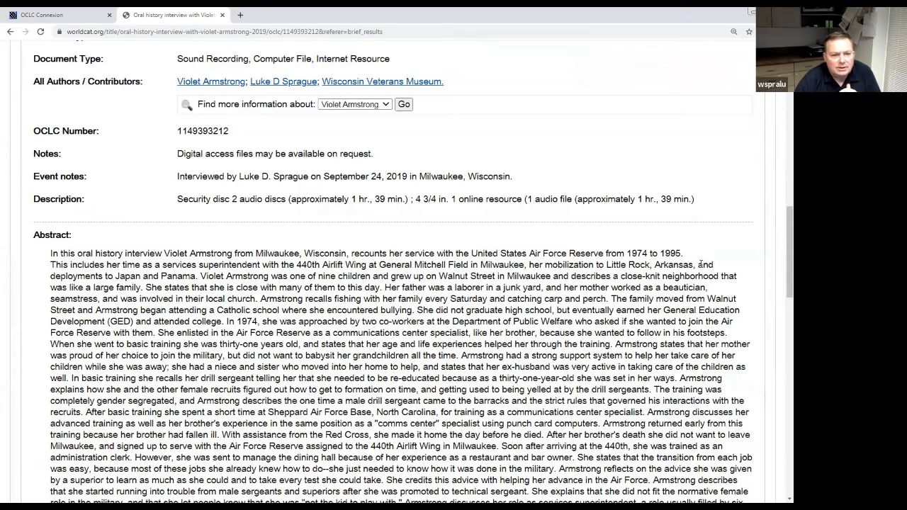
scroll(598, 298, "up", 10)
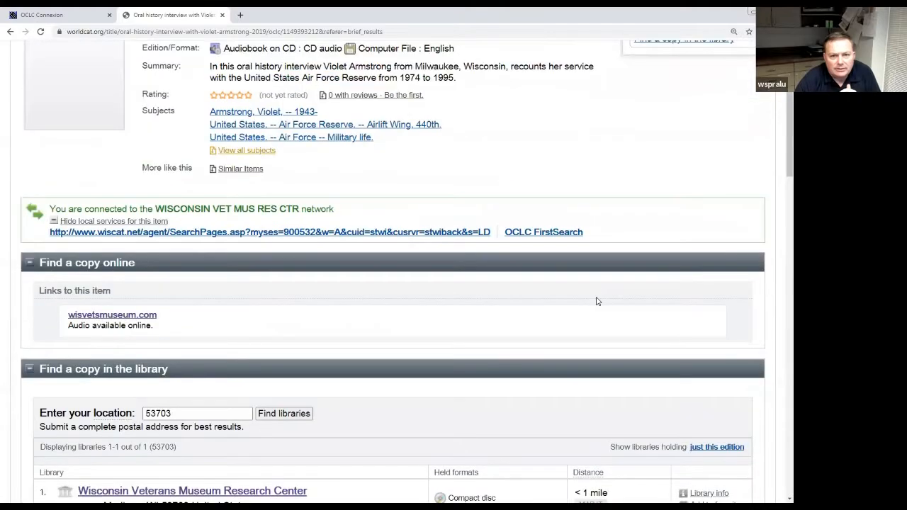
scroll(598, 301, "down", 10)
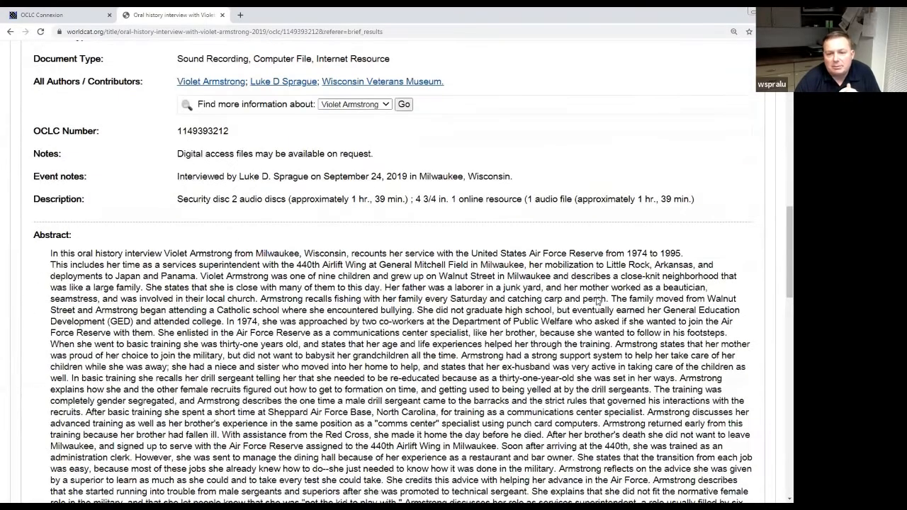
scroll(568, 265, "down", 2)
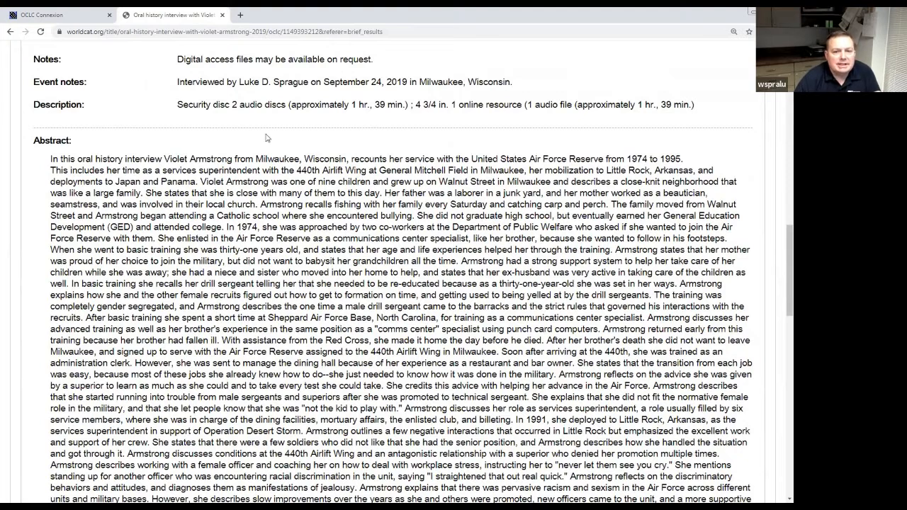
left_click(71, 15)
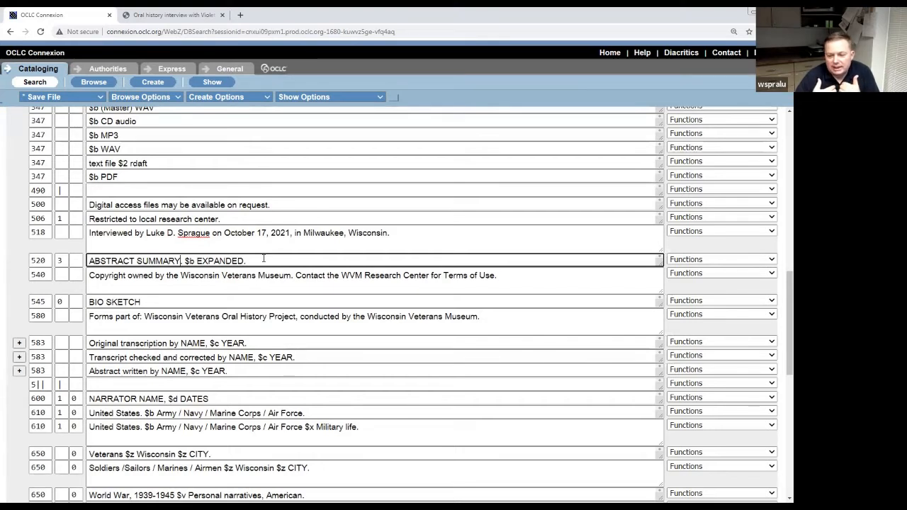
Minimize the browser and create a new desktop text document named 'sdfgdfg'.
type(".")
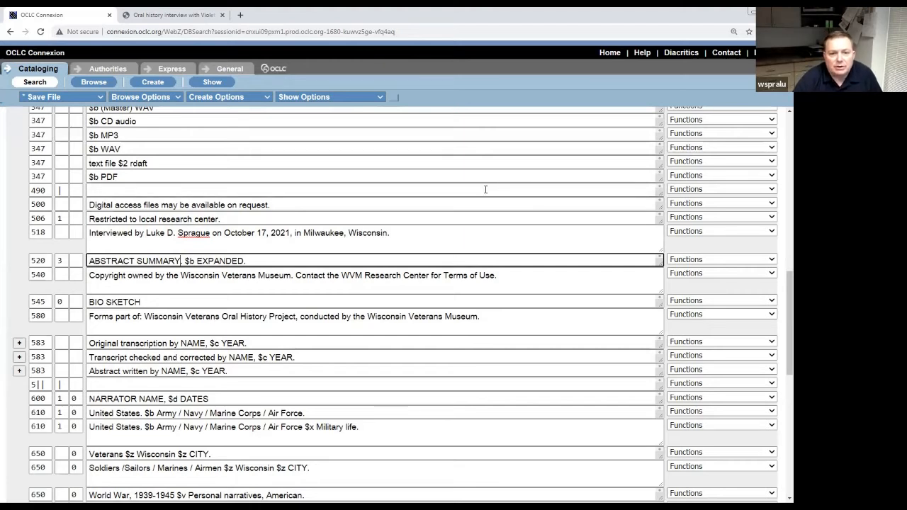
right_click(673, 11)
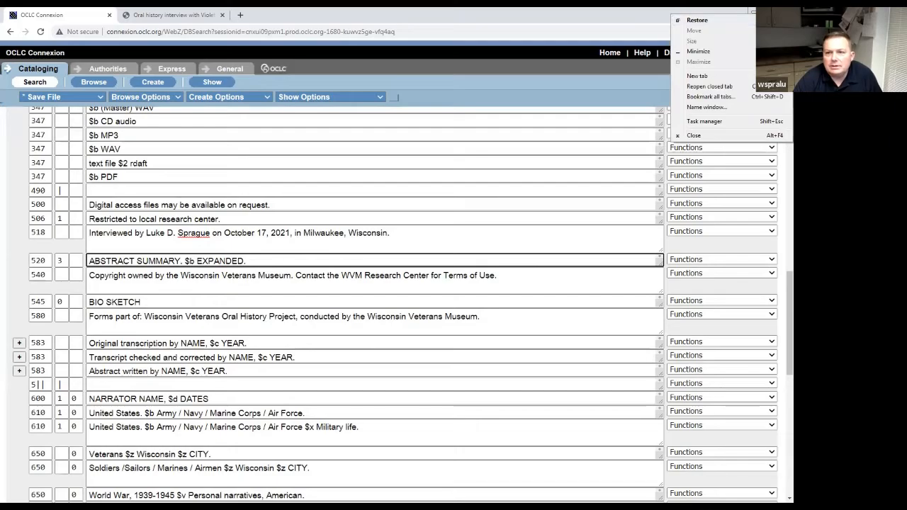
left_click(699, 52)
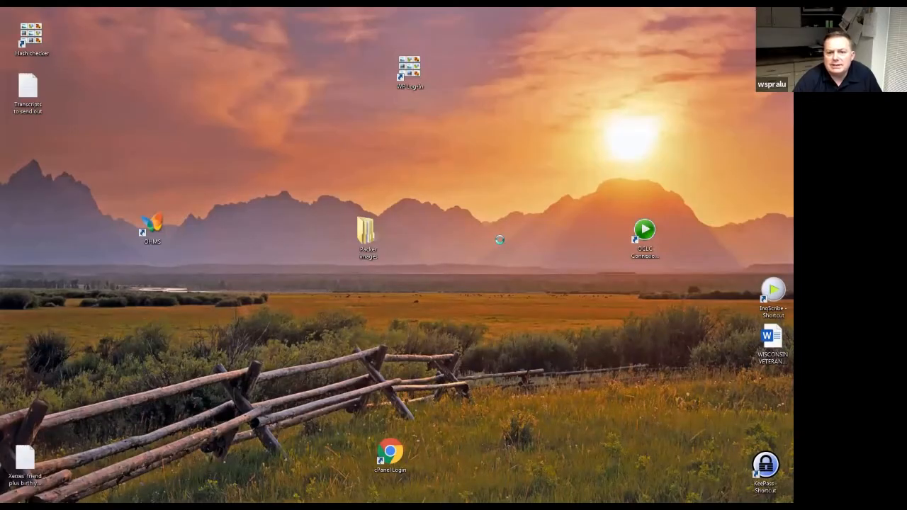
right_click(499, 240)
mouse_move(523, 343)
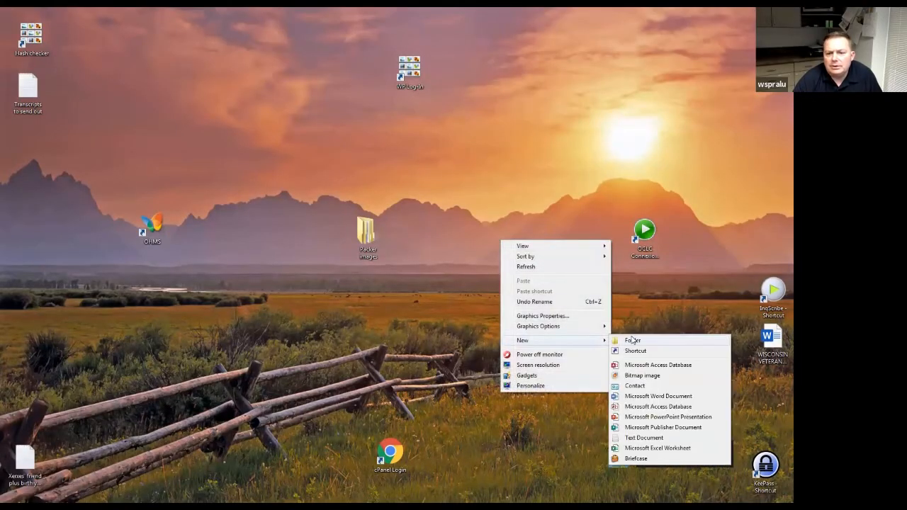
left_click(653, 441)
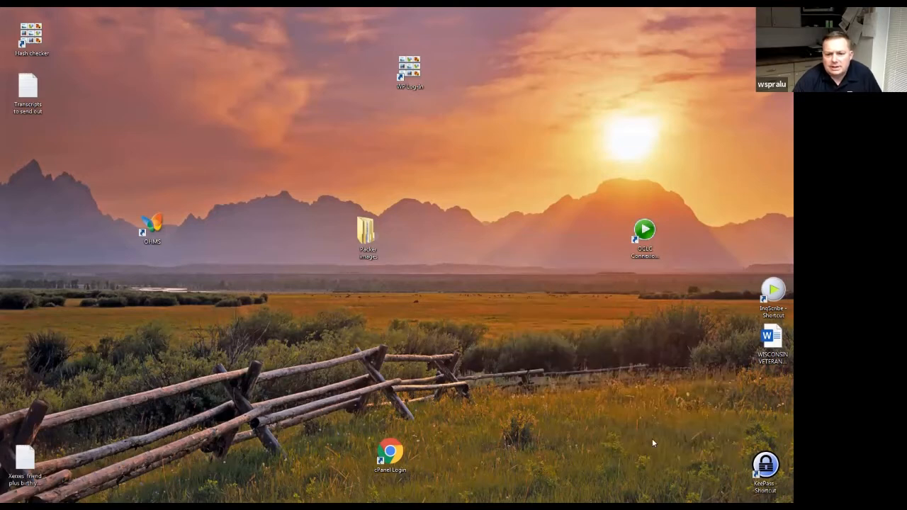
type("sdfgdfg")
key("Return")
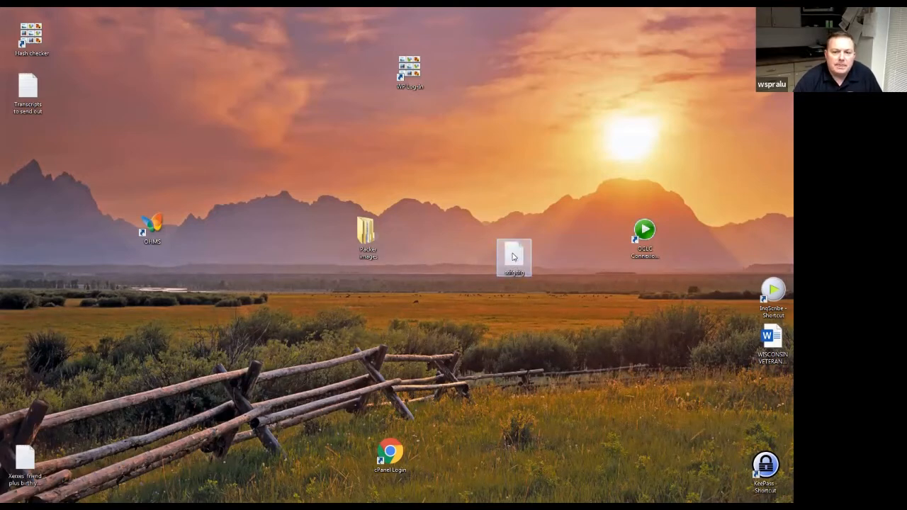
left_click(258, 162)
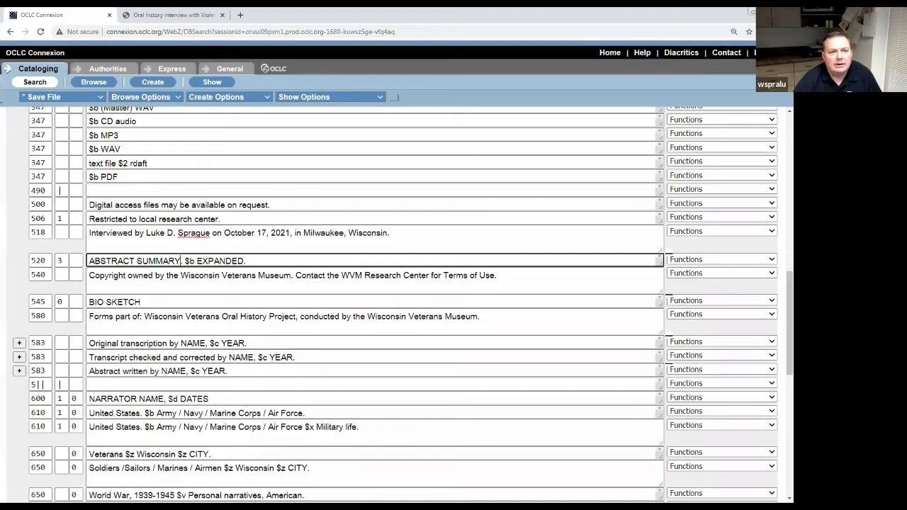
Copy the abstract's opening sentence from WorldCat into the Notepad note and turn off Word Wrap.
left_click(191, 20)
scroll(234, 168, "up", 12)
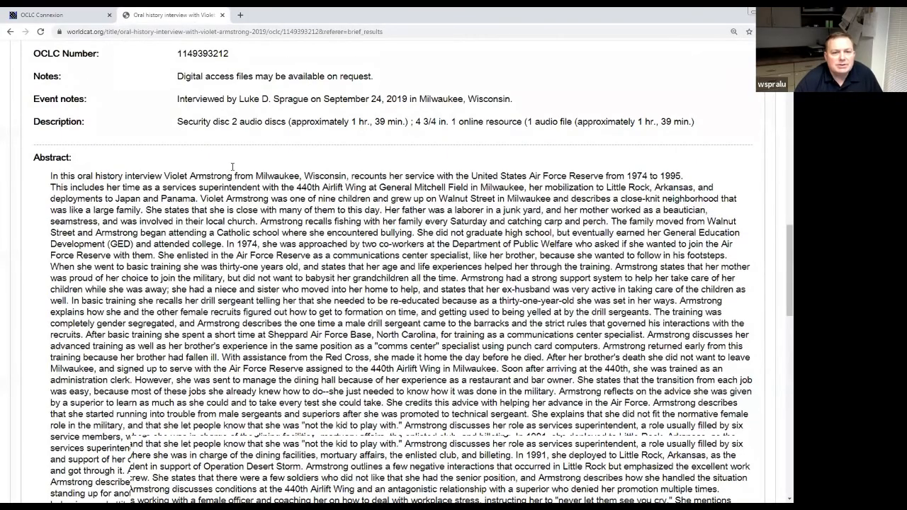
scroll(234, 168, "up", 1)
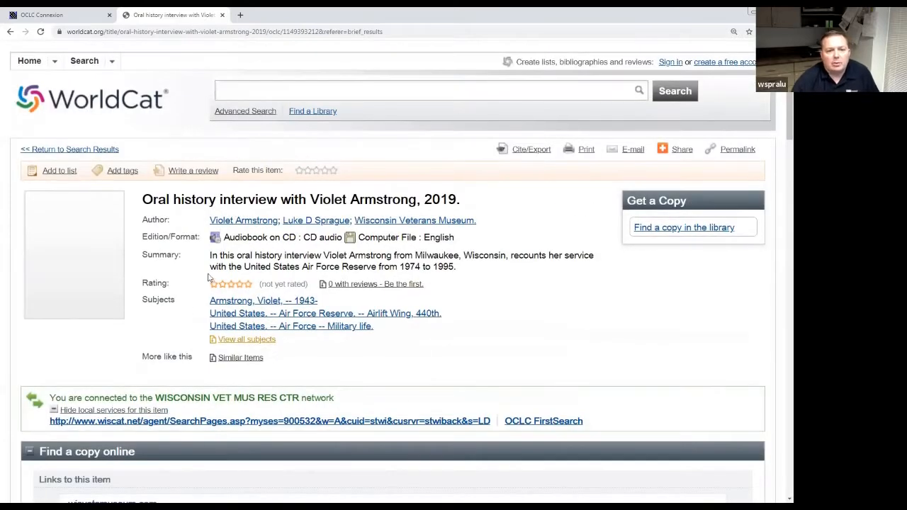
left_click_drag(210, 255, 482, 269)
key("ctrl+c")
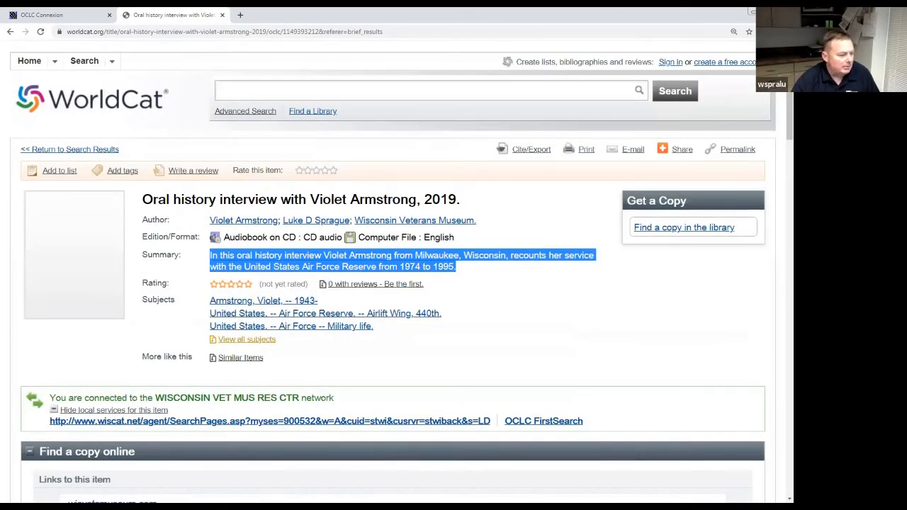
key("alt+Tab")
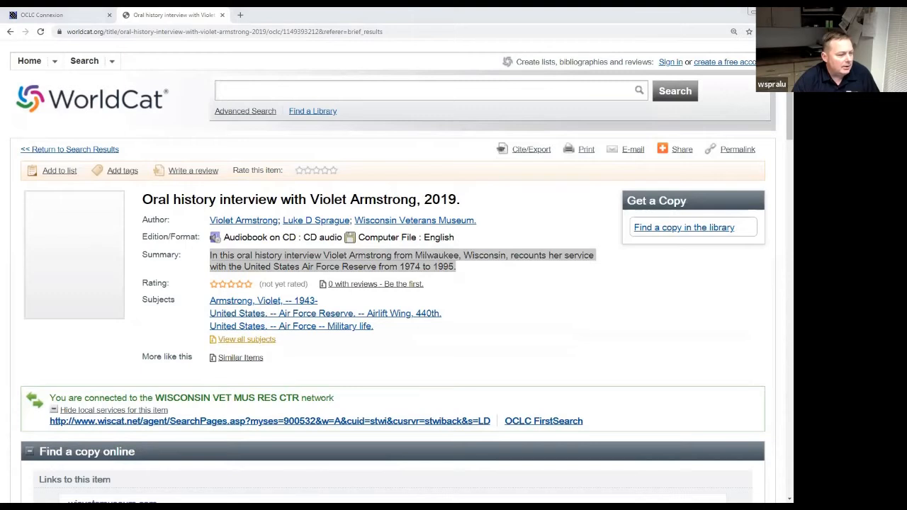
key("alt+Tab")
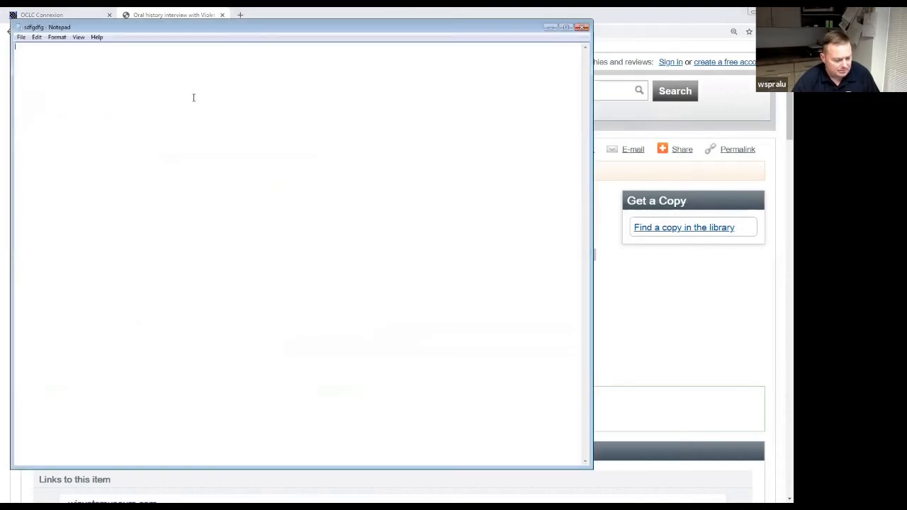
key("ctrl+v")
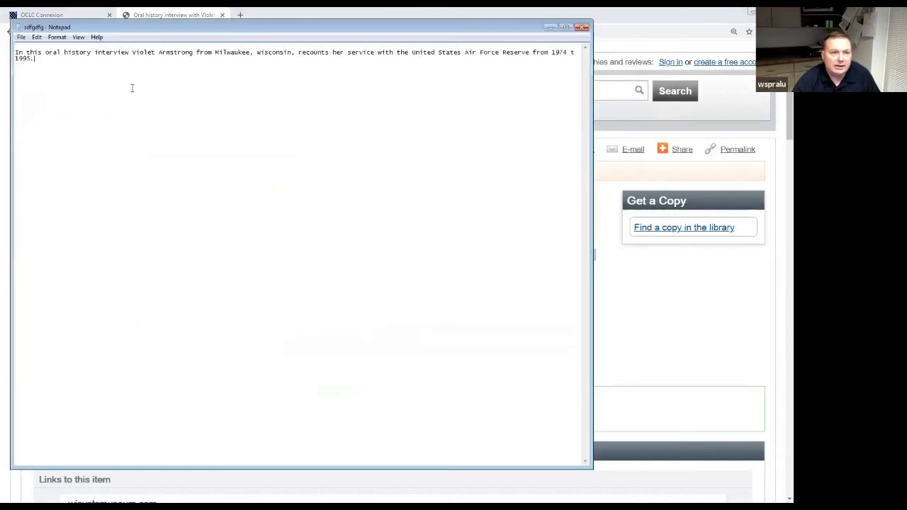
left_click(57, 37)
left_click(68, 49)
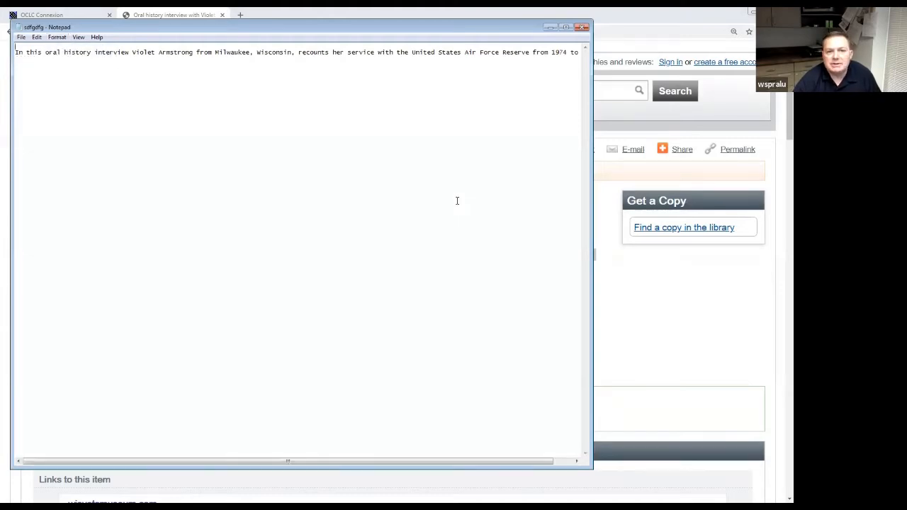
Select the rest of the WorldCat abstract, from 'This includes' onward.
left_click_drag(787, 119, 780, 333)
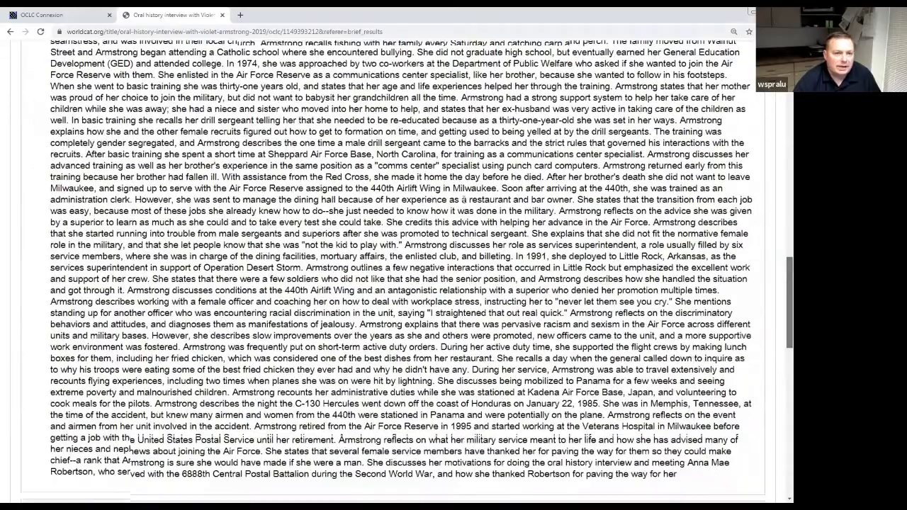
scroll(465, 200, "up", 1)
scroll(371, 224, "up", 3)
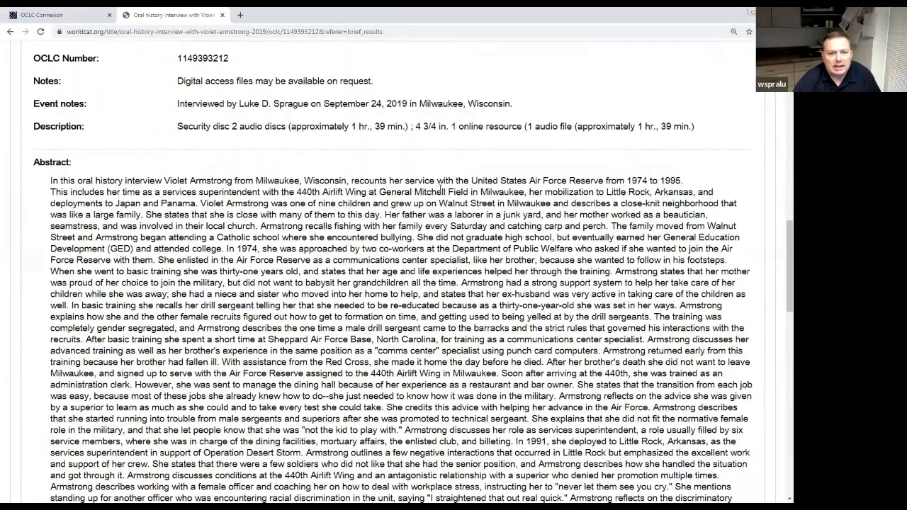
left_click_drag(52, 190, 679, 248)
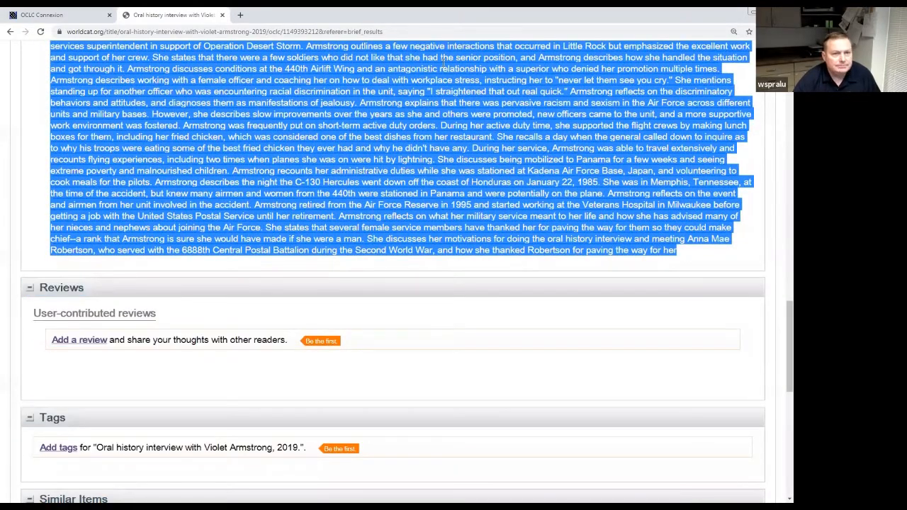
left_click(57, 15)
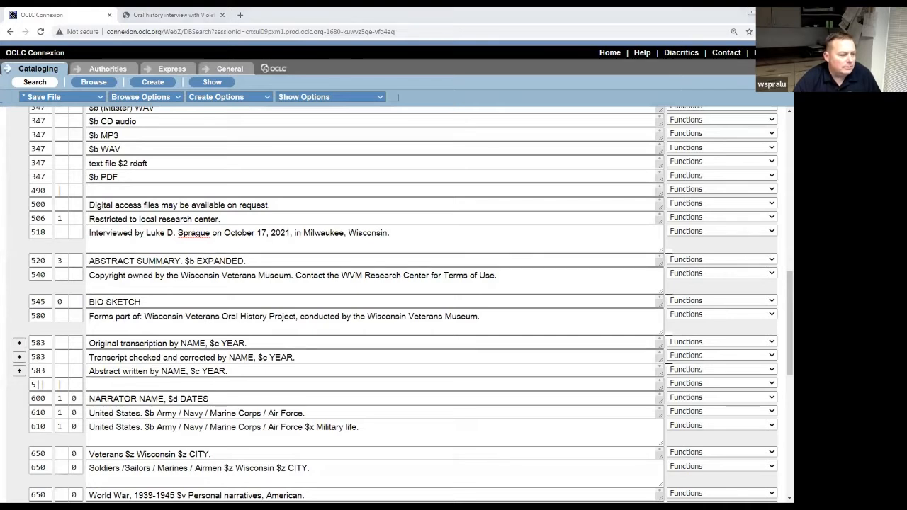
Paste the remaining abstract onto the note's second line and drag Notepad off-screen.
key("alt+Tab")
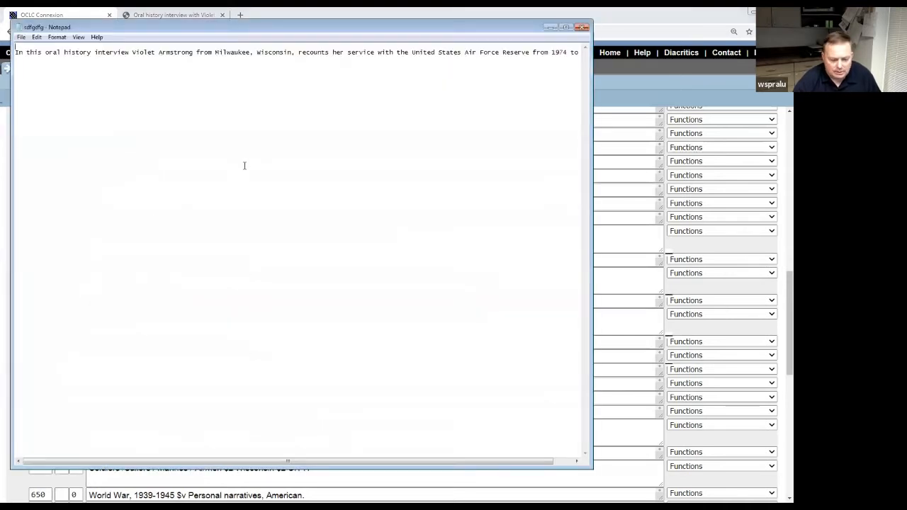
key("Delete")
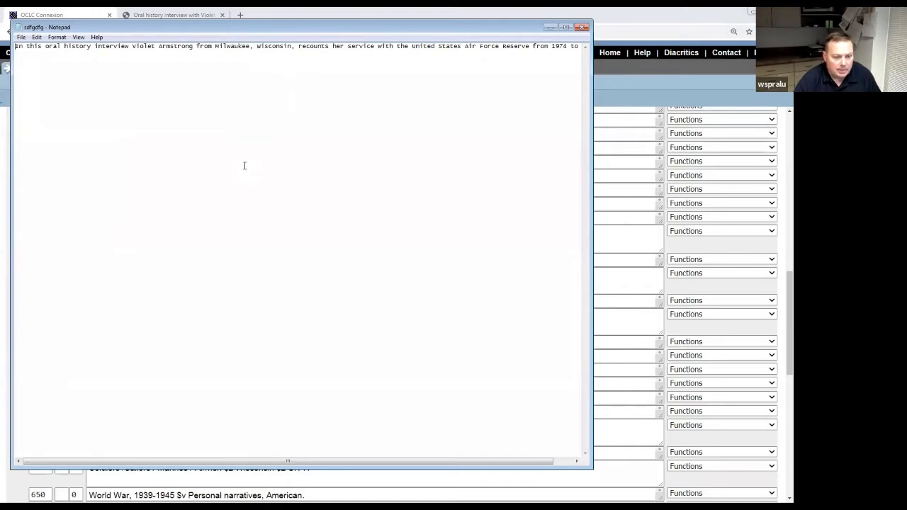
key("Down")
key("ctrl+v")
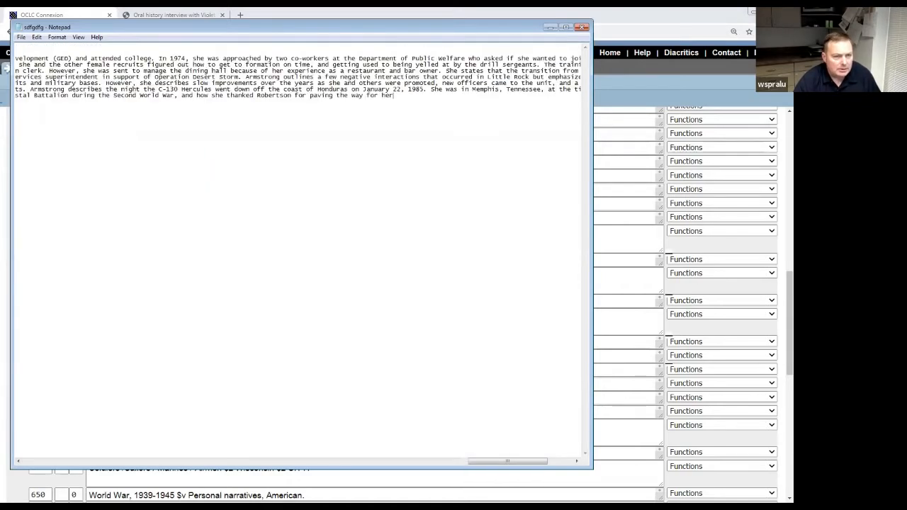
key("ctrl+Home")
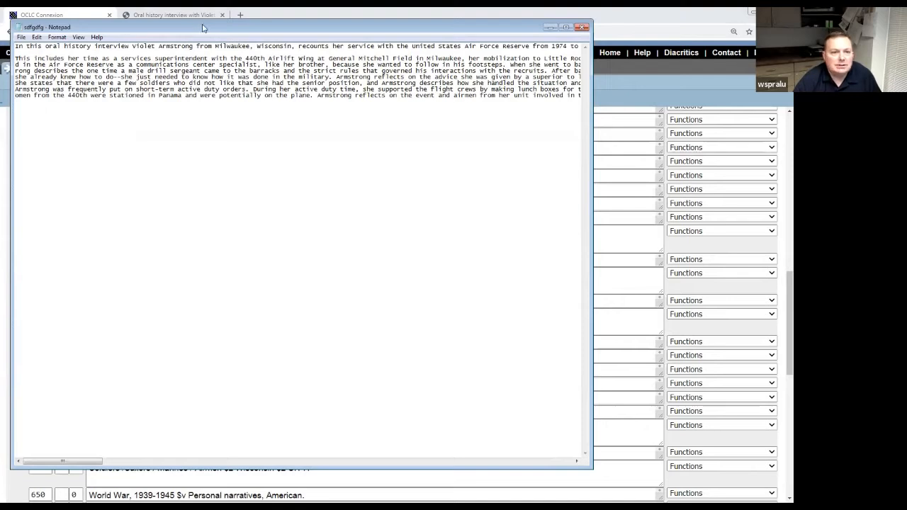
left_click_drag(202, 28, 0, 42)
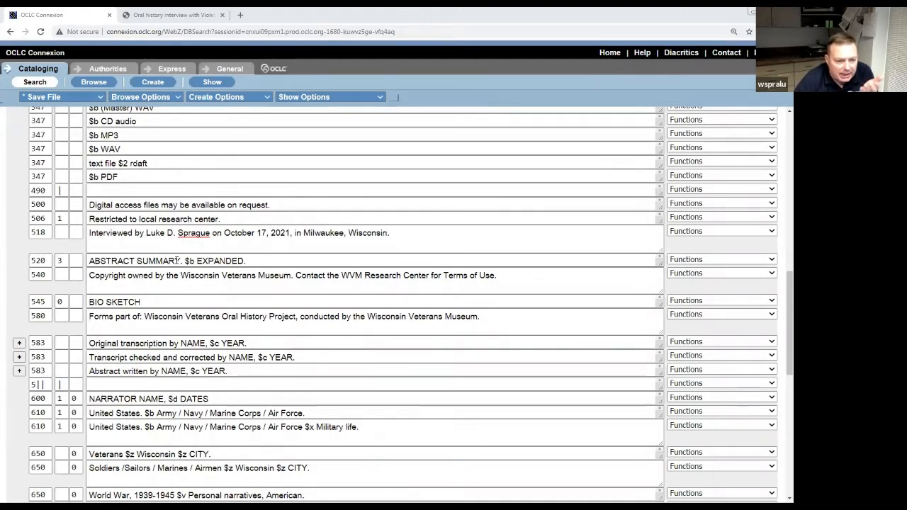
Paste the opening abstract sentence over ABSTRACT SUMMARY in 520, removing the doubled period after 1995.
left_click(180, 261)
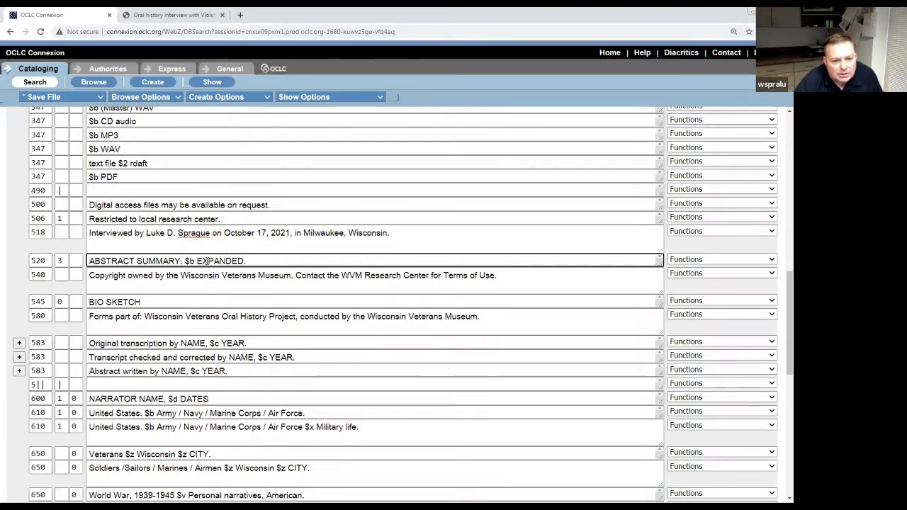
key("alt+Tab")
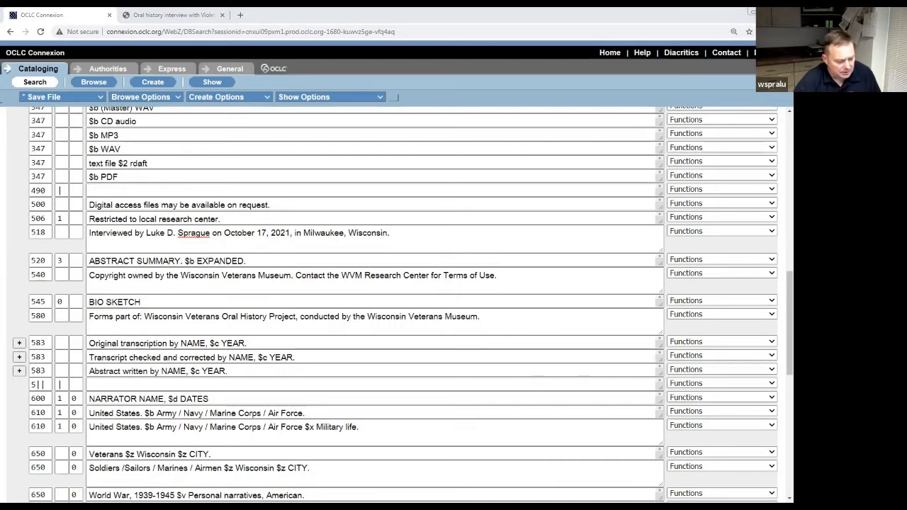
left_click_drag(181, 261, 83, 261)
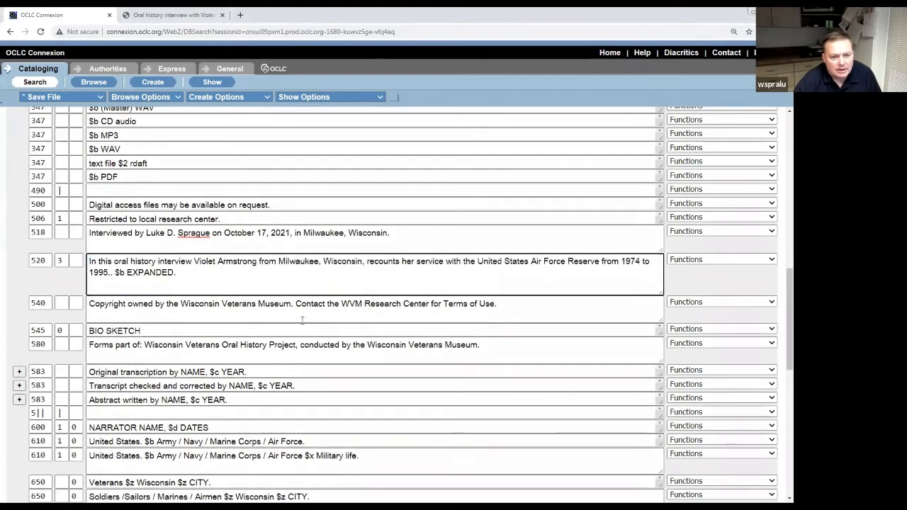
key("Delete")
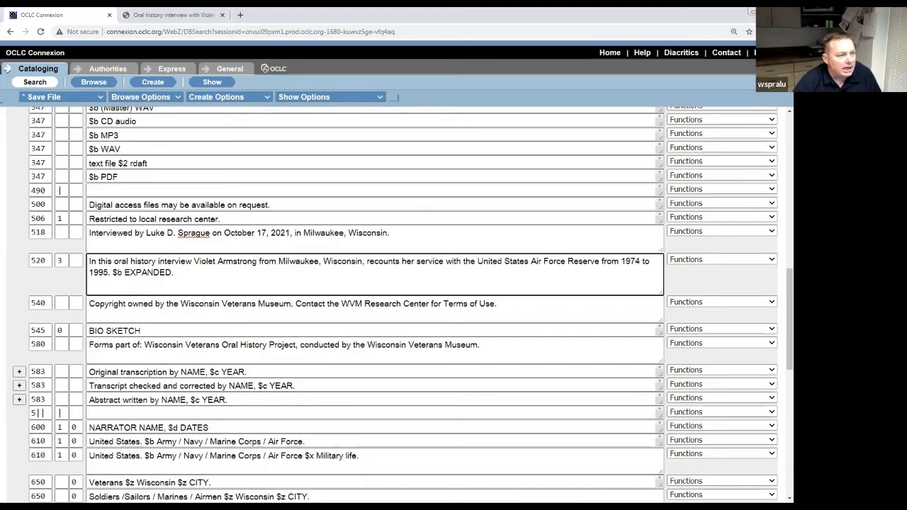
key("alt+Tab")
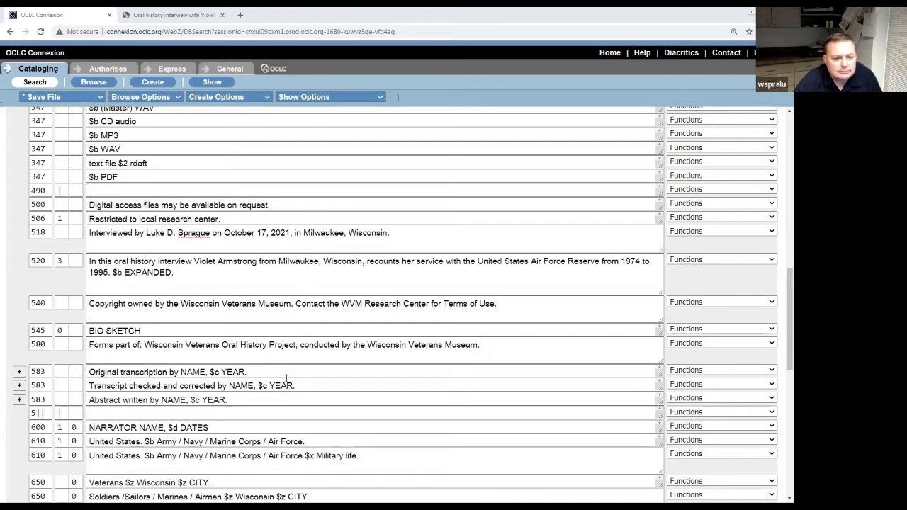
left_click(244, 371)
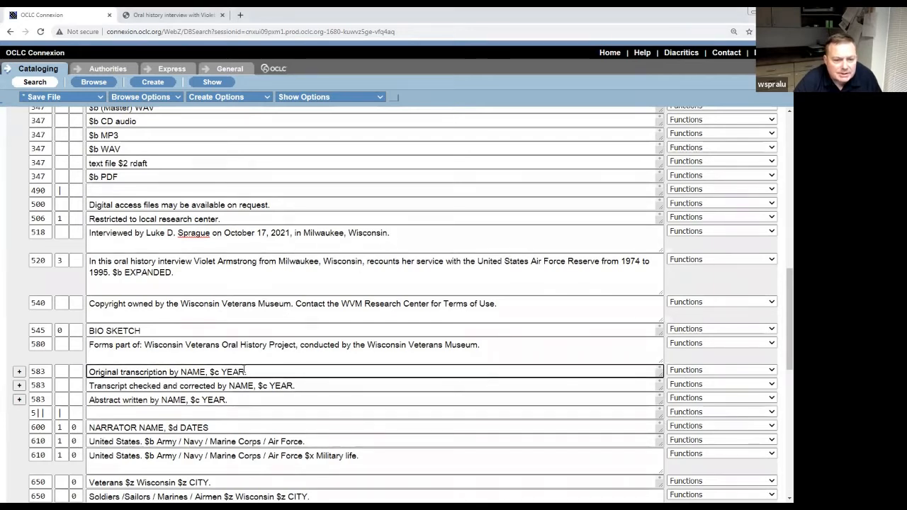
Replace the EXPANDED placeholder after $b in 520 with the rest of the abstract.
left_click(173, 272)
key("BackSpace")
key("BackSpace")
key("BackSpace")
key("BackSpace")
key("BackSpace")
key("BackSpace")
key("BackSpace")
key("BackSpace")
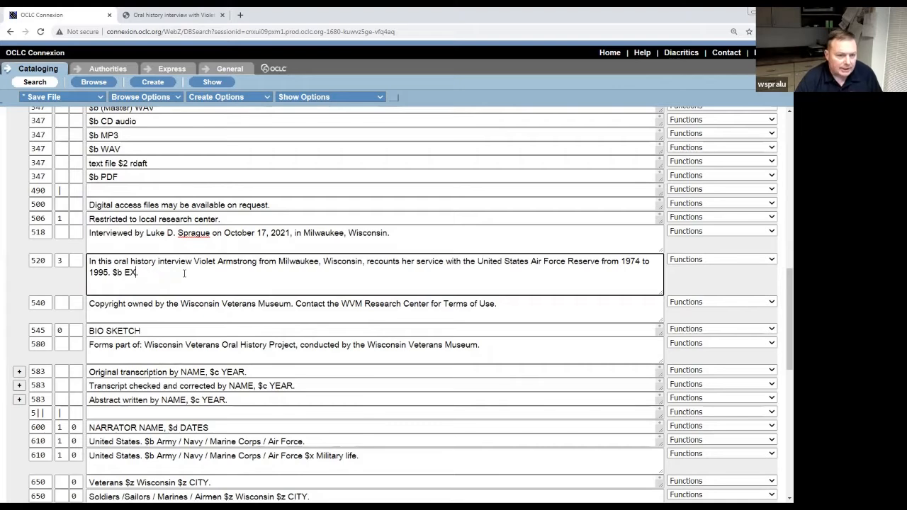
key("ctrl+v")
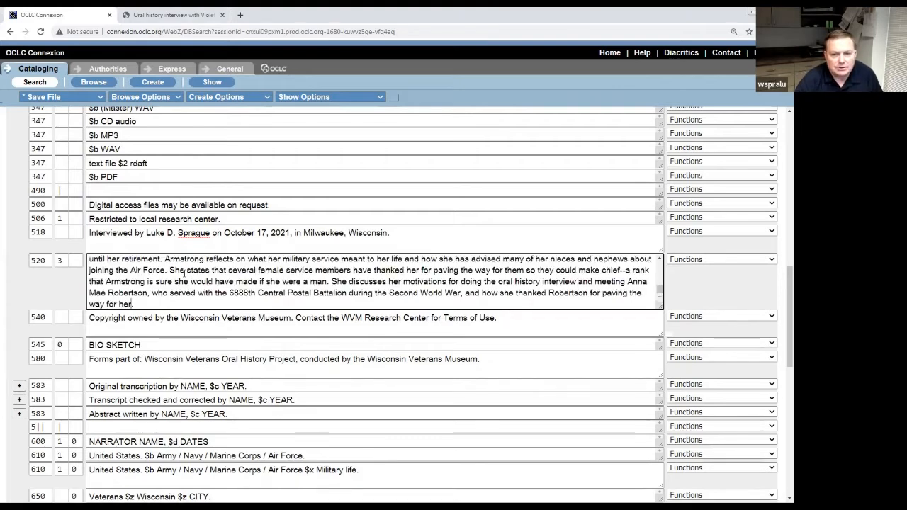
scroll(575, 262, "up", 5)
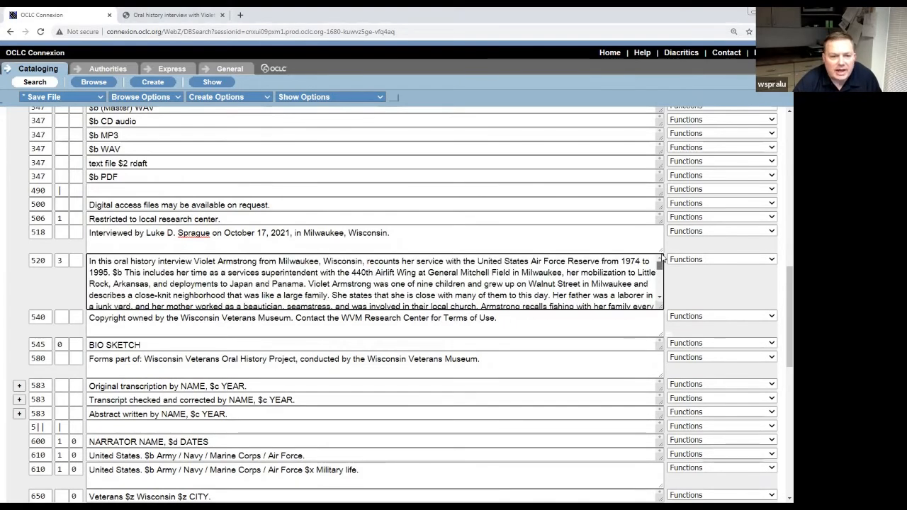
left_click(566, 327)
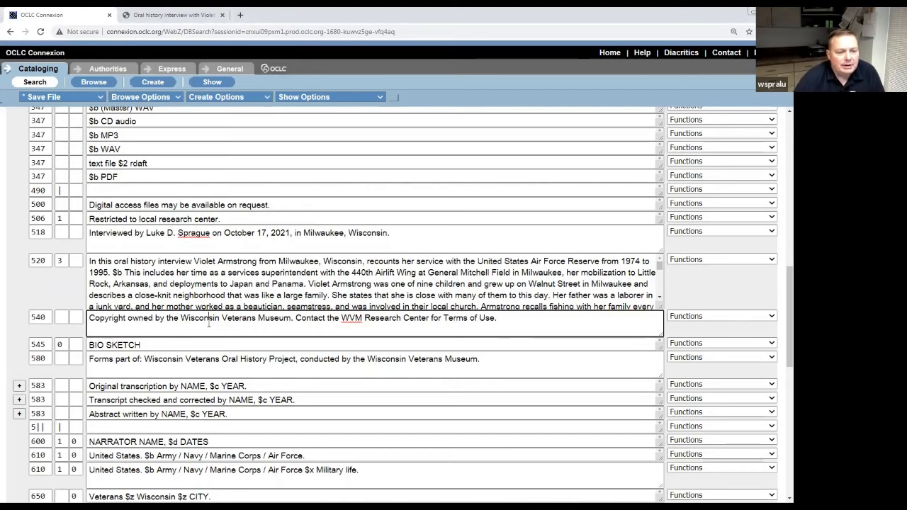
left_click(209, 324)
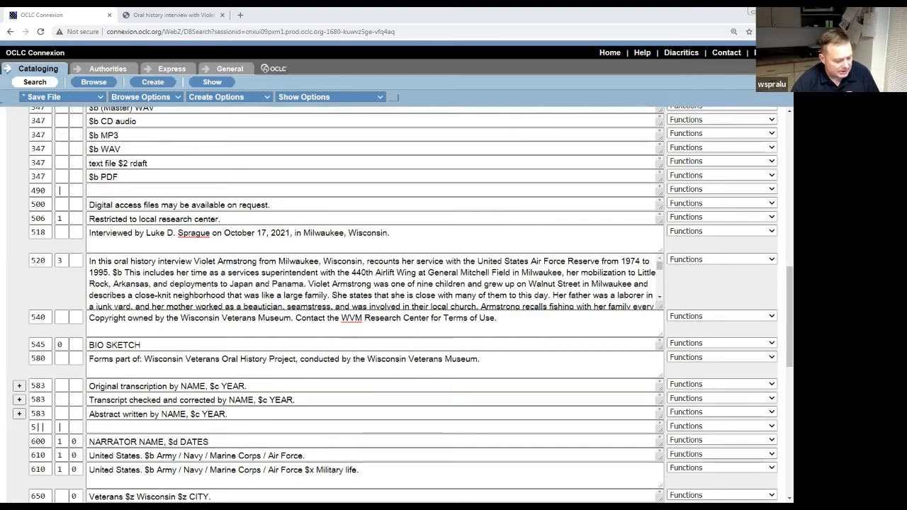
Paste the Air Force Reserve opening sentence over BIO SKETCH in the 545 field.
left_click(149, 343)
left_click_drag(142, 344, 107, 344)
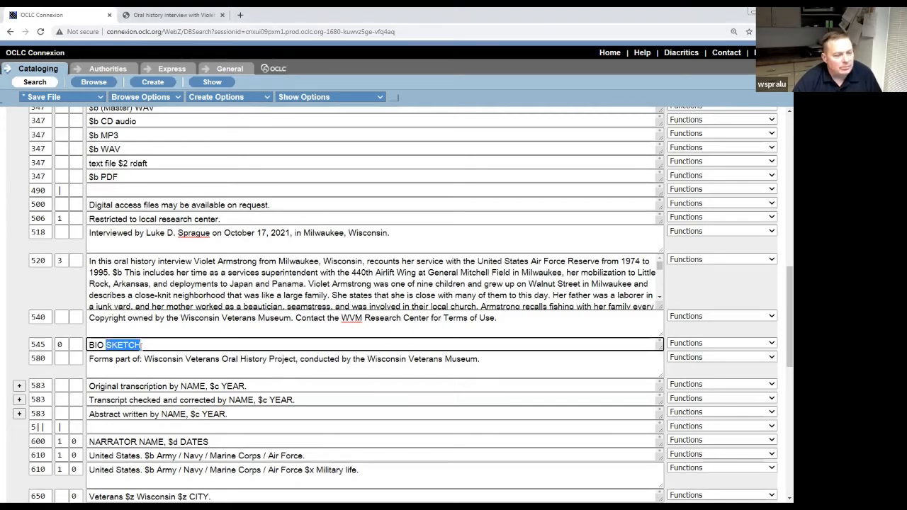
left_click_drag(149, 345, 80, 343)
key("ctrl+v")
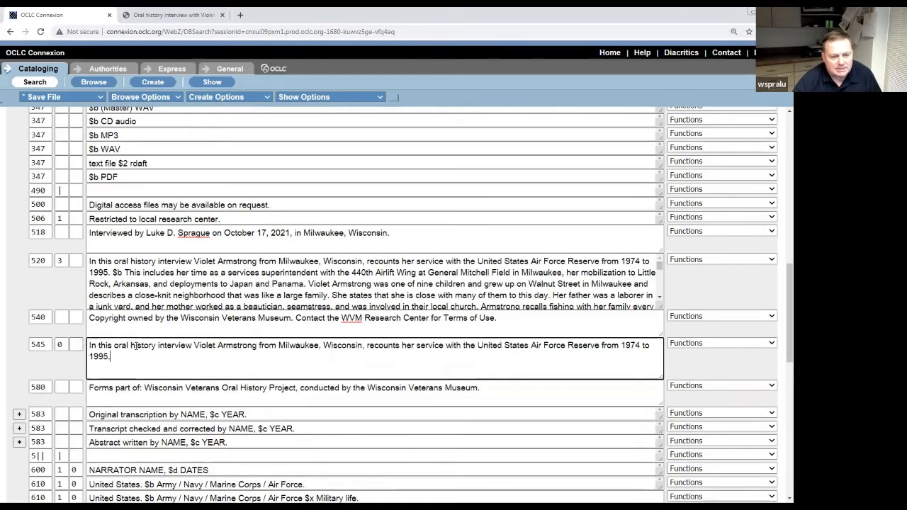
left_click(230, 396)
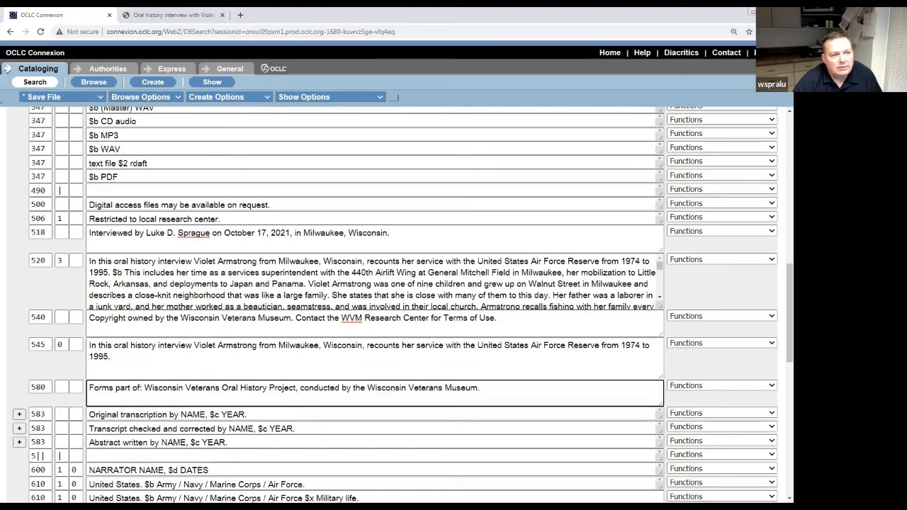
Fill the first 583 note with the transcriber's name and the year 2017.
left_click(238, 395)
scroll(238, 396, "down", 2)
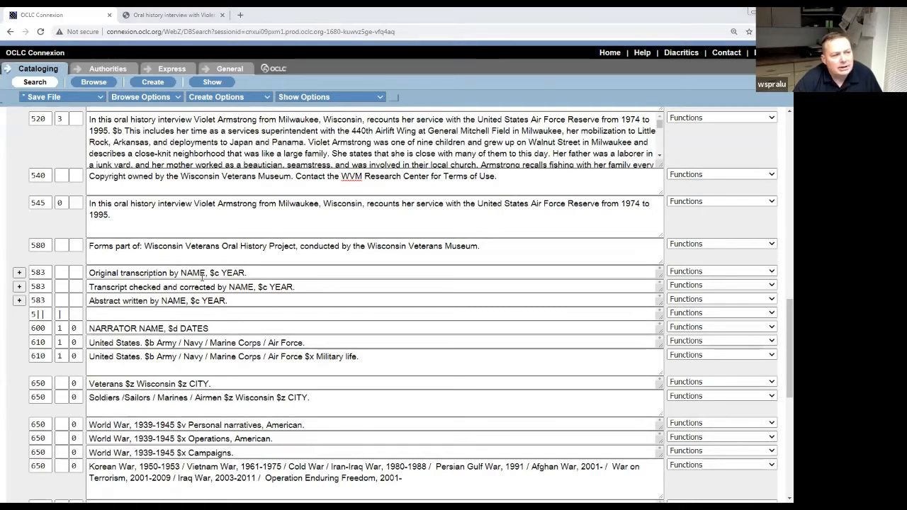
left_click(232, 273)
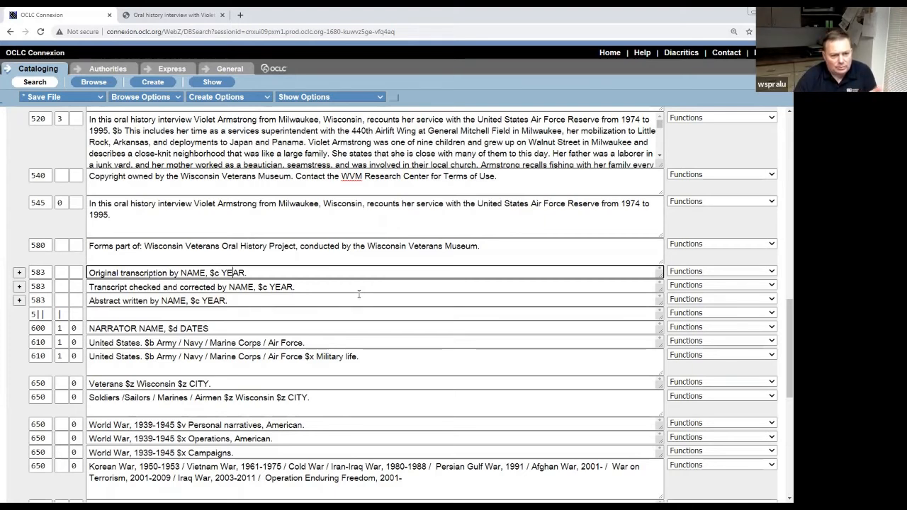
left_click(206, 273)
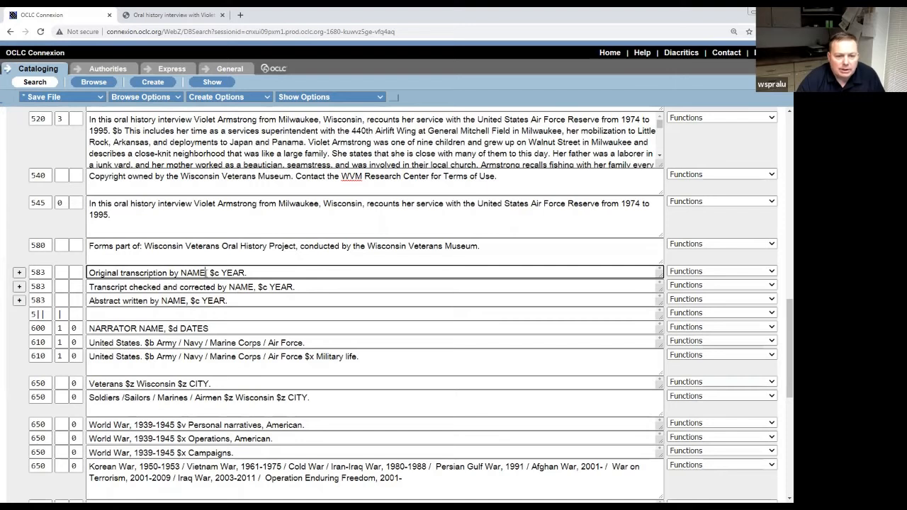
key("BackSpace")
key("BackSpace")
key("BackSpace")
key("BackSpace")
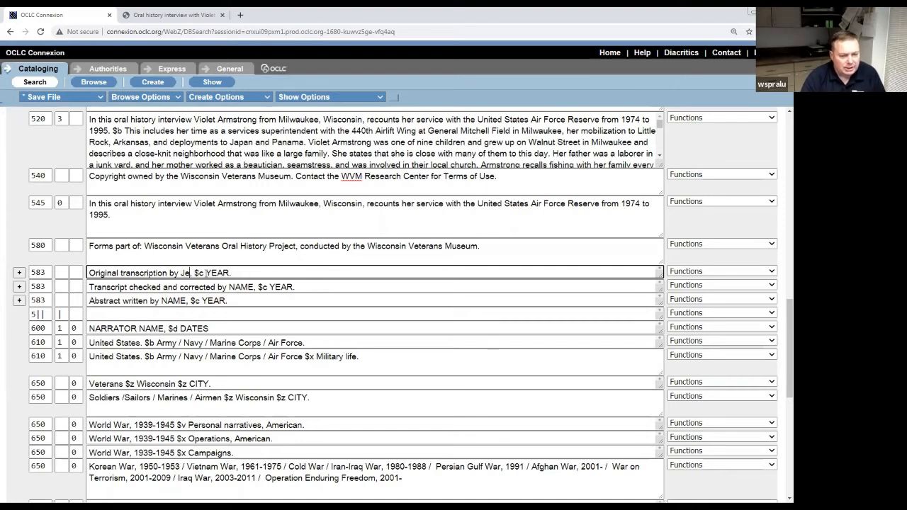
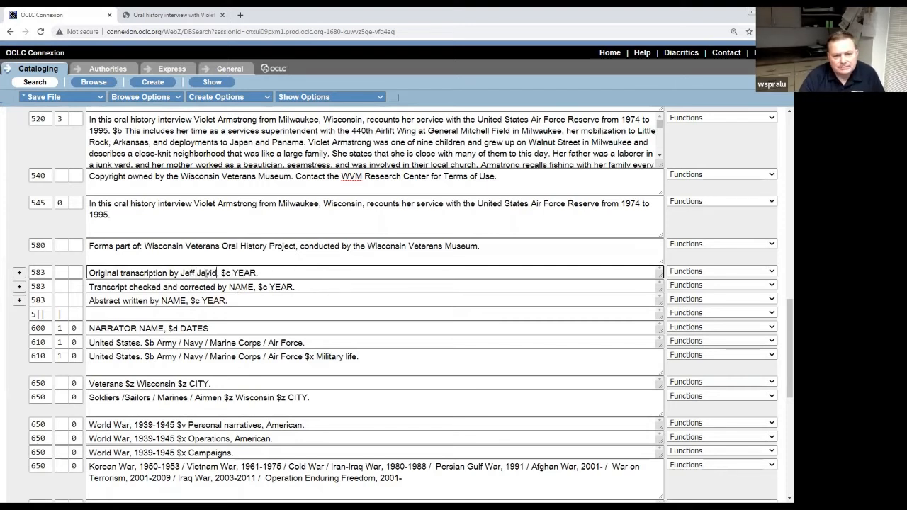
key("Right")
key("Right")
key("Right")
key("Right")
key("Right")
key("BackSpace")
key("BackSpace")
key("BackSpace")
key("BackSpace")
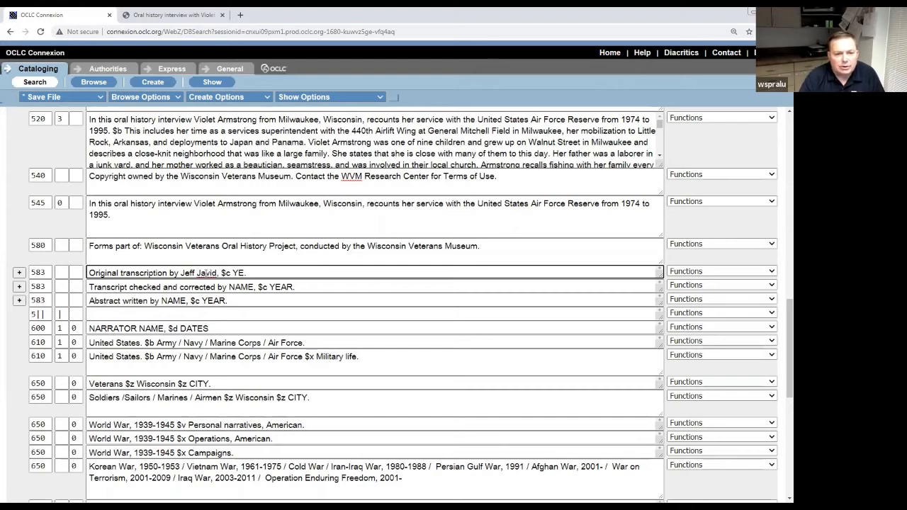
type("290")
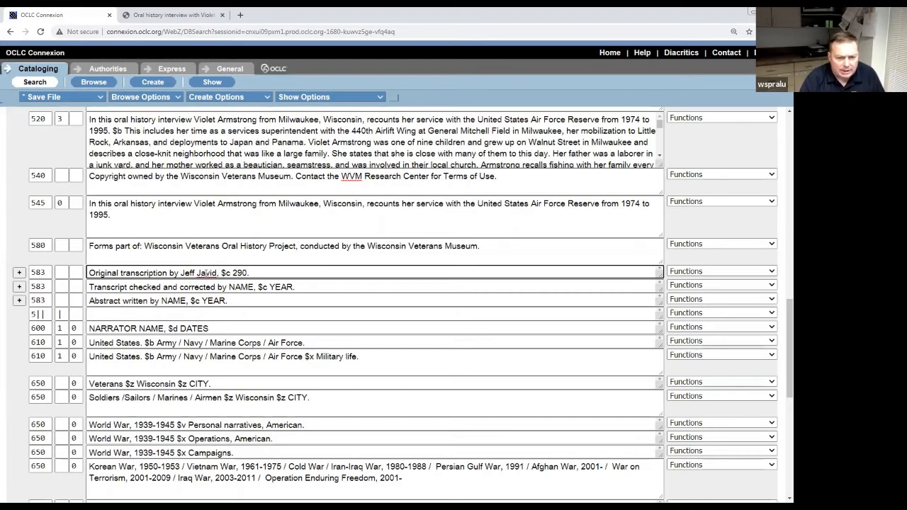
key("BackSpace")
key("BackSpace")
type("017")
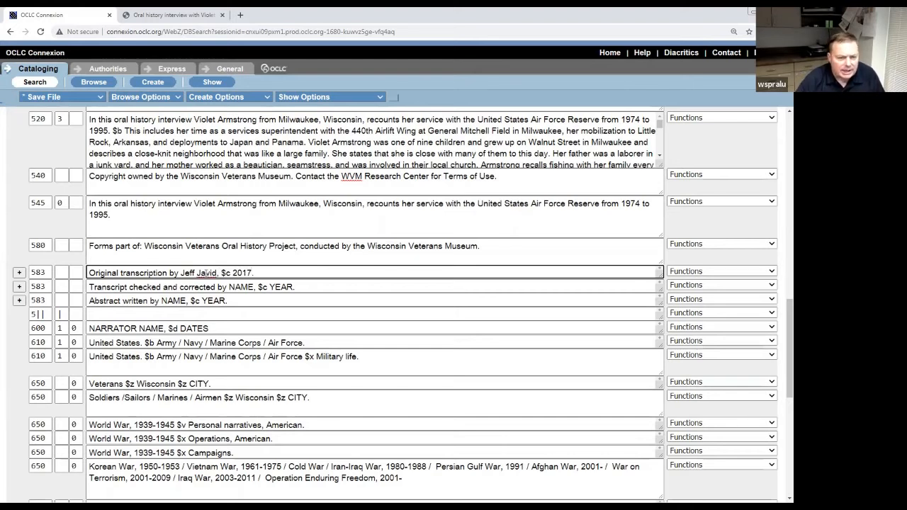
Enter the checker's name and the year 2018 in the second 583 note.
left_click(215, 287)
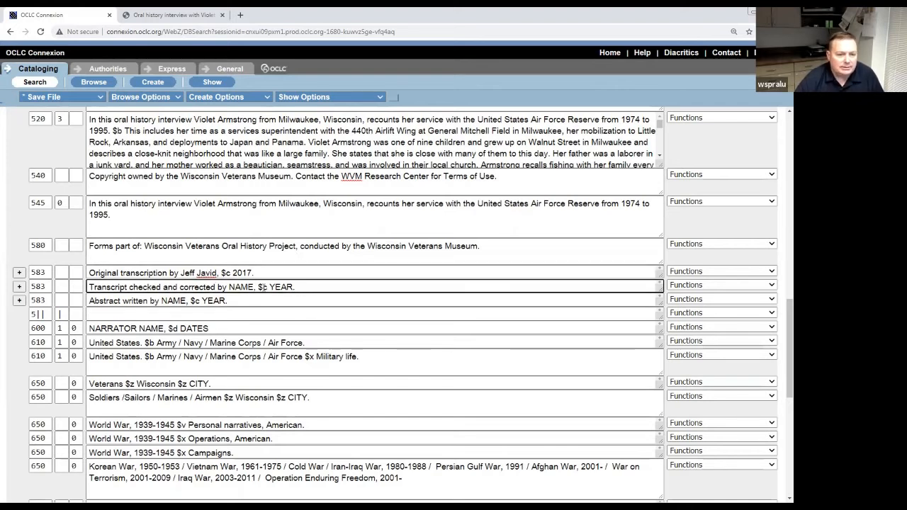
left_click(253, 287)
key("BackSpace")
key("BackSpace")
key("BackSpace")
key("BackSpace")
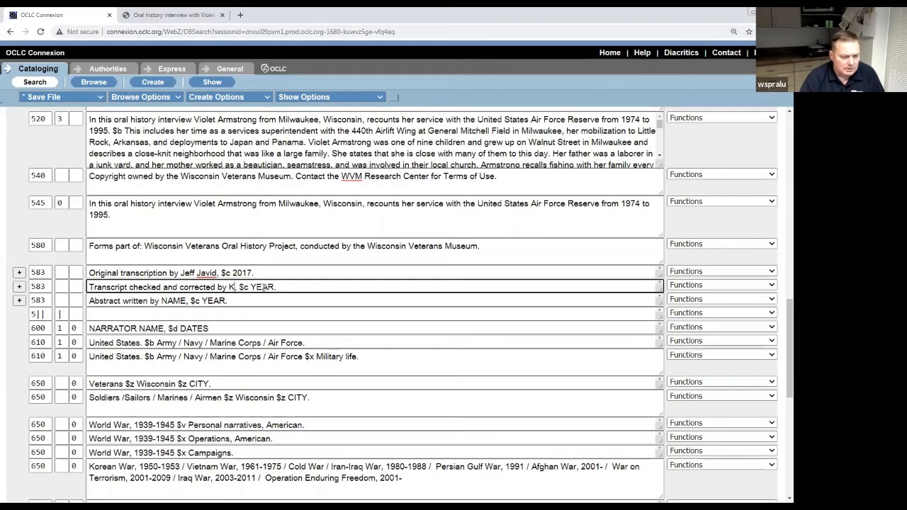
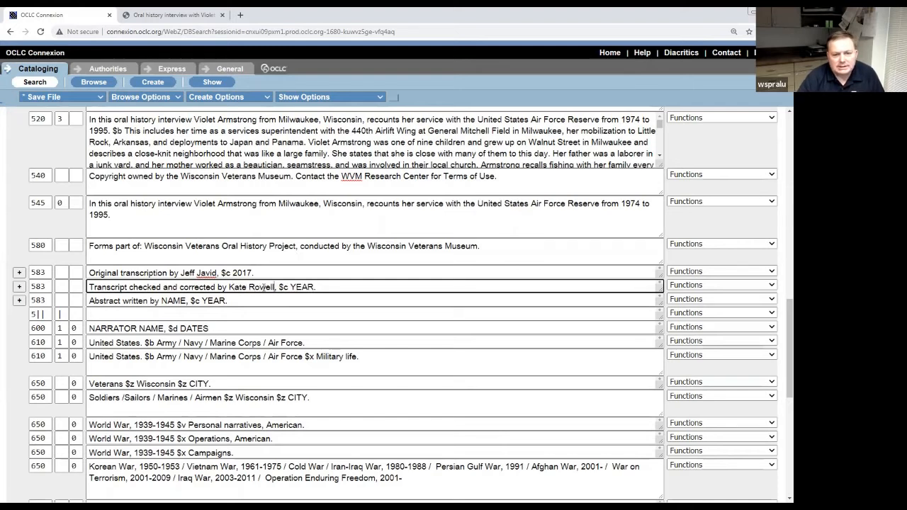
key("Right")
key("Right")
key("Right")
key("Right")
key("Right")
key("Right")
key("Right")
key("Right")
key("BackSpace")
key("BackSpace")
key("BackSpace")
key("BackSpace")
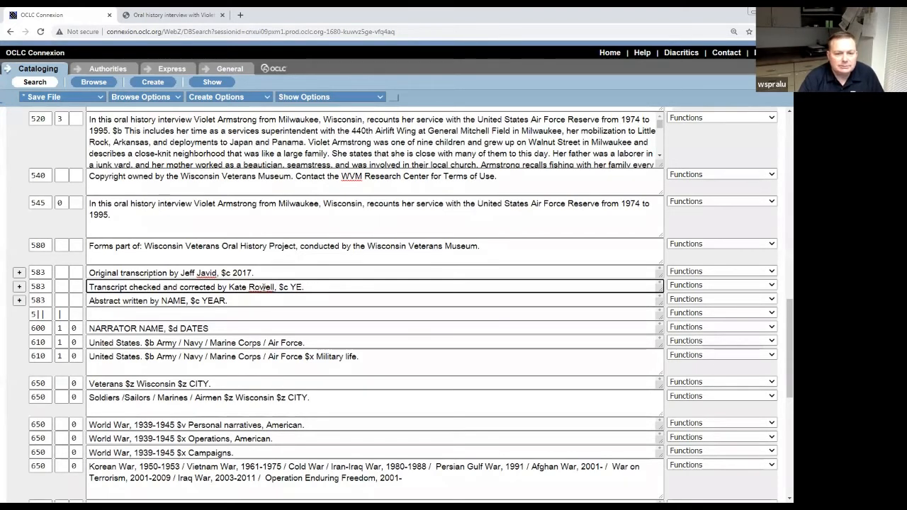
type("2018")
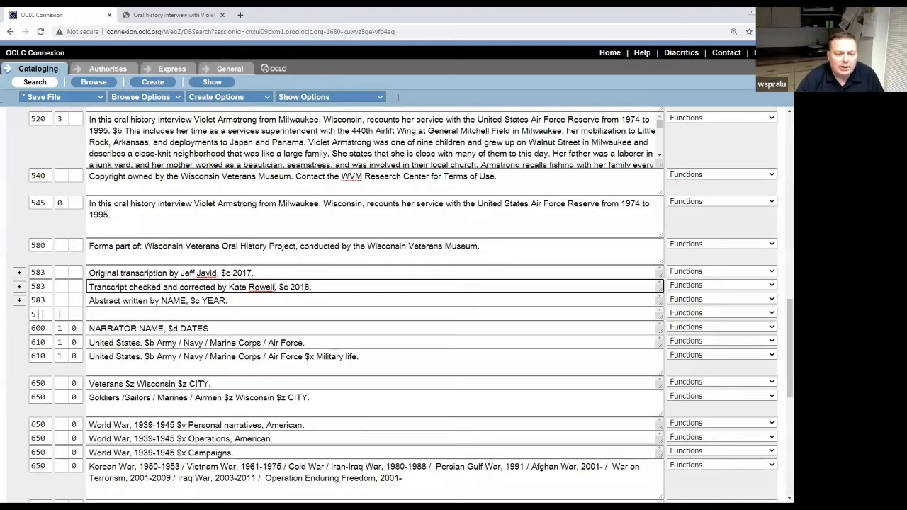
Enter the abstract writer's name and 2021 in the third 583 note.
left_click(195, 301)
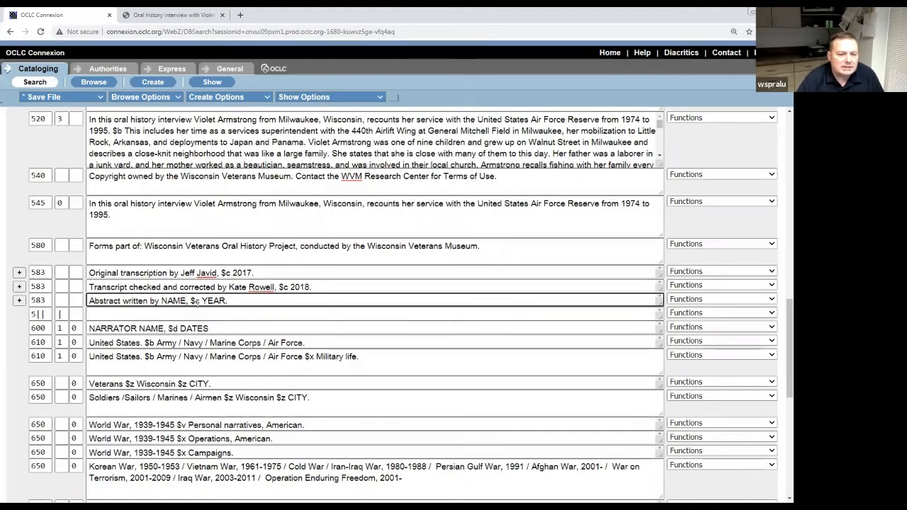
key("BackSpace")
key("BackSpace")
key("BackSpace")
key("BackSpace")
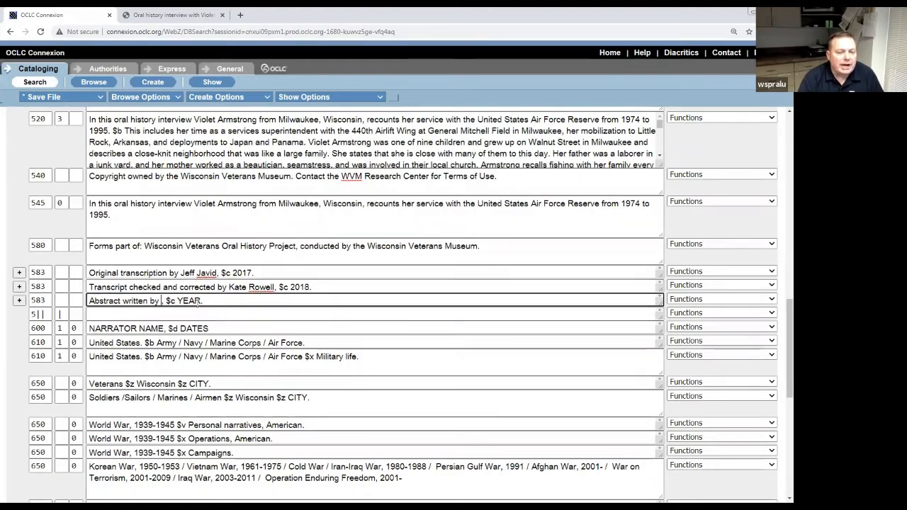
type("Luke D.")
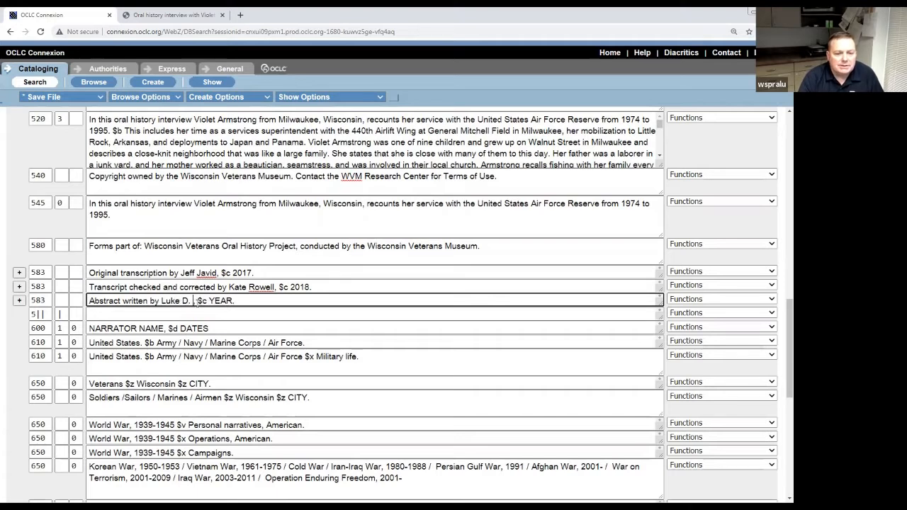
type(" Sprague")
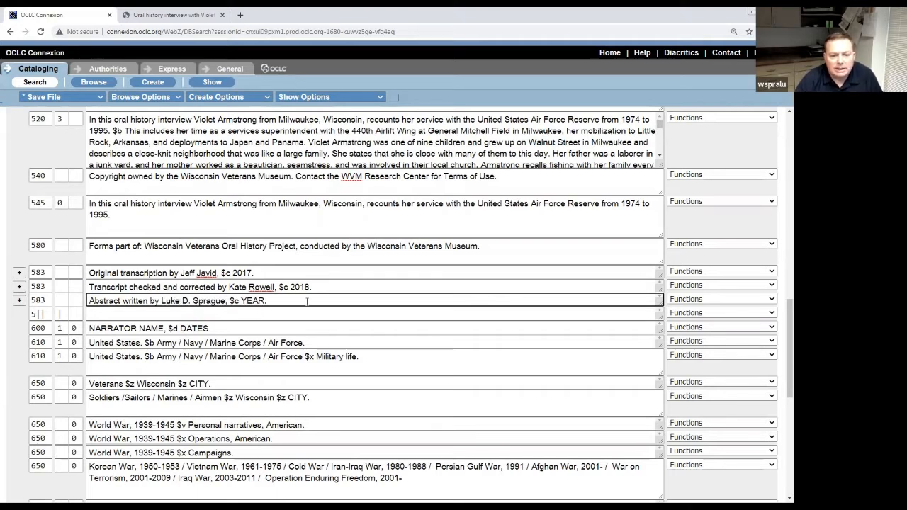
key("BackSpace")
key("BackSpace")
key("BackSpace")
key("BackSpace")
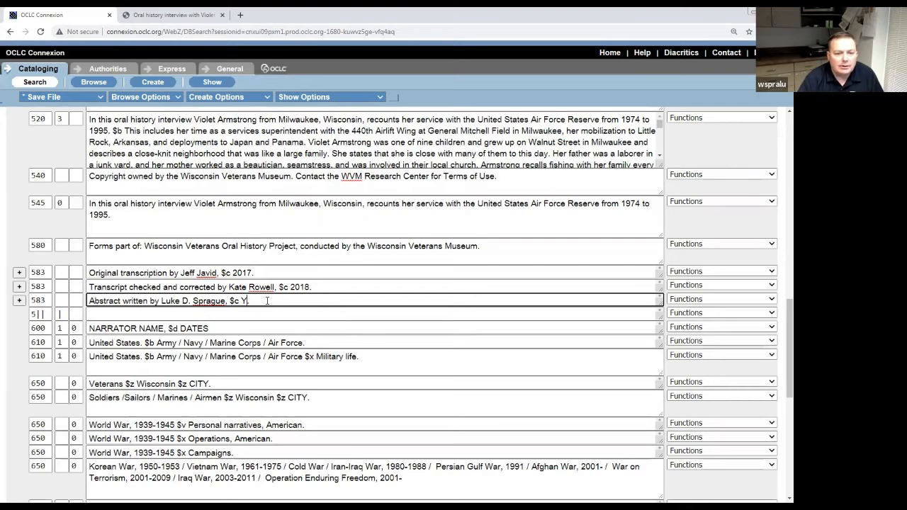
key("BackSpace")
type("2021.")
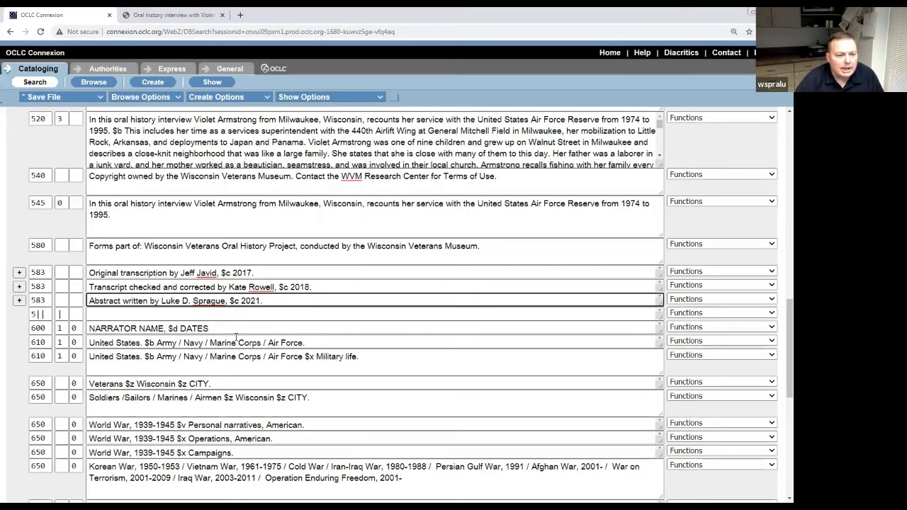
left_click(245, 315)
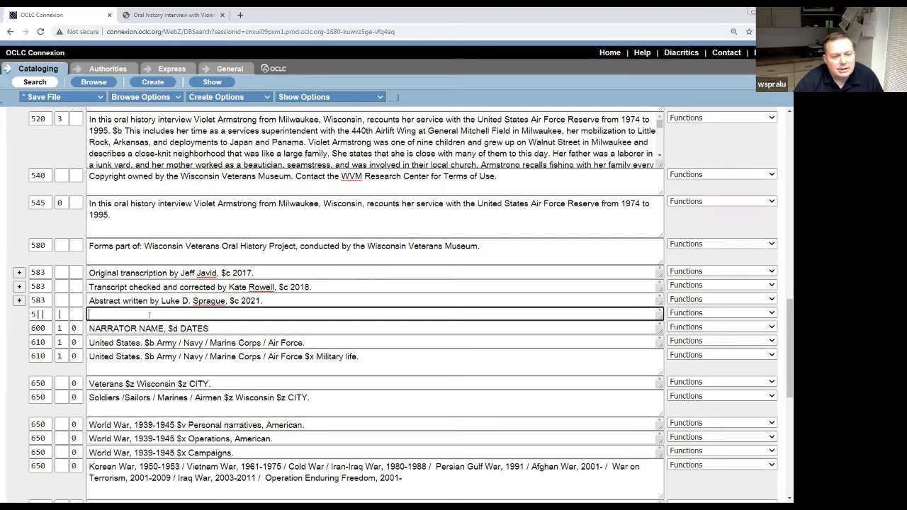
left_click(290, 287)
scroll(290, 307, "down", 1)
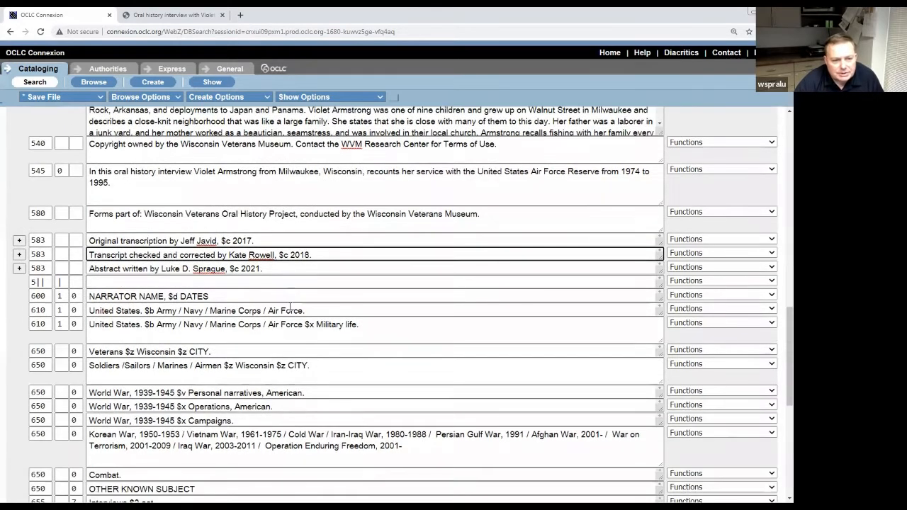
scroll(290, 307, "down", 2)
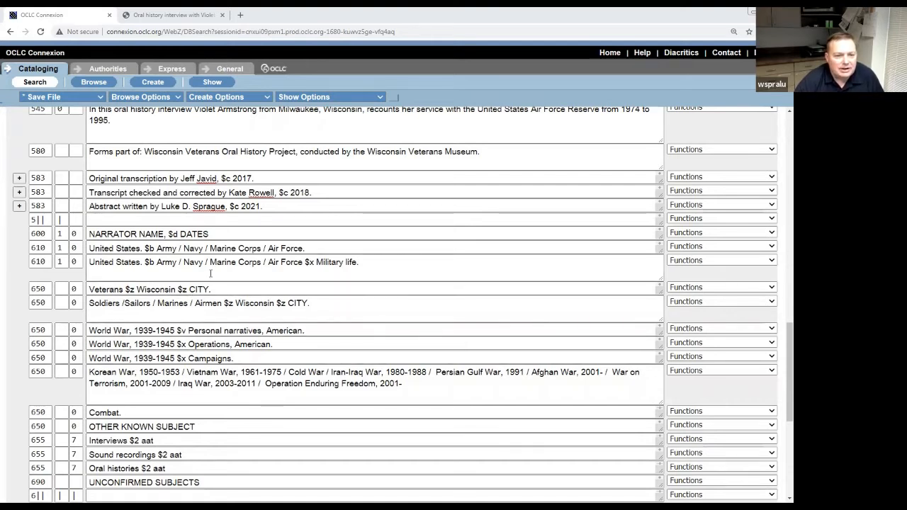
left_click(166, 234)
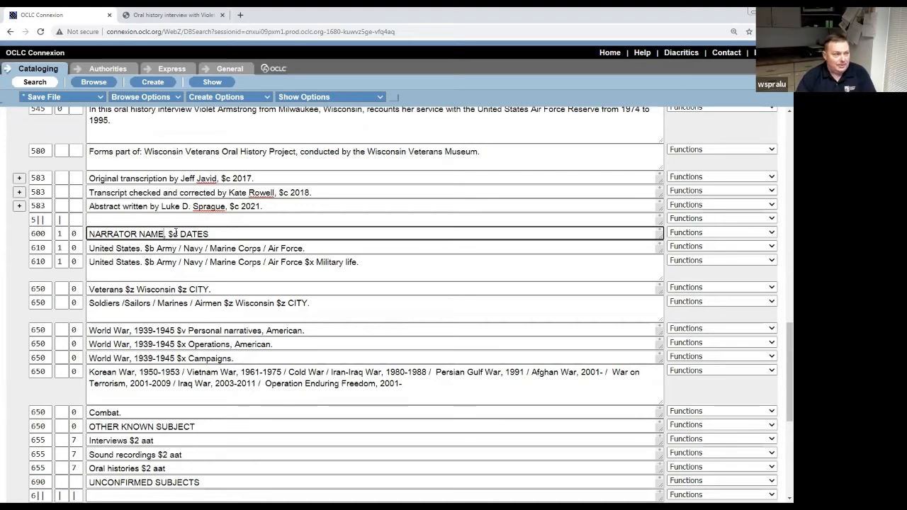
Replace the 600 NARRATOR NAME and DATES placeholders with the interviewee's name and 1947-.
key("BackSpace")
key("BackSpace")
key("BackSpace")
key("BackSpace")
key("BackSpace")
key("BackSpace")
key("BackSpace")
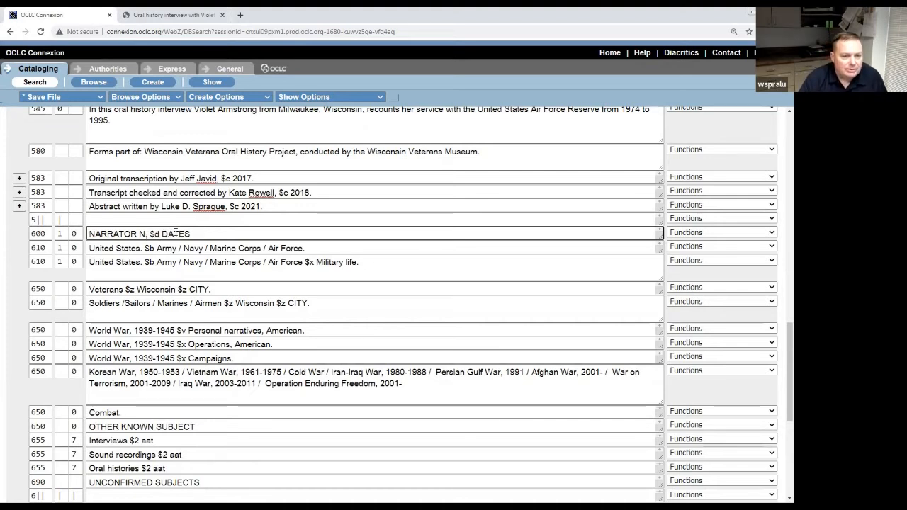
key("BackSpace")
key("BackSpace")
key("BackSpace")
key("BackSpace")
key("BackSpace")
key("BackSpace")
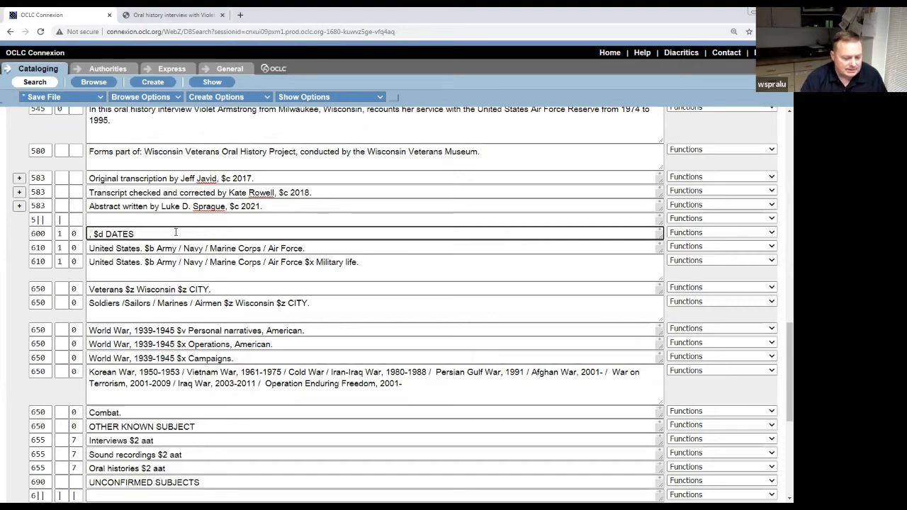
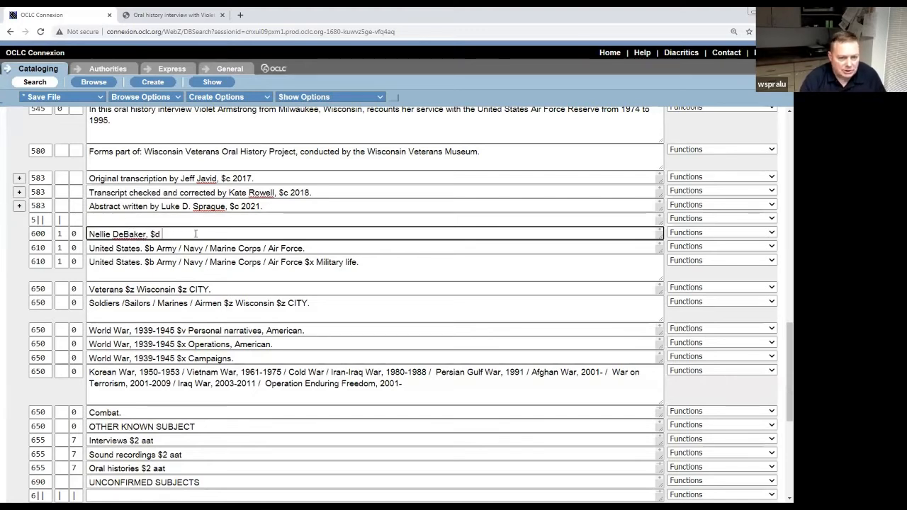
type("19")
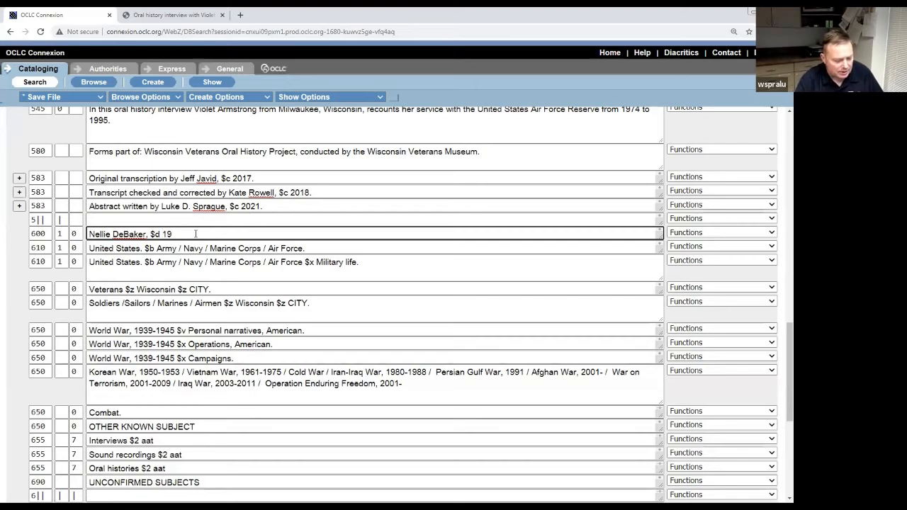
type("47- .")
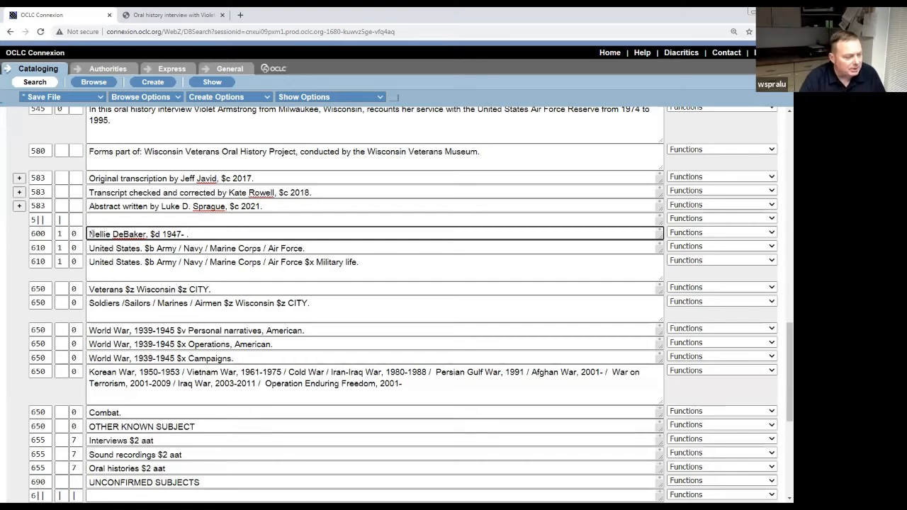
Invert the narrator heading to surname-first form, with the forename followed by the initial C.
left_click(90, 234)
type("DeBarker,")
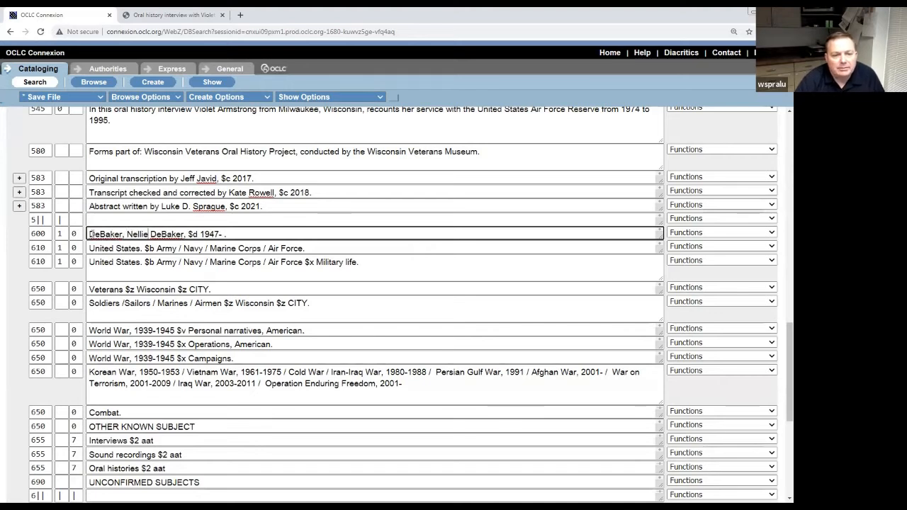
key("ctrl+Right")
key("Delete")
key("Delete")
key("Delete")
key("Delete")
key("Delete")
key("Delete")
key("Delete")
key("BackSpace")
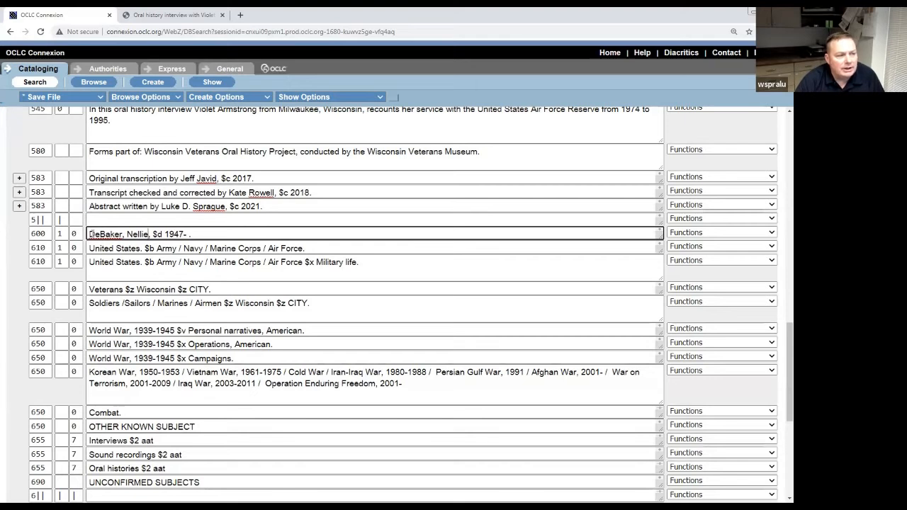
type("C.")
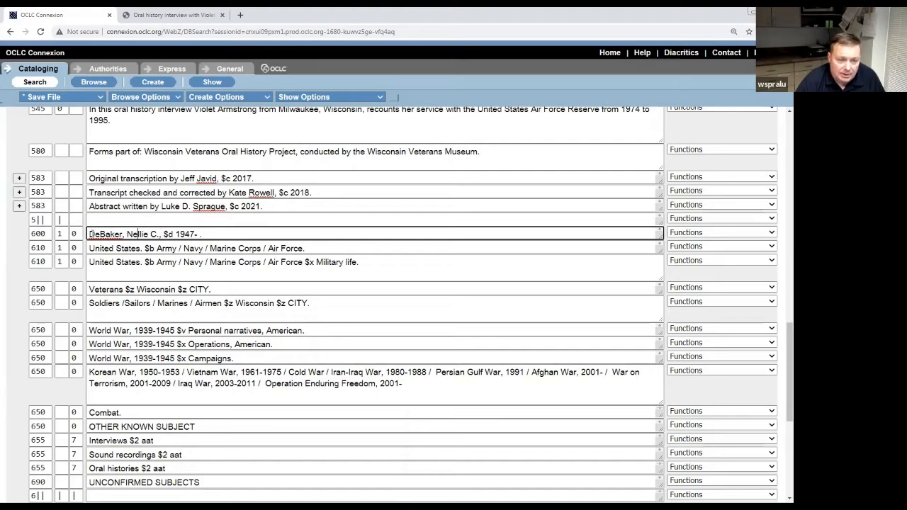
Add the second surname, trying a hyphen first, then settling on the space-separated form.
key("Left")
key("Left")
key("Left")
key("Left")
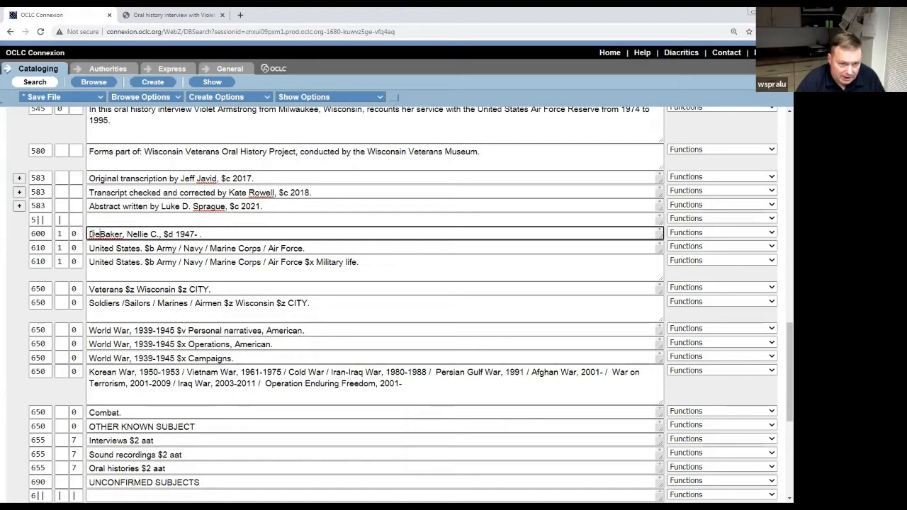
key("BackSpace")
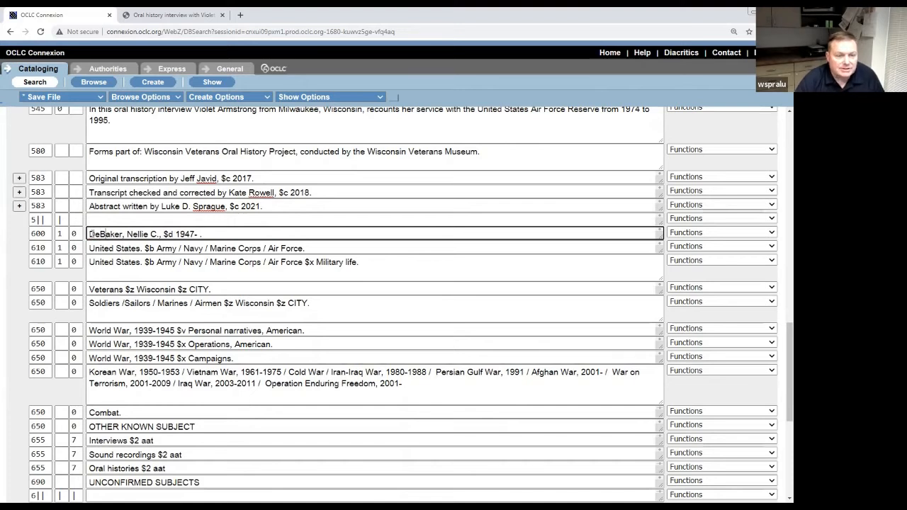
double_click(90, 233)
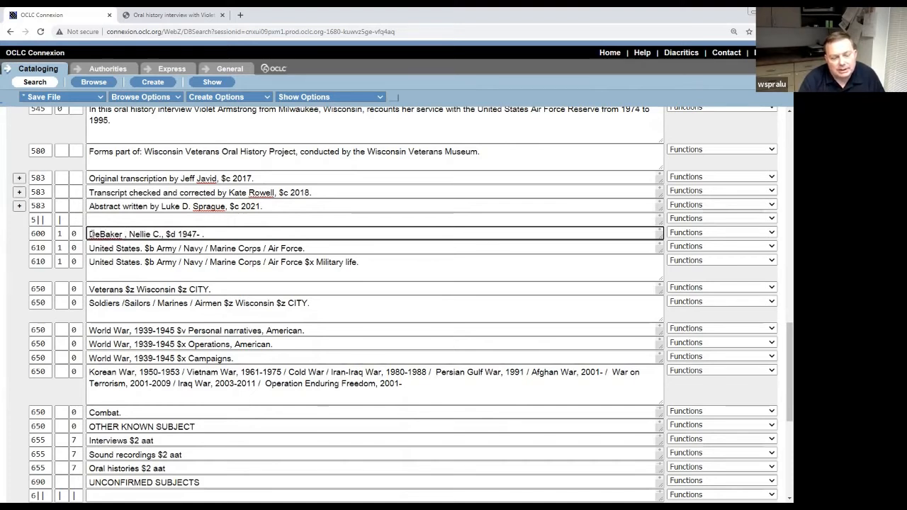
key("BackSpace")
type("=")
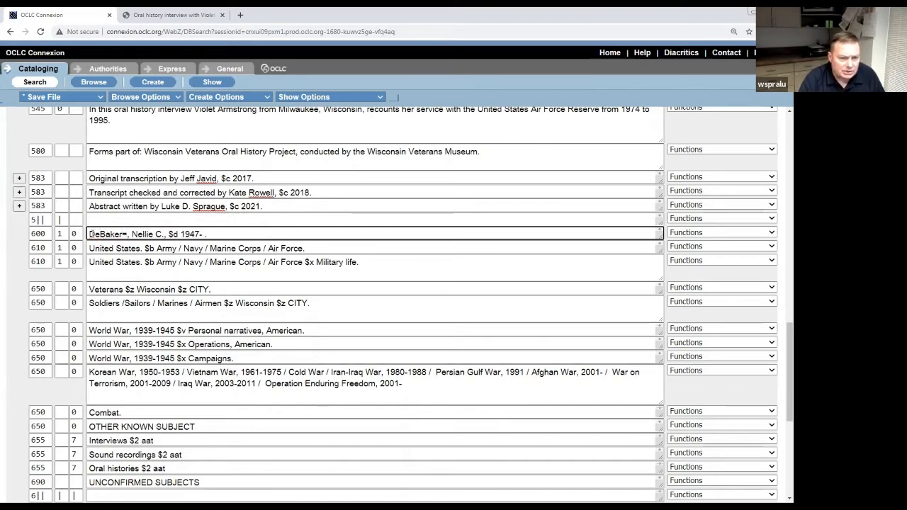
key("BackSpace")
type("-S")
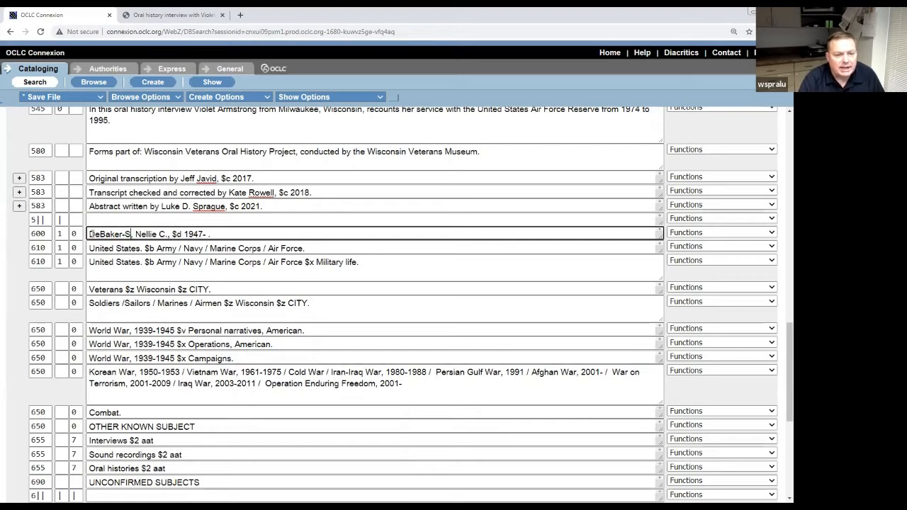
type("mith")
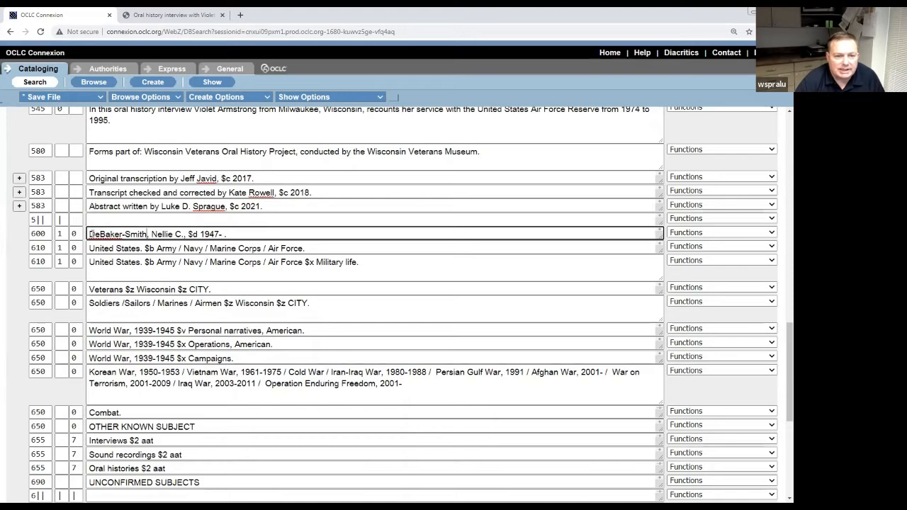
key("BackSpace")
key("BackSpace")
key("BackSpace")
key("BackSpace")
key("BackSpace")
key("BackSpace")
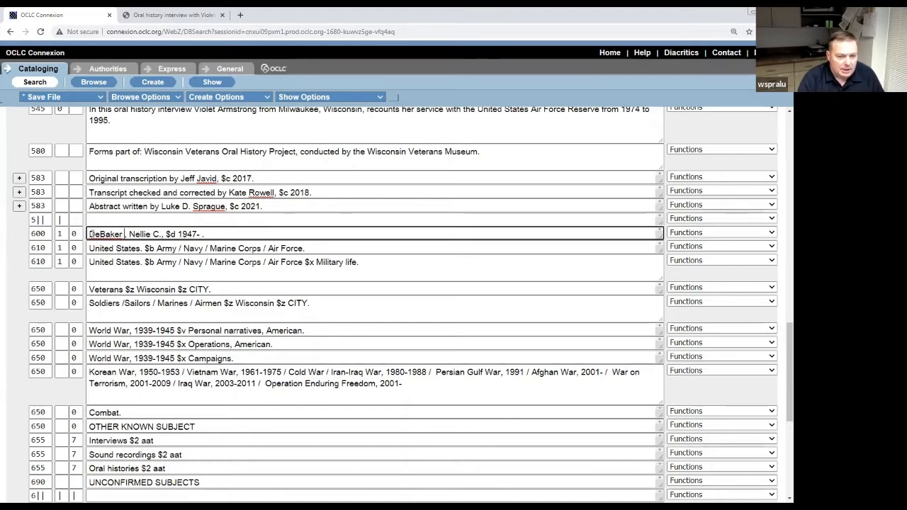
type("Jone")
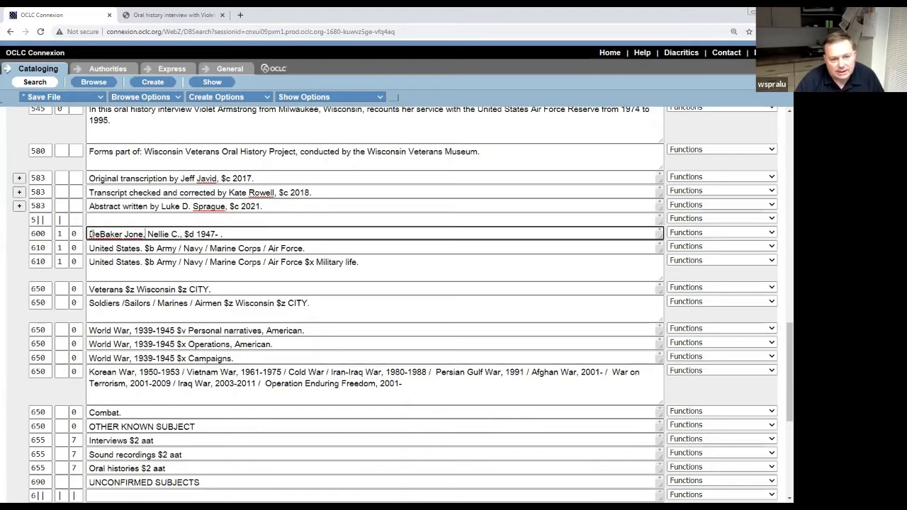
type("s")
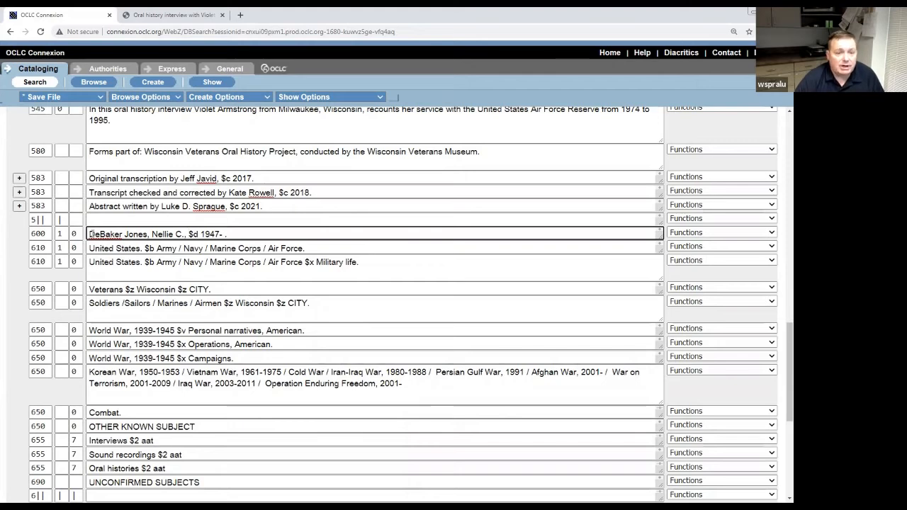
Select the first 610 United States heading row and open its Functions dropdown.
left_click(312, 250)
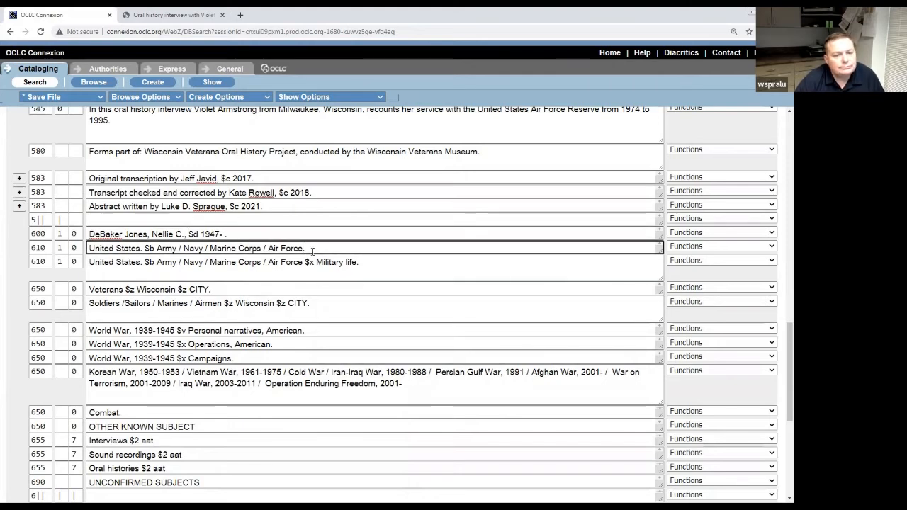
scroll(312, 251, "down", 1)
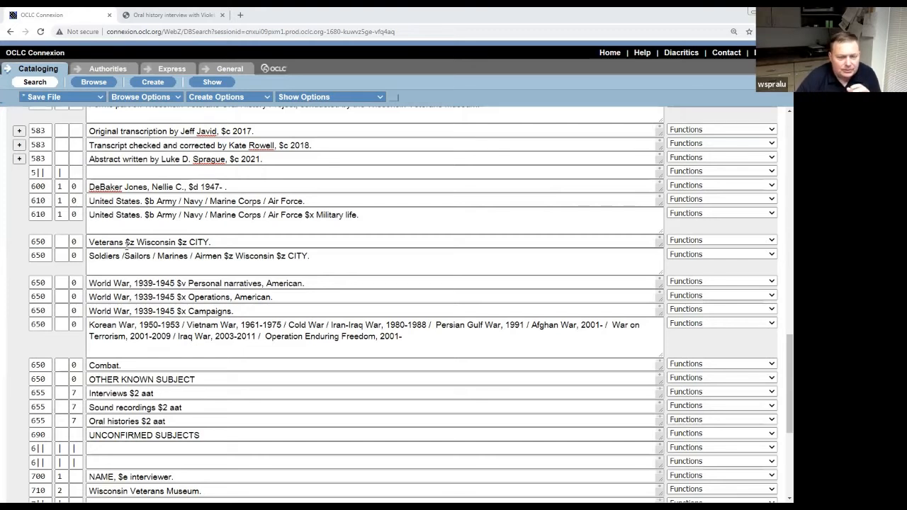
double_click(47, 202)
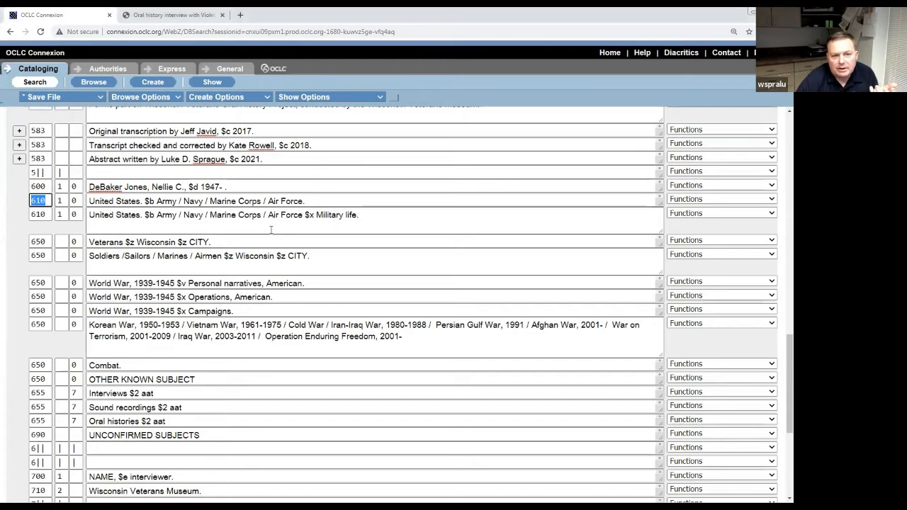
left_click(773, 202)
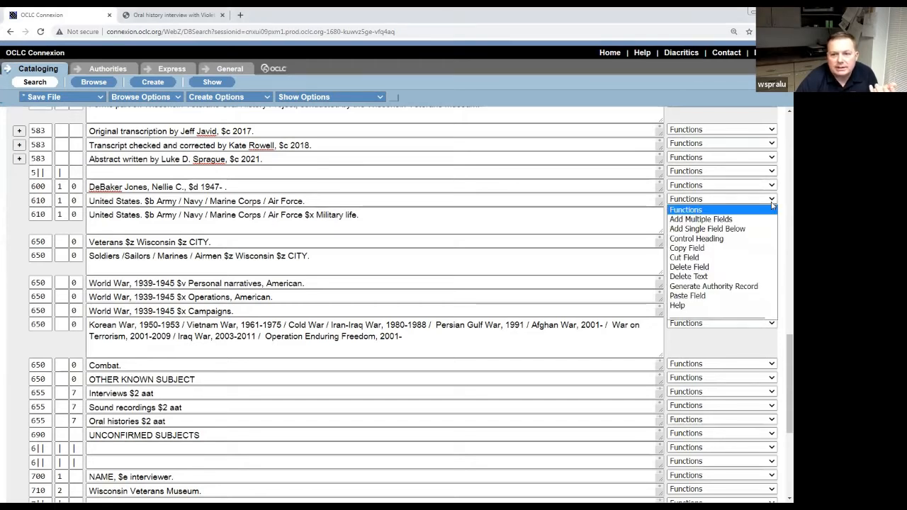
Insert a blank 610 field below the first 610 heading and place the cursor at its indicators.
left_click(756, 230)
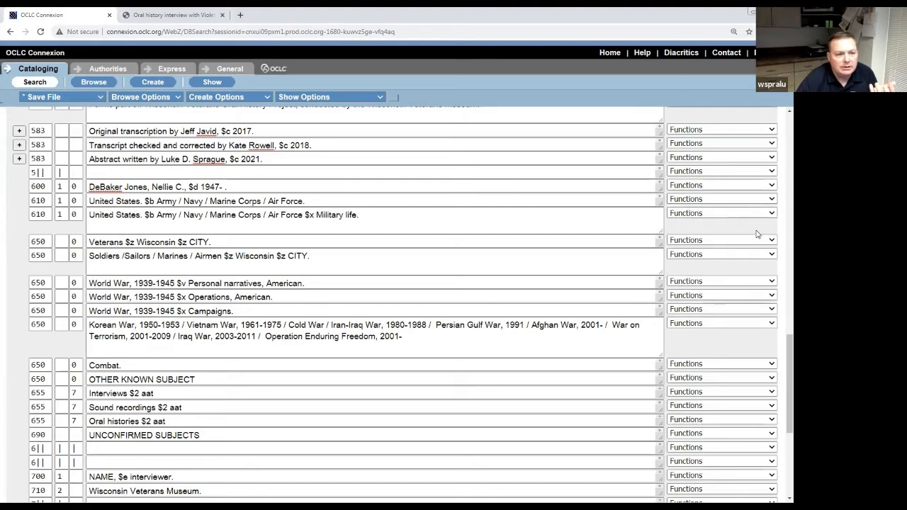
scroll(735, 275, "down", 1)
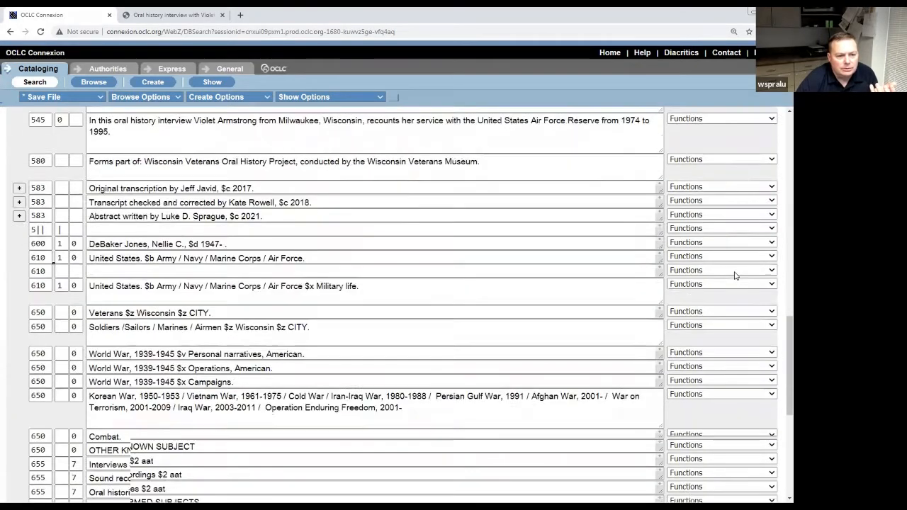
double_click(38, 265)
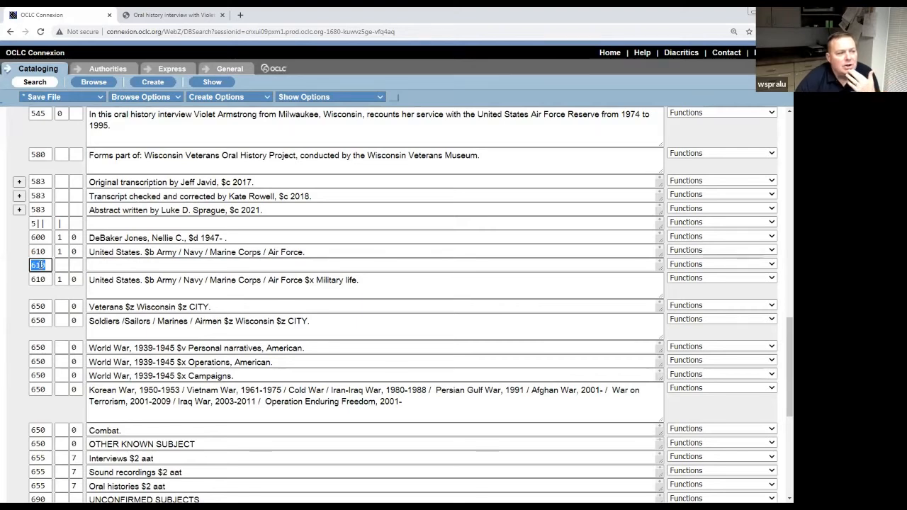
left_click(60, 265)
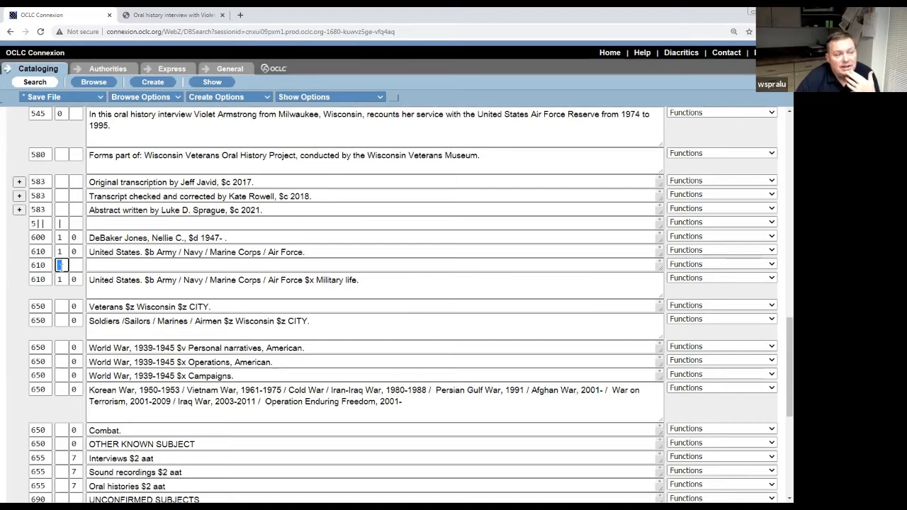
left_click(78, 265)
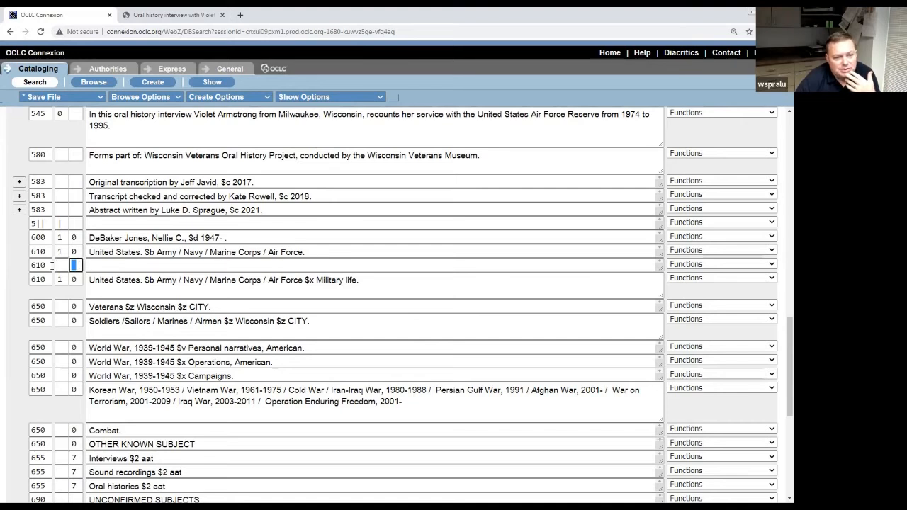
left_click(61, 266)
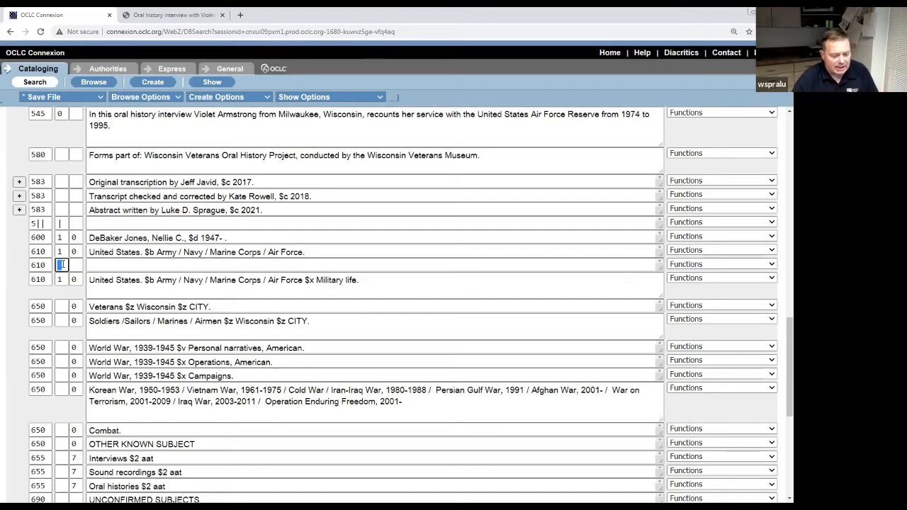
Fill the new 610 with indicators 1 0 and the heading 'United States. $b Army'.
type("1")
type("0")
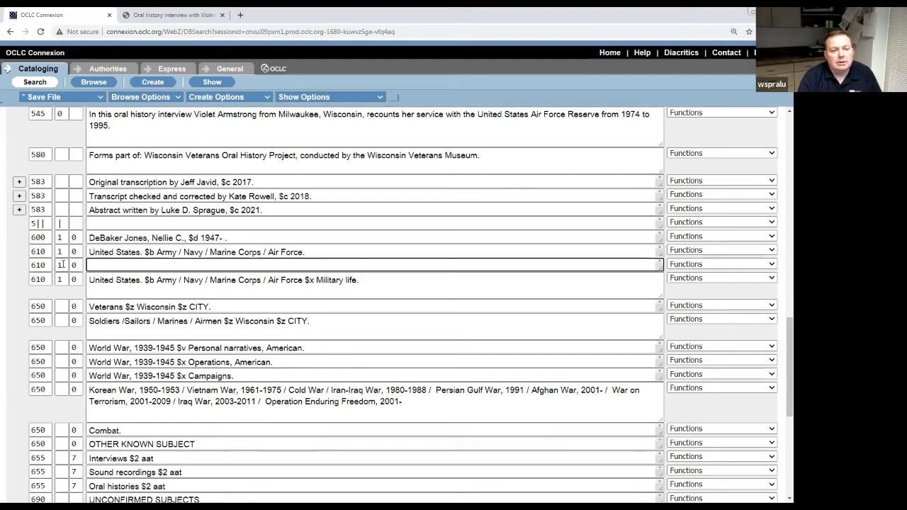
type("Untie")
key("BackSpace")
key("BackSpace")
key("BackSpace")
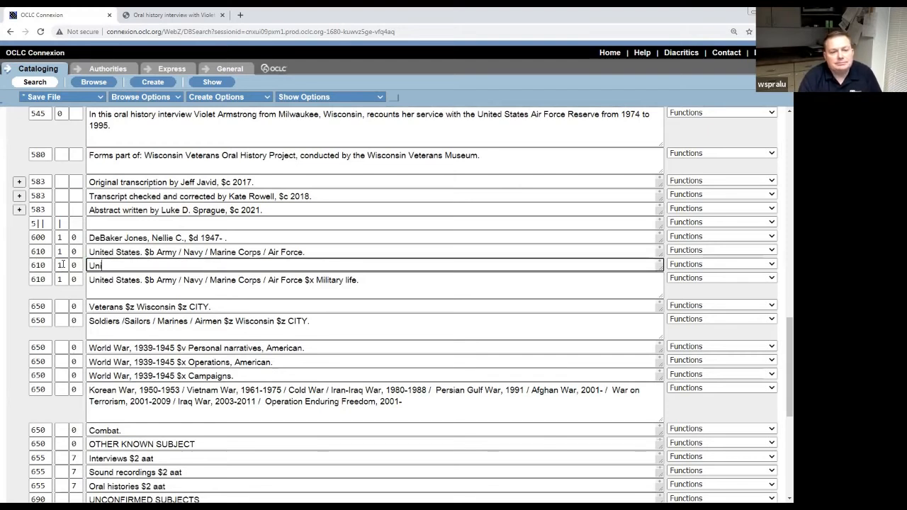
key("BackSpace")
key("BackSpace")
key("BackSpace")
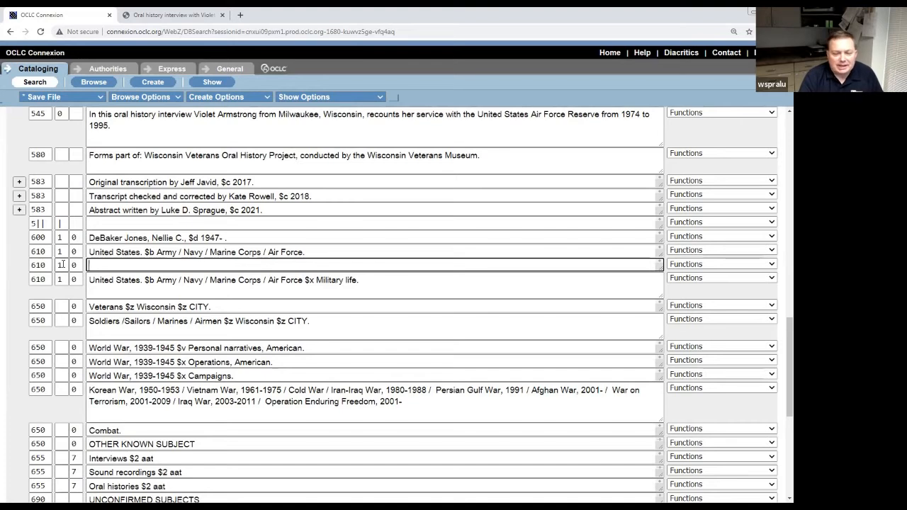
type("$a")
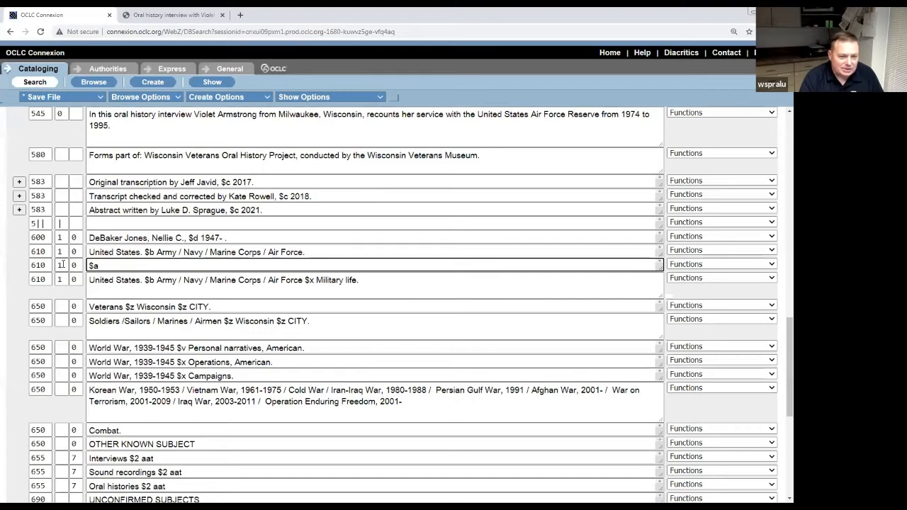
key("BackSpace")
key("BackSpace")
type("Un")
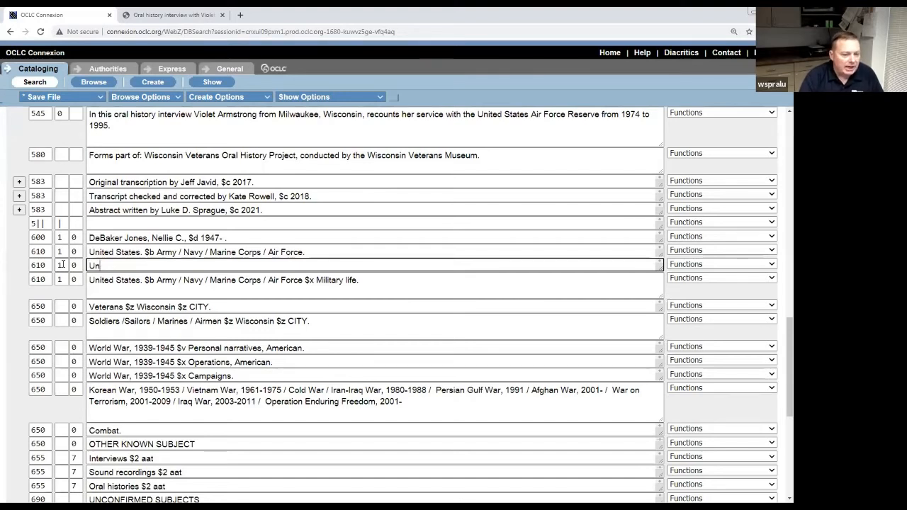
type("ited States")
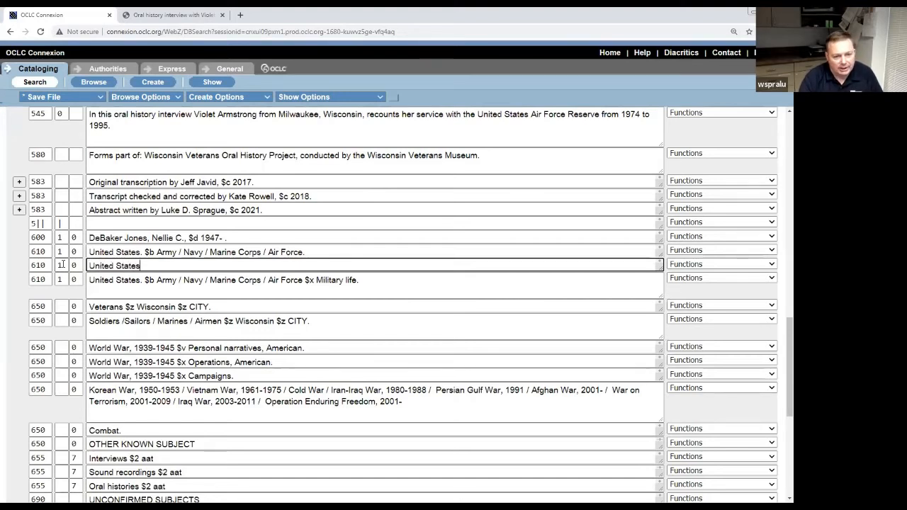
type(". $b ")
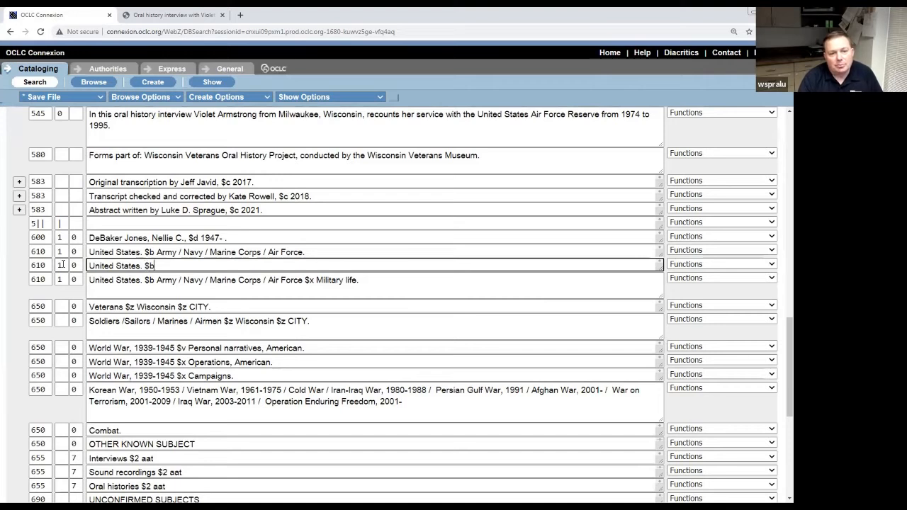
type("Army.")
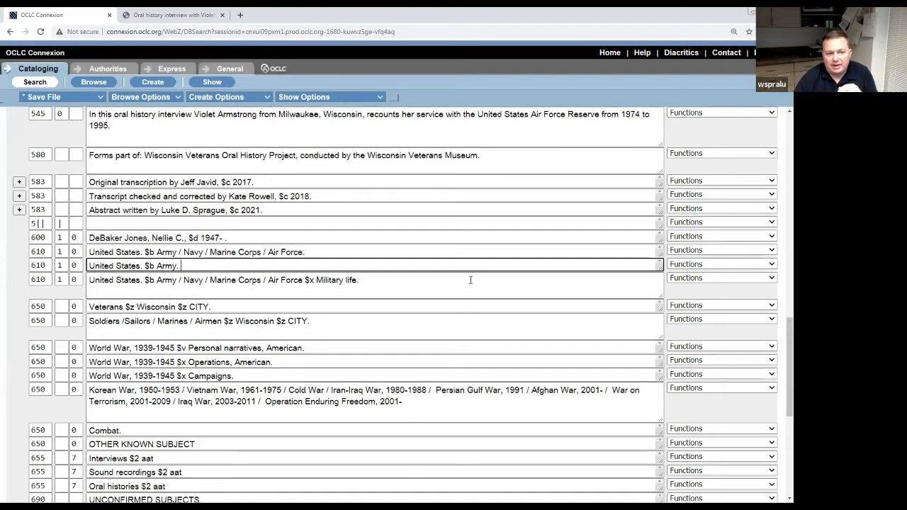
left_click(772, 264)
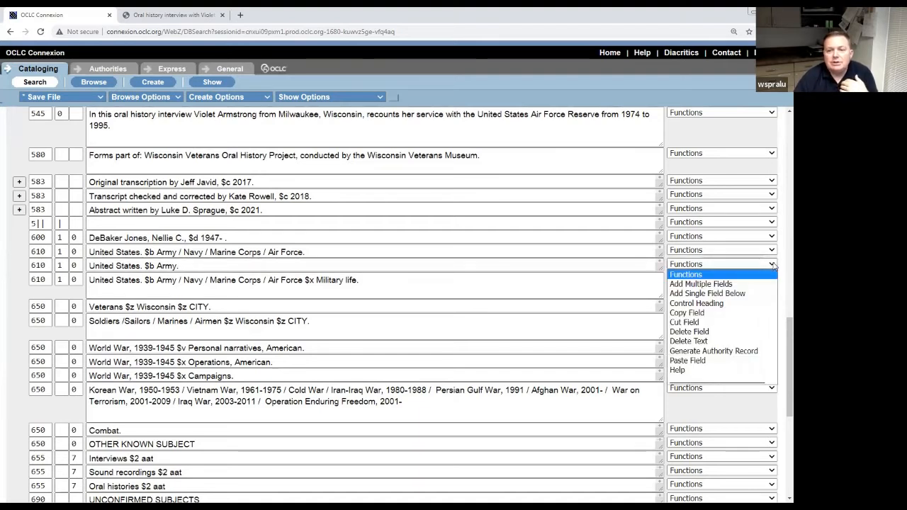
left_click(297, 266)
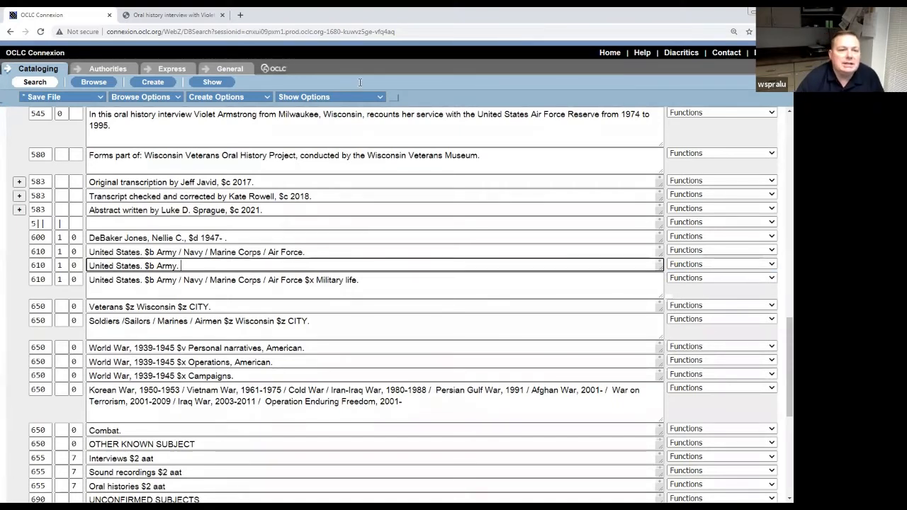
key("ctrl+Tab")
scroll(296, 418, "down", 10)
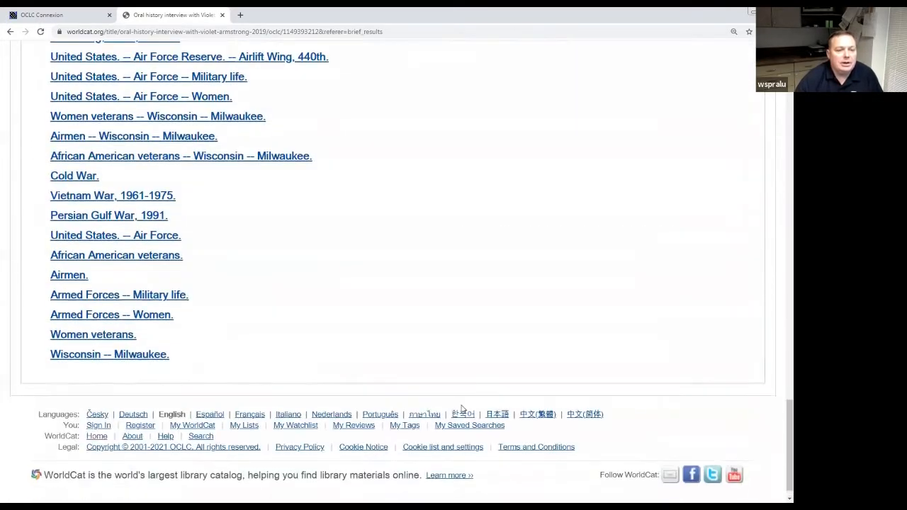
scroll(456, 393, "up", 2)
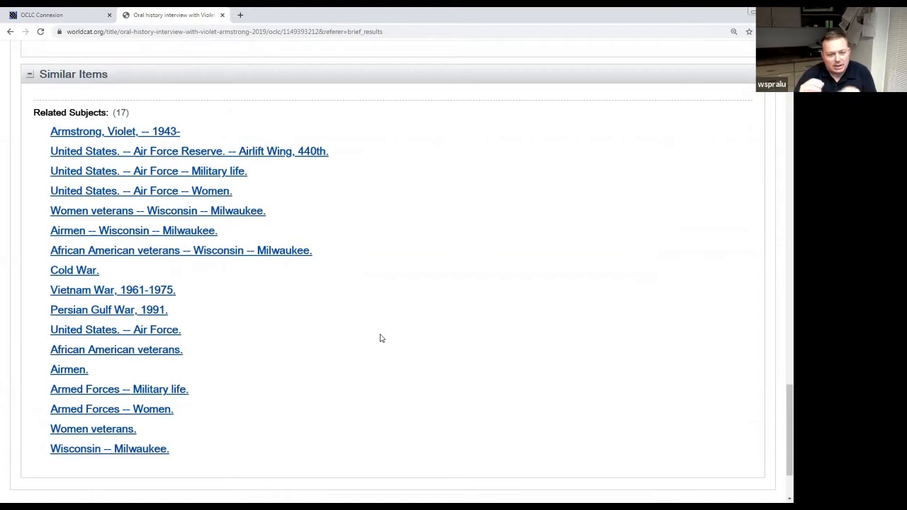
left_click(55, 18)
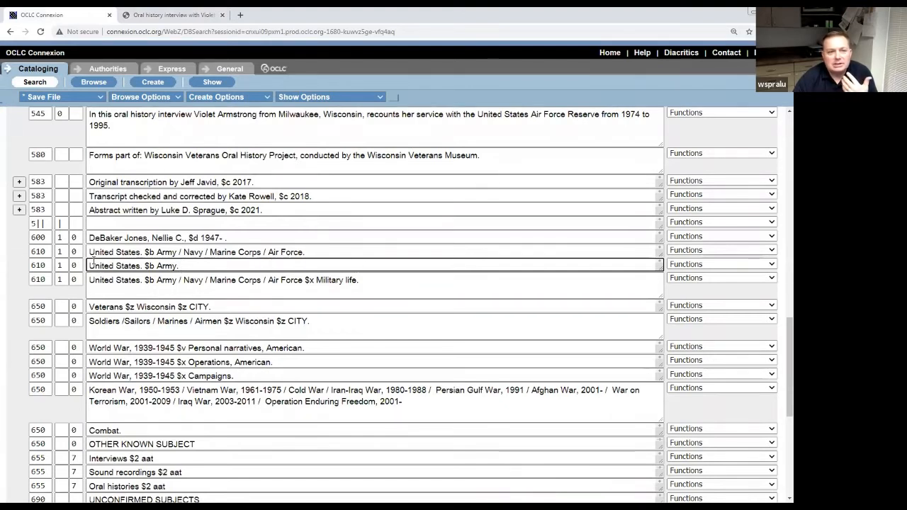
Close the WorldCat tab and load authorities.loc.gov in a new Chrome tab.
key("alt+Tab")
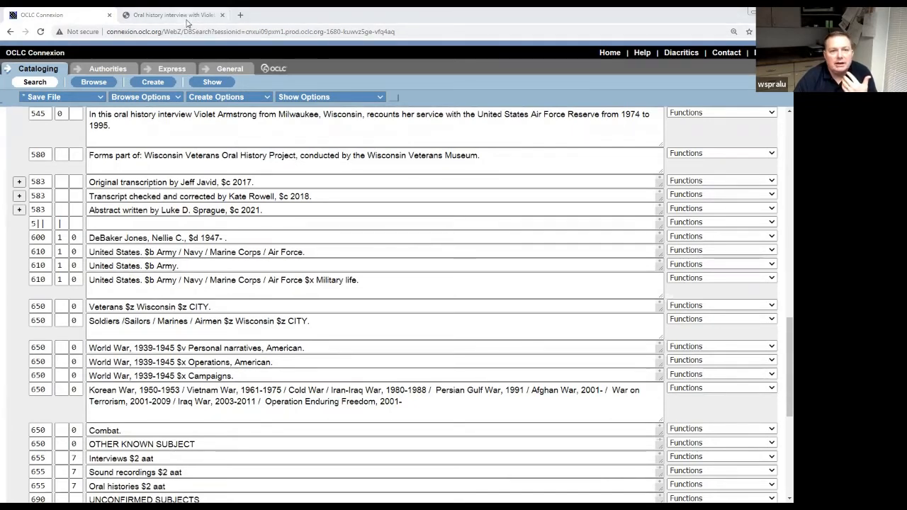
key("alt+Tab")
left_click(220, 15)
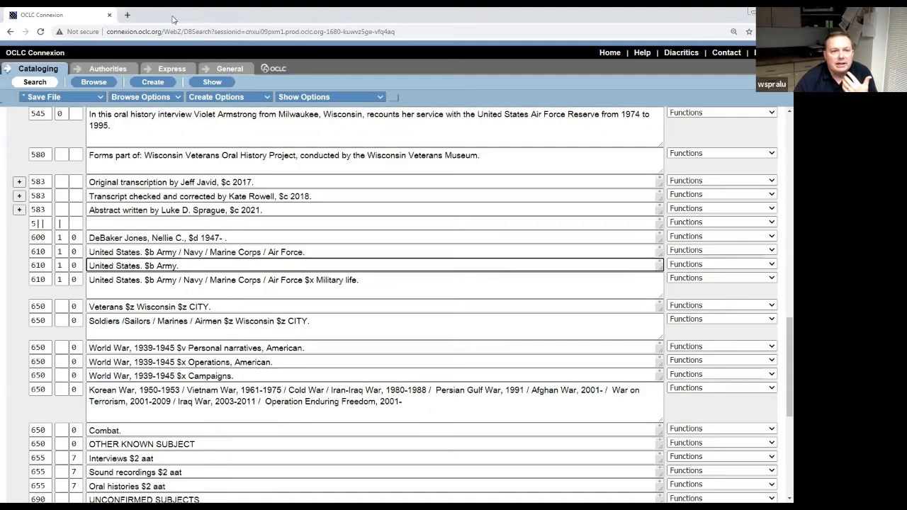
left_click(127, 15)
left_click(133, 31)
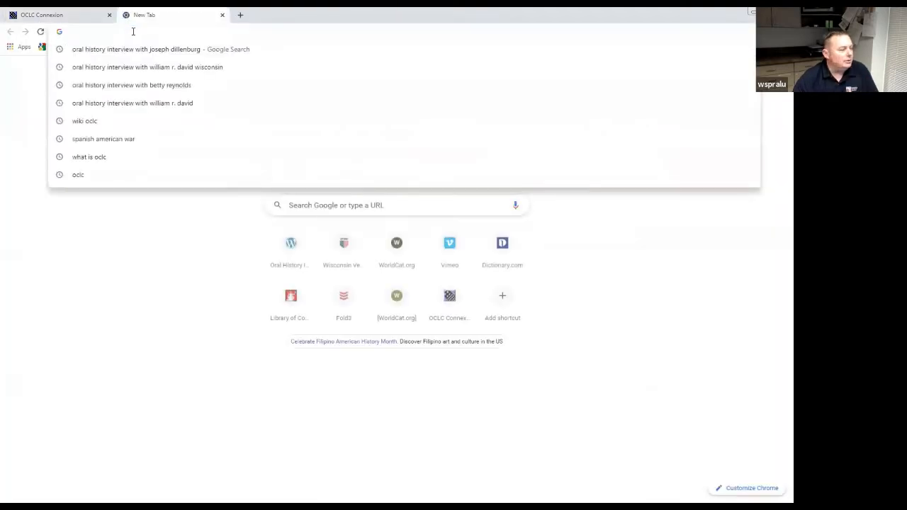
type("aut")
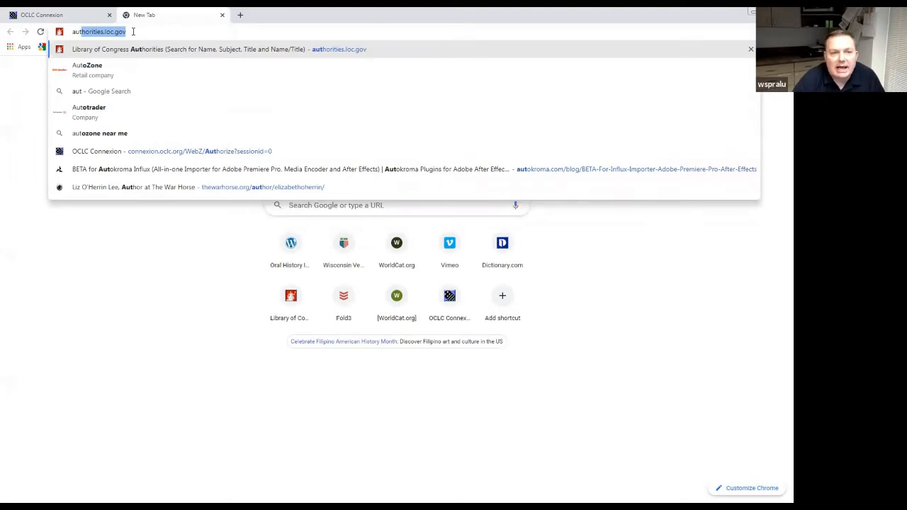
key("Right")
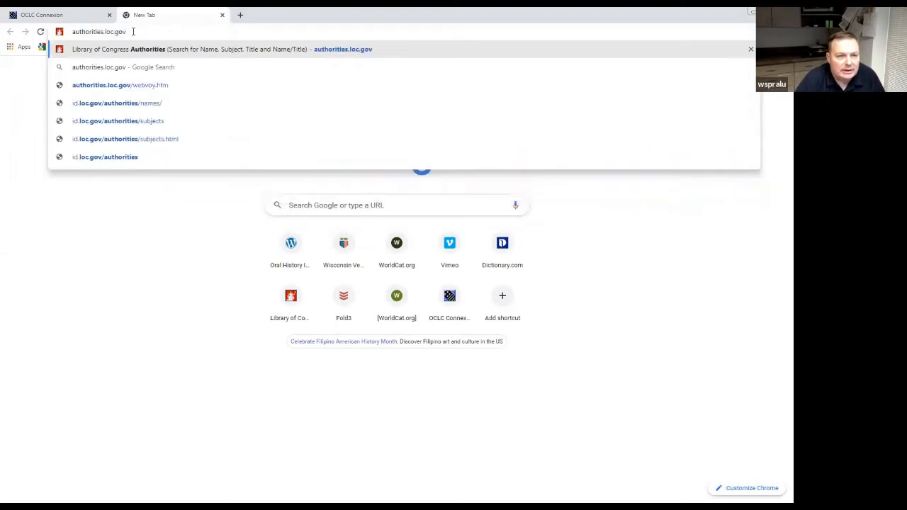
key("Return")
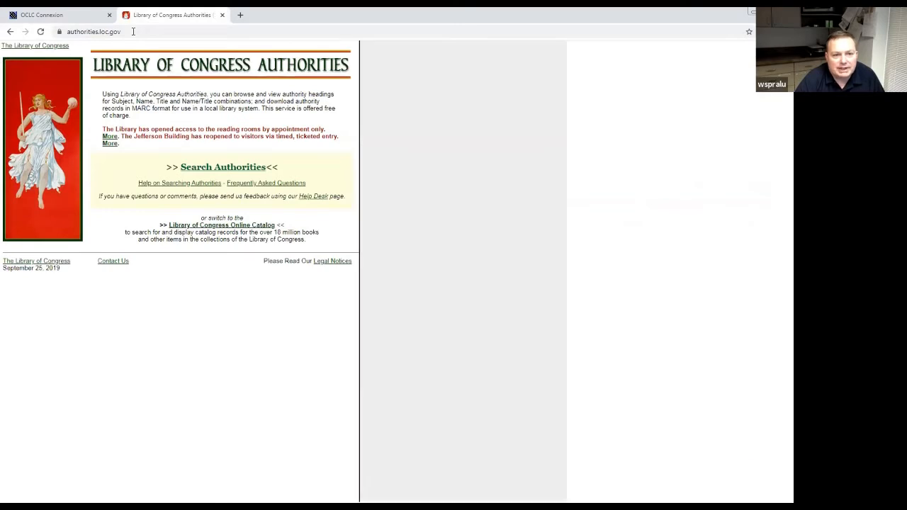
Open Search Authorities, comparing against the Connexion record's headings before returning to the search form.
left_click(238, 170)
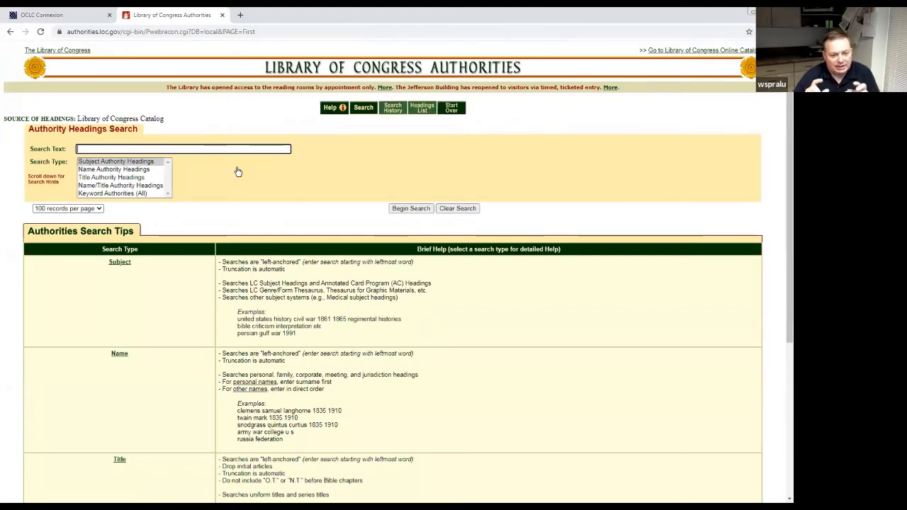
left_click(64, 15)
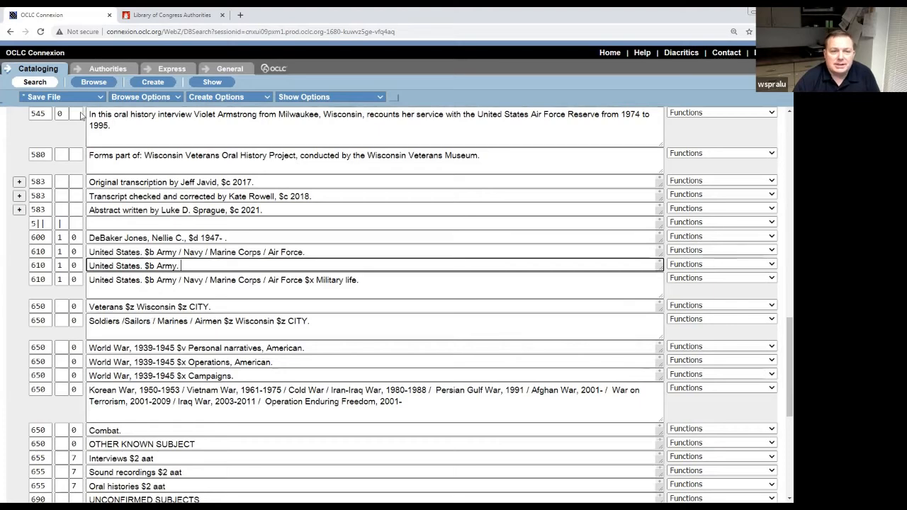
left_click(162, 15)
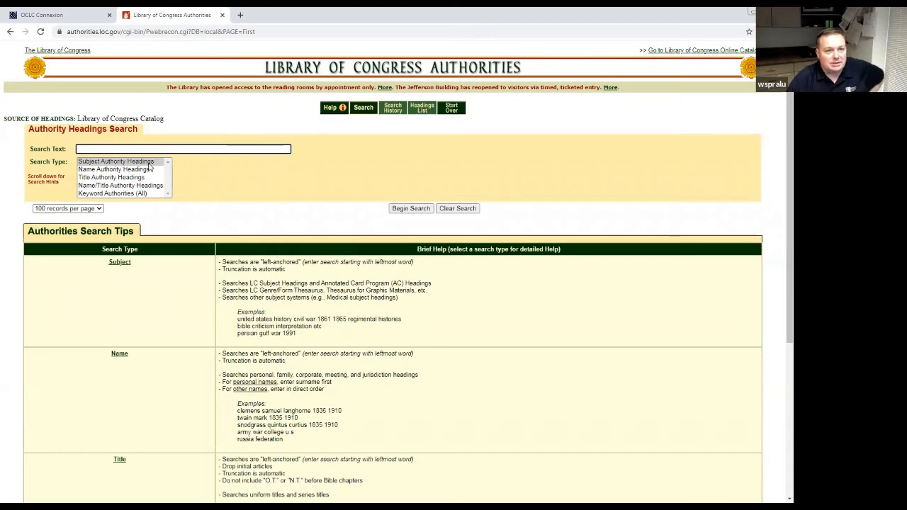
left_click(69, 14)
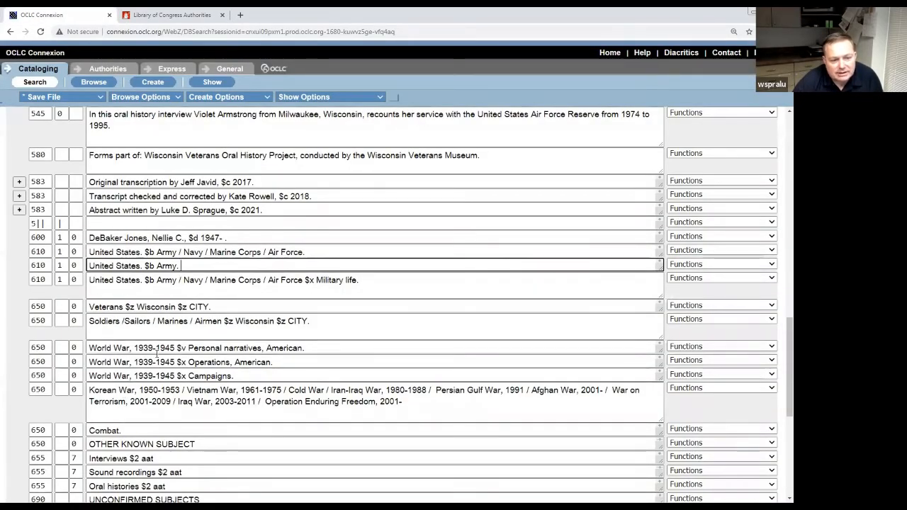
left_click(172, 17)
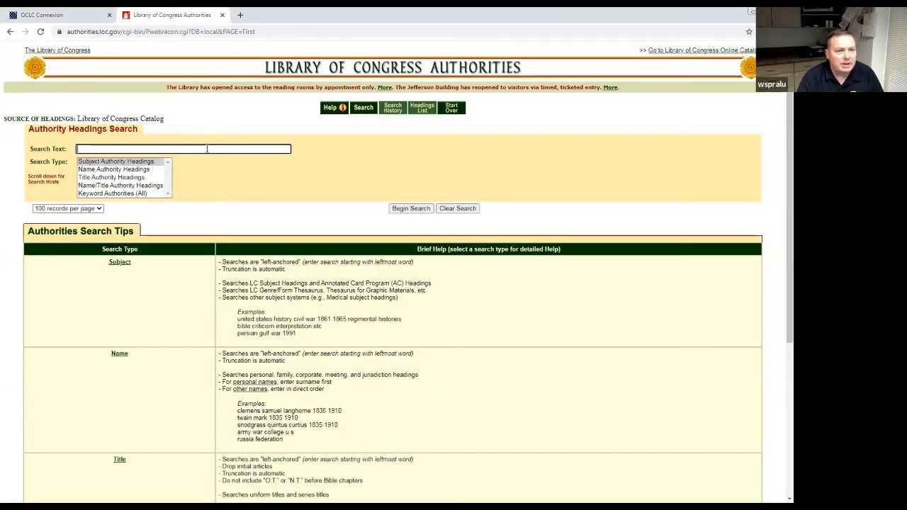
Search Subject Authority Headings for 'Cold War' and scroll through the 100 results.
type("Cold")
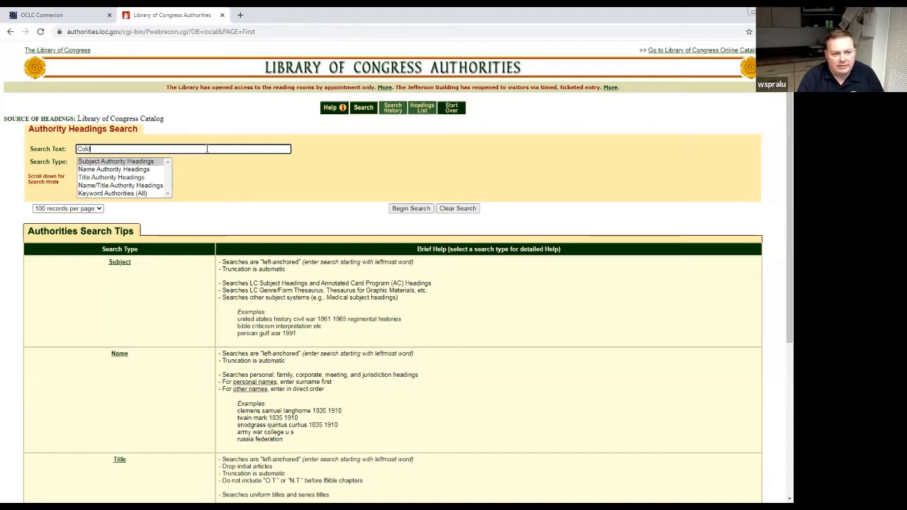
type(" War")
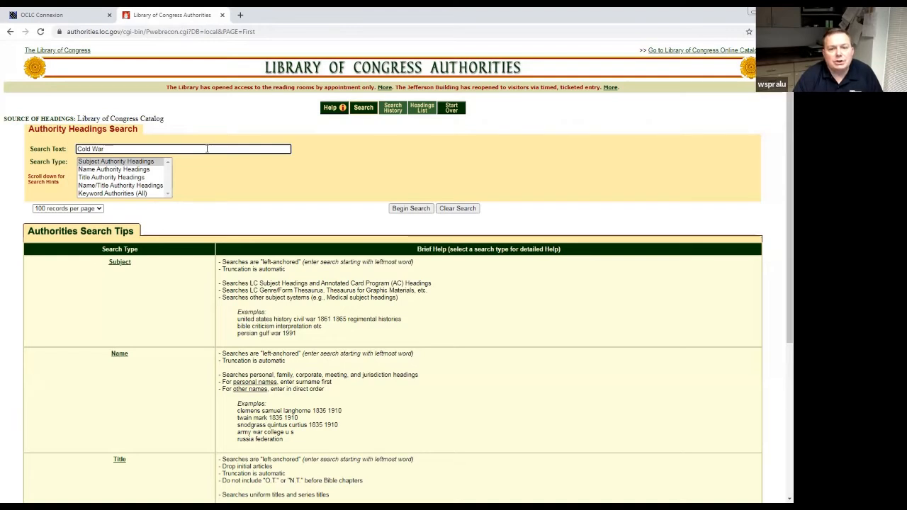
key("Return")
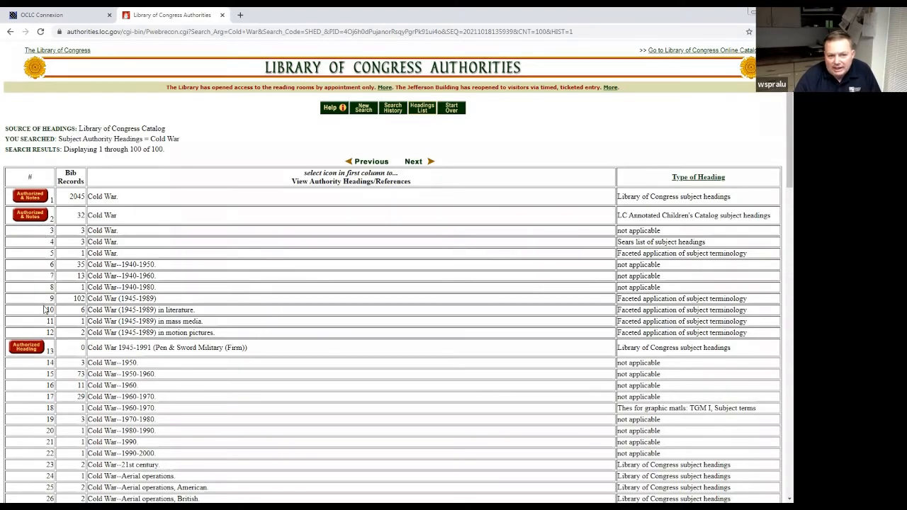
scroll(47, 310, "down", 3)
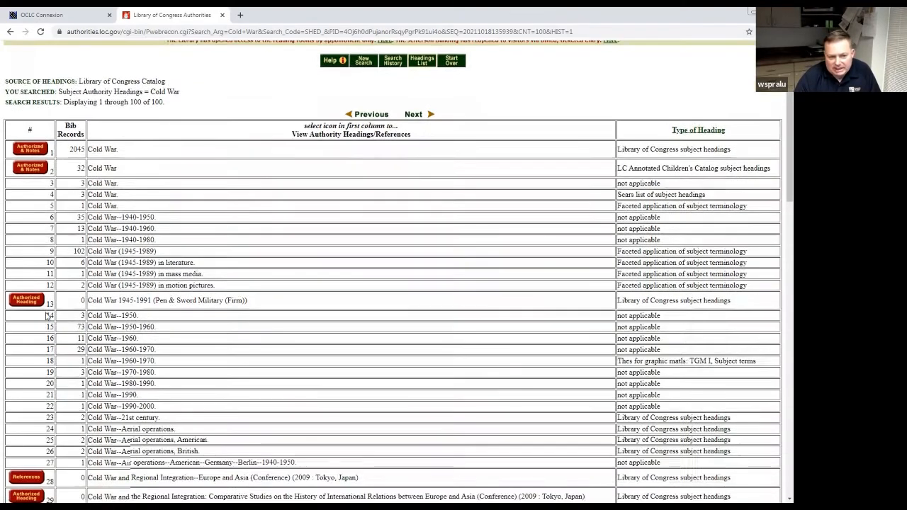
scroll(48, 310, "down", 3)
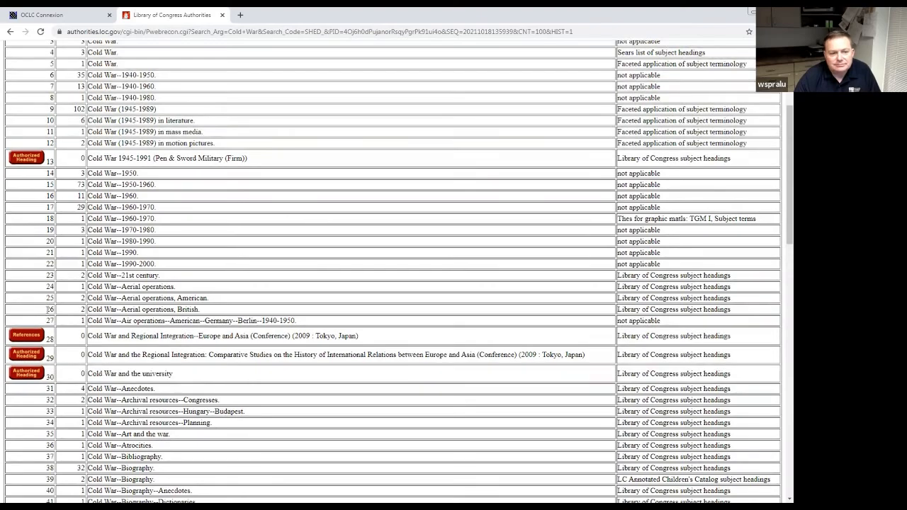
scroll(47, 313, "down", 1)
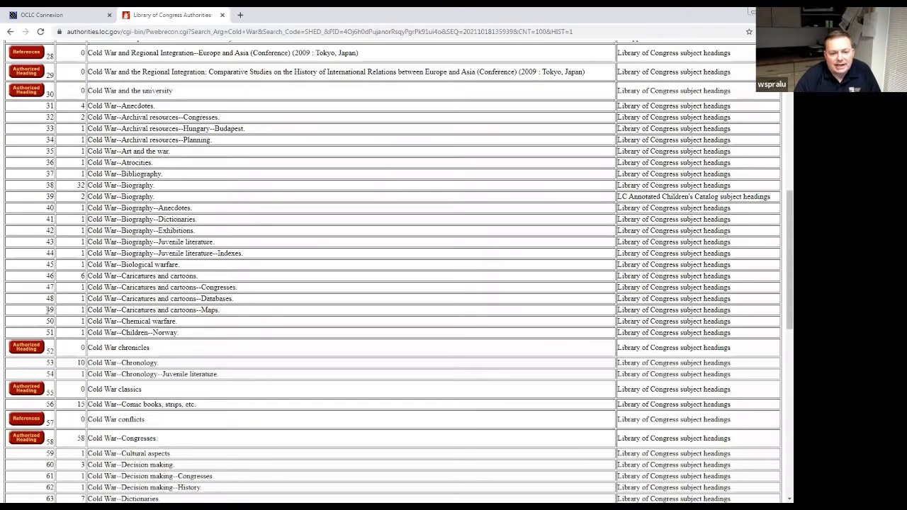
scroll(48, 311, "up", 7)
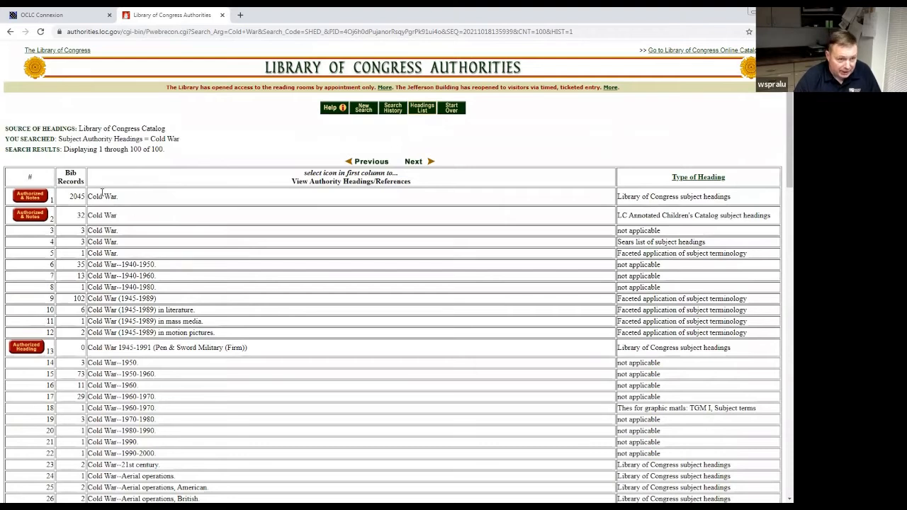
Open row 1's authority record for Cold War (sh 88005637), enlarging the page to read it.
left_click(24, 201)
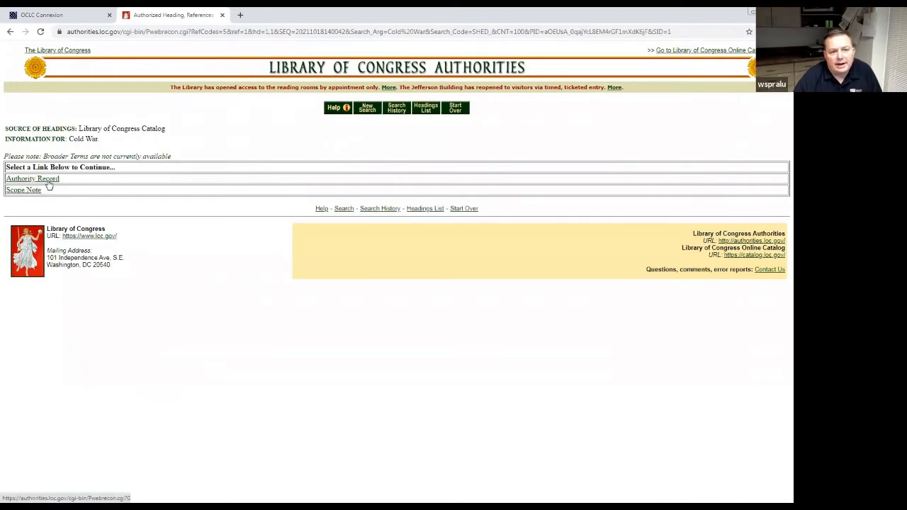
key("ctrl+plus")
key("ctrl+plus")
key("ctrl+plus")
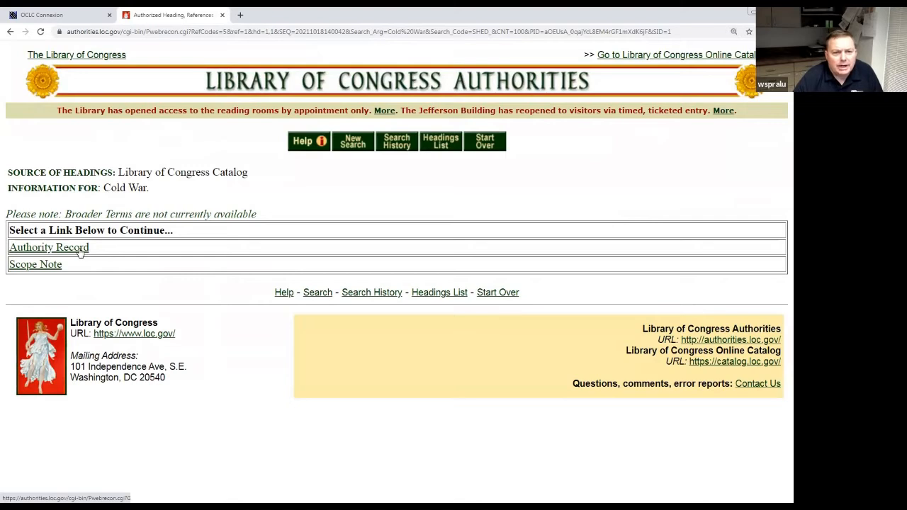
left_click(81, 253)
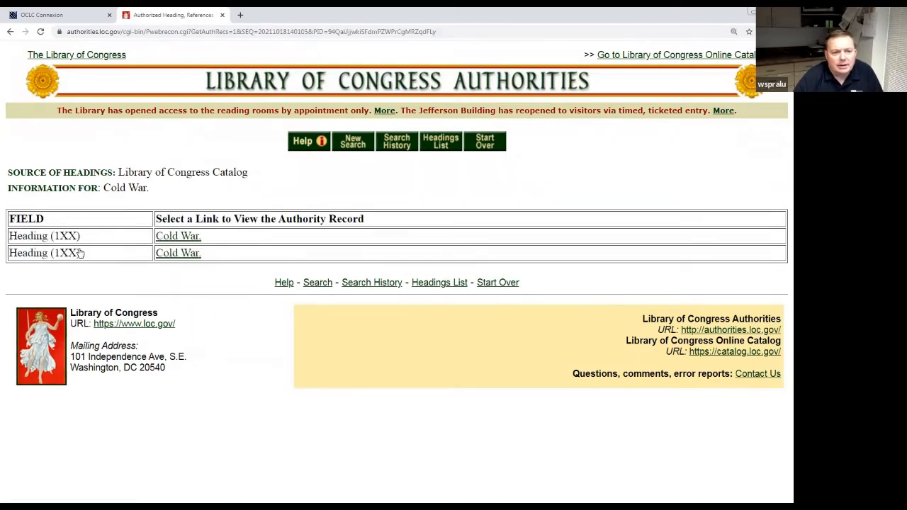
left_click(186, 238)
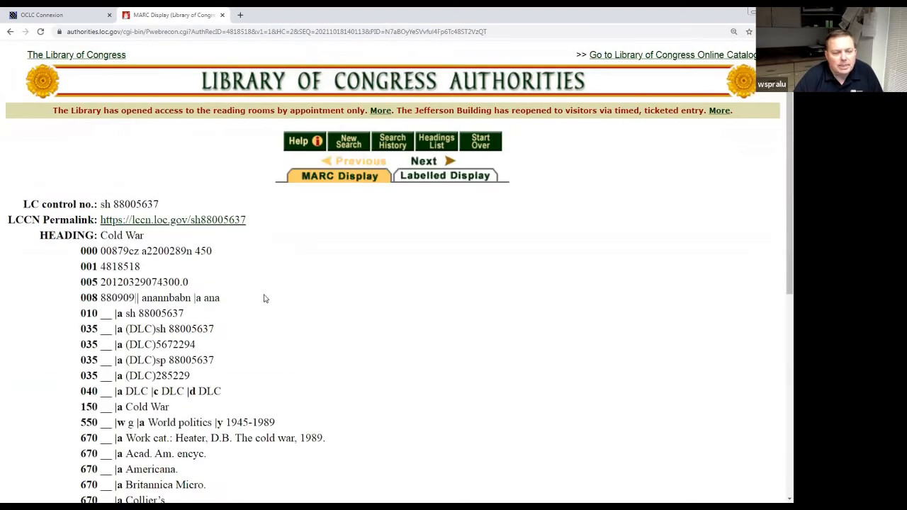
scroll(264, 298, "down", 3)
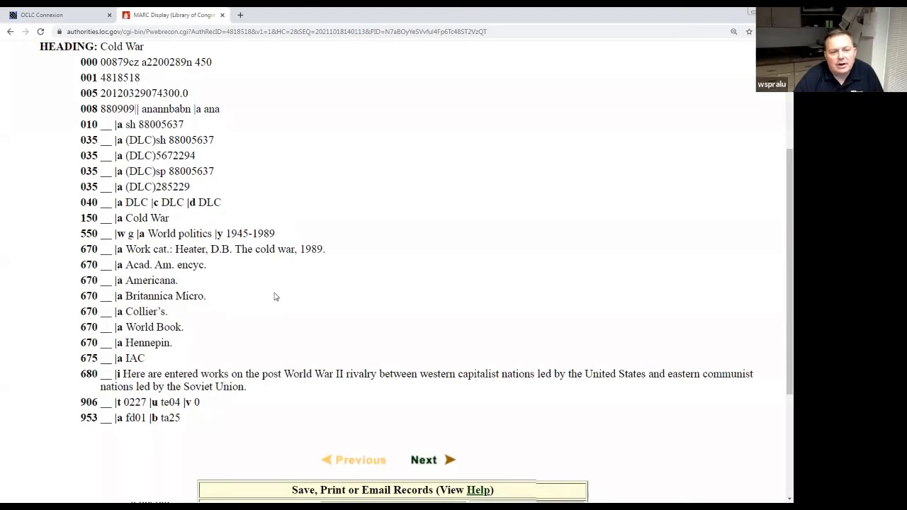
scroll(270, 296, "up", 1)
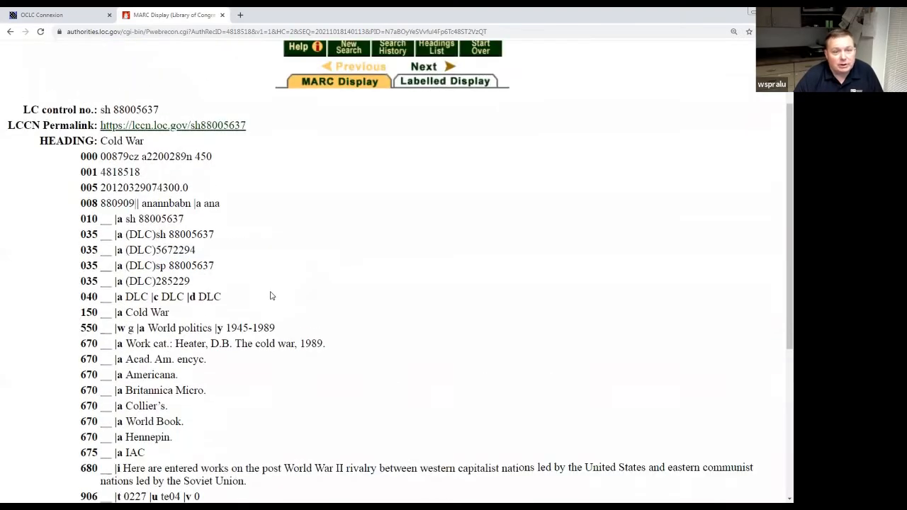
scroll(270, 296, "down", 1)
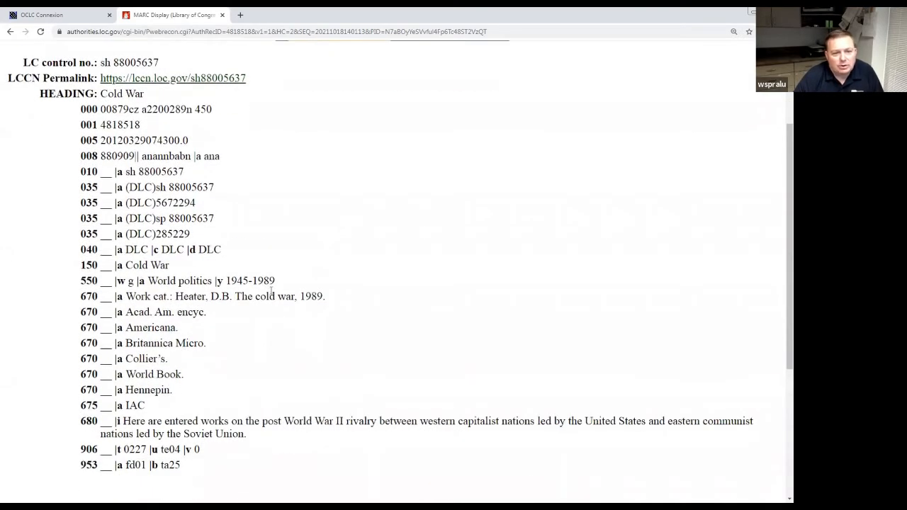
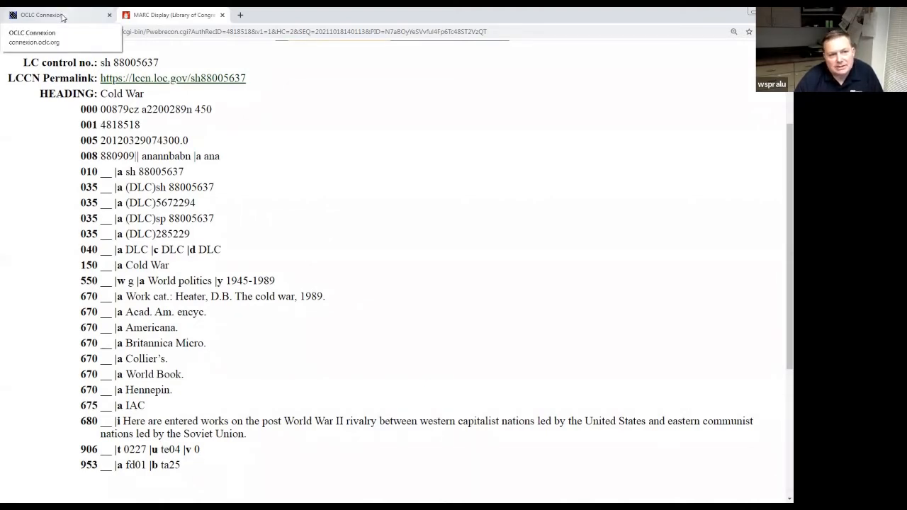
Leave the Cold War authority record and return to the Connexion oral history record.
left_click(62, 17)
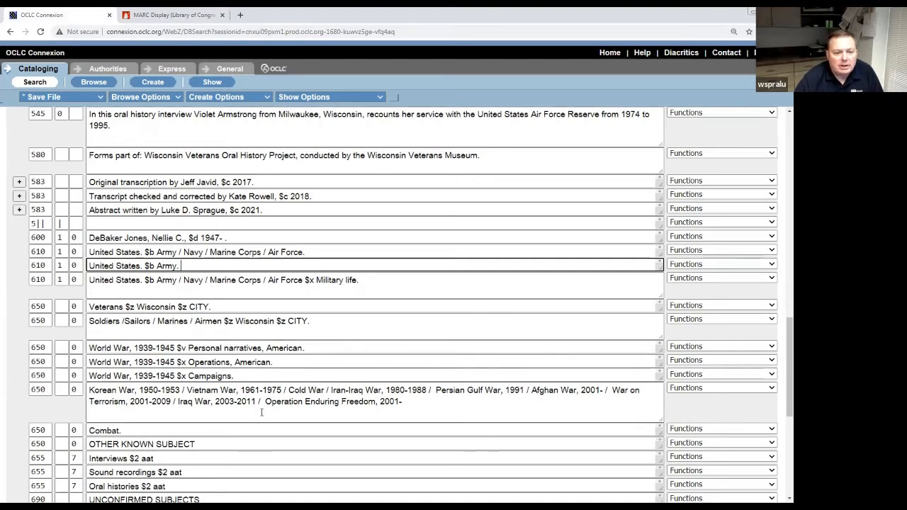
Insert a blank field below the Campaigns heading and enter the 650 'Cold War.' after checking its authority.
left_click(273, 362)
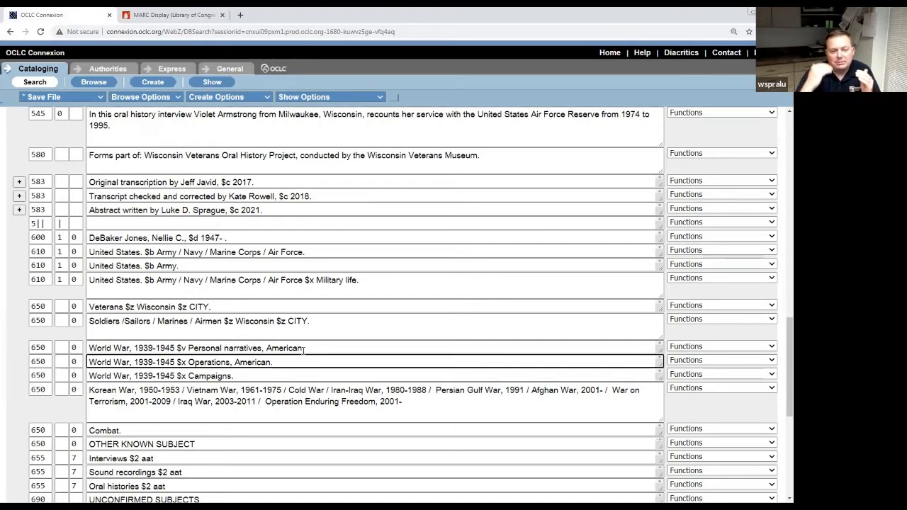
scroll(440, 369, "down", 3)
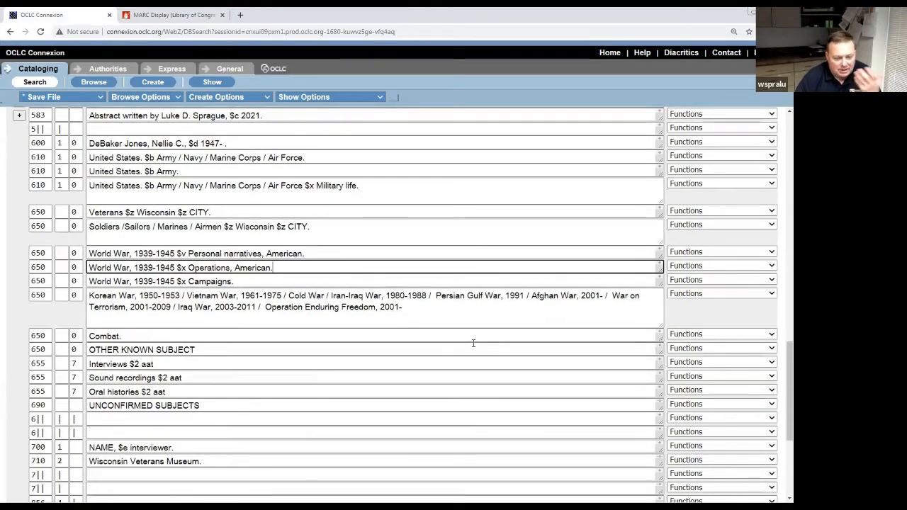
left_click(770, 280)
left_click(708, 310)
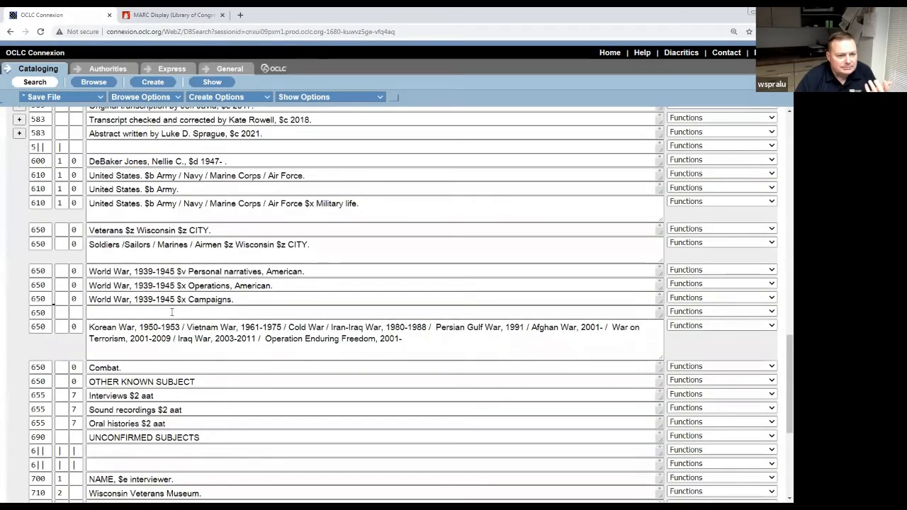
left_click(62, 312)
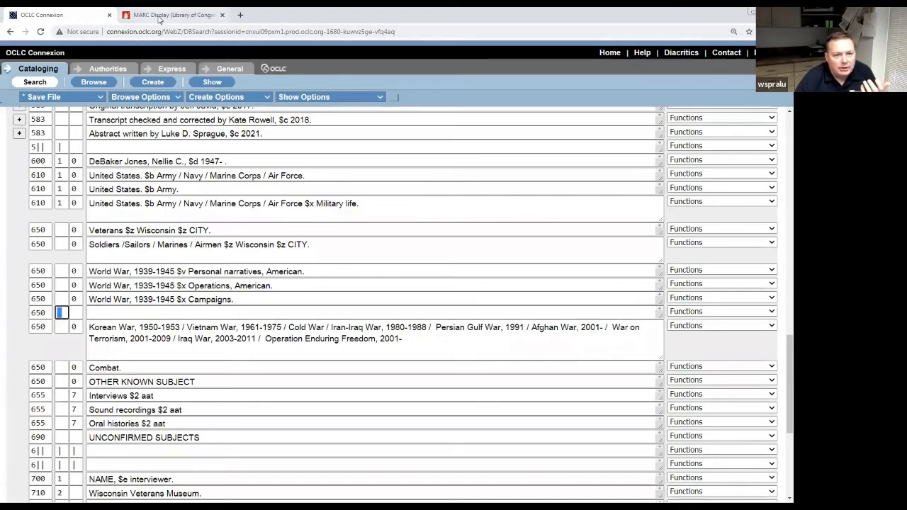
left_click(160, 15)
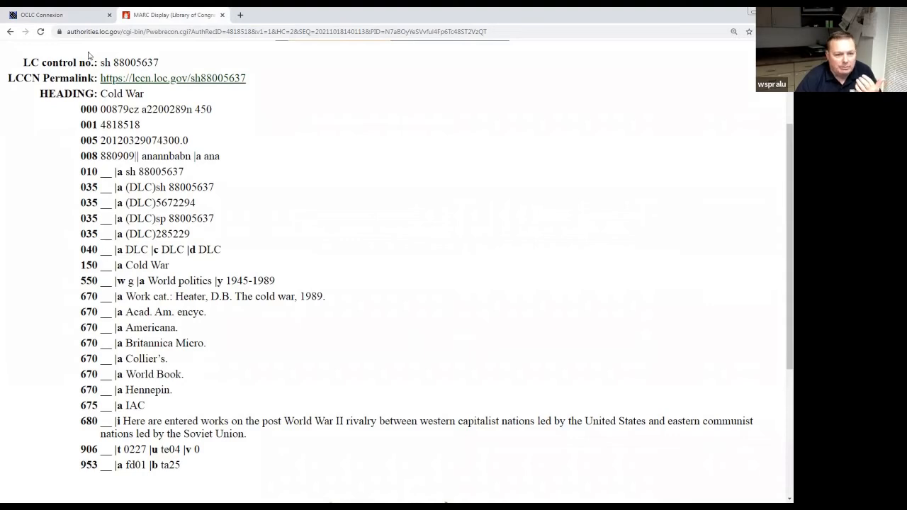
left_click(81, 14)
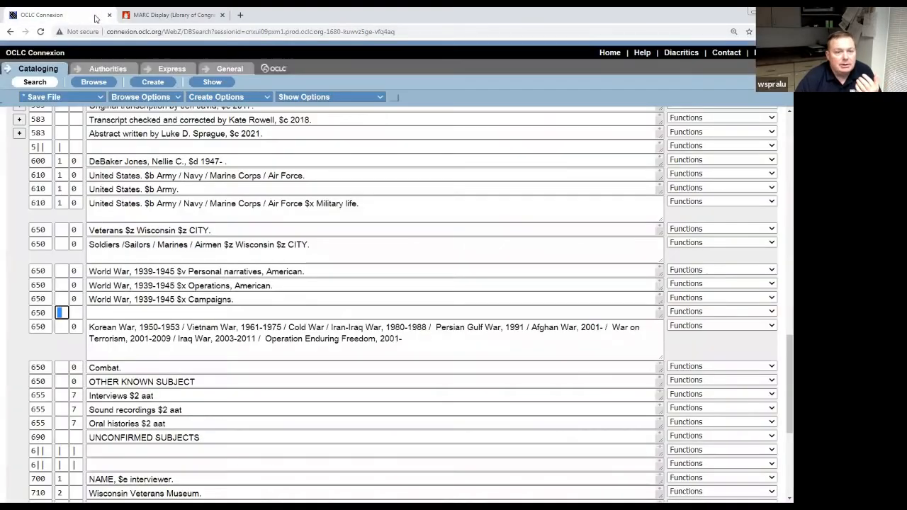
left_click(118, 314)
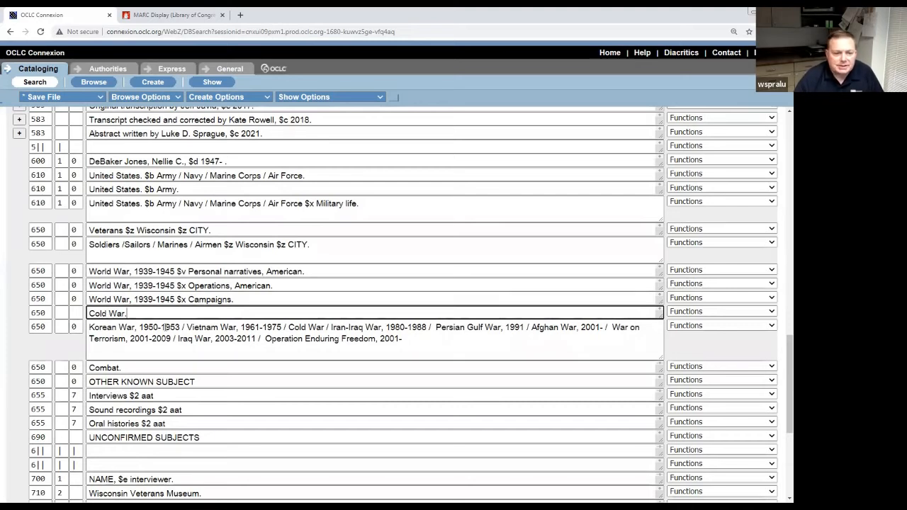
Set second indicator 0 on the Cold War 650 and control it against its authority record.
key("BackSpace")
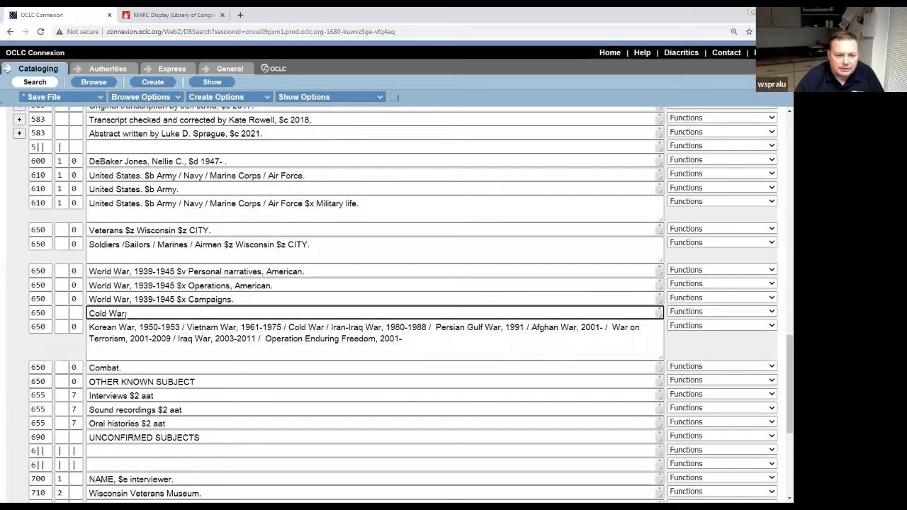
left_click(772, 312)
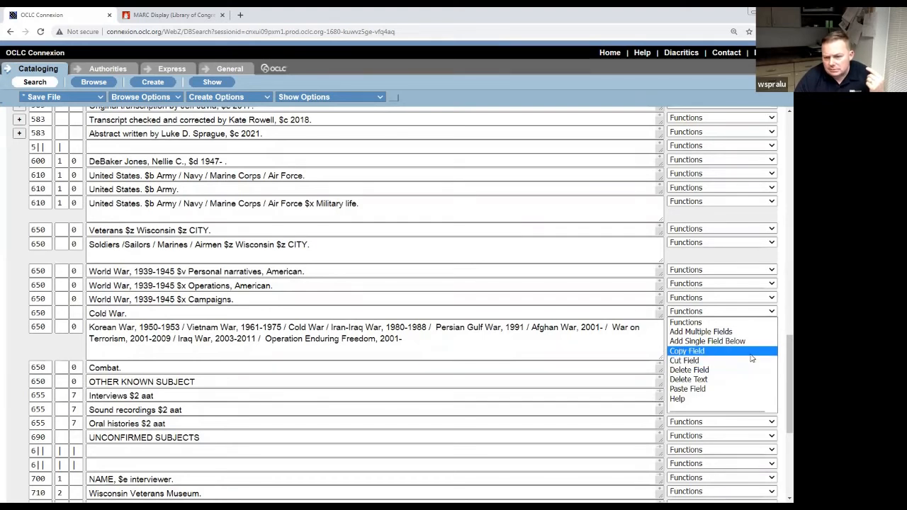
left_click(545, 311)
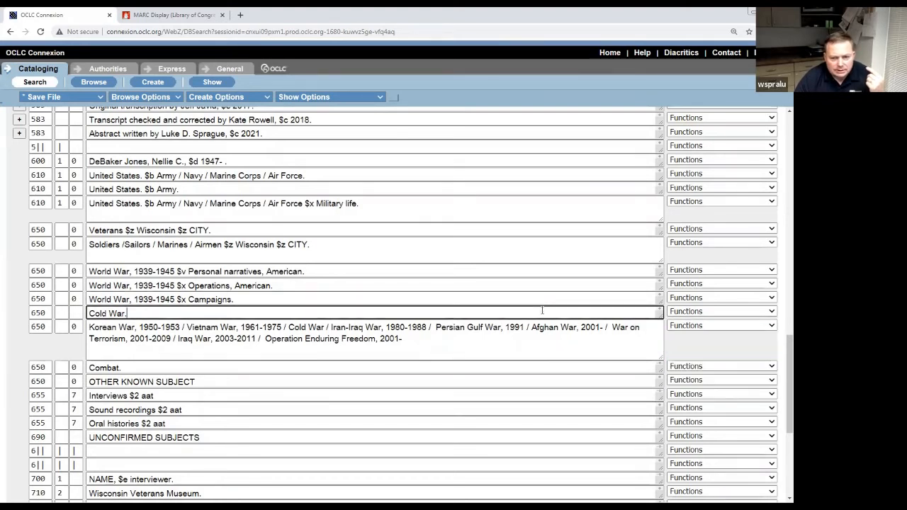
left_click(773, 312)
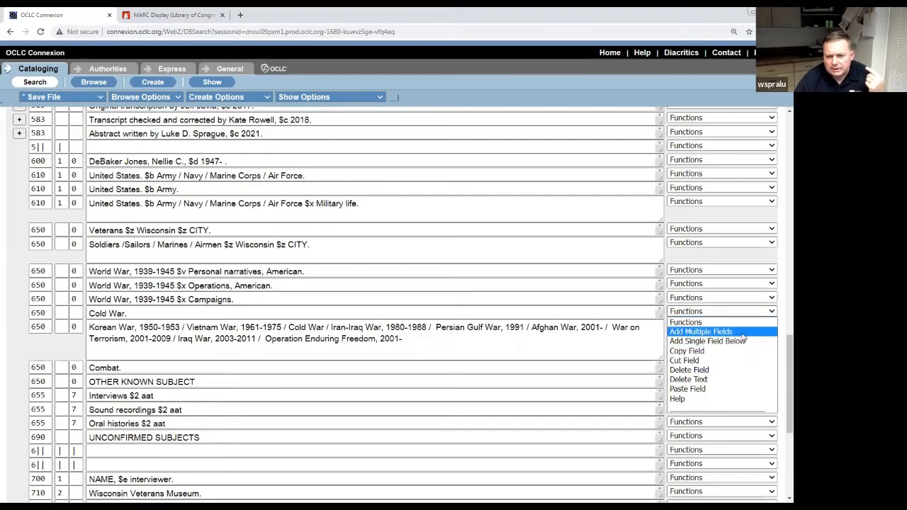
left_click(73, 313)
left_click(333, 314)
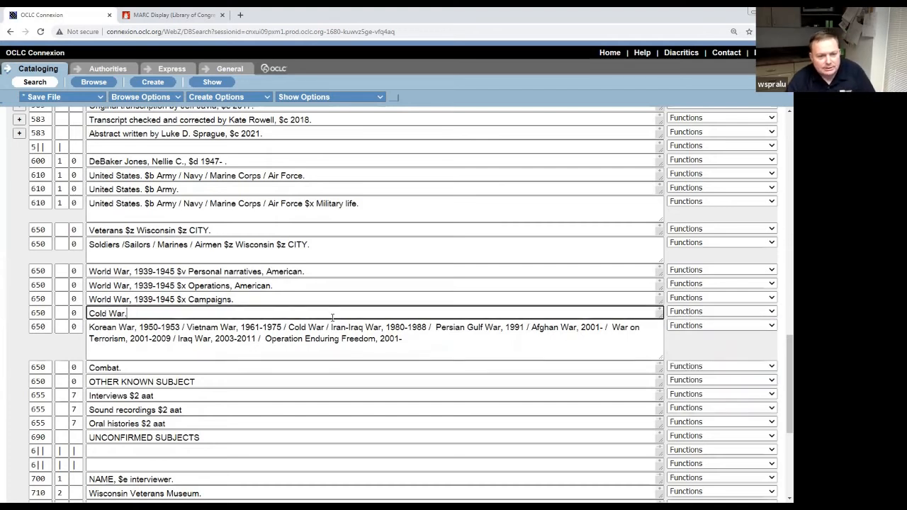
left_click(771, 313)
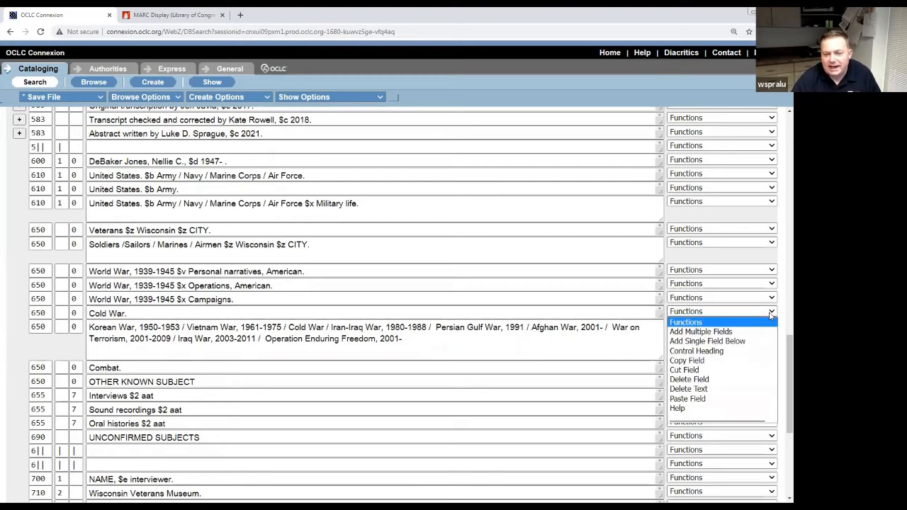
left_click(737, 352)
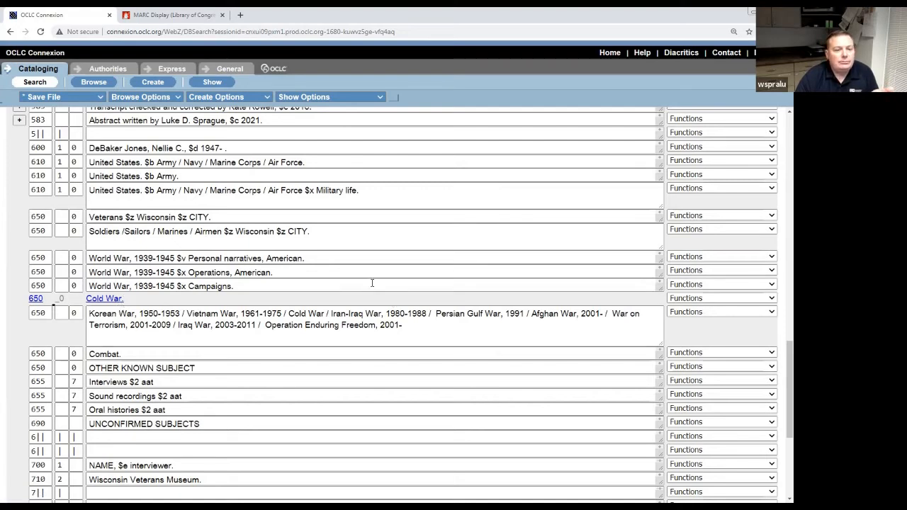
Run Edit > Control All Headings from the top of the record and confirm with OK.
scroll(347, 288, "up", 2)
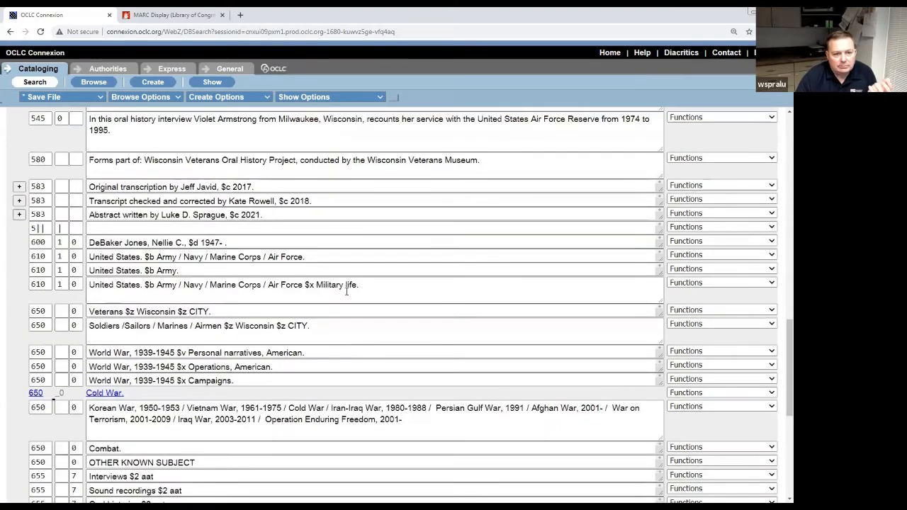
scroll(345, 291, "up", 1)
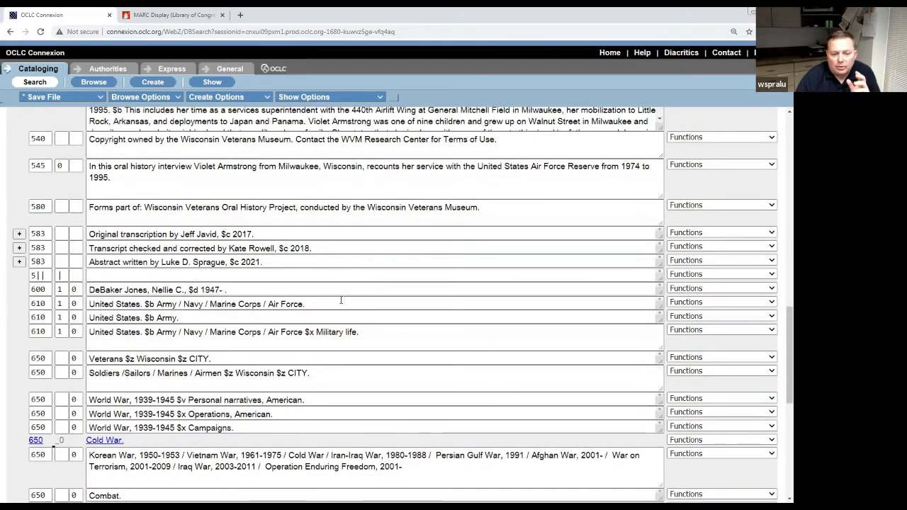
scroll(340, 301, "down", 1)
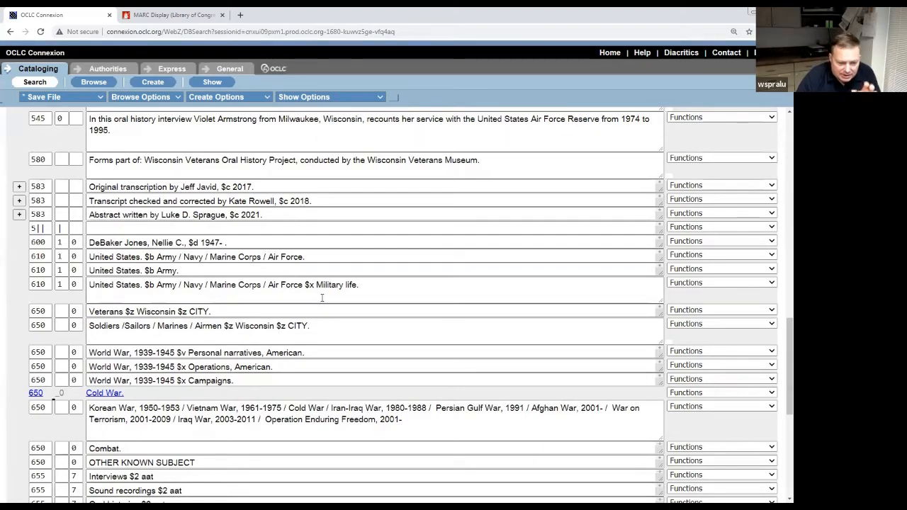
scroll(322, 300, "down", 2)
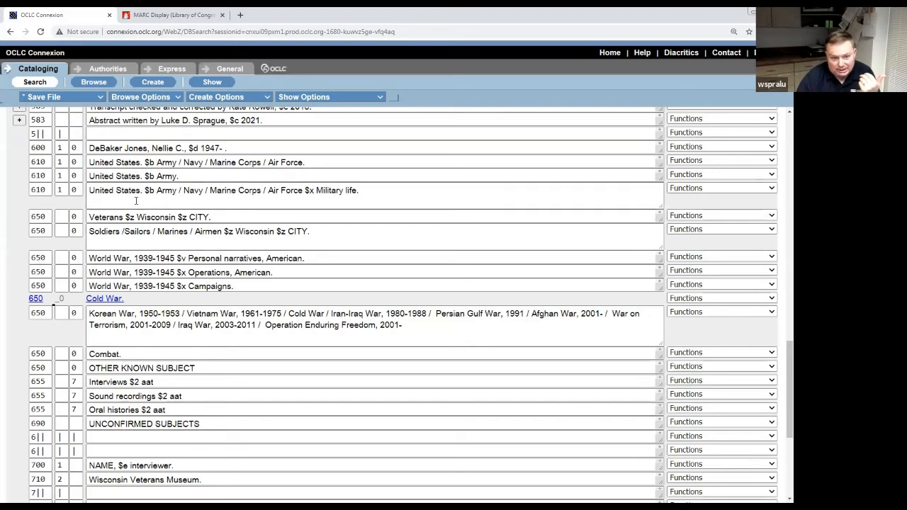
scroll(136, 202, "up", 10)
scroll(133, 200, "up", 10)
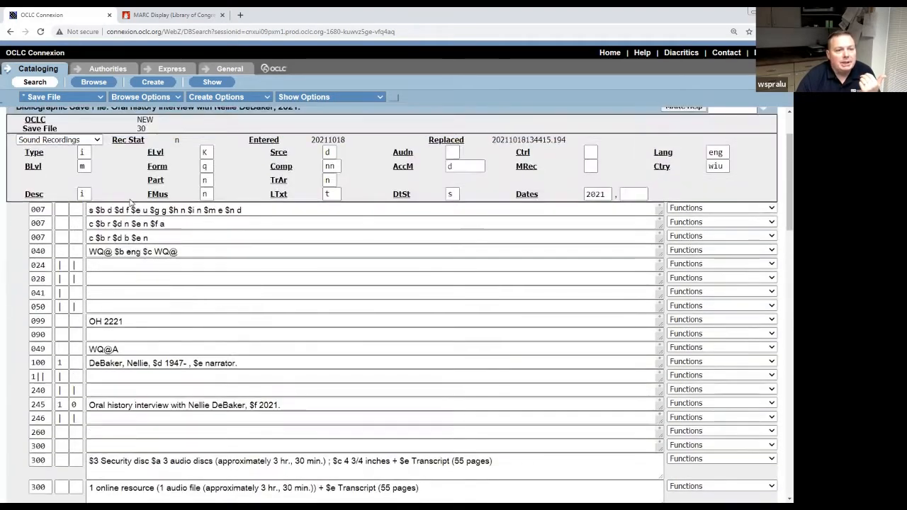
left_click(156, 141)
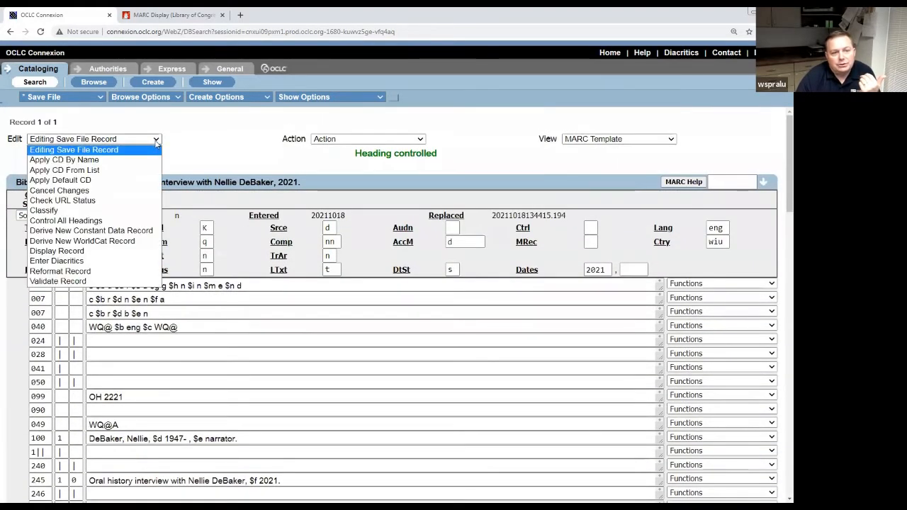
left_click(108, 222)
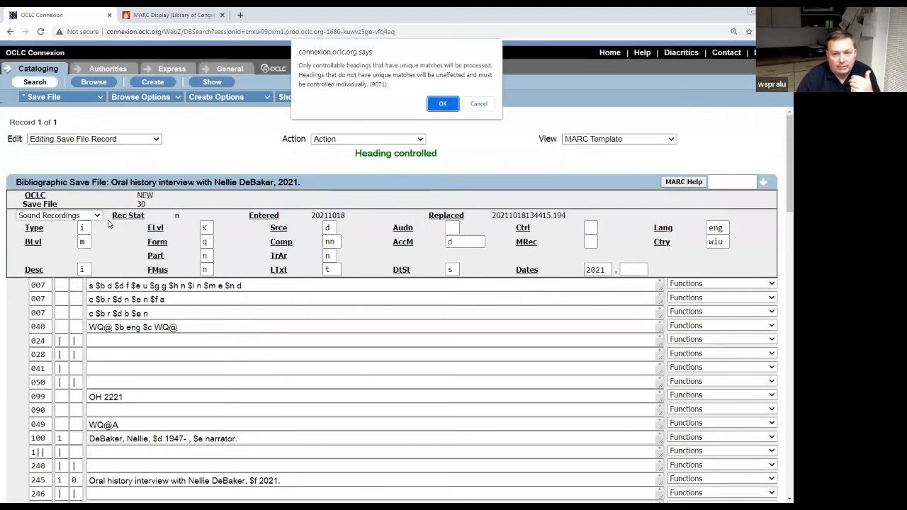
left_click(443, 104)
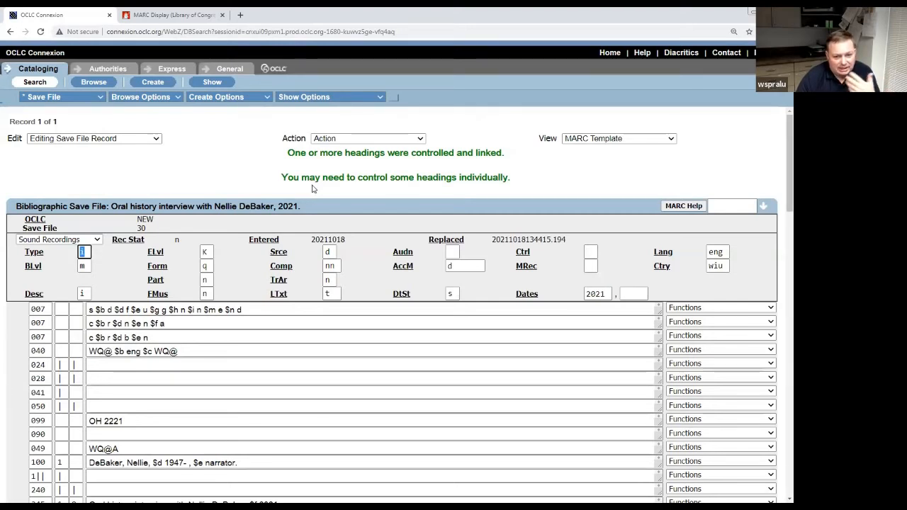
Delete the first combined Army/Navy/Marine Corps/Air Force 610 field.
scroll(299, 224, "down", 3)
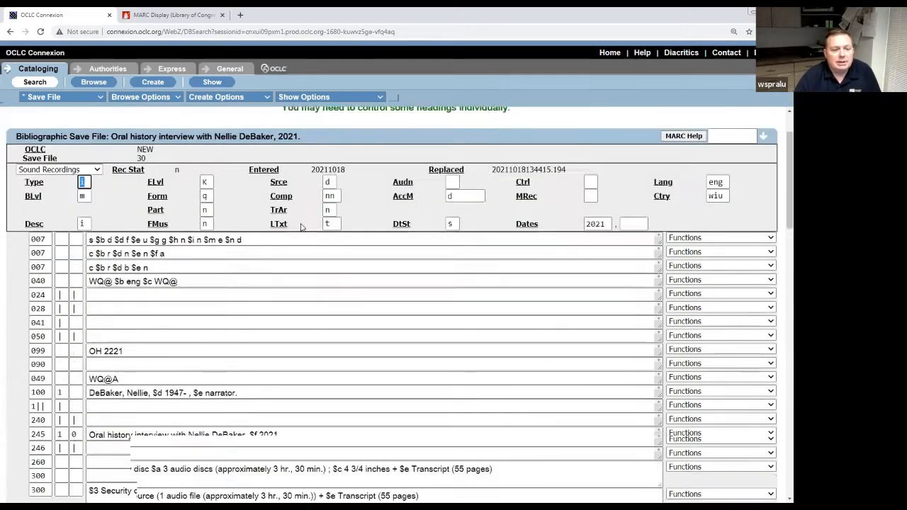
scroll(299, 224, "down", 9)
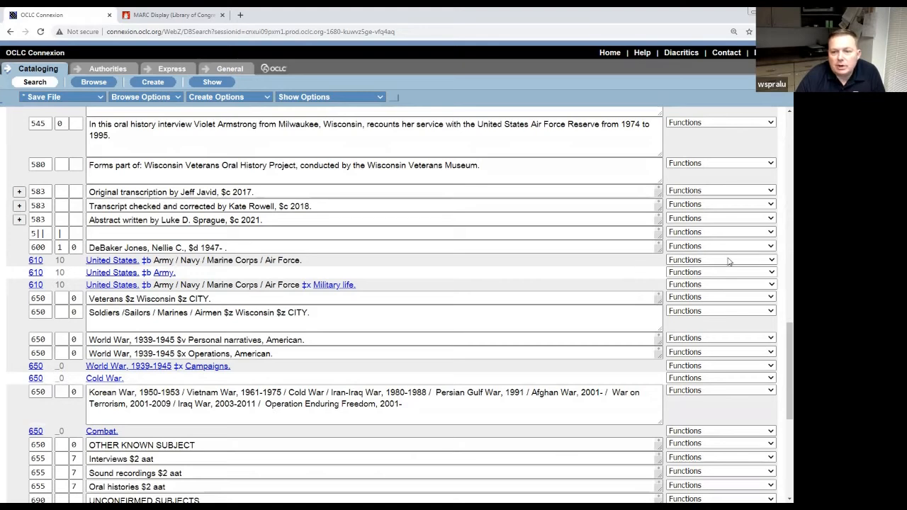
left_click(773, 260)
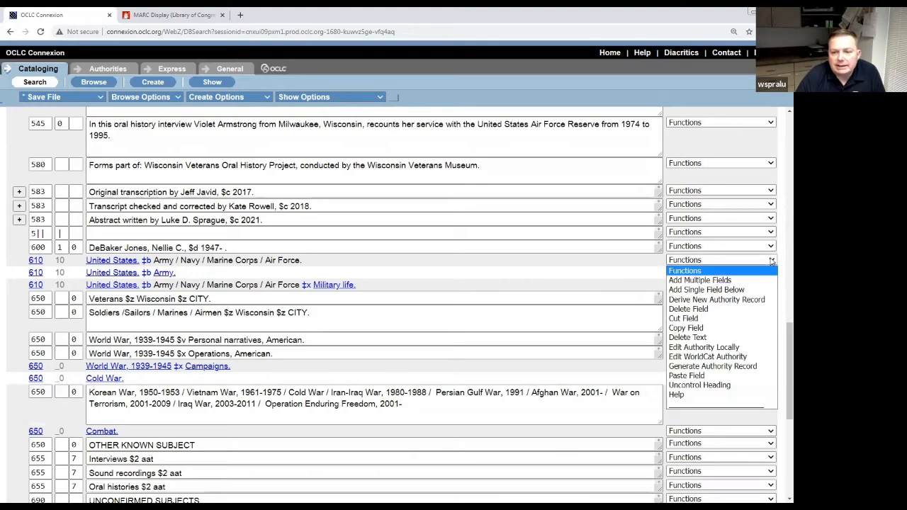
left_click(735, 312)
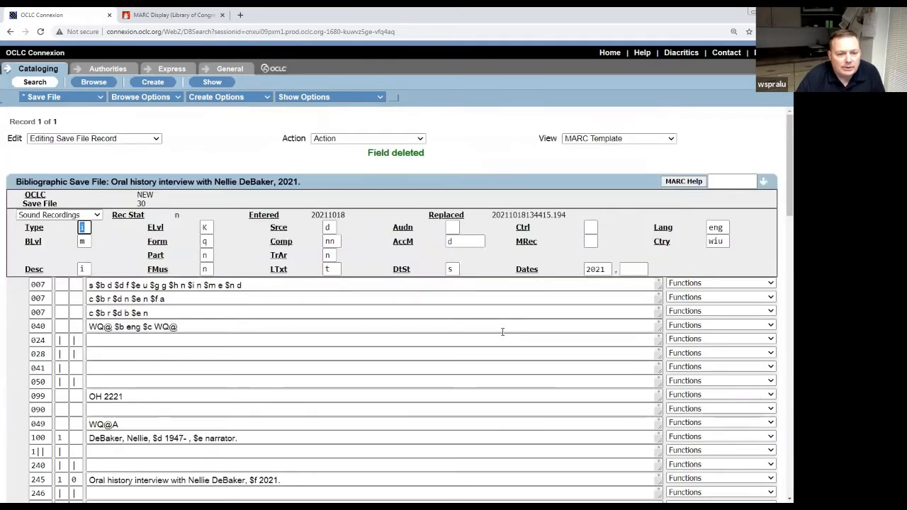
Delete the remaining combined 610 field, leaving only 'United States. $b Army.'.
scroll(503, 333, "down", 5)
scroll(503, 333, "down", 10)
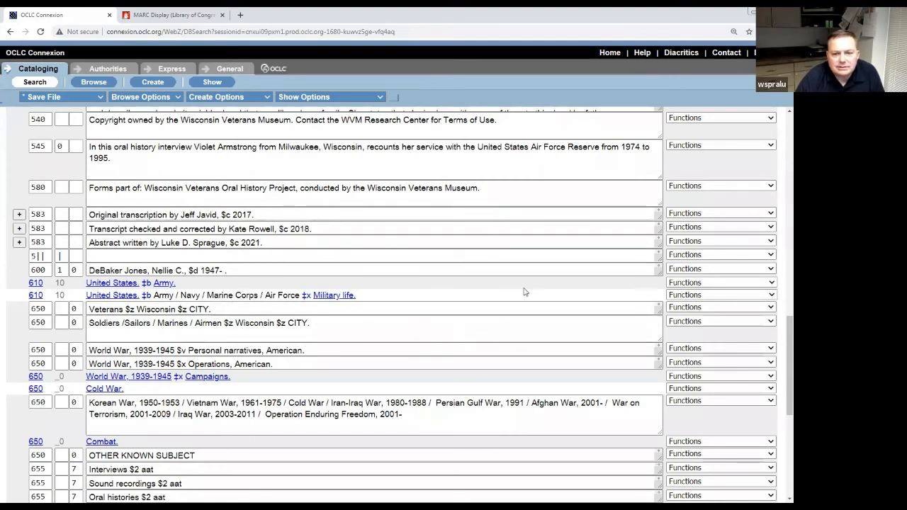
left_click(772, 295)
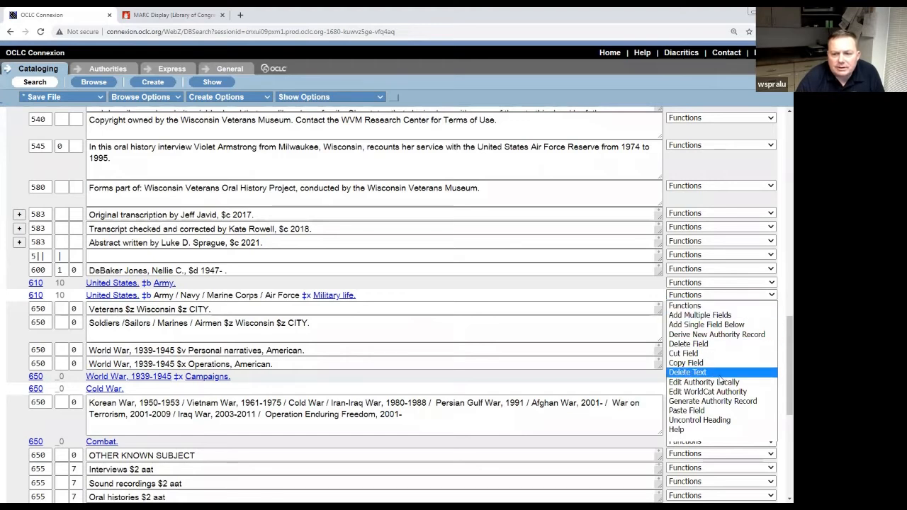
left_click(268, 309)
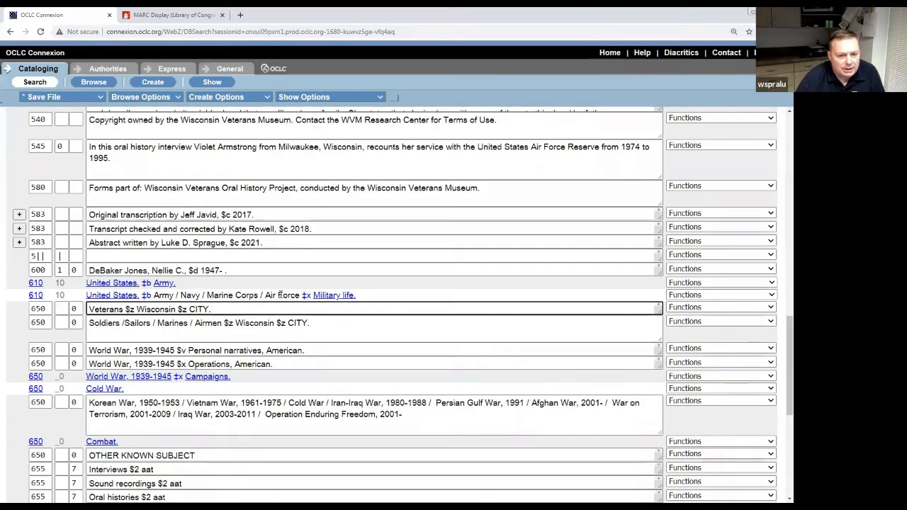
left_click_drag(176, 295, 299, 295)
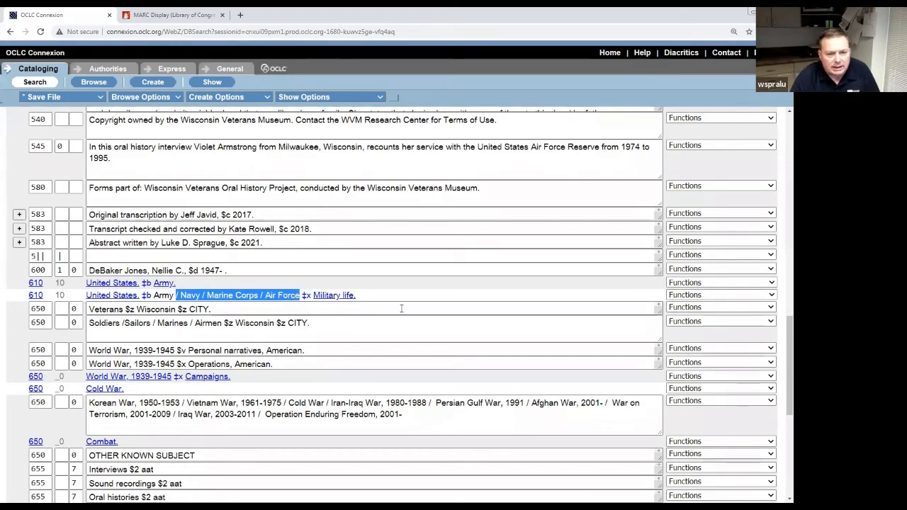
left_click(771, 295)
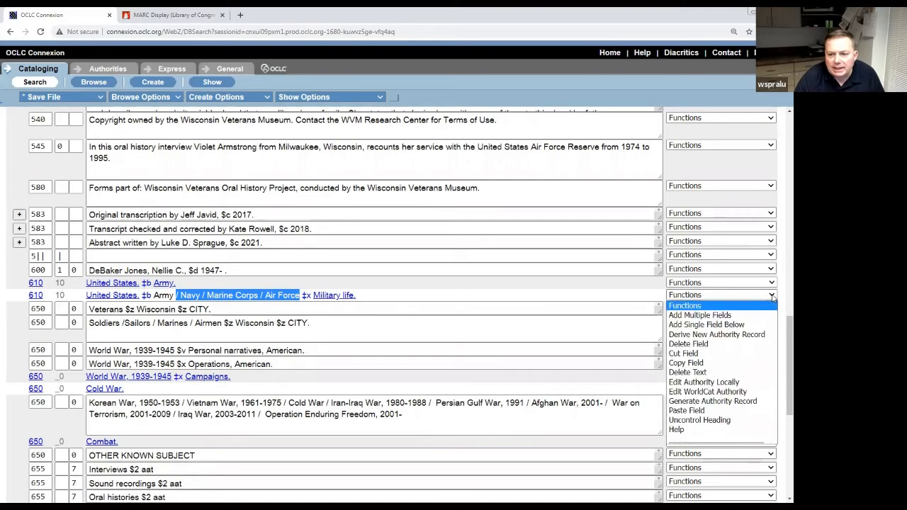
left_click(750, 345)
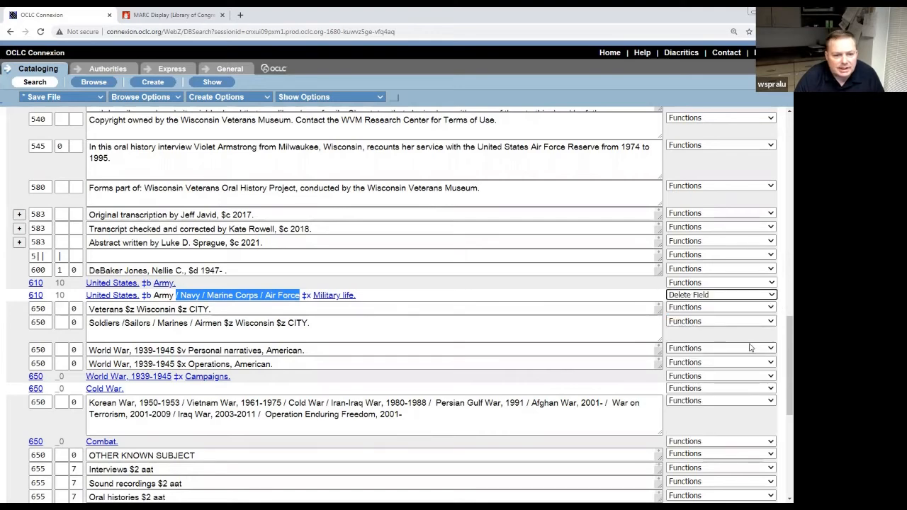
scroll(491, 371, "down", 15)
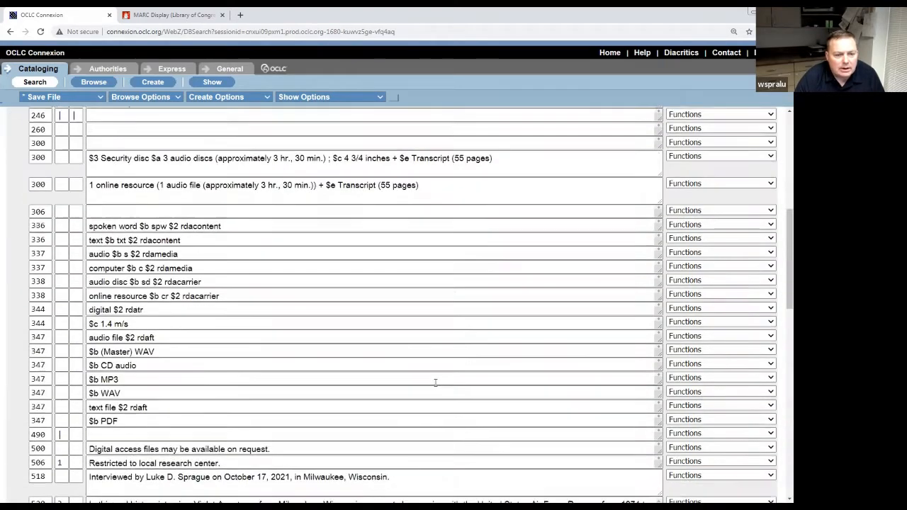
Replace the CITY placeholder so the heading reads 'Veterans $z Wisconsin $z Milwaukee.'.
scroll(436, 383, "down", 2)
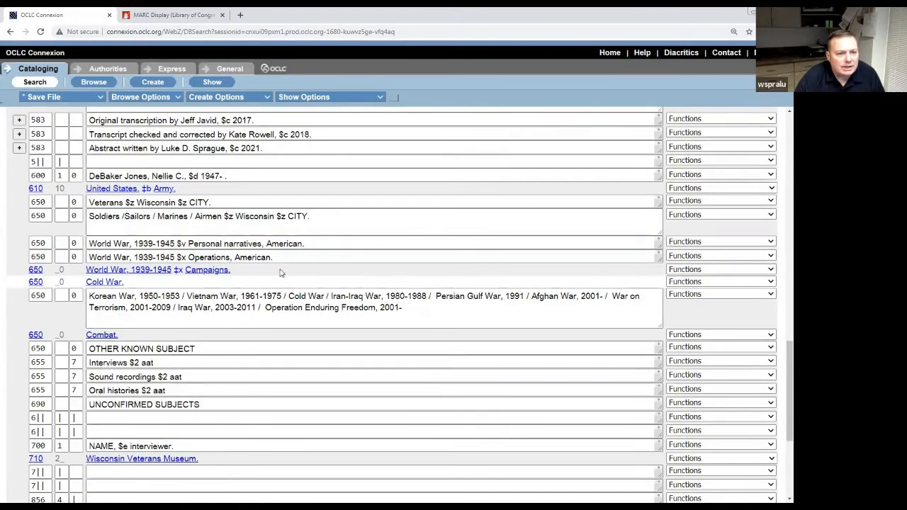
scroll(266, 285, "up", 2)
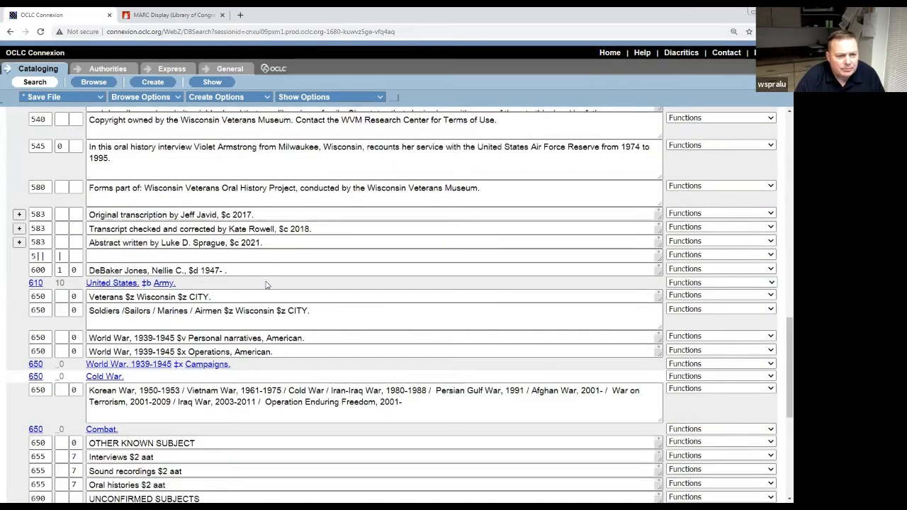
left_click(225, 297)
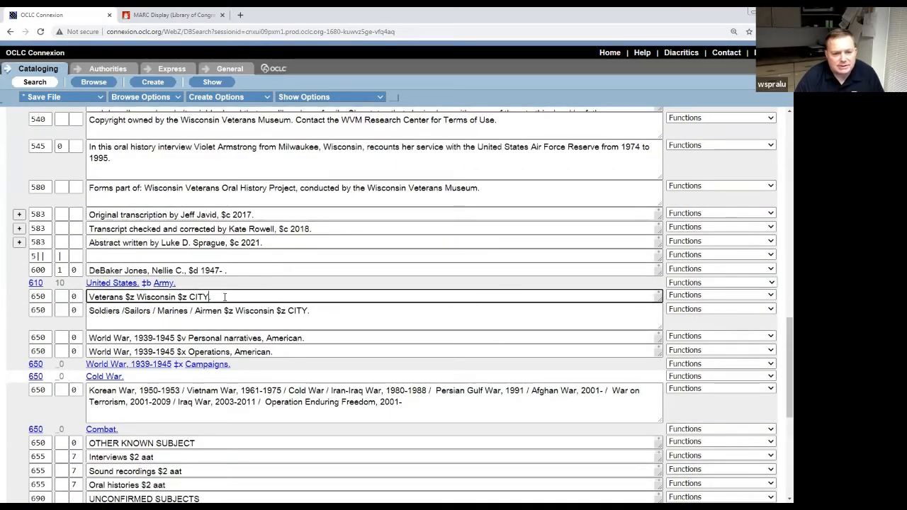
key("BackSpace")
key("BackSpace")
key("BackSpace")
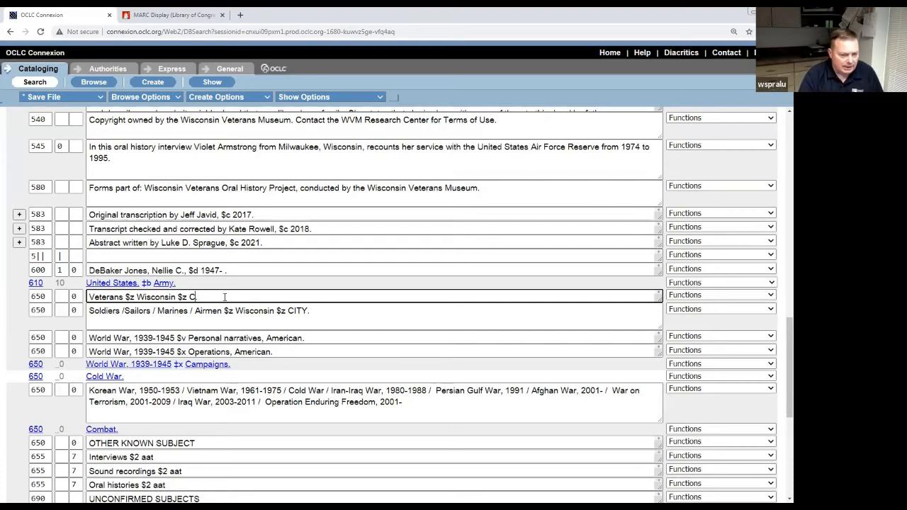
type("M")
key("BackSpace")
key("BackSpace")
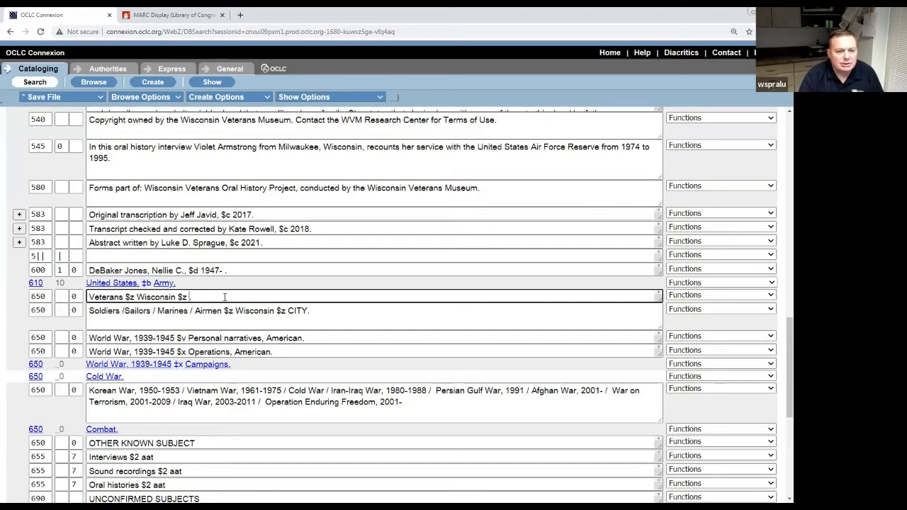
type("Milwauk")
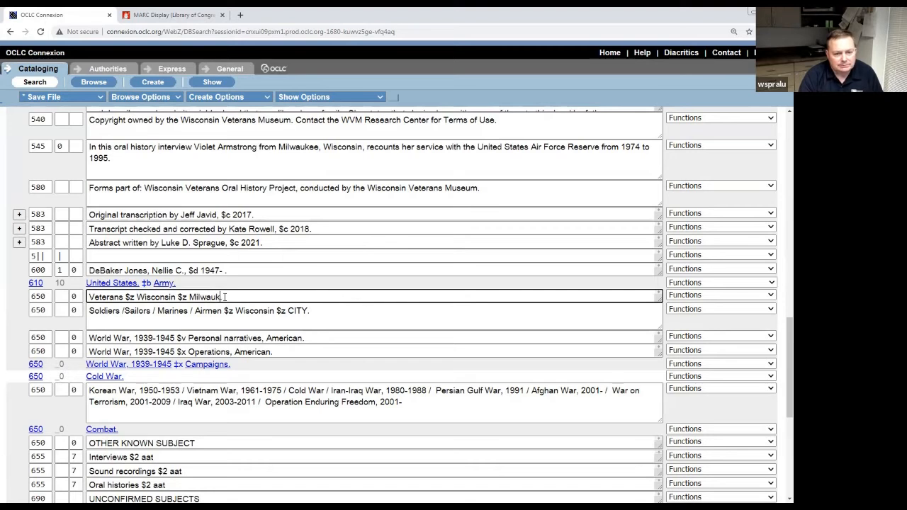
type("ee.")
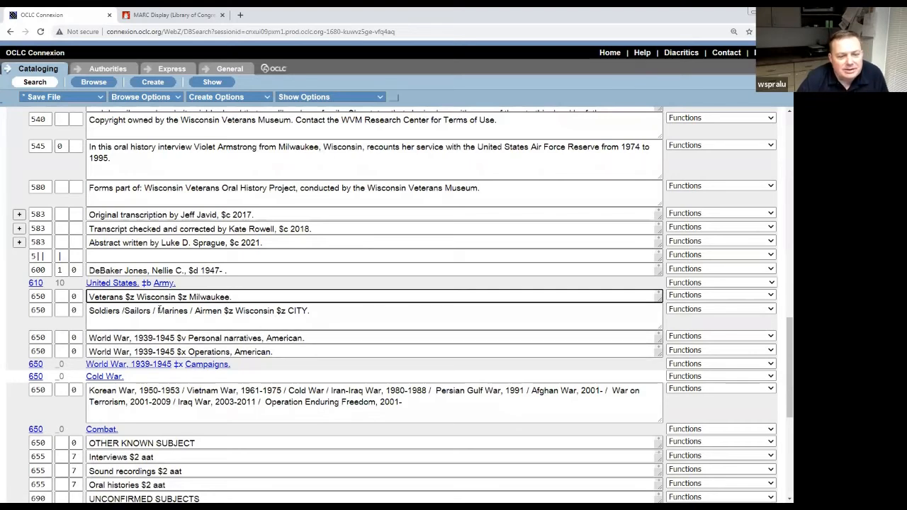
type(".")
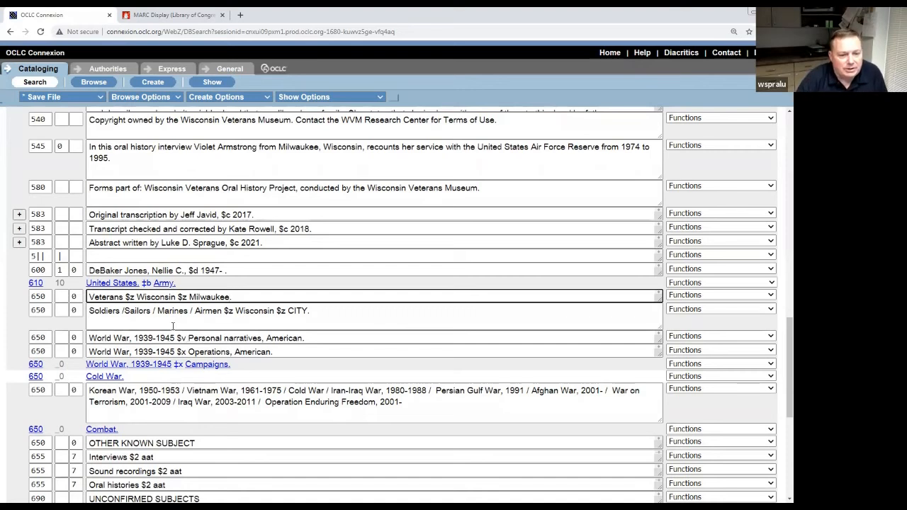
Trim Sailors, Marines and Airmen so it reads 'Soldiers $z Wisconsin $z Milwaukee.'.
left_click(224, 311)
key("BackSpace")
key("BackSpace")
key("BackSpace")
key("BackSpace")
key("BackSpace")
key("BackSpace")
key("BackSpace")
key("BackSpace")
key("BackSpace")
key("BackSpace")
key("BackSpace")
key("BackSpace")
key("BackSpace")
key("BackSpace")
key("BackSpace")
key("BackSpace")
key("BackSpace")
key("BackSpace")
key("BackSpace")
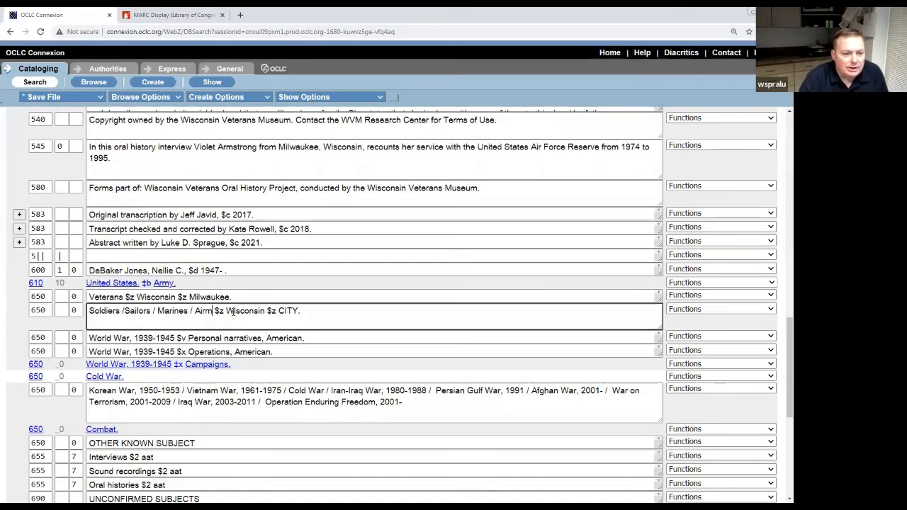
key("BackSpace")
key("BackSpace")
key("BackSpace")
key("BackSpace")
key("BackSpace")
key("BackSpace")
key("BackSpace")
key("BackSpace")
key("BackSpace")
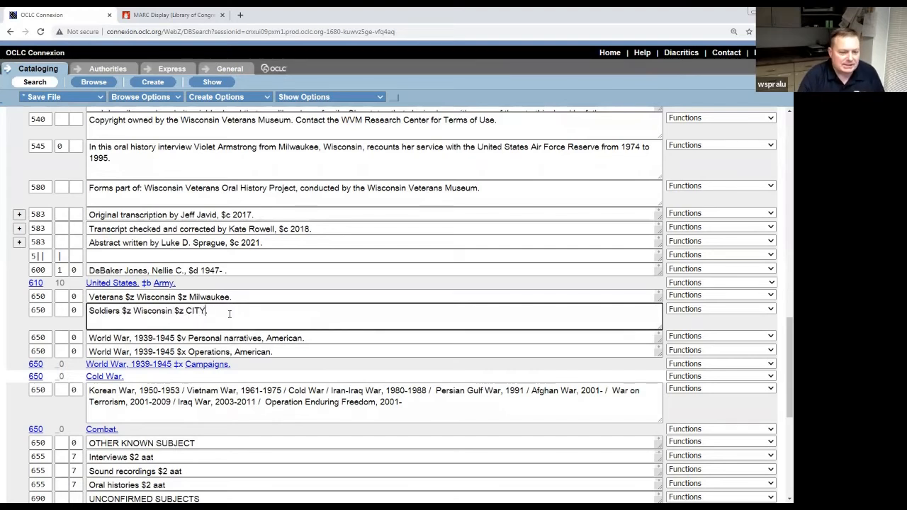
key("BackSpace")
key("BackSpace")
key("BackSpace")
type("Milw")
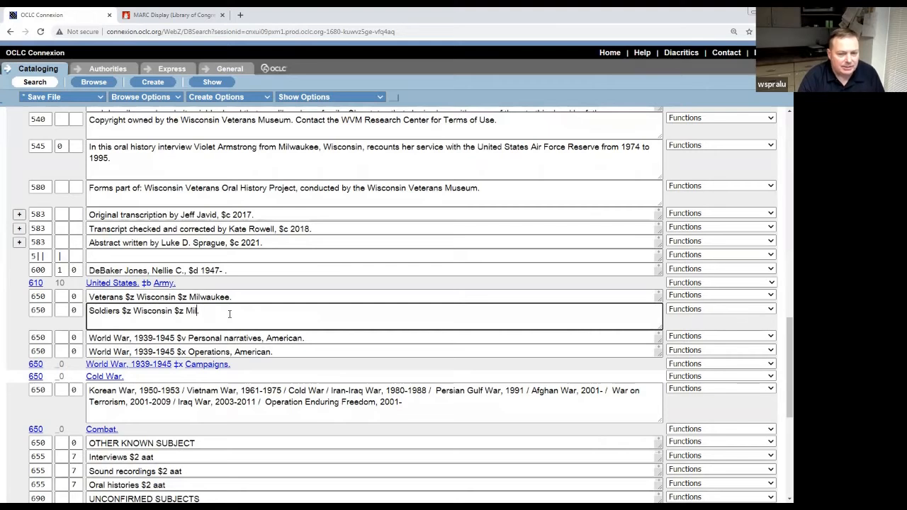
type("aukee.")
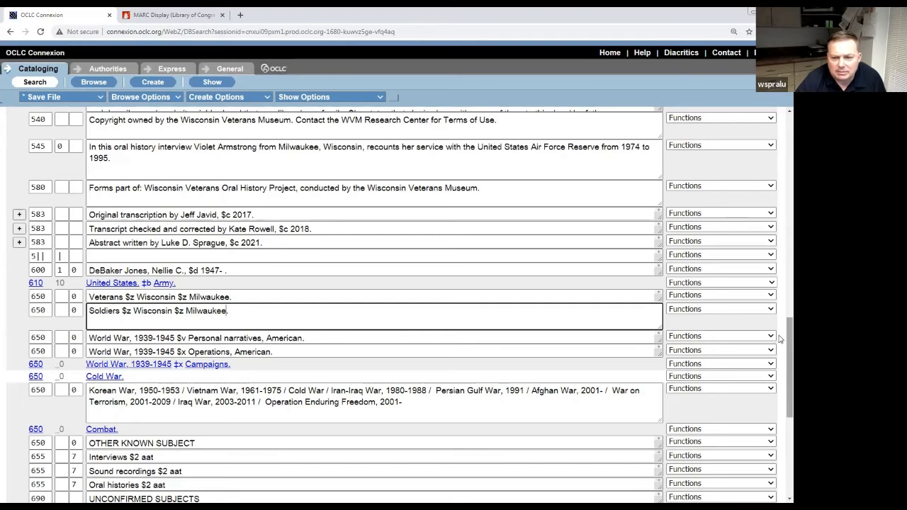
scroll(427, 243, "up", 12)
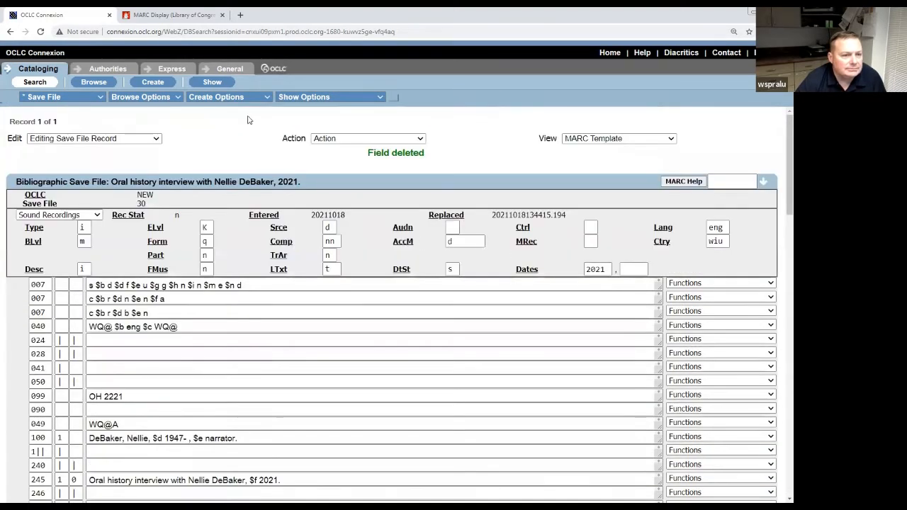
left_click(156, 138)
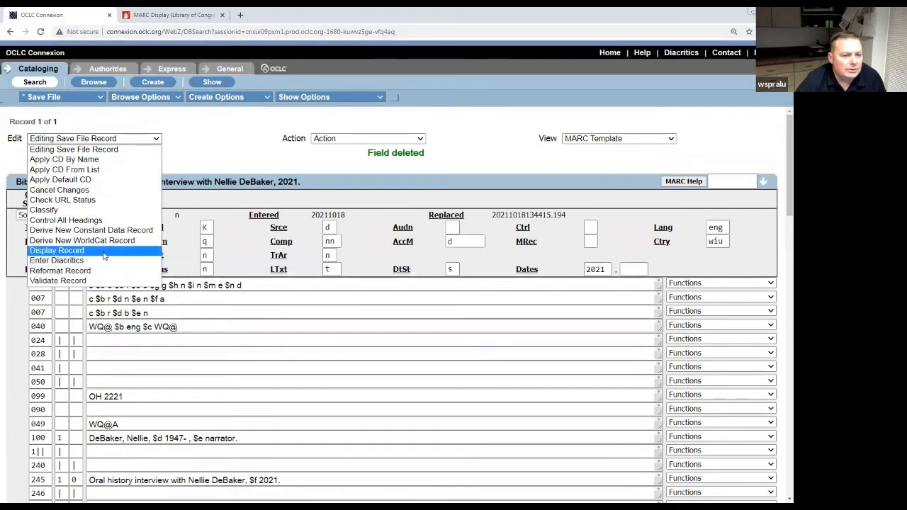
left_click(103, 220)
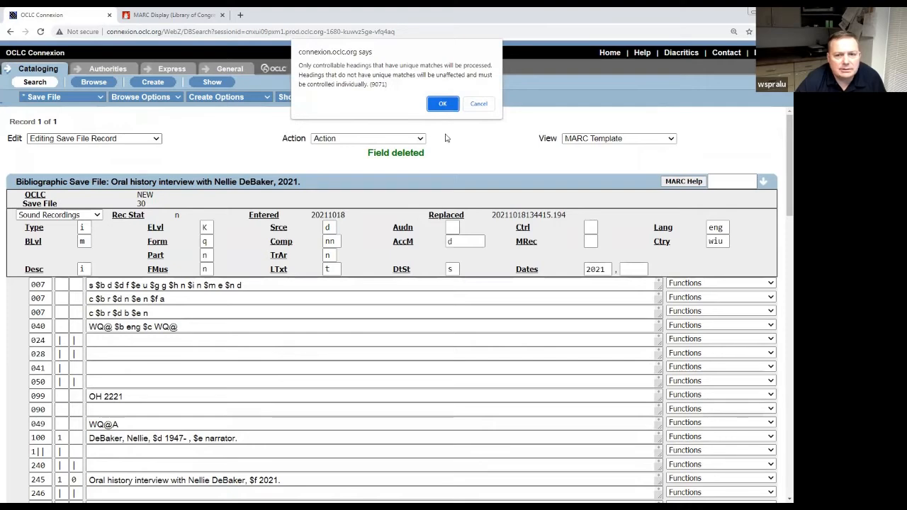
left_click(443, 103)
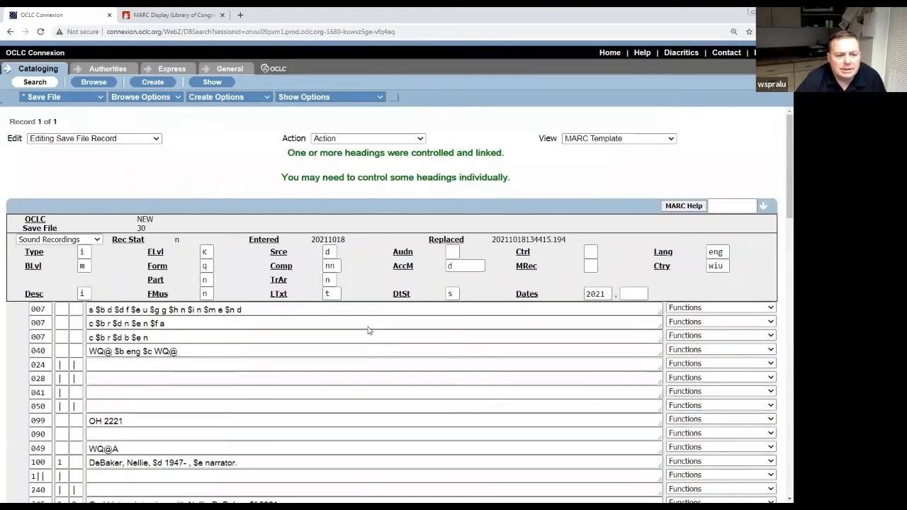
scroll(369, 330, "down", 14)
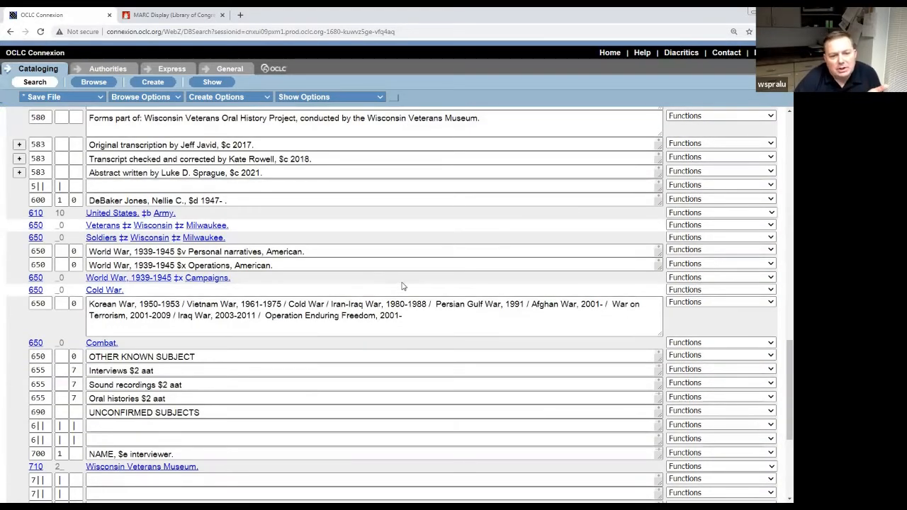
left_click(771, 250)
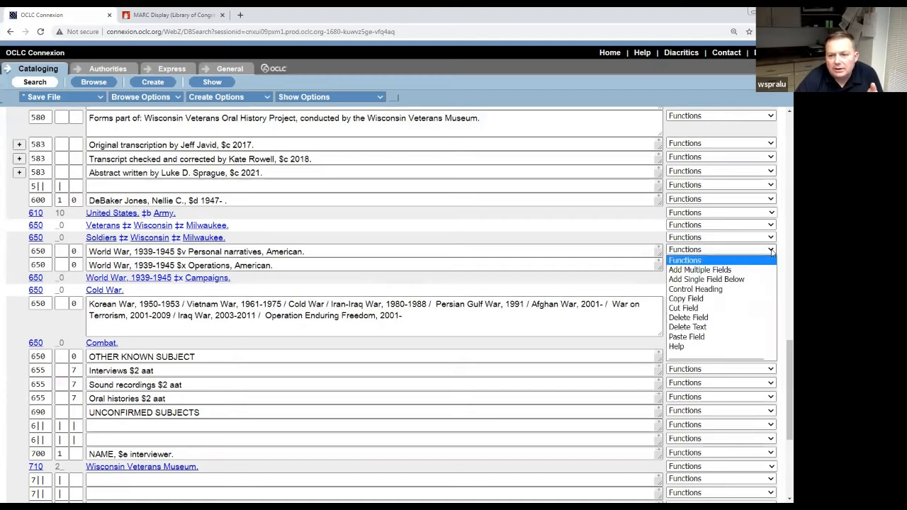
left_click(727, 318)
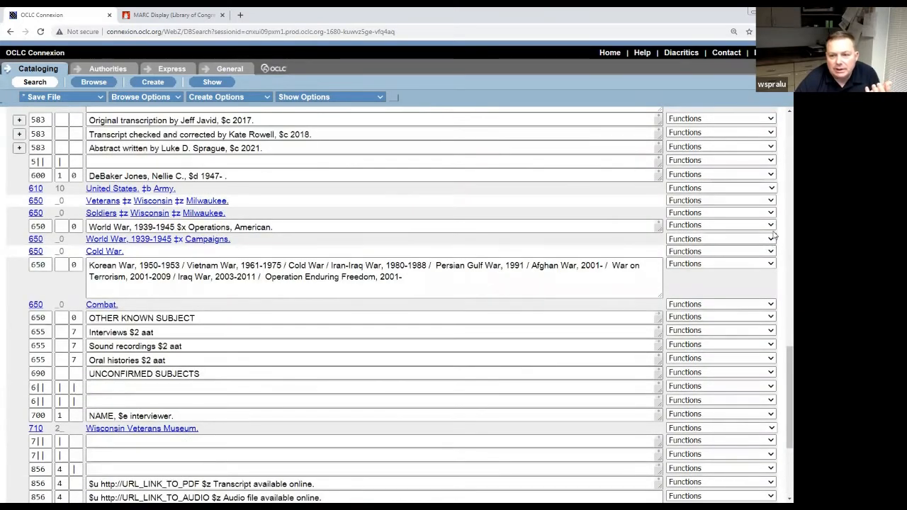
left_click(771, 225)
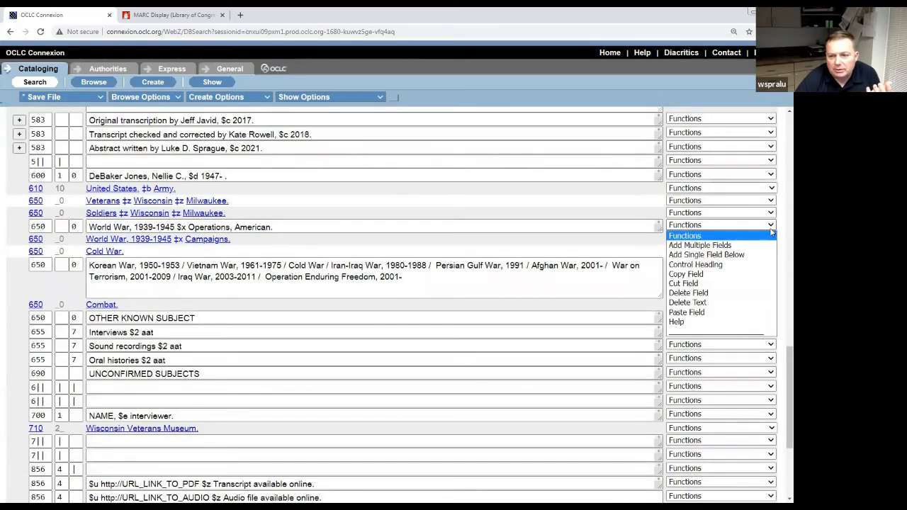
left_click(744, 293)
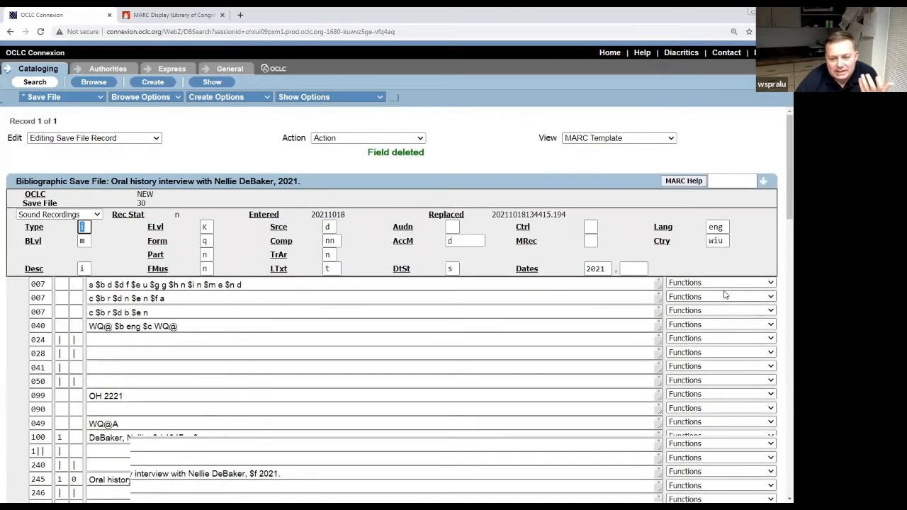
scroll(724, 294, "down", 9)
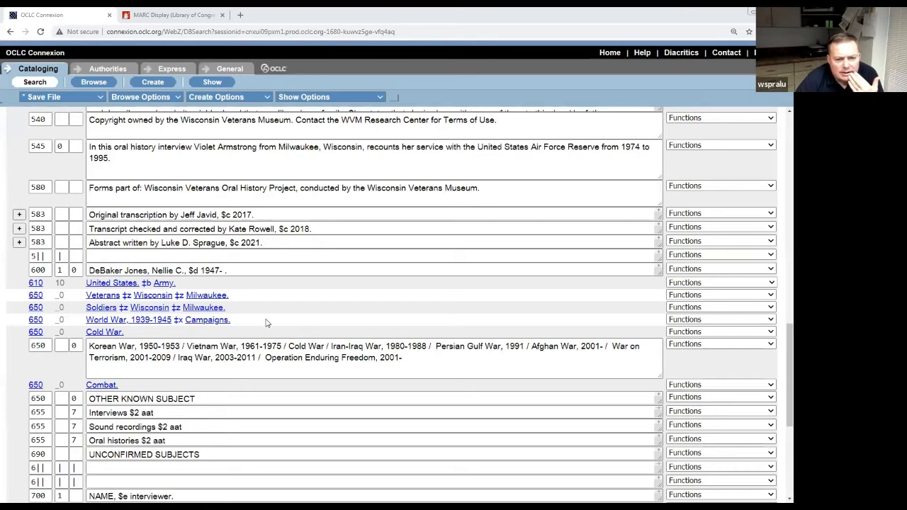
left_click(770, 344)
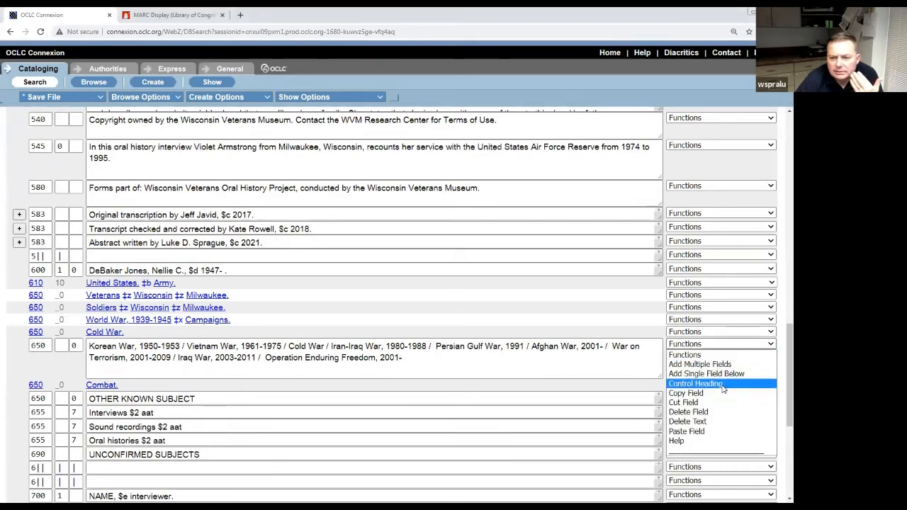
left_click(713, 412)
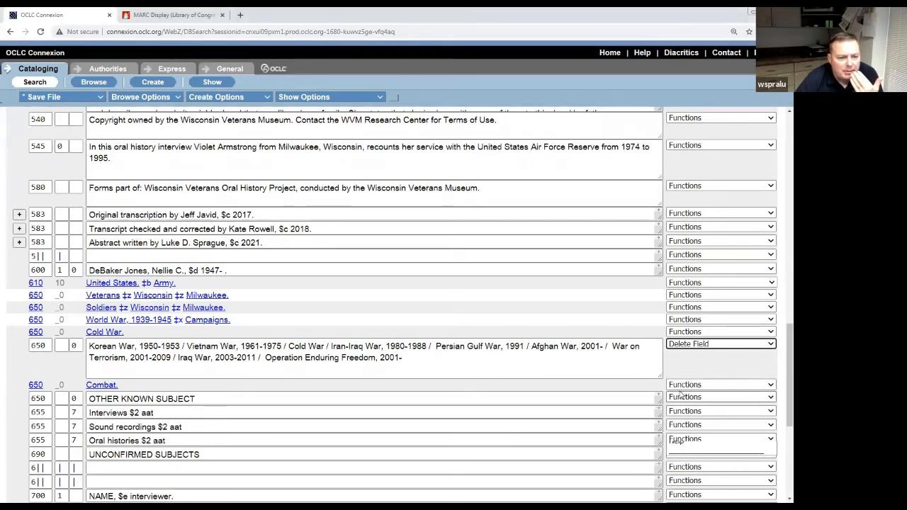
scroll(565, 347, "down", 15)
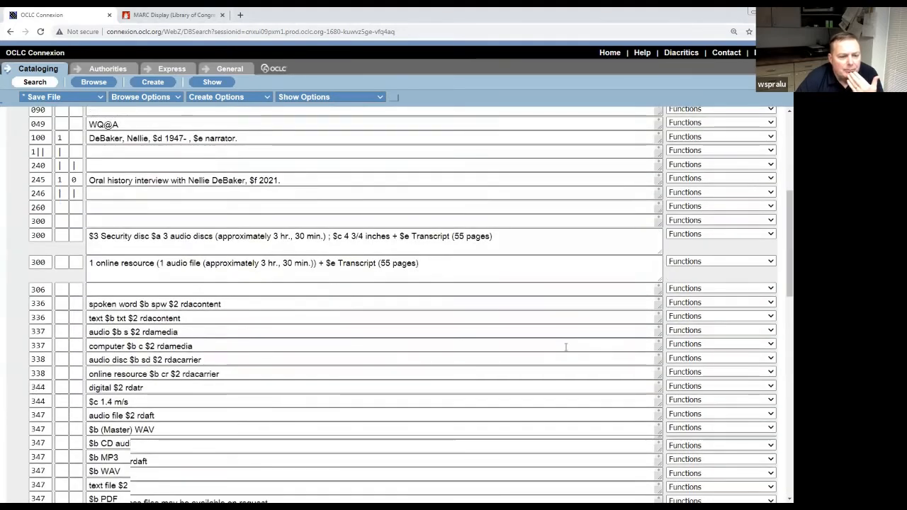
scroll(566, 346, "down", 1)
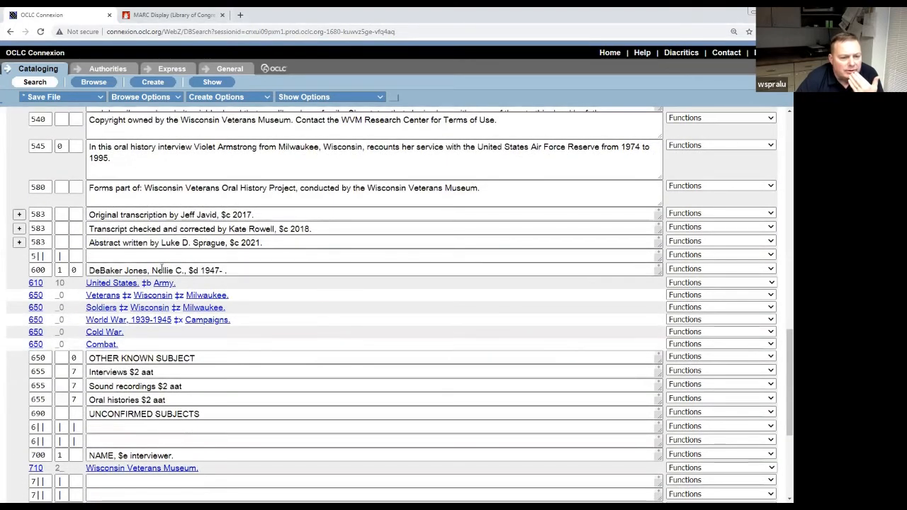
Retag the OTHER KNOWN SUBJECT field as 651 reading 'Great Lakes Naval Training Center (Great Lakes, Ill.)'.
left_click(43, 359)
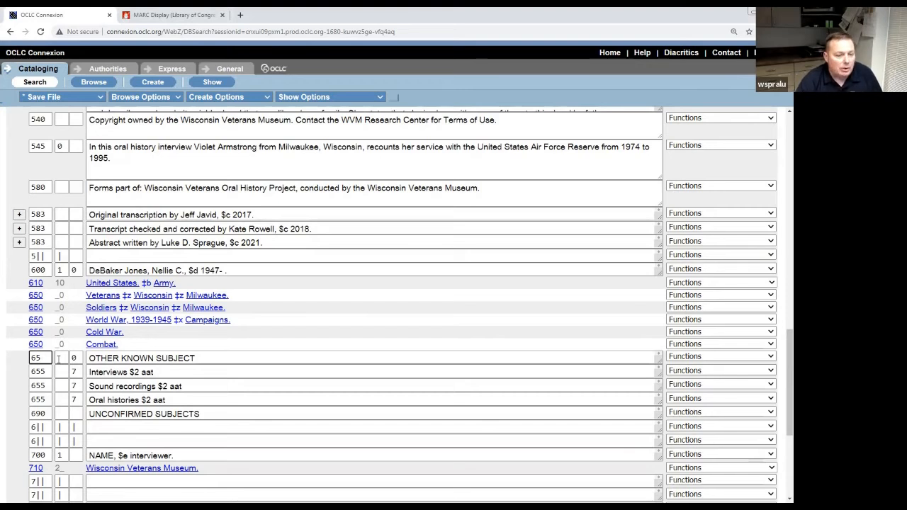
type("1")
key("Tab")
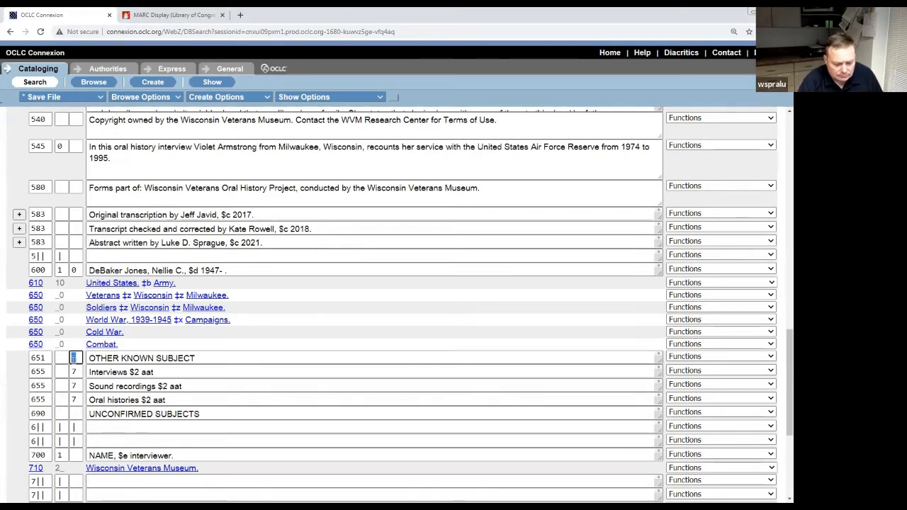
key("Tab")
key("Delete")
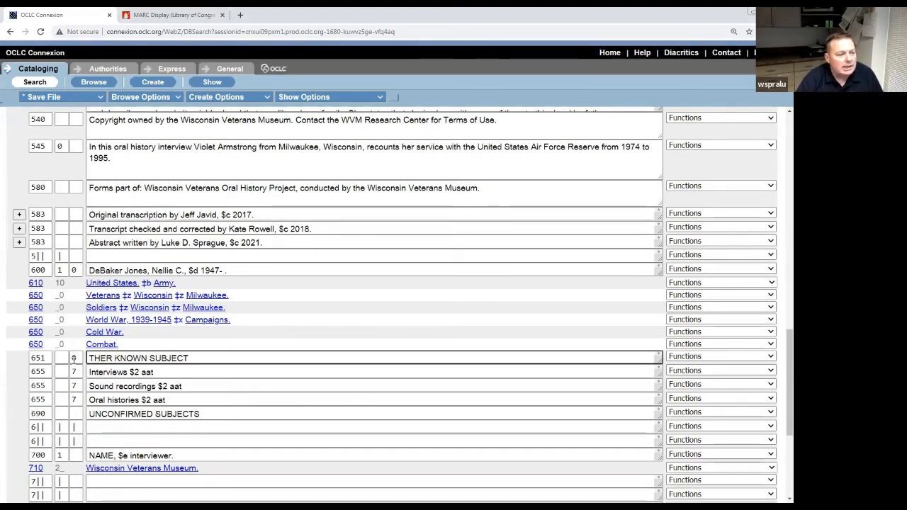
key("Delete")
key("Delete")
key("Delete")
key("Delete")
key("Delete")
key("Delete")
key("Delete")
key("Delete")
key("Delete")
key("Delete")
key("Delete")
key("Delete")
key("Delete")
key("Delete")
key("Delete")
key("Delete")
key("Delete")
key("Delete")
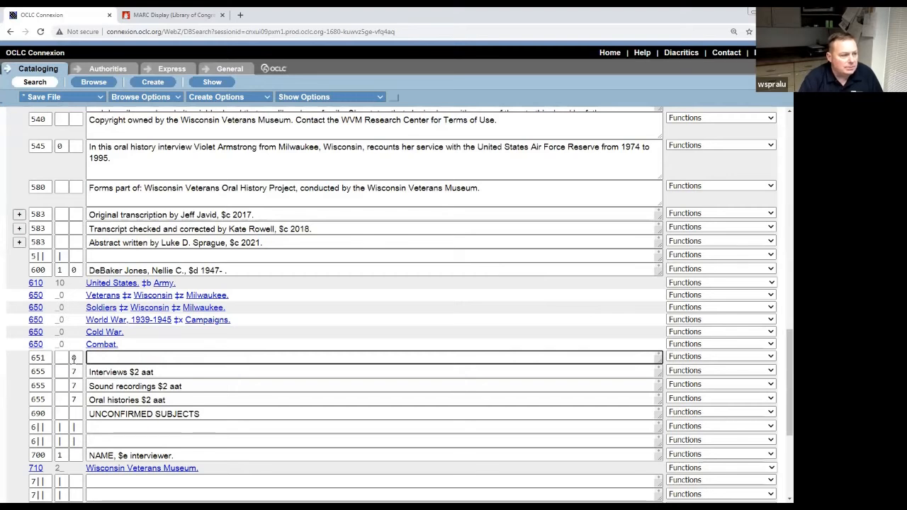
type("e")
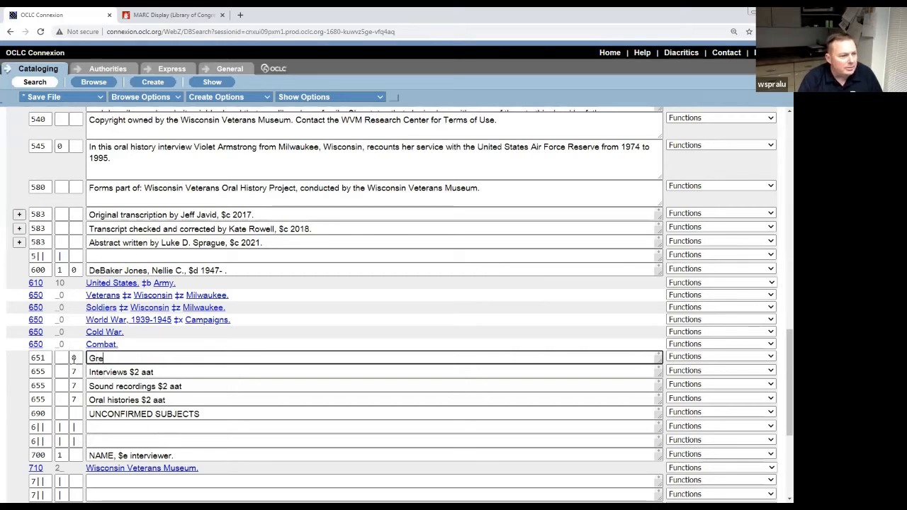
type("at ")
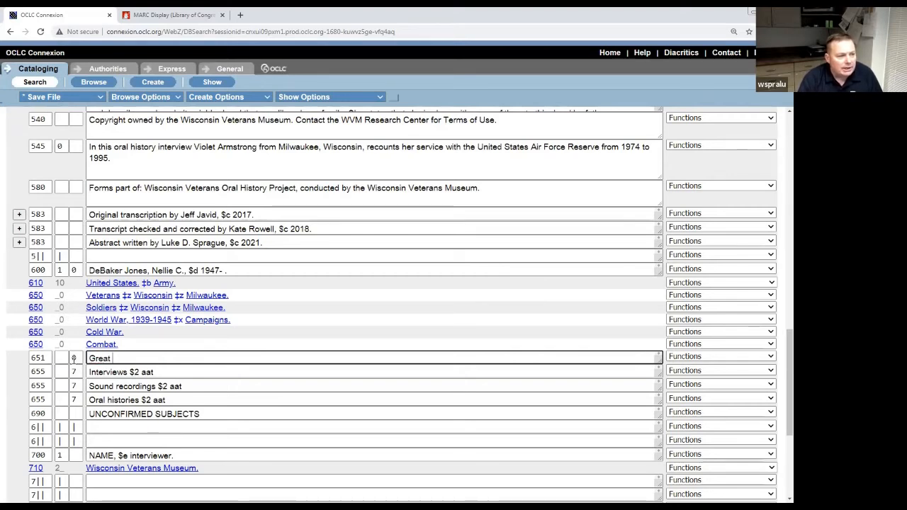
type("Lakes Nav")
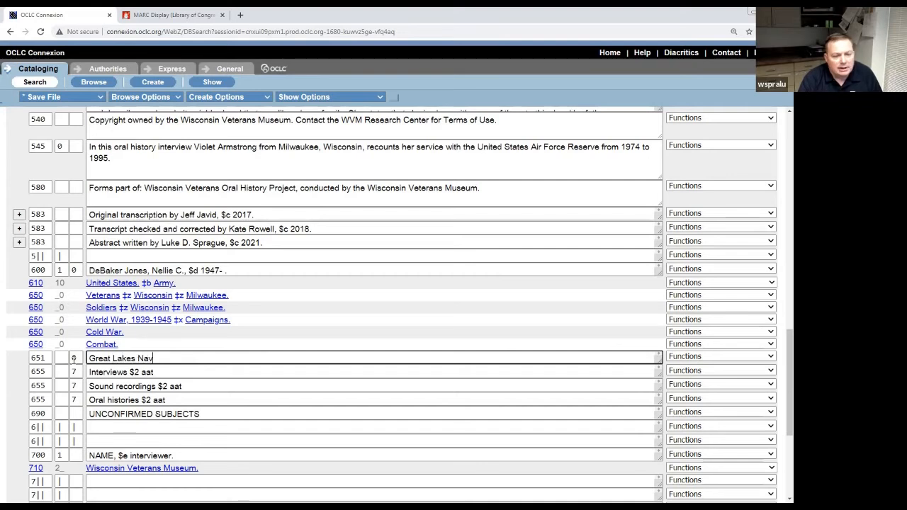
type("al Training")
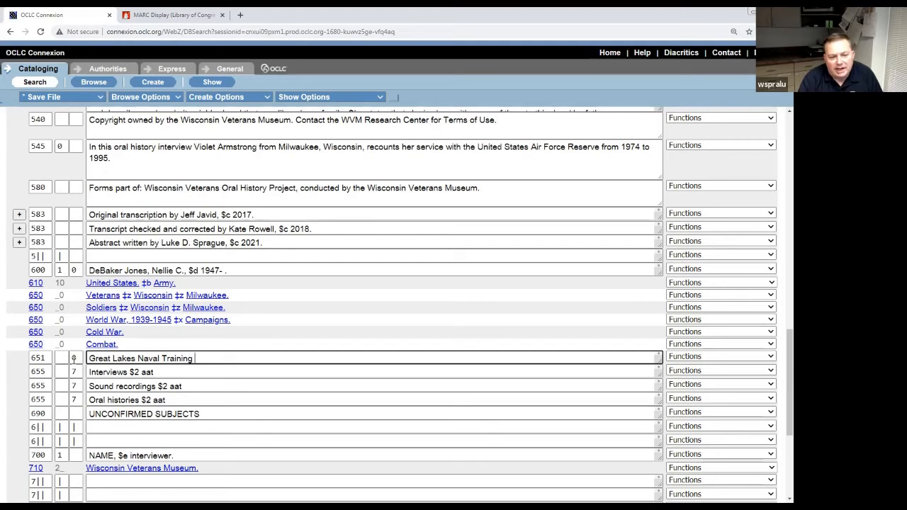
type(" Center")
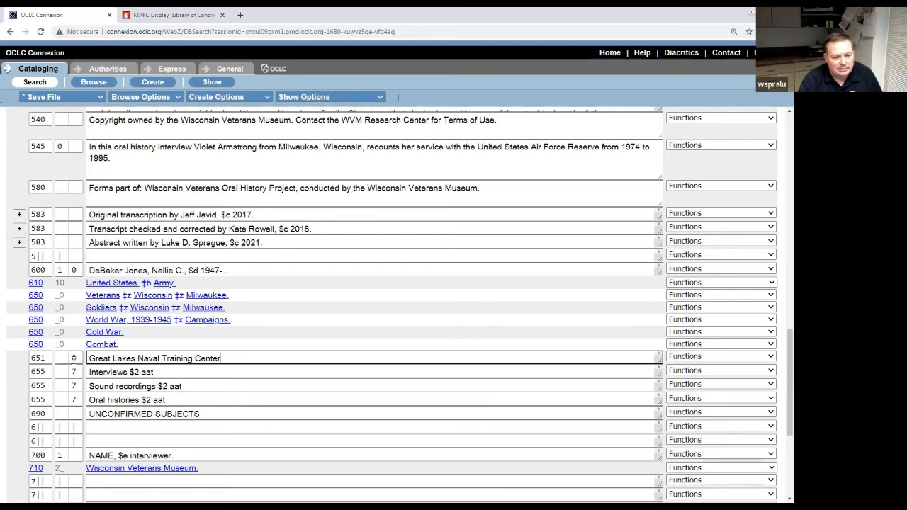
type(" (Great")
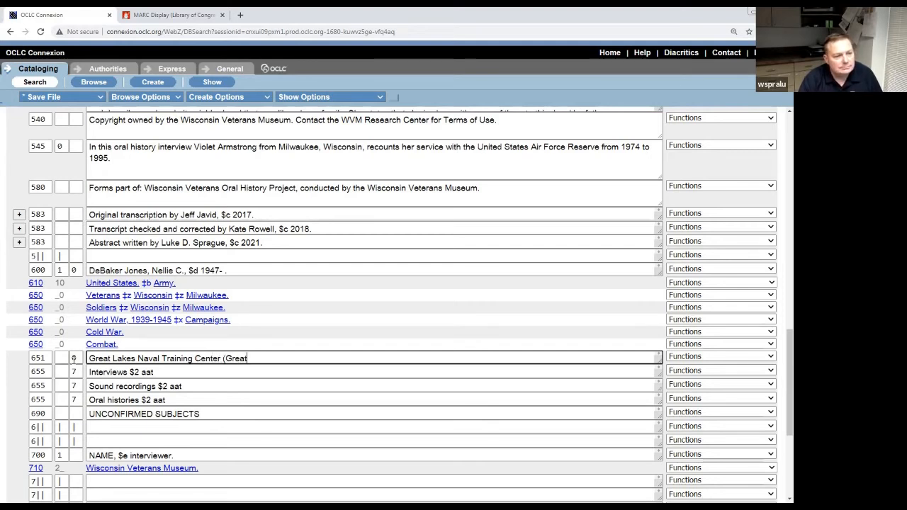
type(" Lakes, ")
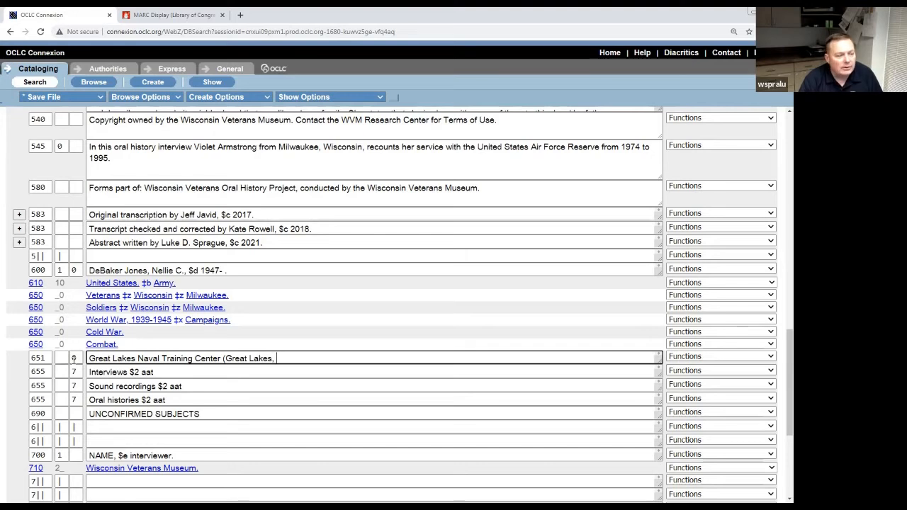
type("Ill.)")
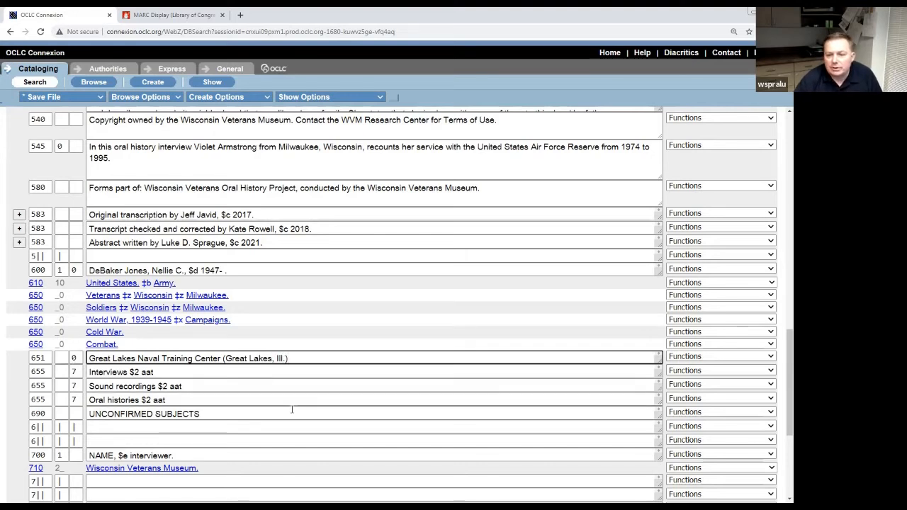
Control the new Great Lakes Naval Training Center 651 heading against its authority record.
left_click(770, 357)
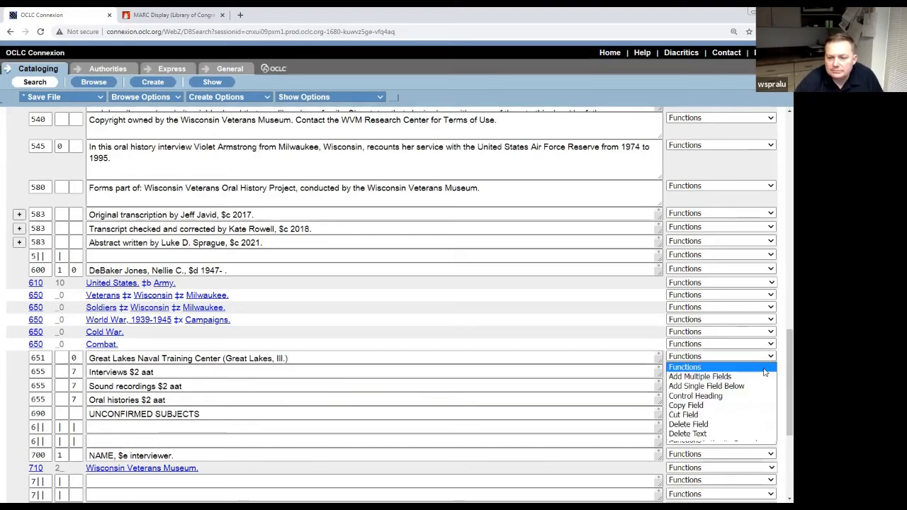
left_click(724, 397)
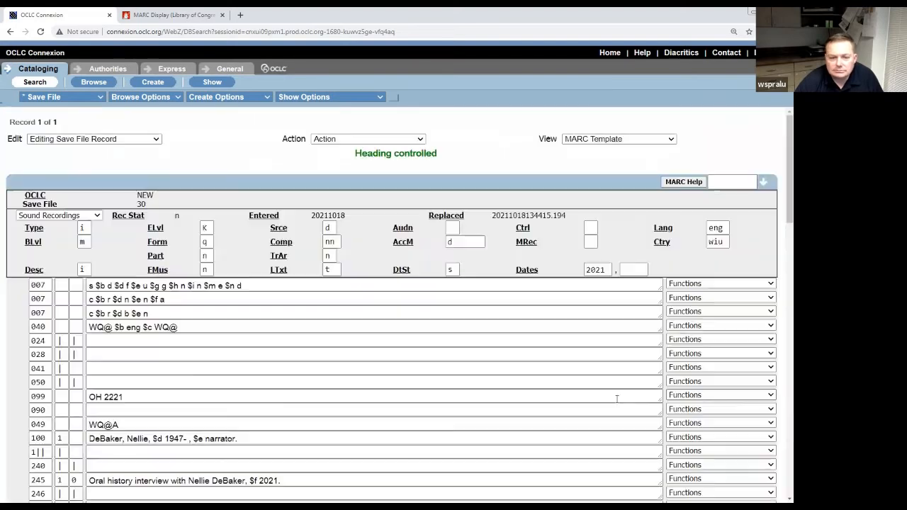
scroll(528, 369, "down", 15)
scroll(525, 363, "up", 4)
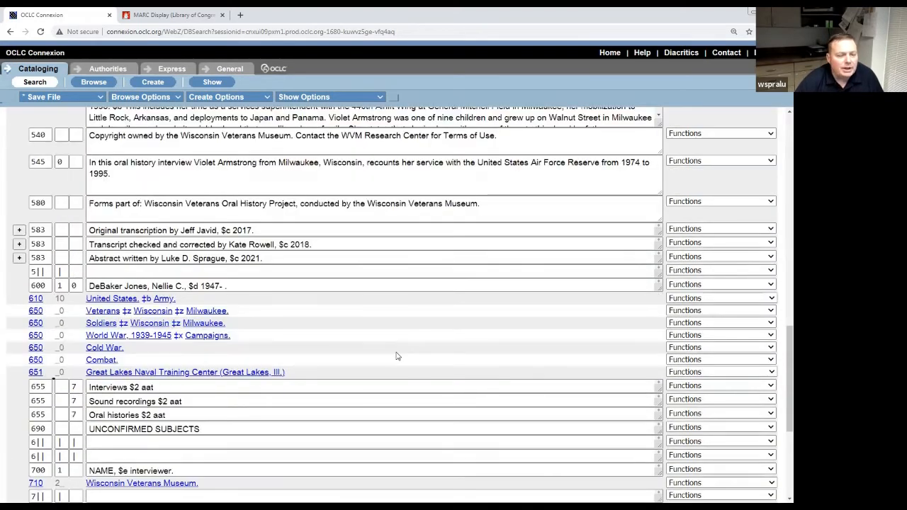
Examine the Interviews, Sound recordings and Oral histories 655 fields and their second indicator 7.
scroll(397, 354, "down", 3)
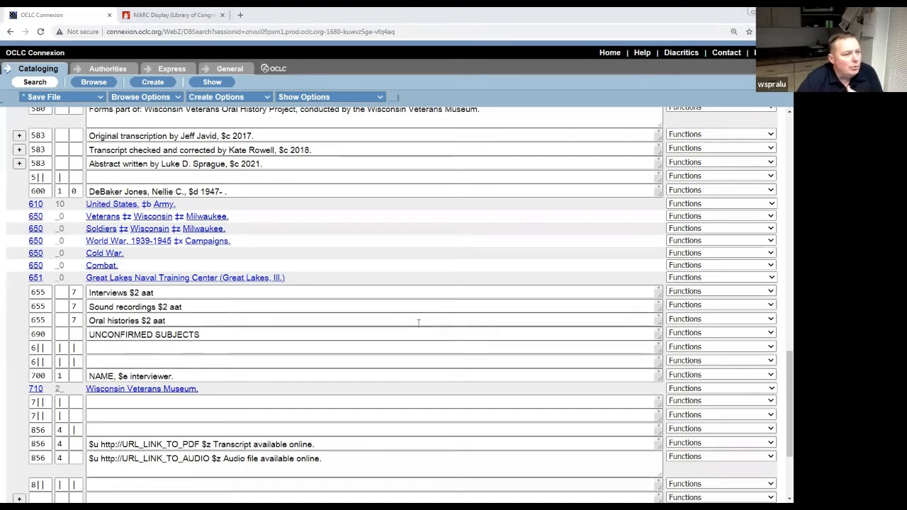
left_click(183, 289)
left_click(193, 307)
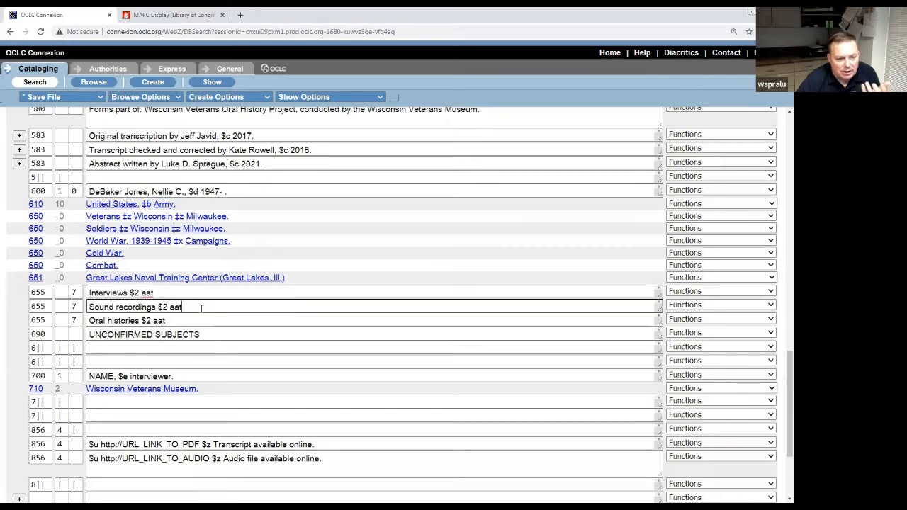
left_click(202, 320)
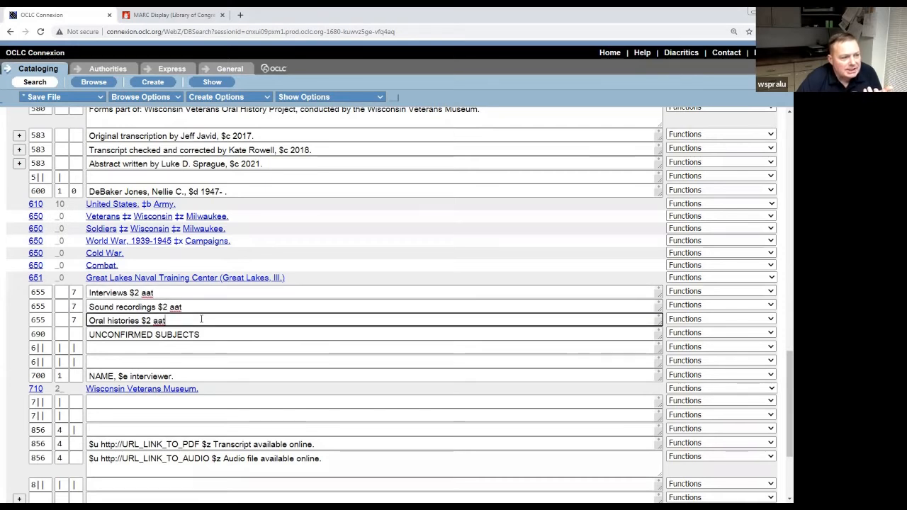
left_click(209, 294)
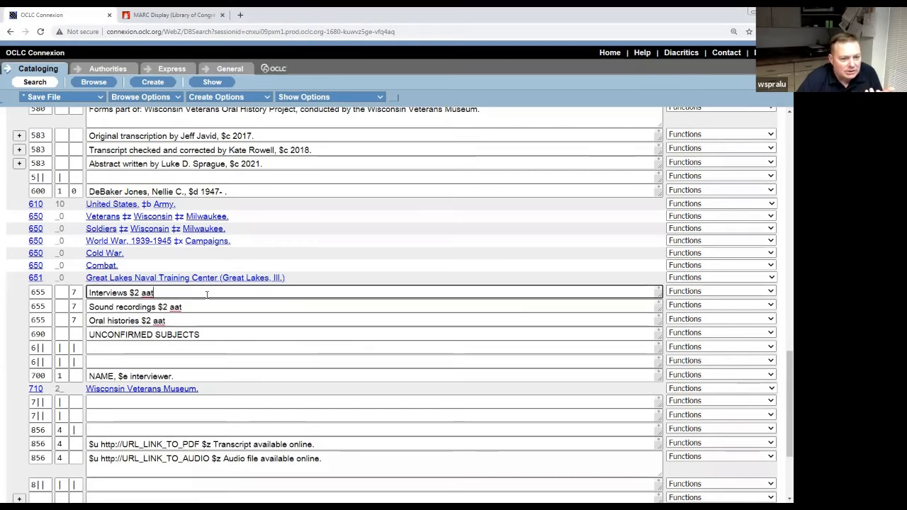
left_click(212, 309)
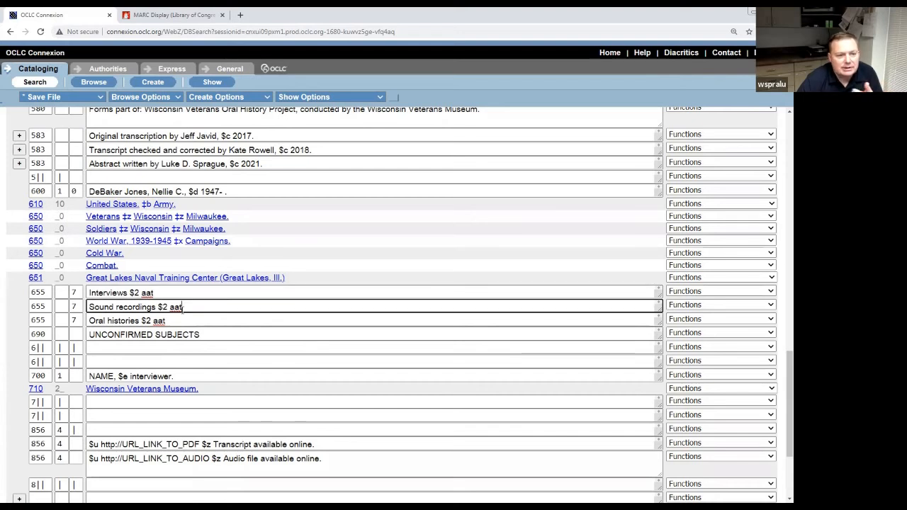
double_click(44, 292)
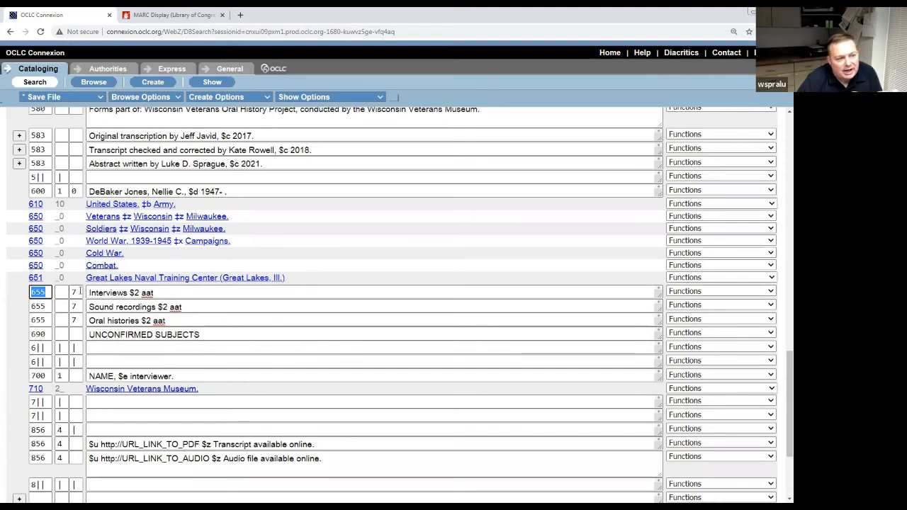
double_click(80, 292)
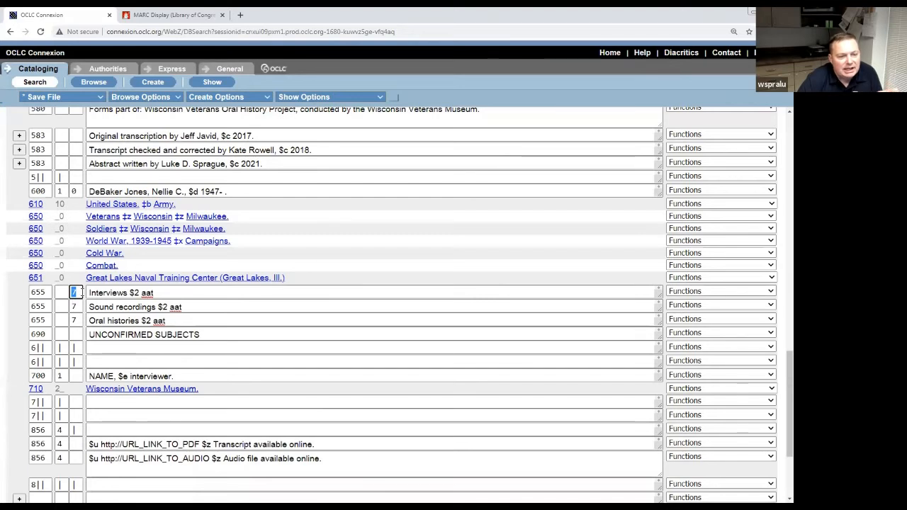
left_click(81, 293)
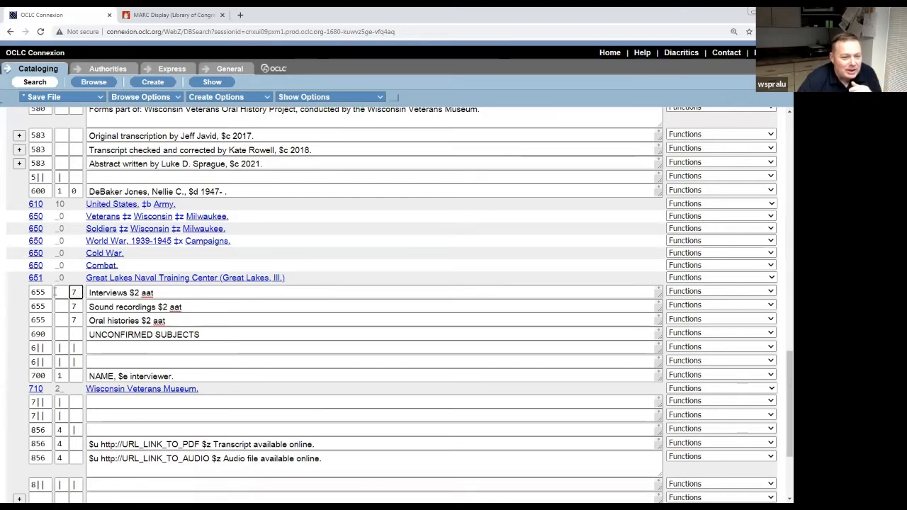
double_click(60, 292)
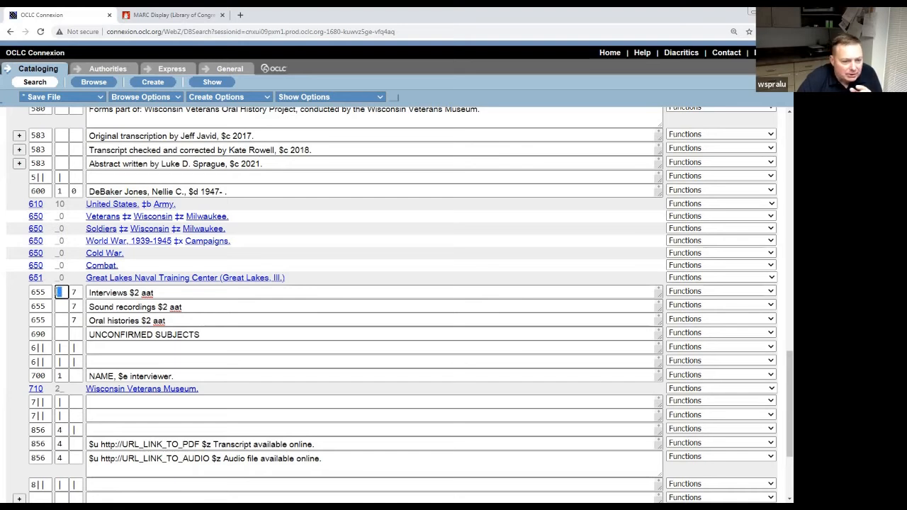
left_click(64, 292)
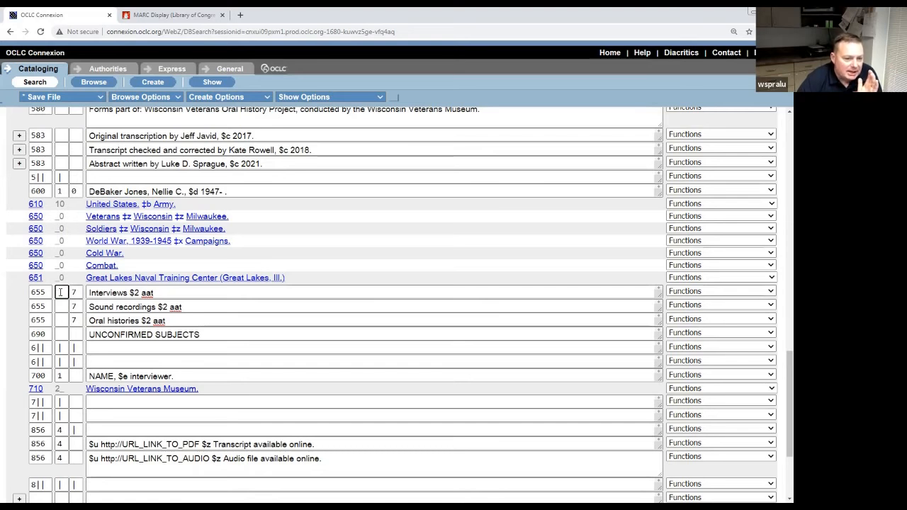
double_click(75, 292)
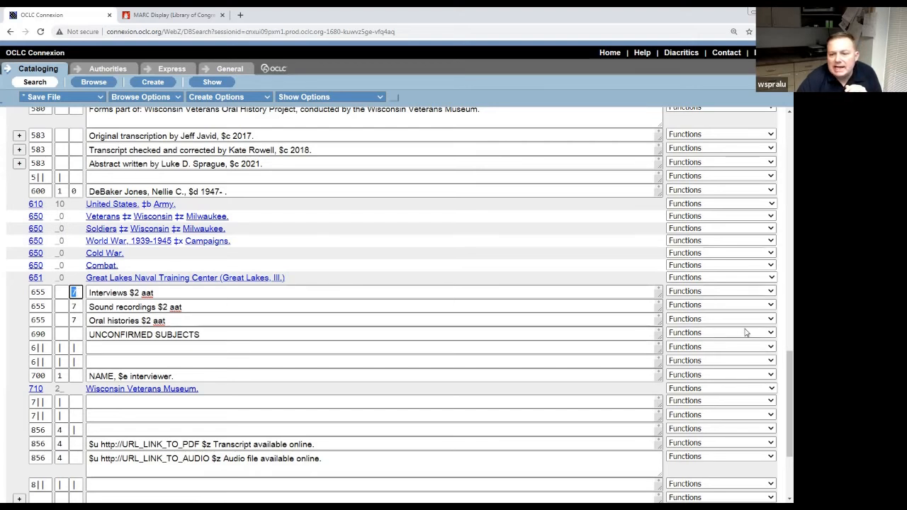
Add a 655 below Oral histories with second indicator 7 reading 'Video recordings. $2 aat'.
left_click(772, 320)
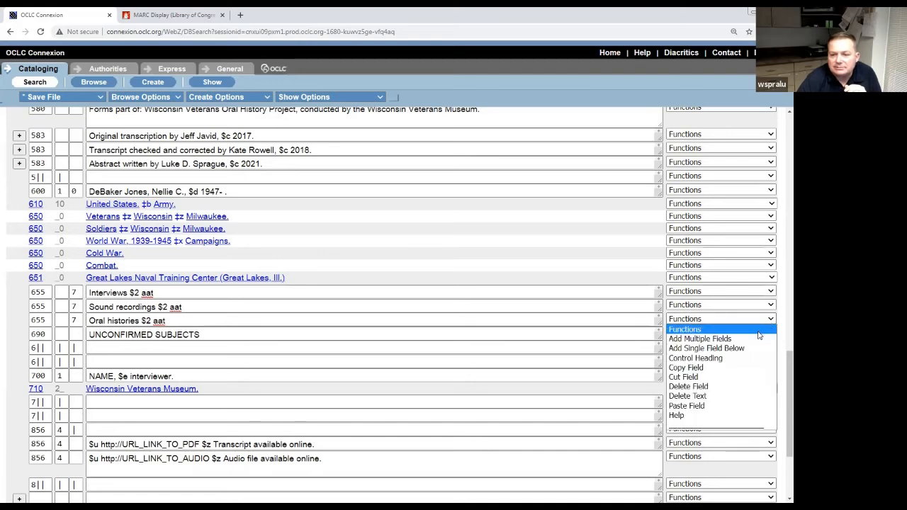
left_click(707, 348)
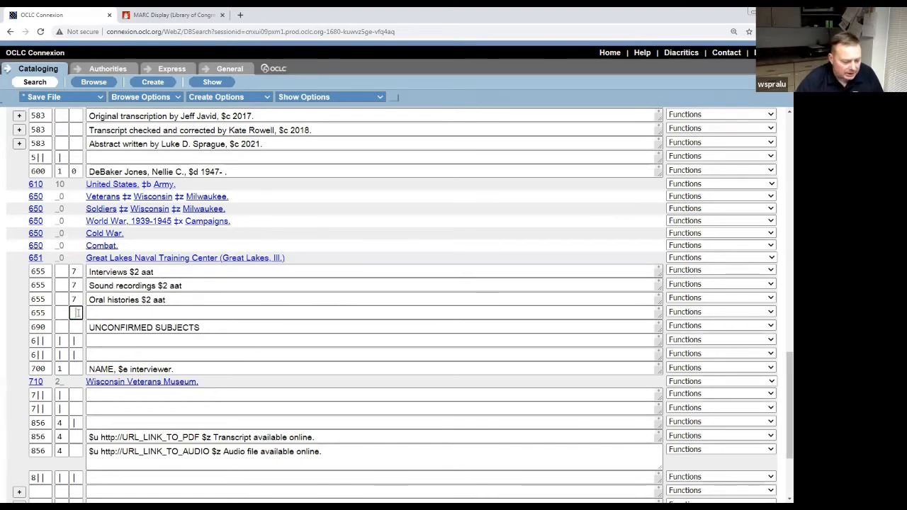
key("Tab")
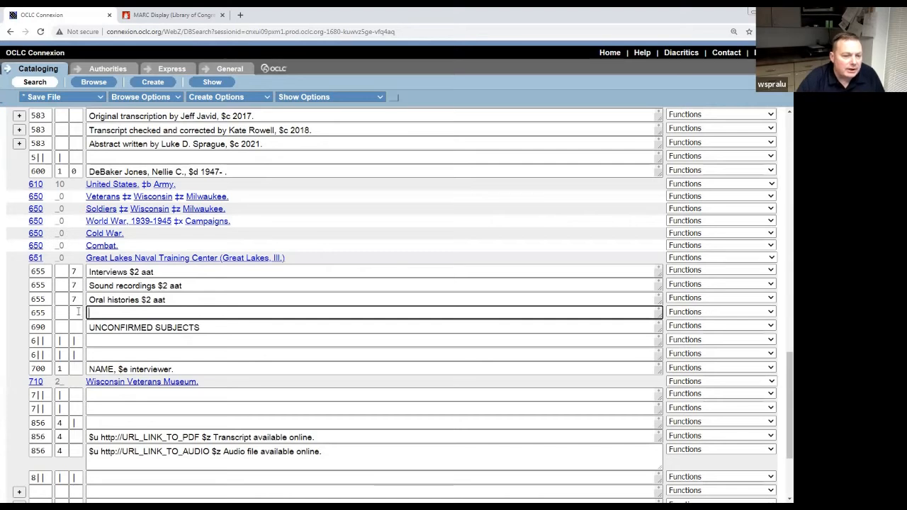
double_click(78, 312)
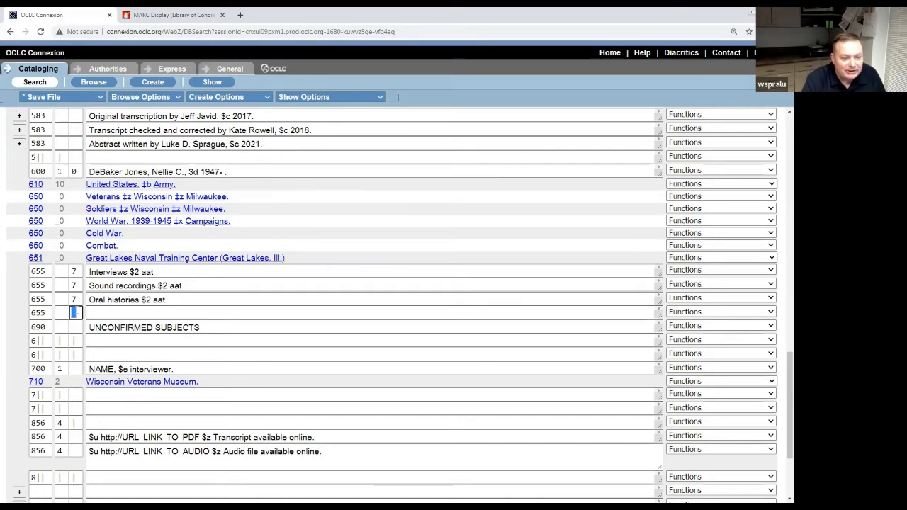
type("7")
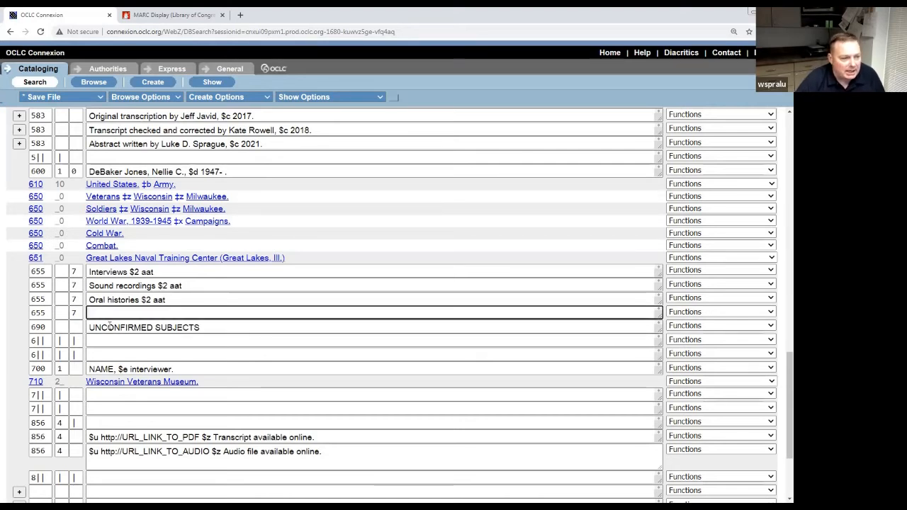
type("Video record")
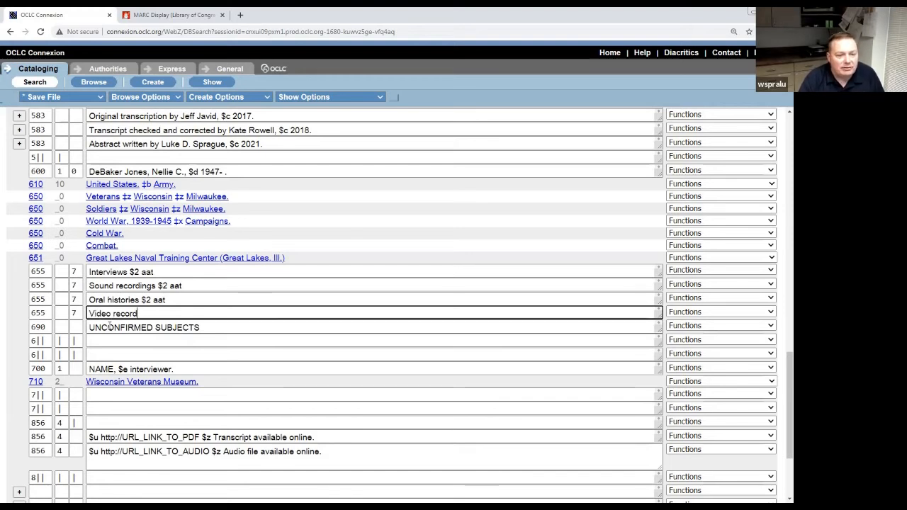
type("sngs. $2 a")
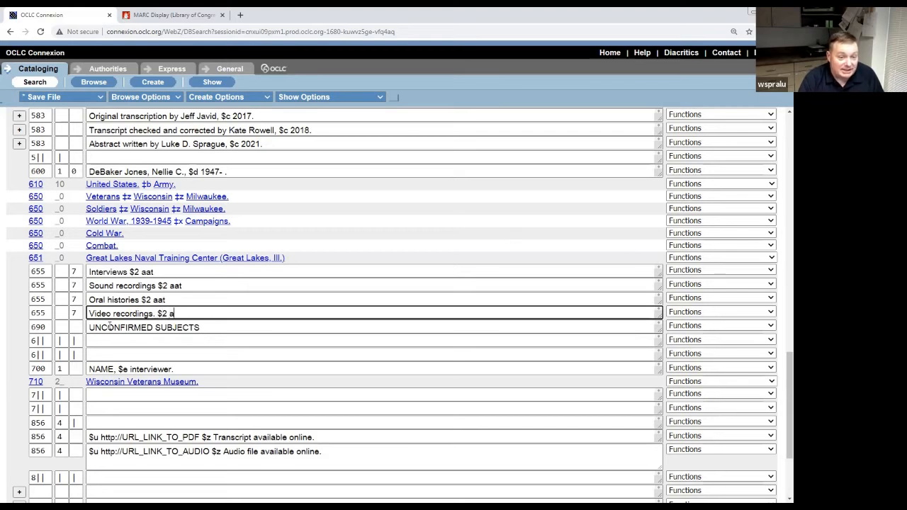
type("at")
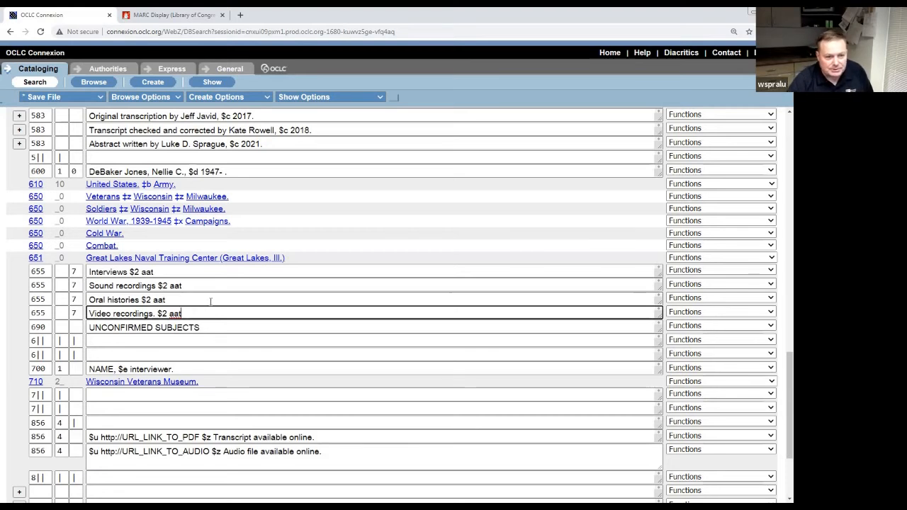
left_click(222, 328)
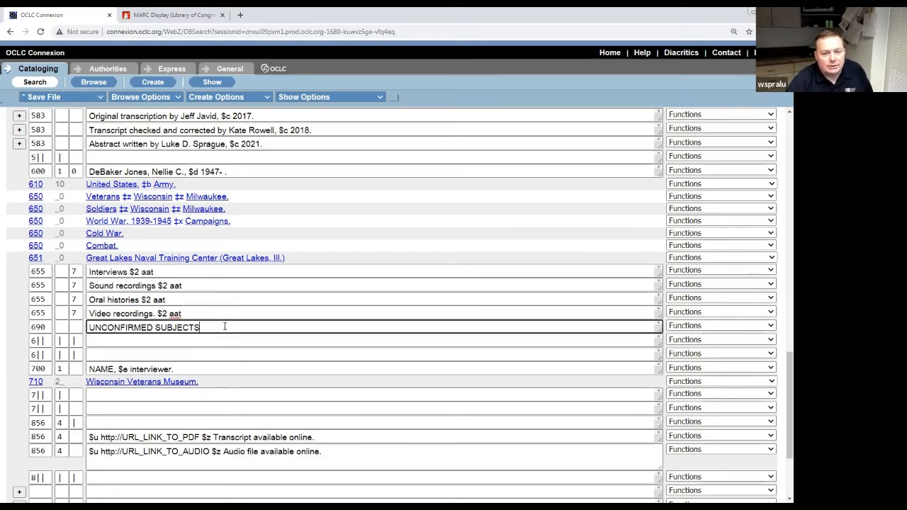
Delete the 690 UNCONFIRMED SUBJECTS field so the genre terms lead into the 700 interviewer field.
left_click(770, 325)
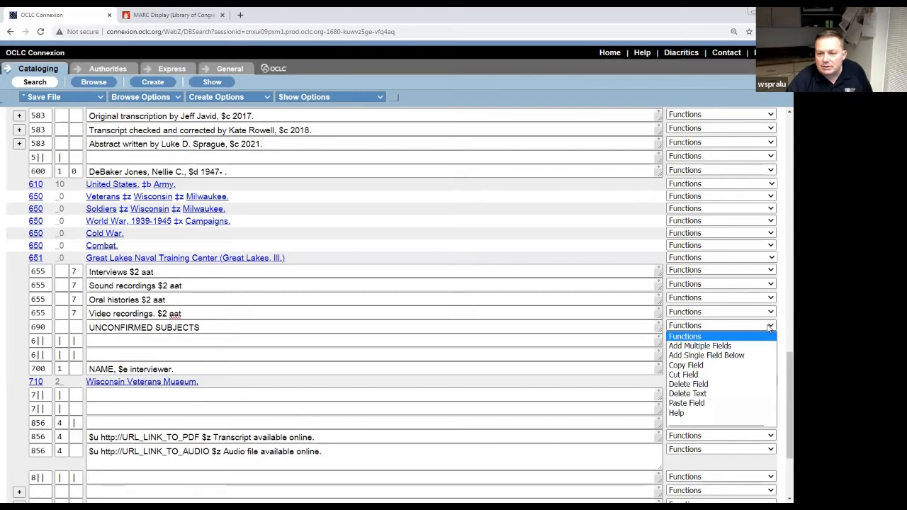
left_click(733, 384)
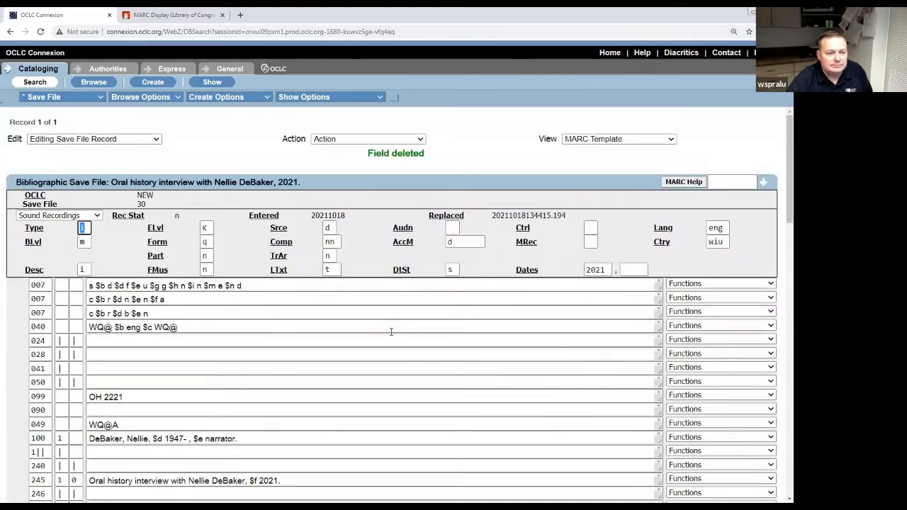
scroll(390, 332, "down", 15)
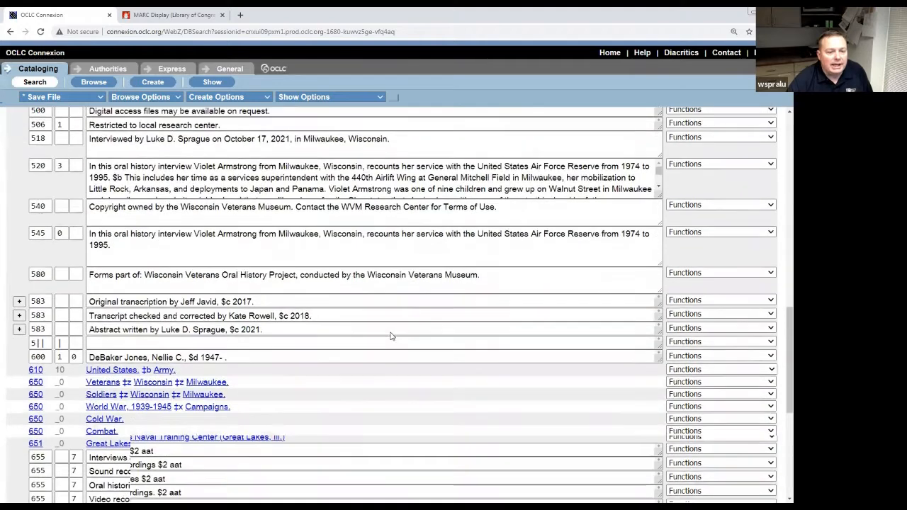
scroll(390, 336, "down", 5)
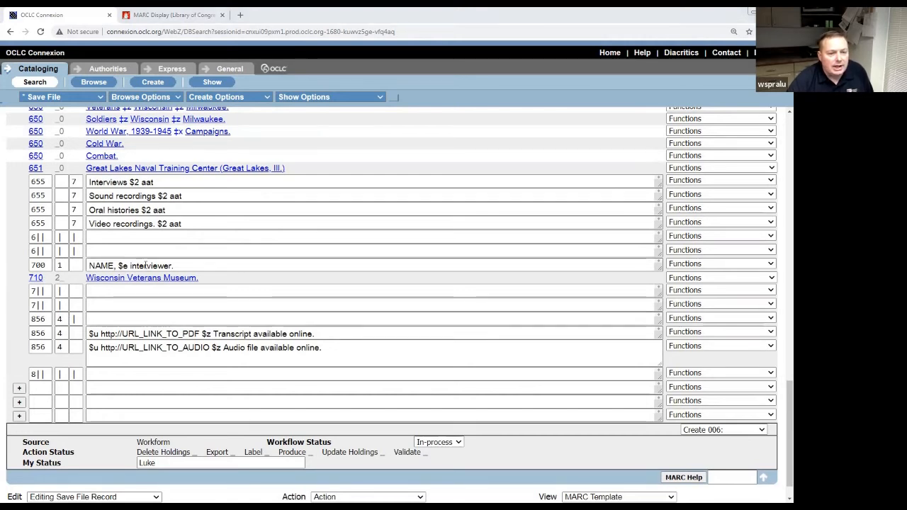
Replace the NAME placeholder in the 700 field with the interviewer's name before ', $e interviewer.'.
left_click(116, 265)
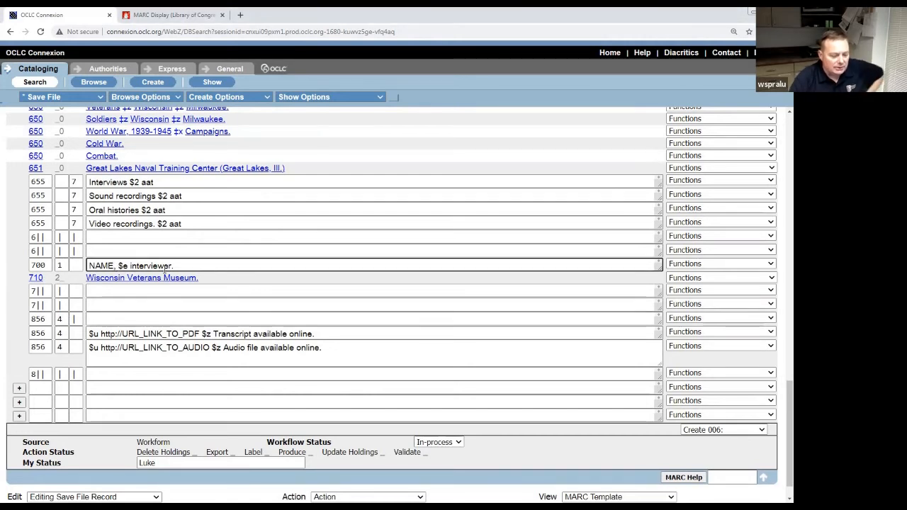
key("BackSpace")
type(",")
key("BackSpace")
key("BackSpace")
key("BackSpace")
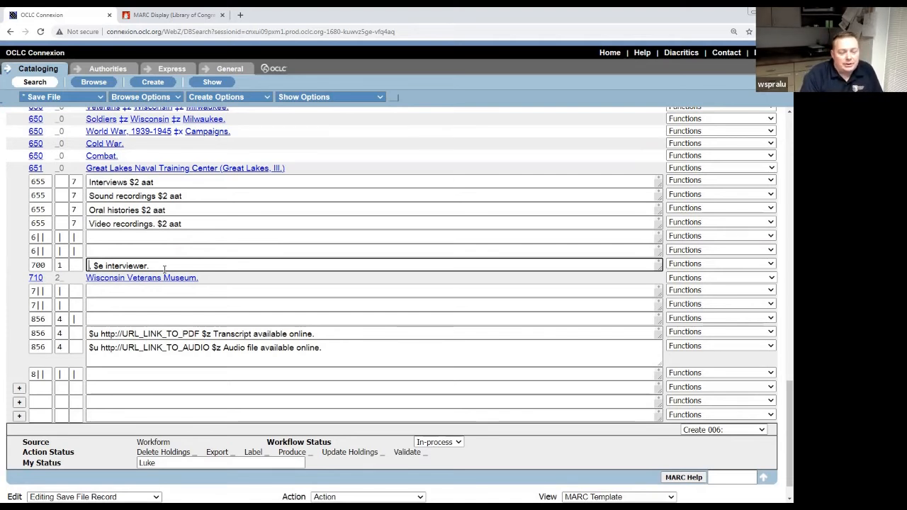
type("Sprague")
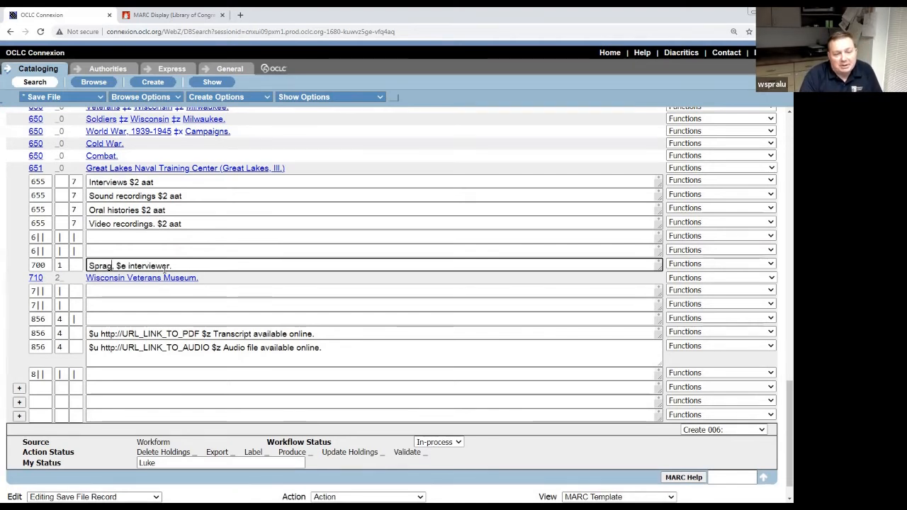
type(", Luke D.")
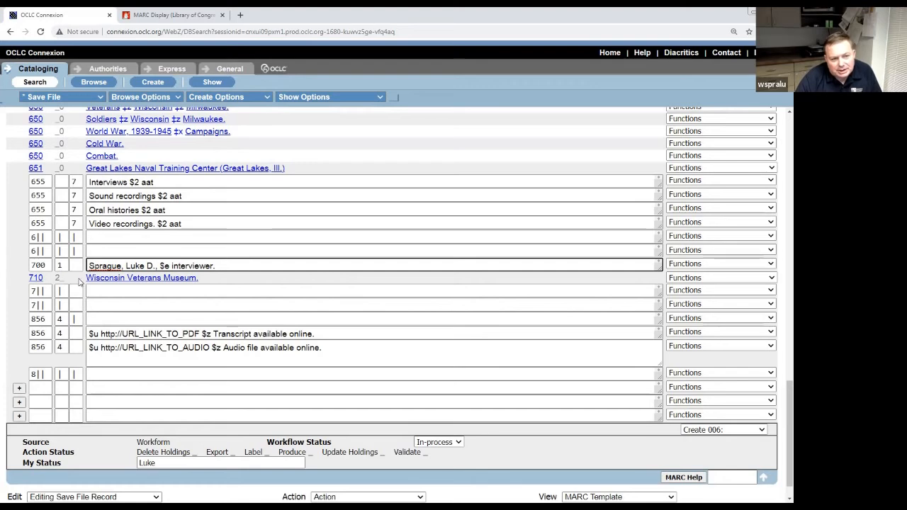
left_click(282, 302)
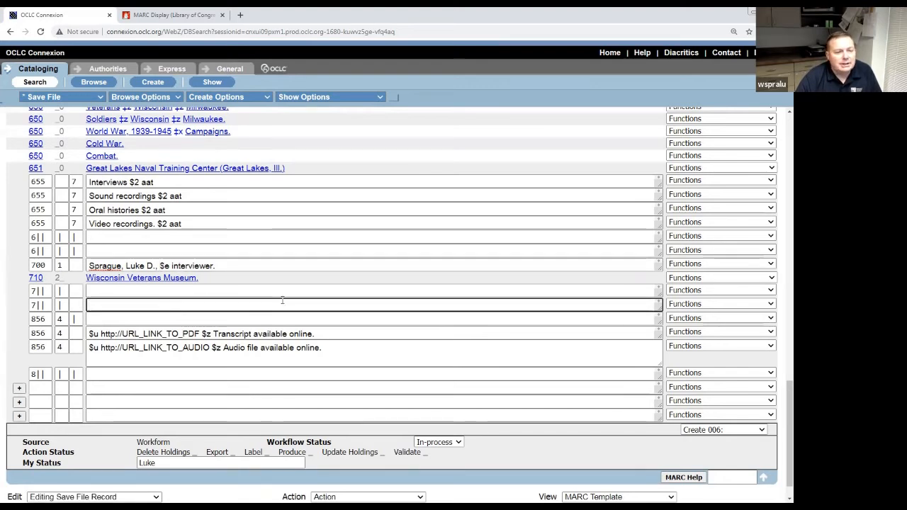
scroll(282, 299, "down", 1)
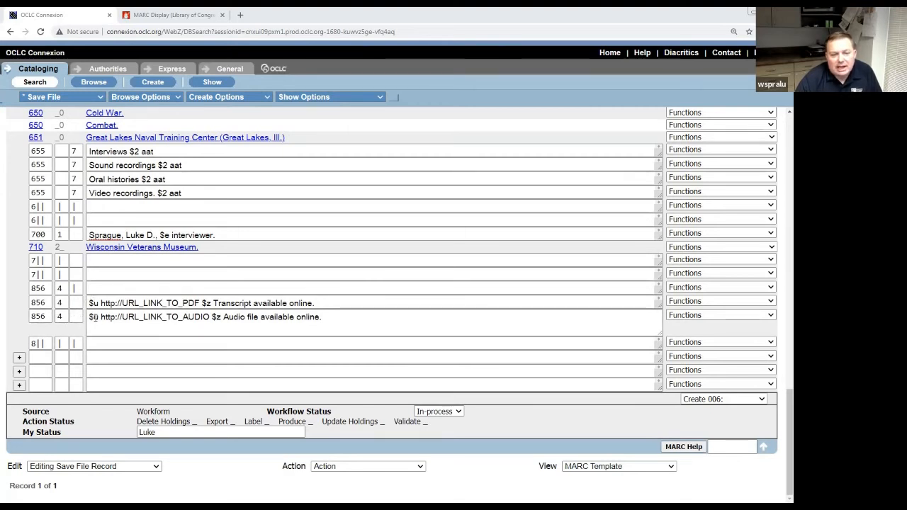
Delete the 856 transcript PDF field so only the audio-file 856 link remains.
left_click(771, 301)
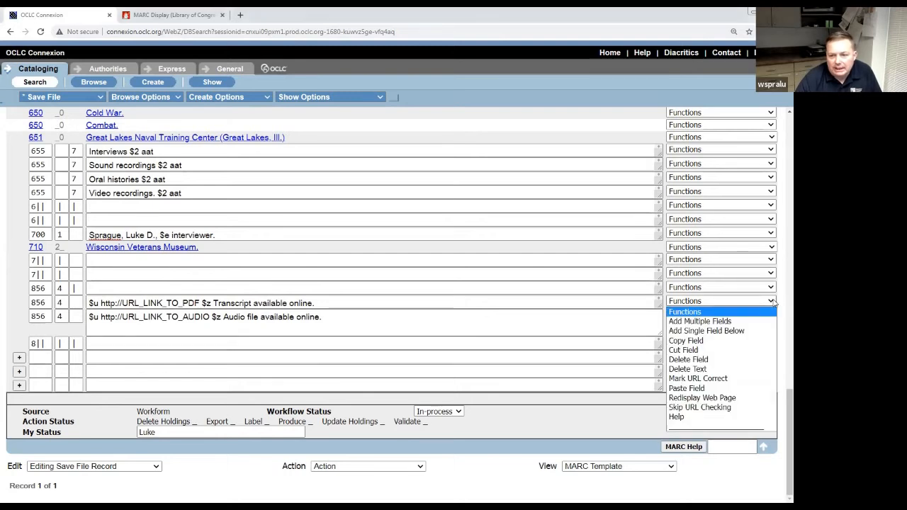
left_click(738, 363)
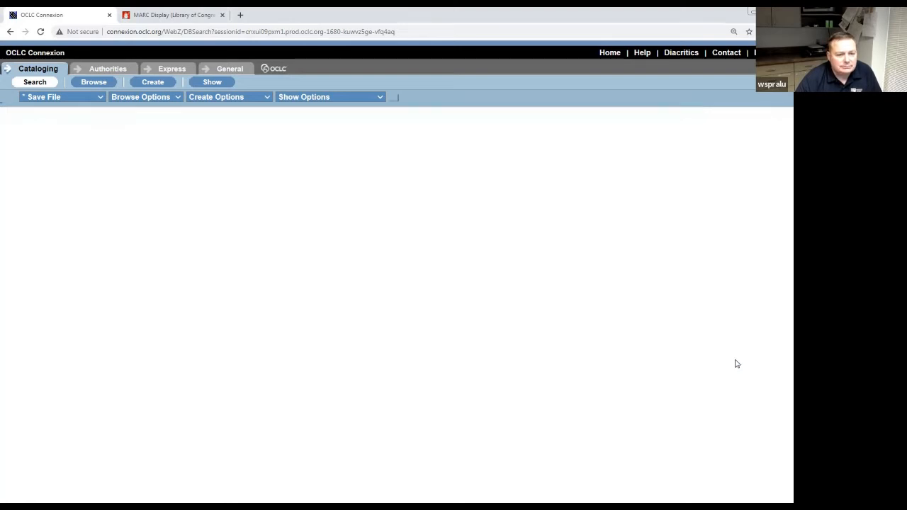
scroll(470, 351, "down", 8)
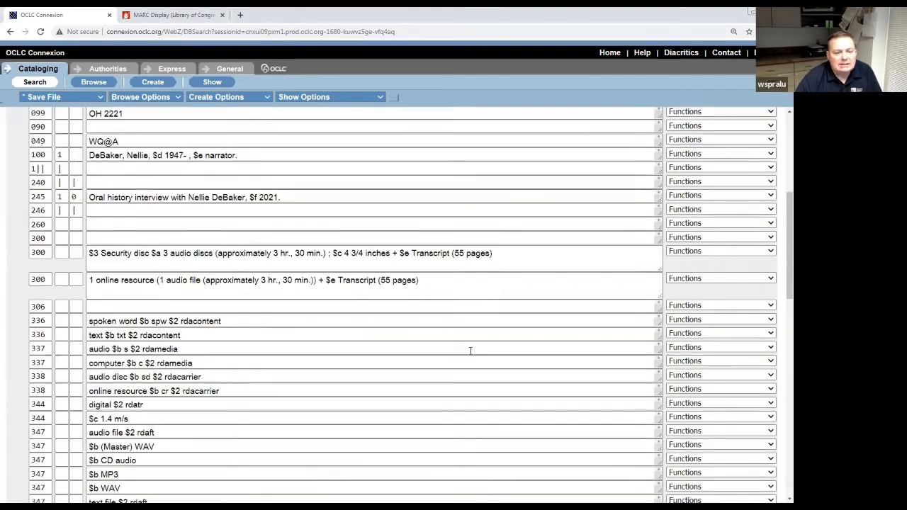
scroll(470, 351, "down", 3)
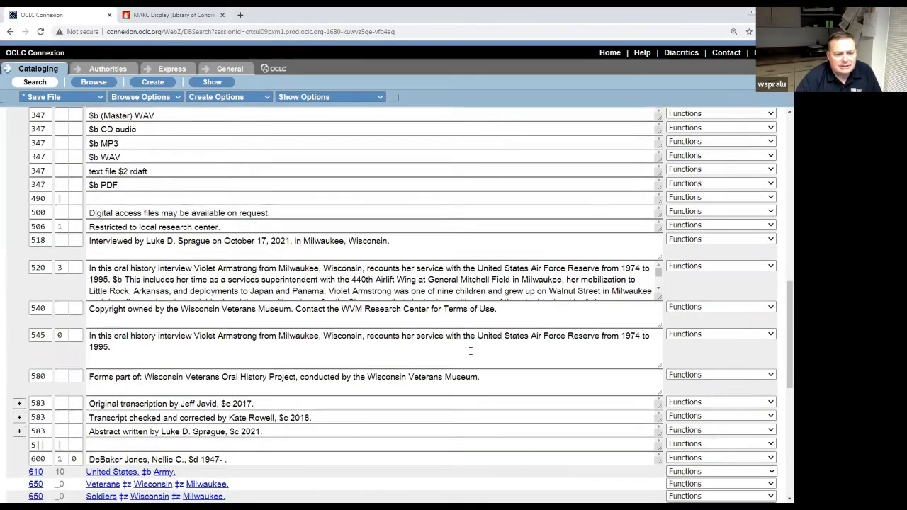
scroll(470, 351, "down", 3)
scroll(470, 350, "down", 5)
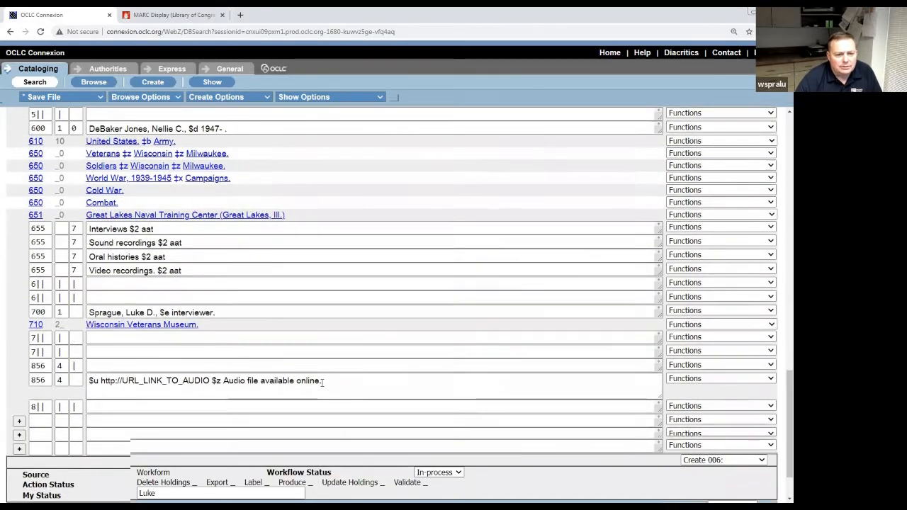
scroll(290, 377, "down", 2)
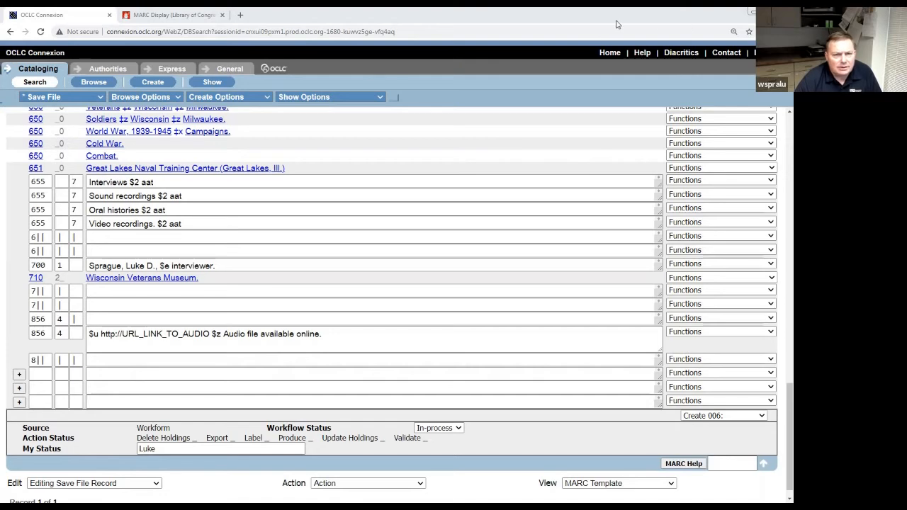
Open the Wisconsin Veterans Museum OH_02195 interview page in a new tab and copy its URL.
left_click(174, 14)
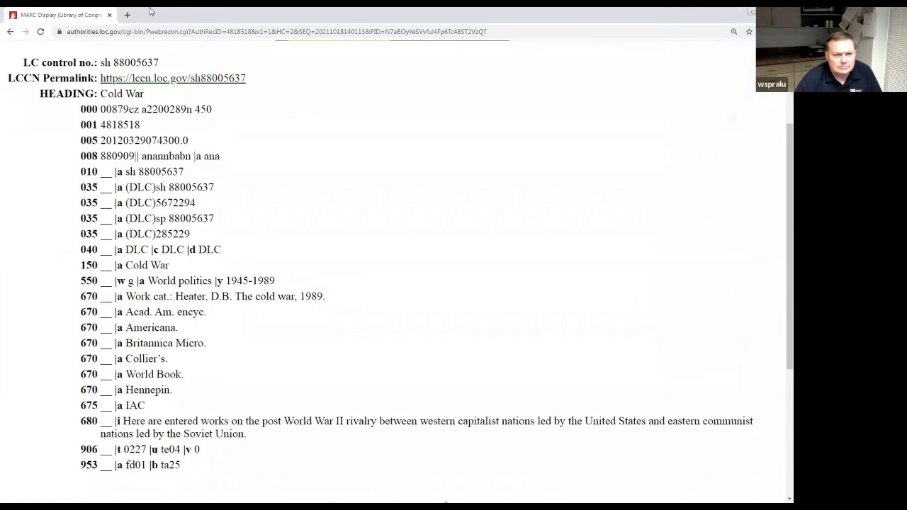
left_click(128, 15)
type("wis")
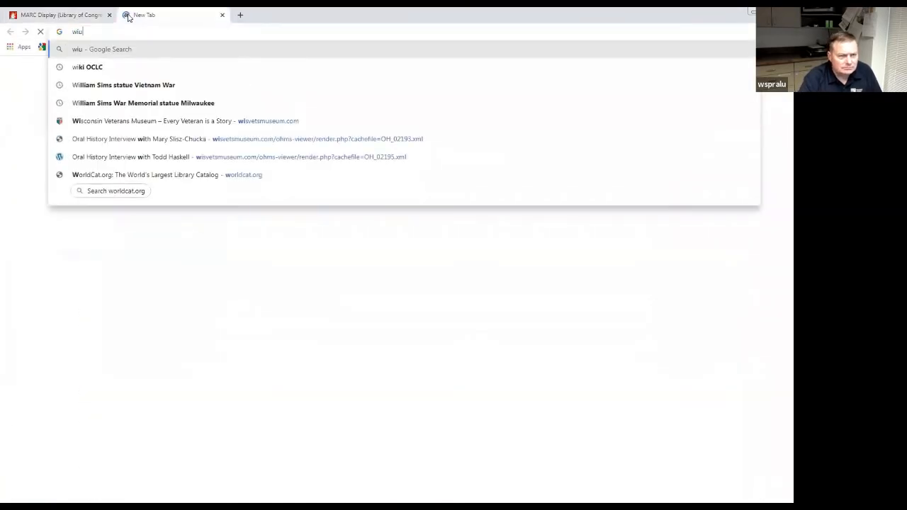
left_click(284, 153)
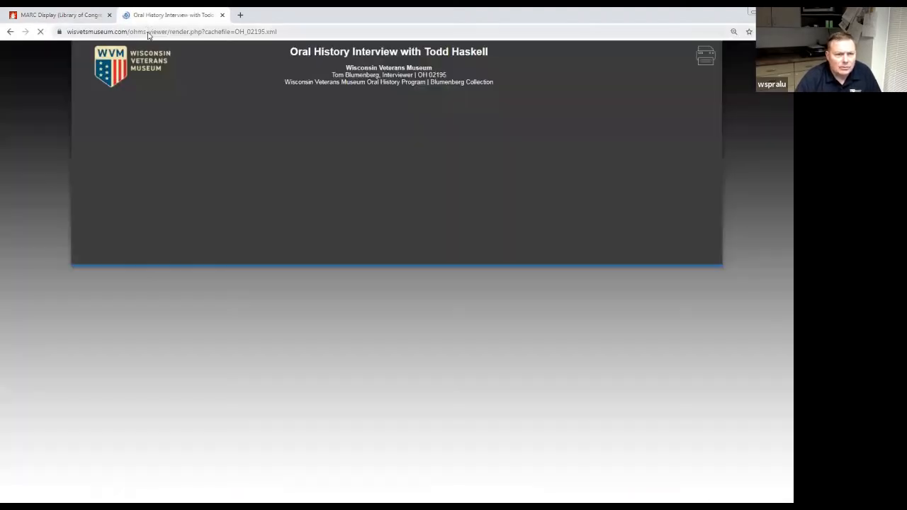
left_click(149, 33)
key("ctrl+c")
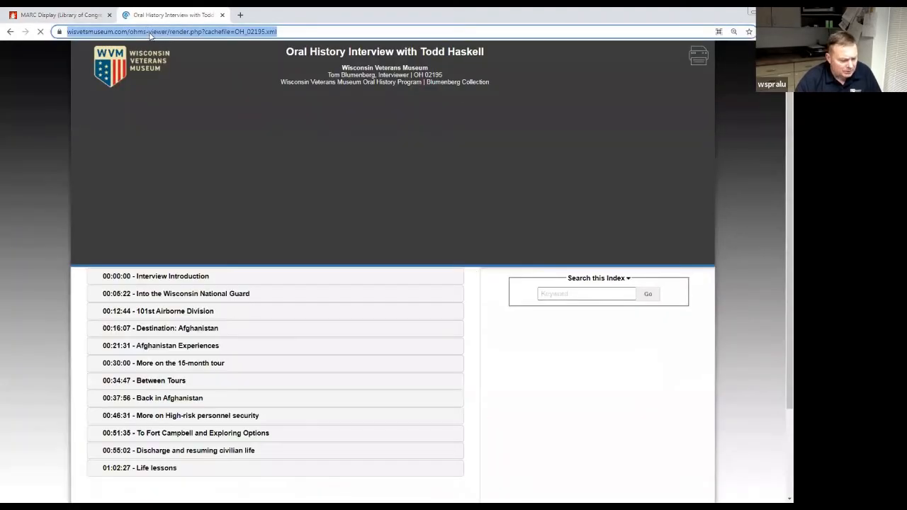
left_click(60, 17)
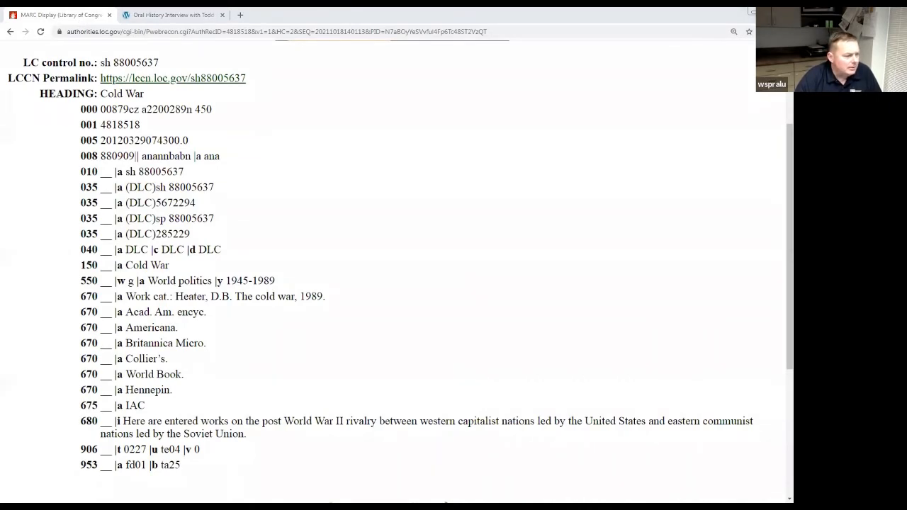
key("alt+Tab")
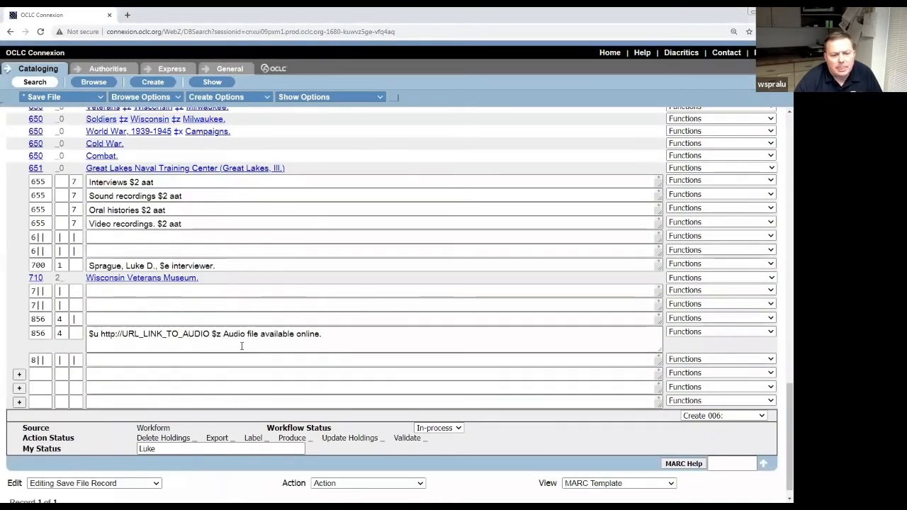
Paste the OH_02195 viewer URL over the 856 placeholder link and into the summary notes.
left_click(209, 333)
left_click_drag(209, 333, 105, 336)
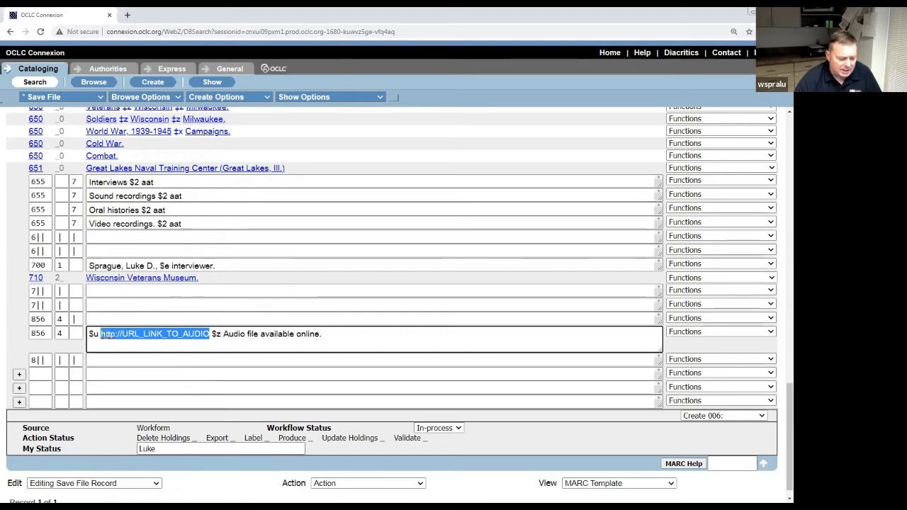
key("ctrl+v")
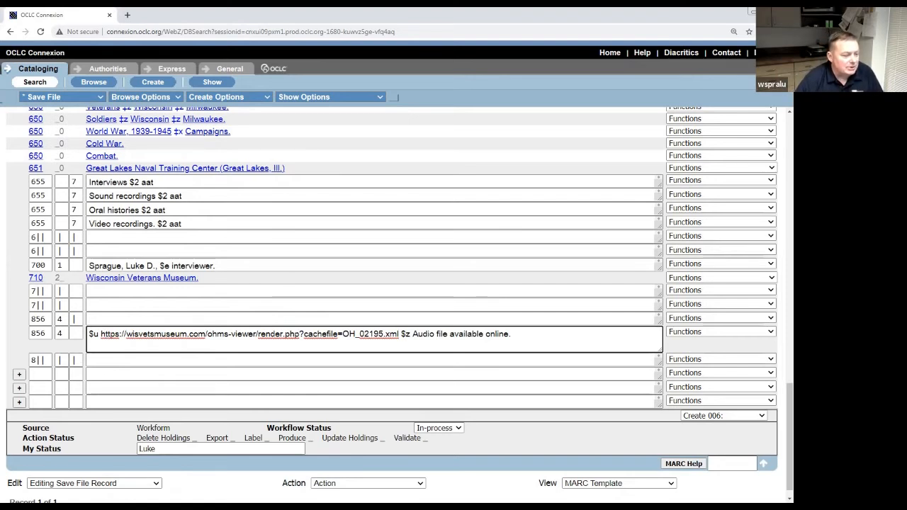
key("alt+Tab")
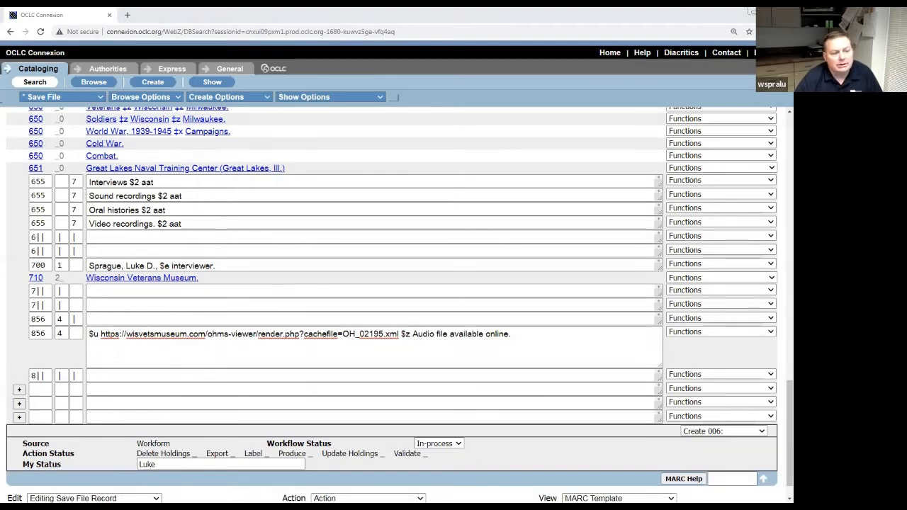
key("alt+Tab")
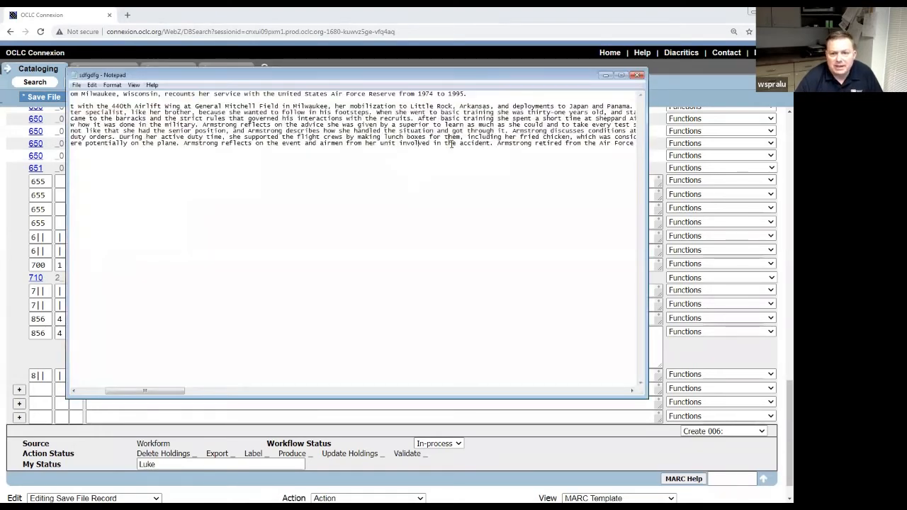
key("End")
key("Return")
key("Return")
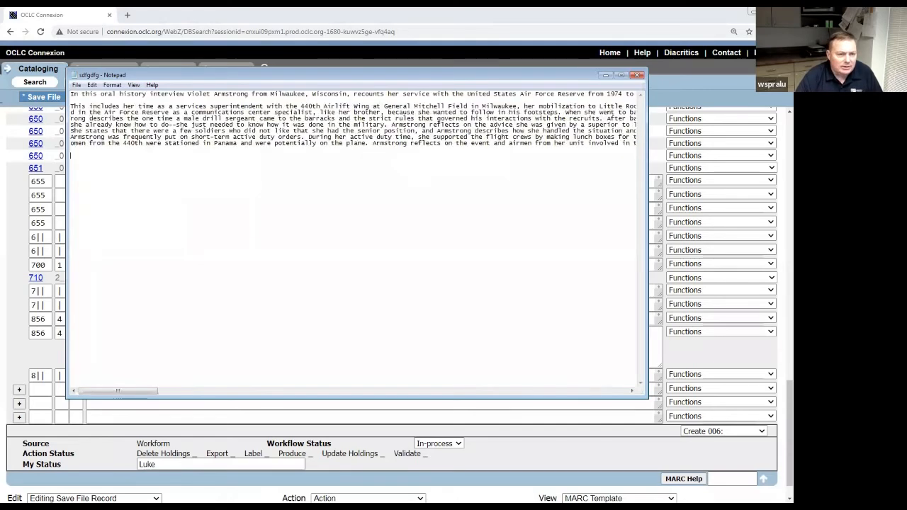
key("ctrl+v")
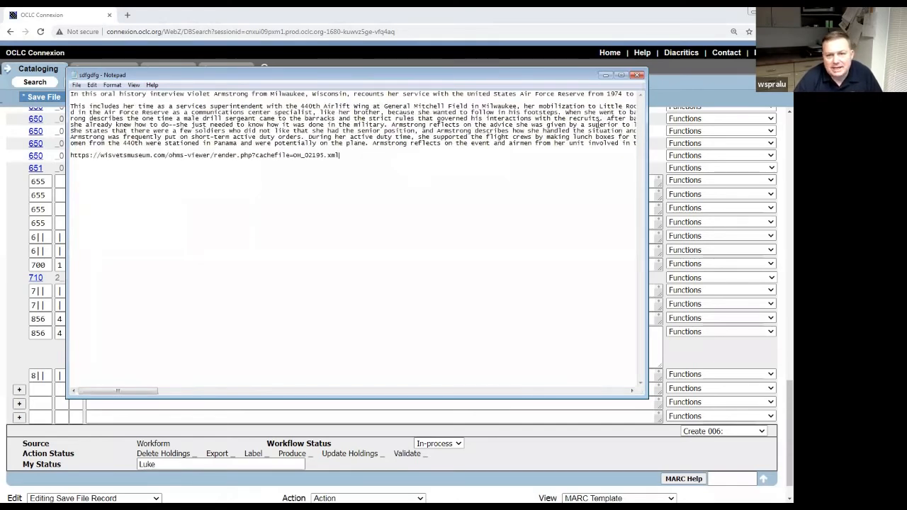
left_click(606, 75)
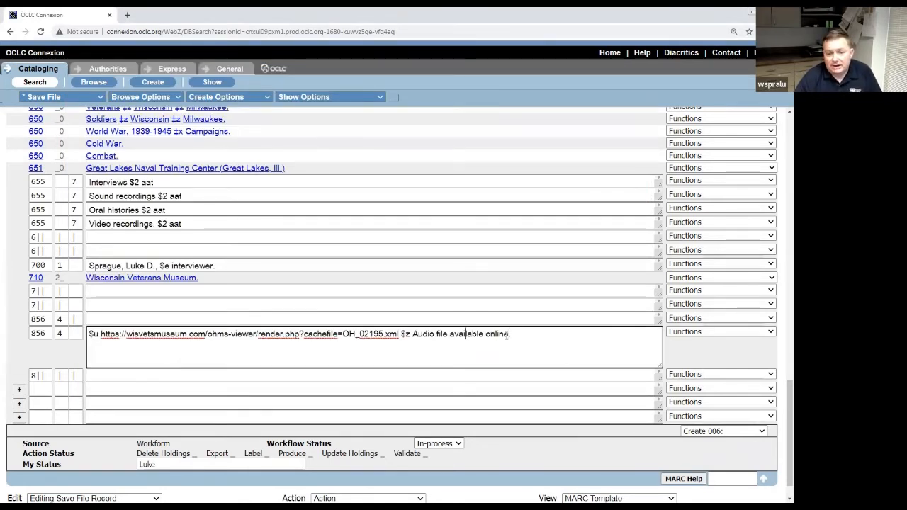
Rewrite the $z note from 'Audio file available online.' to 'Video, index, and transcript available online.'.
key("Left")
key("Left")
key("Left")
key("Left")
key("Left")
key("Left")
key("Left")
key("Left")
key("Left")
key("Left")
key("BackSpace")
key("BackSpace")
key("BackSpace")
key("BackSpace")
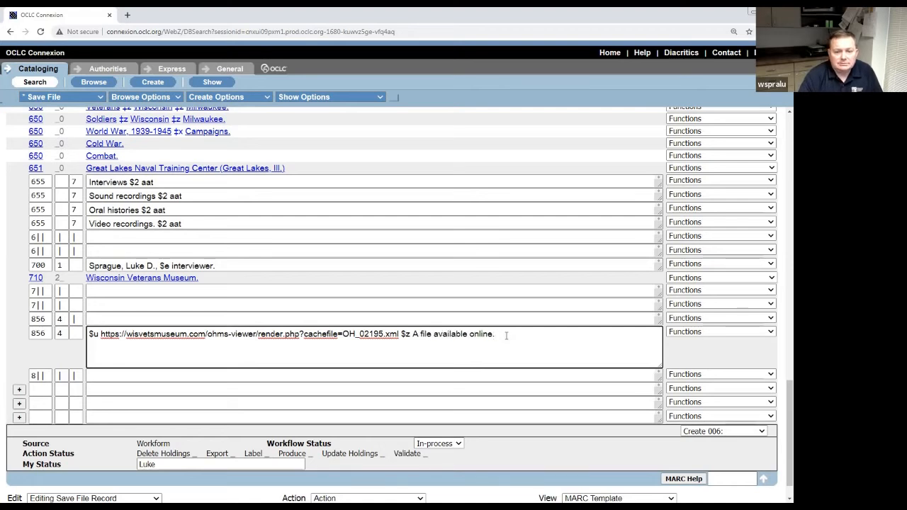
key("BackSpace")
type("Video")
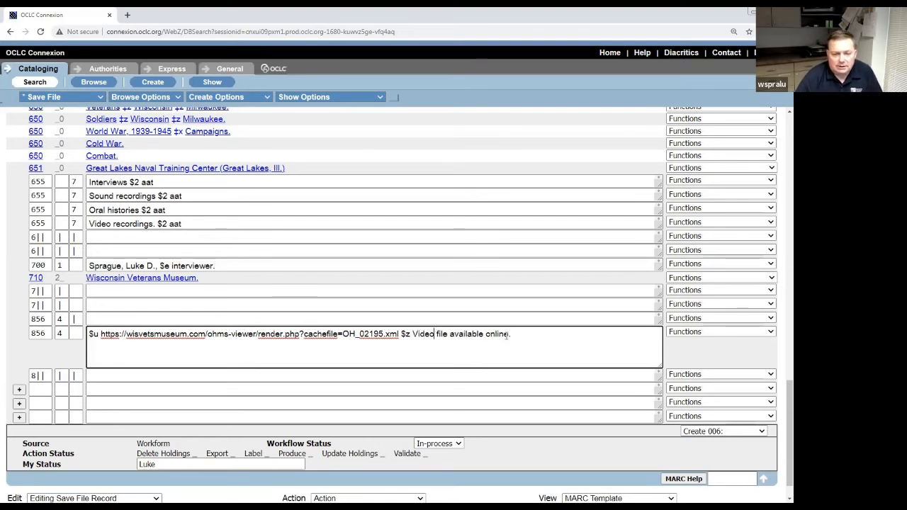
type(", indexe")
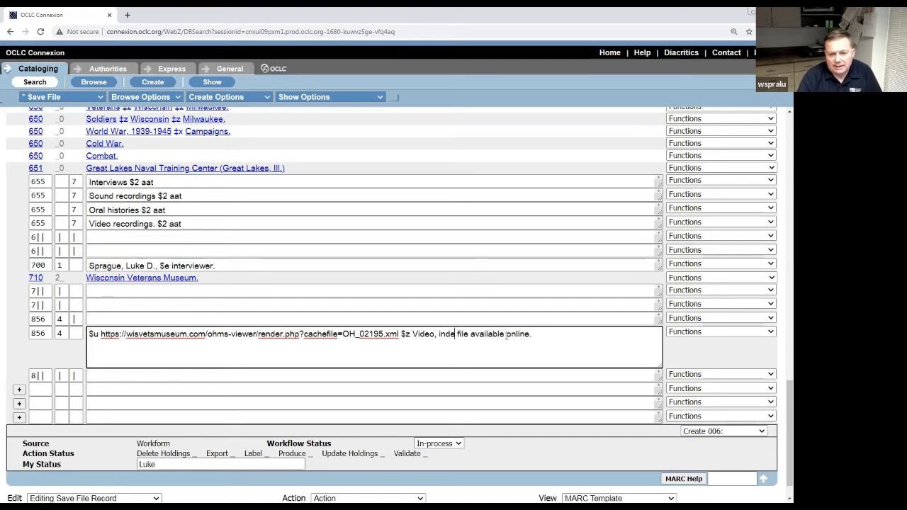
key("BackSpace")
type(", and")
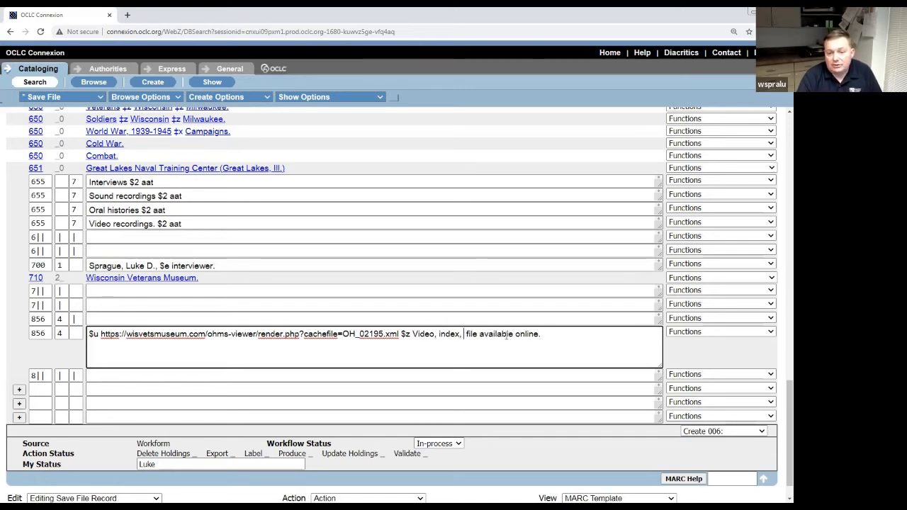
type(" transcript")
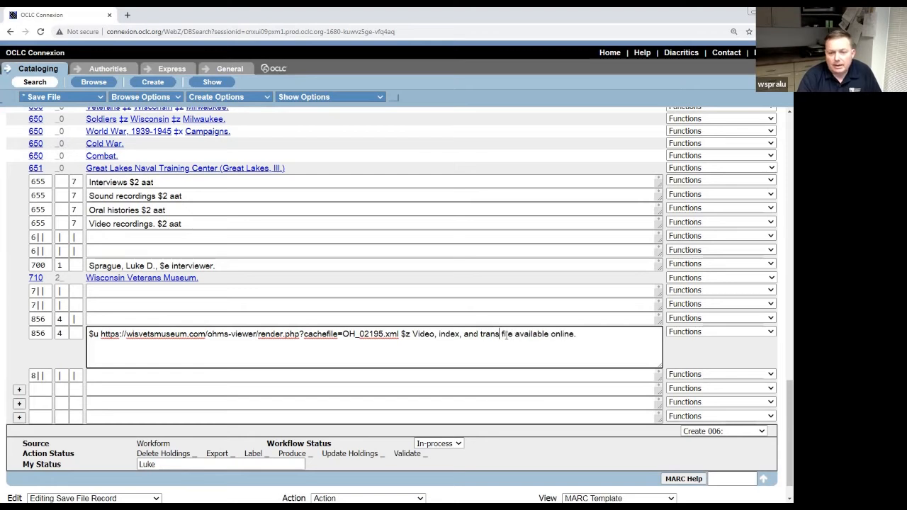
key("Delete")
key("Delete")
key("Delete")
key("Delete")
key("Delete")
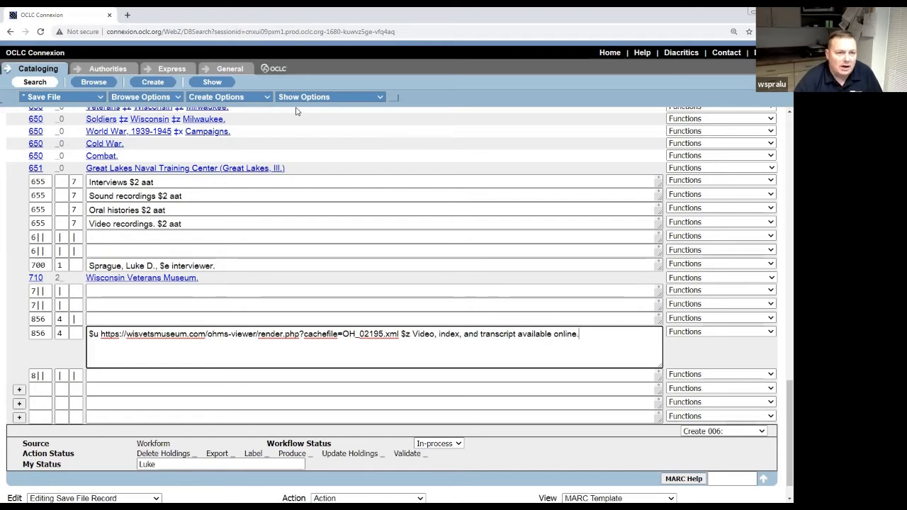
Search WorldCat.org for the interviewee's interview and check the 2019 record's online copy.
left_click(127, 15)
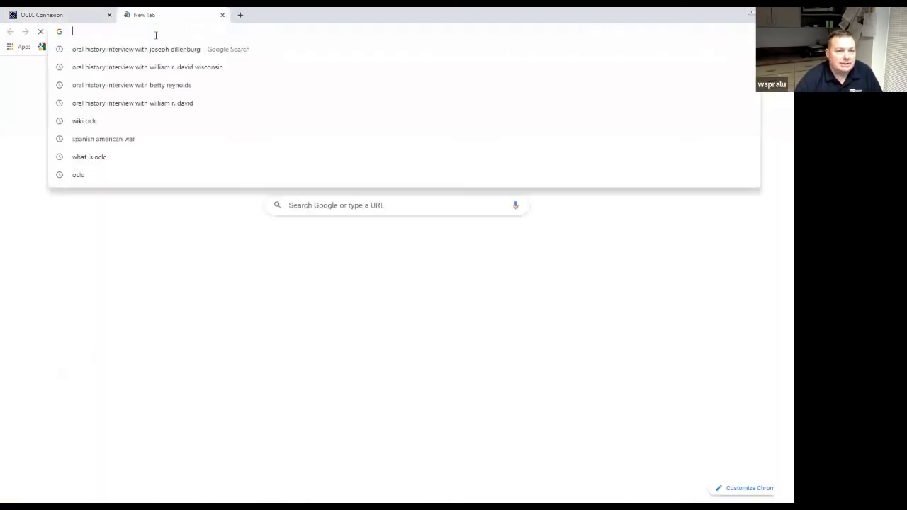
type("worldcat.org")
key("Return")
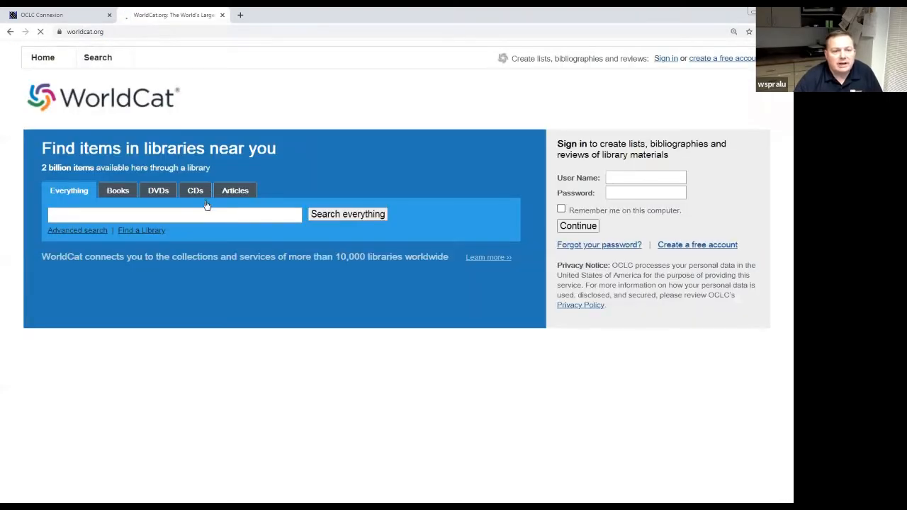
left_click(206, 214)
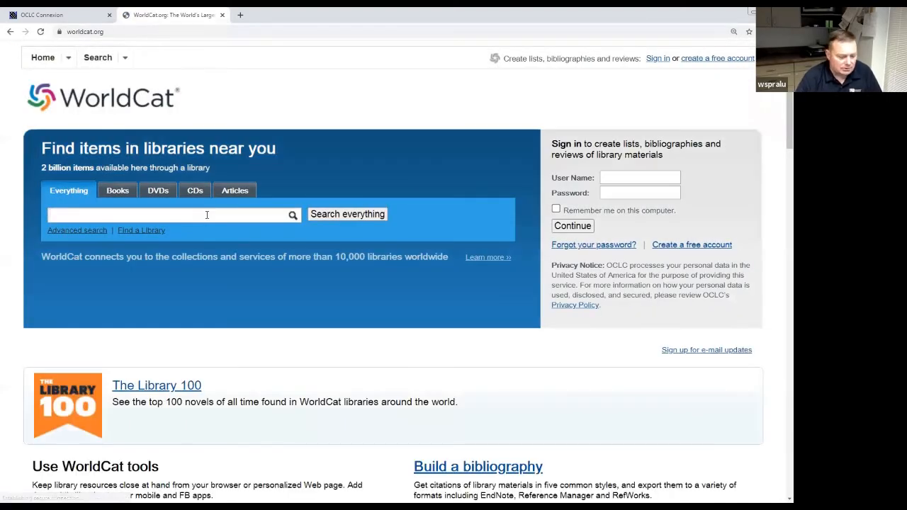
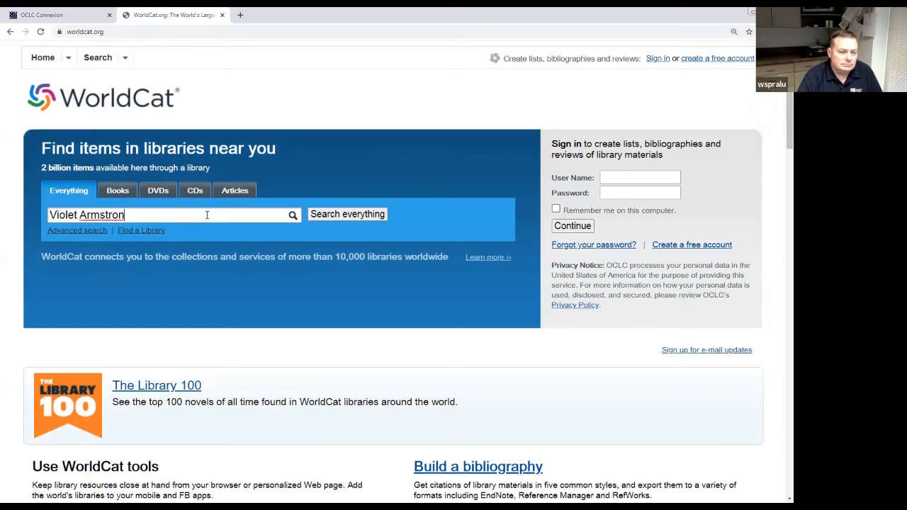
key("Return")
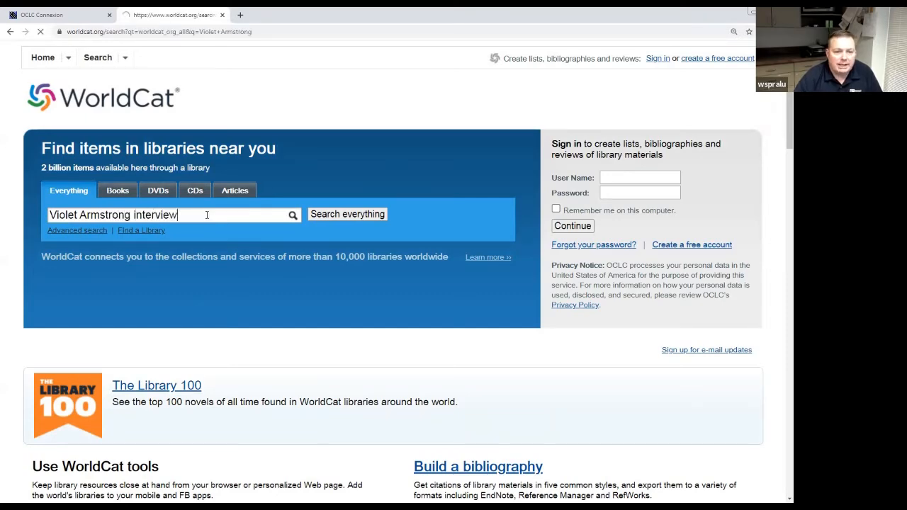
left_click(309, 211)
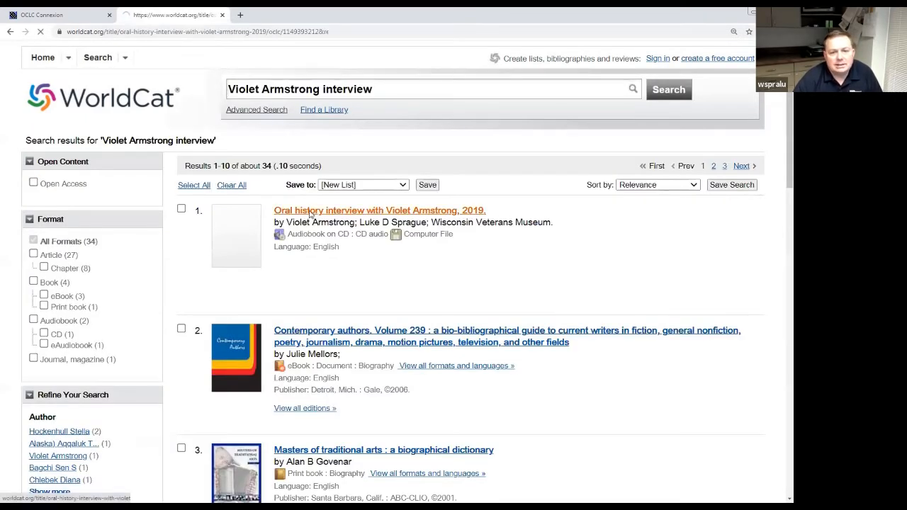
scroll(151, 280, "down", 5)
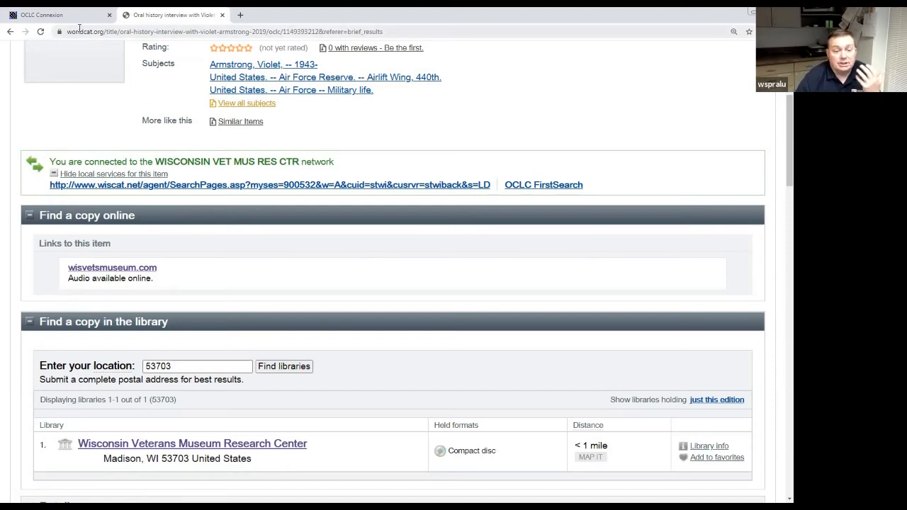
left_click(79, 15)
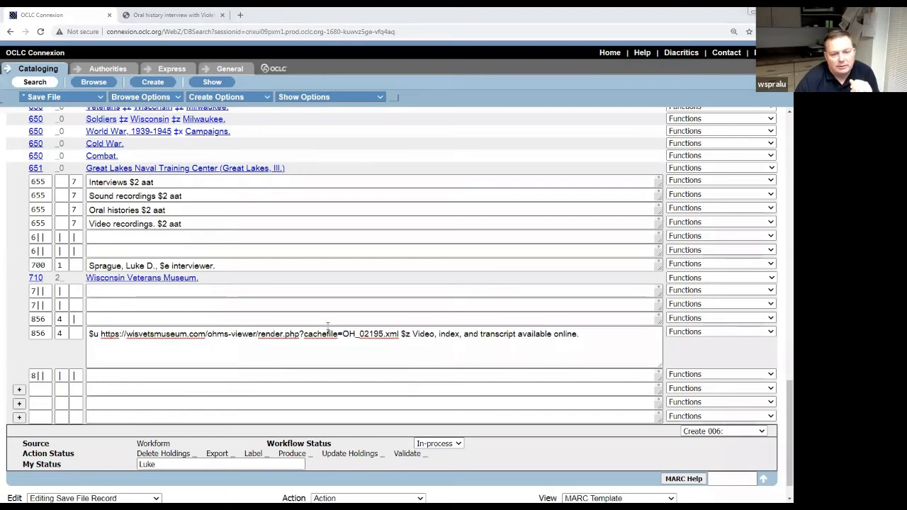
Save the edited record with Action > Save Record, creating save file #30.
left_click(303, 351)
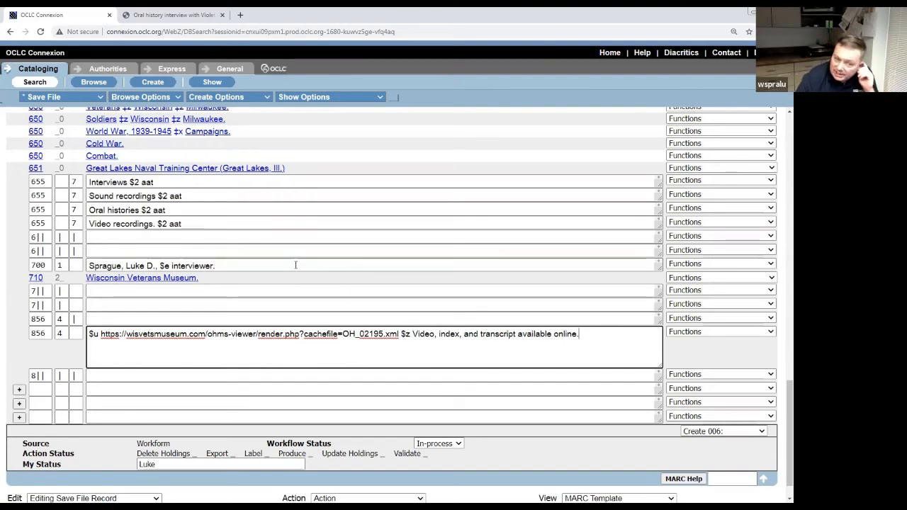
scroll(314, 272, "up", 5)
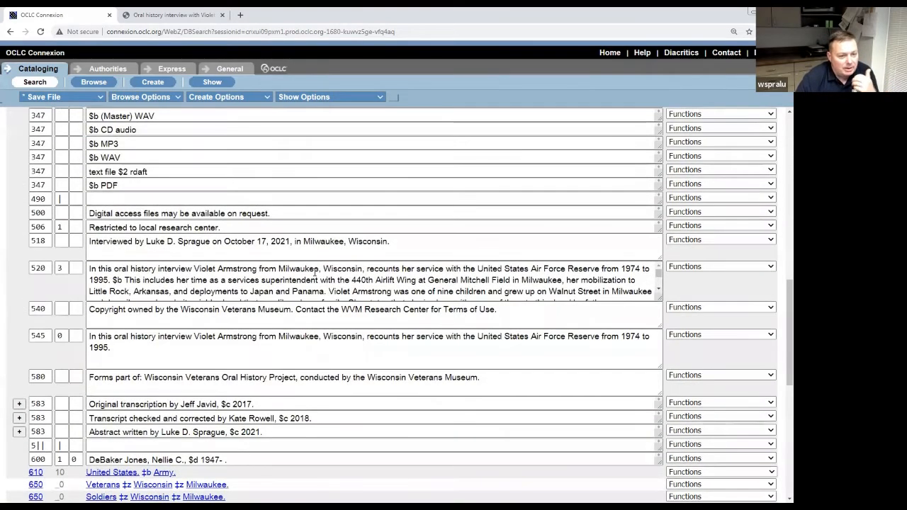
scroll(314, 273, "up", 10)
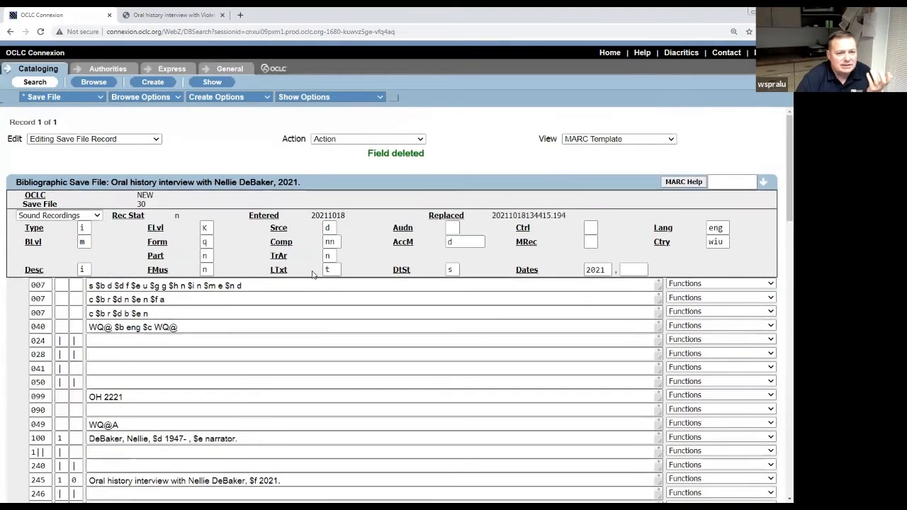
left_click(102, 98)
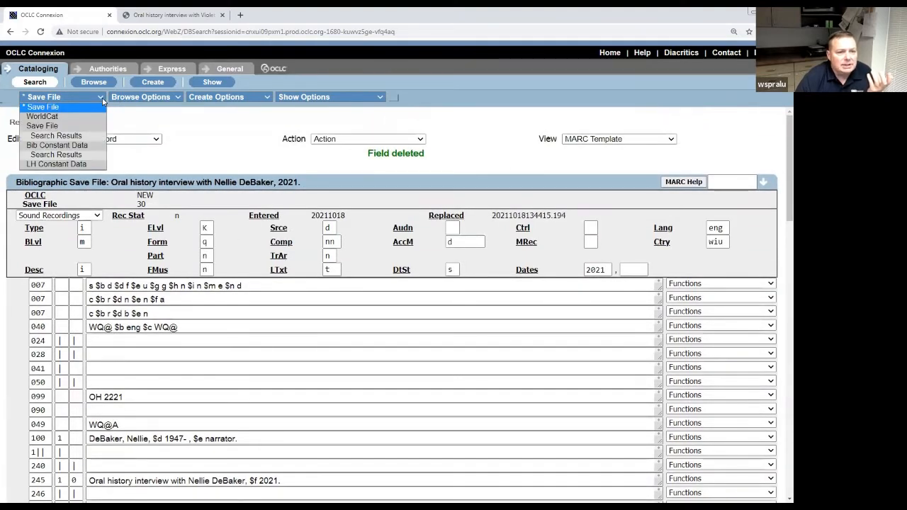
left_click(102, 100)
left_click(156, 140)
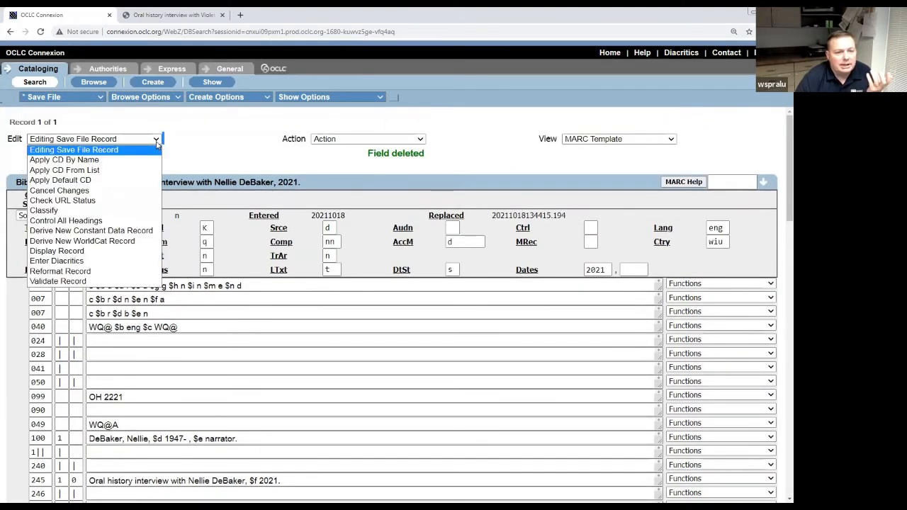
left_click(378, 140)
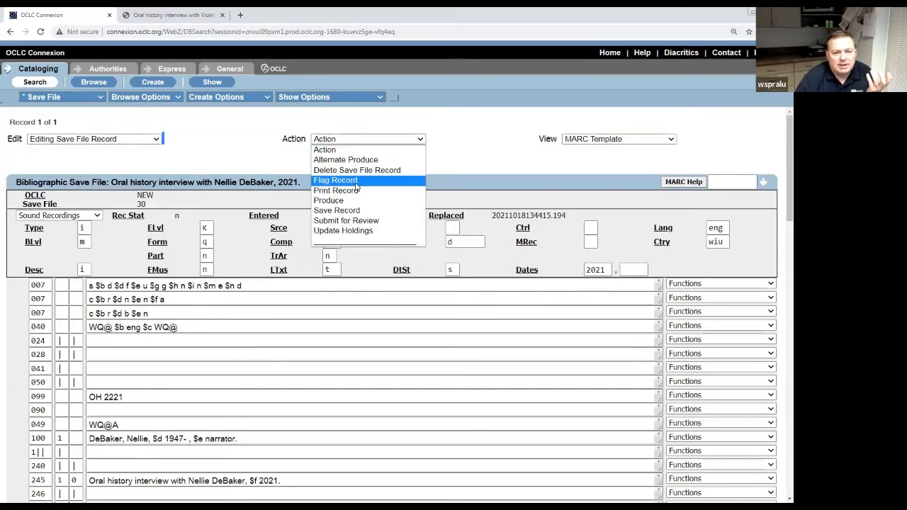
left_click(357, 210)
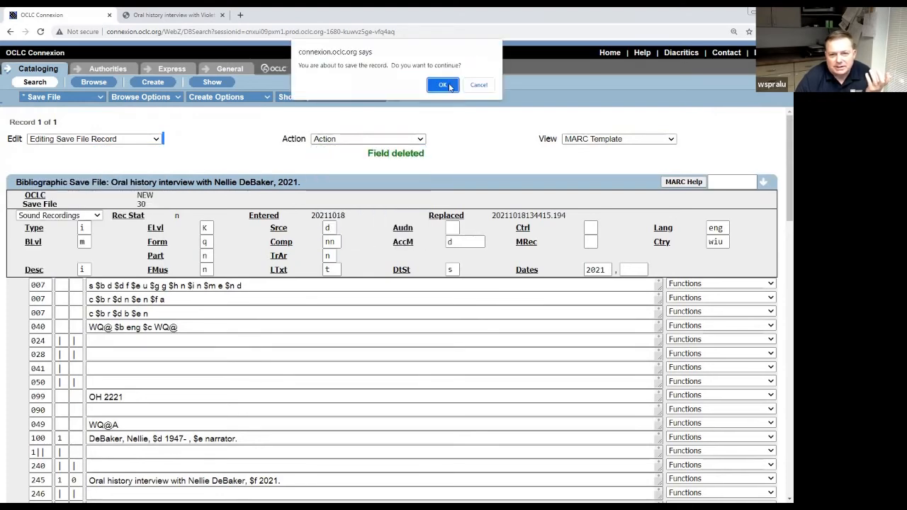
left_click(448, 85)
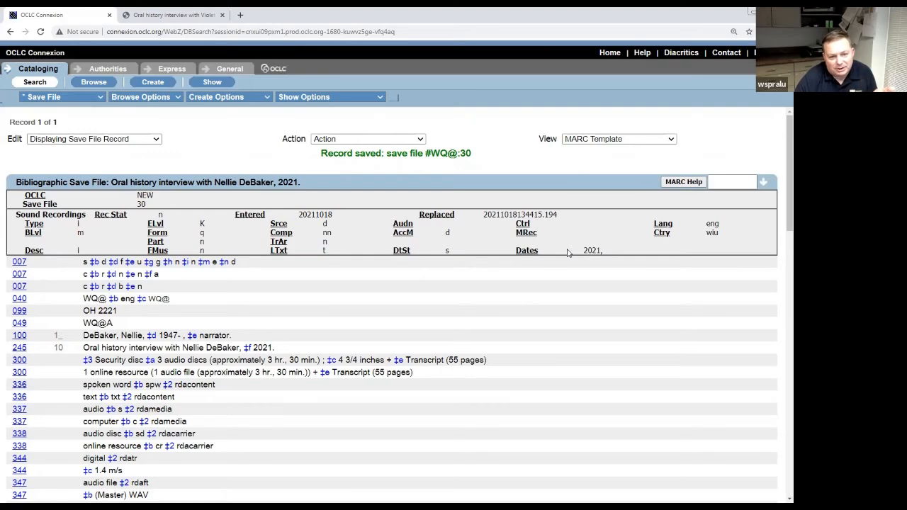
Review saved record 30's 650/651 subjects, aat genre terms and 856 link, then open the Edit dropdown.
scroll(567, 253, "down", 2)
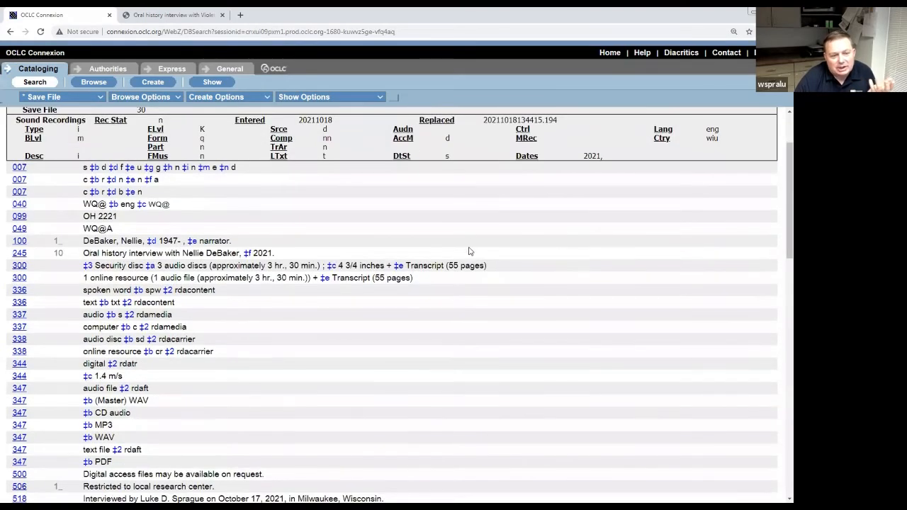
scroll(470, 251, "down", 2)
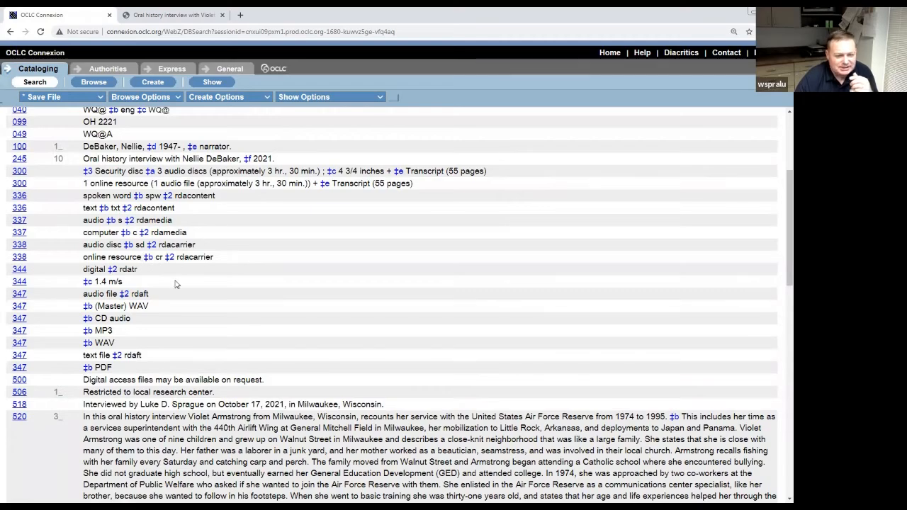
scroll(176, 275, "down", 2)
scroll(146, 253, "up", 3)
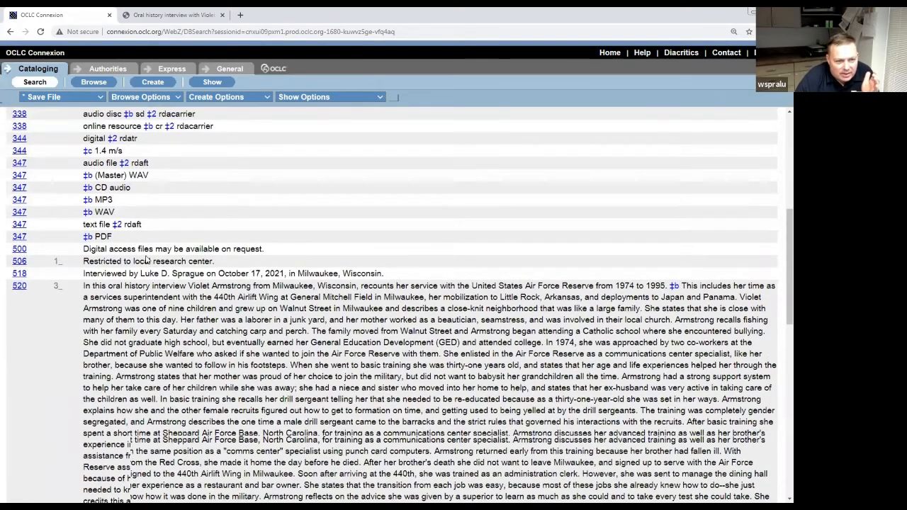
scroll(127, 260, "down", 4)
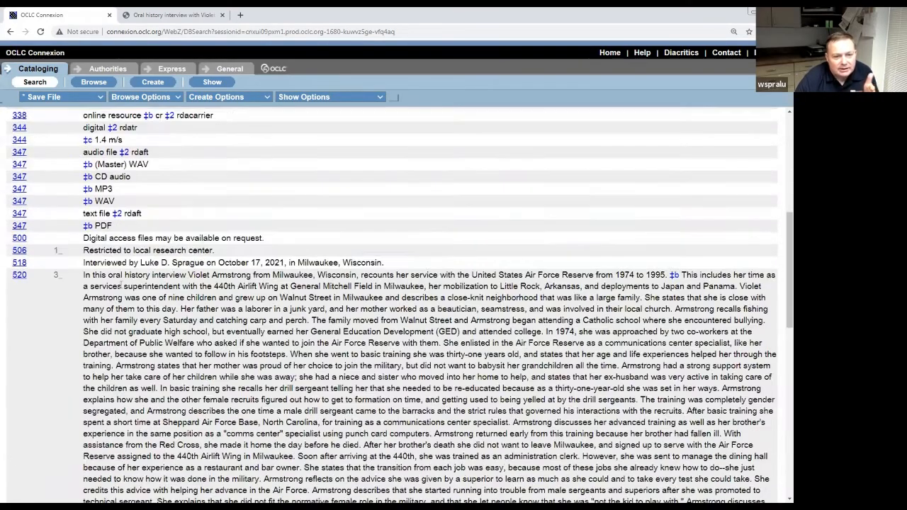
scroll(114, 266, "down", 15)
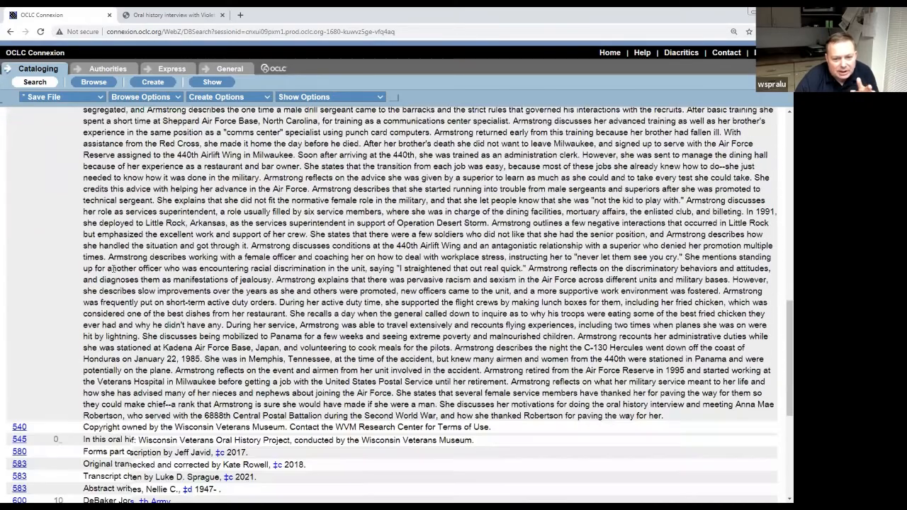
scroll(114, 269, "down", 3)
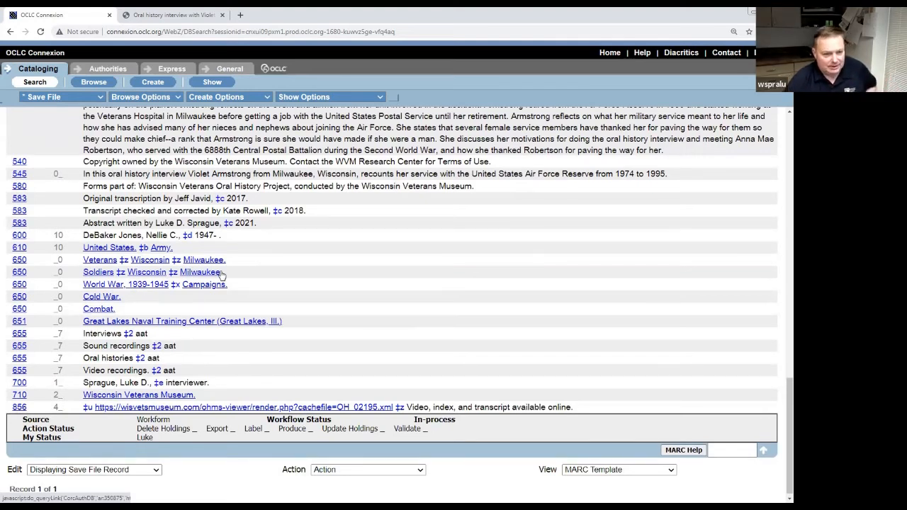
scroll(314, 284, "up", 3)
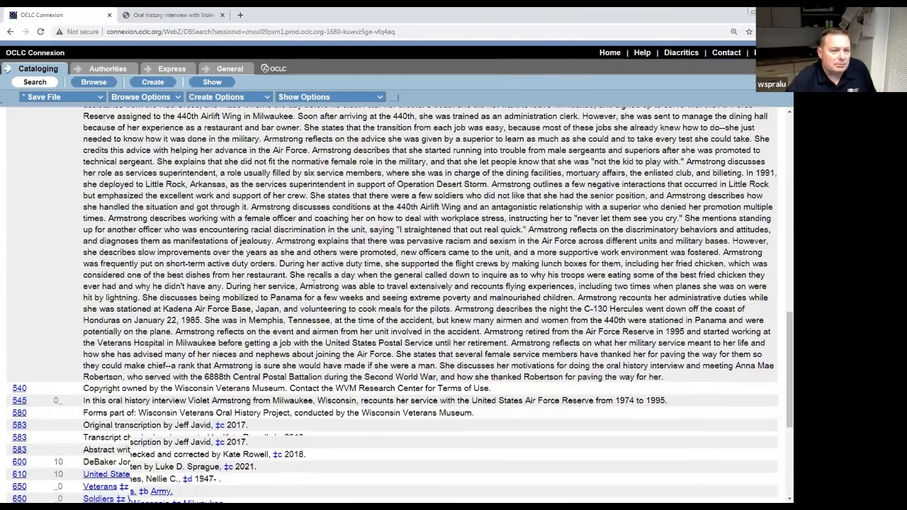
scroll(314, 284, "up", 5)
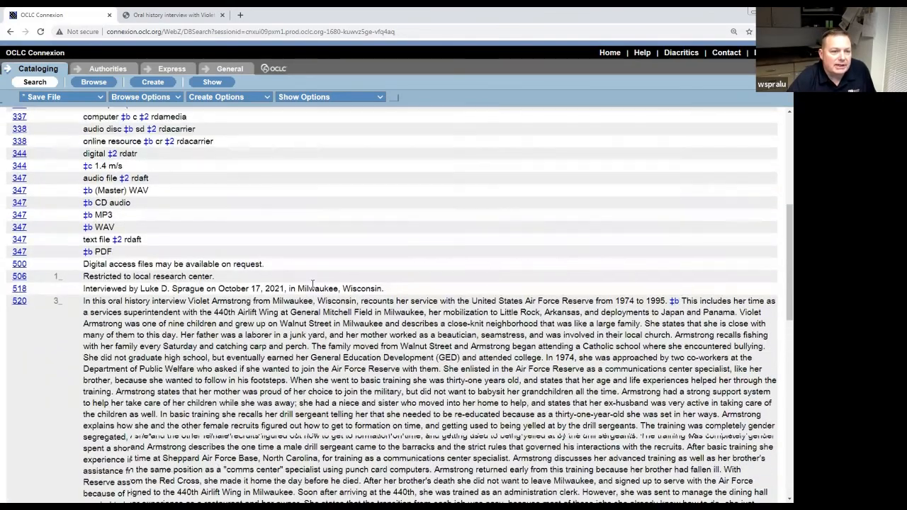
scroll(314, 284, "up", 4)
scroll(315, 283, "down", 2)
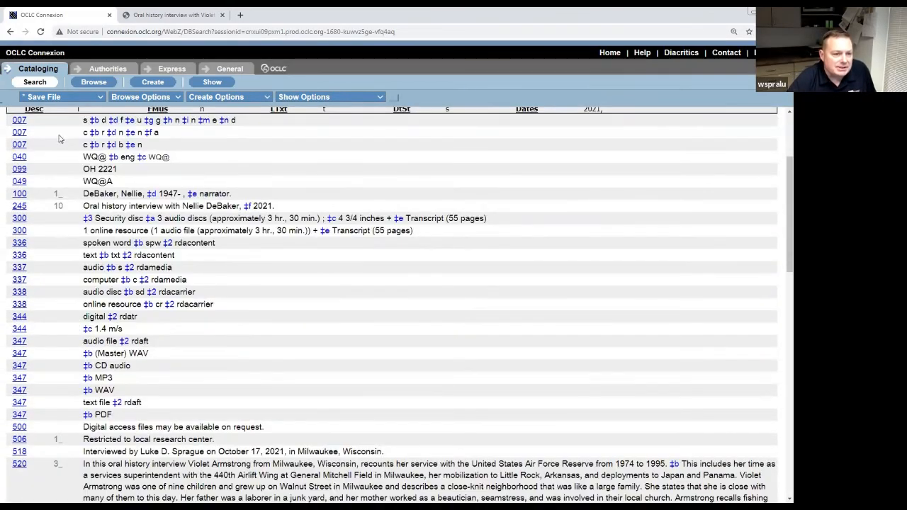
scroll(72, 241, "up", 2)
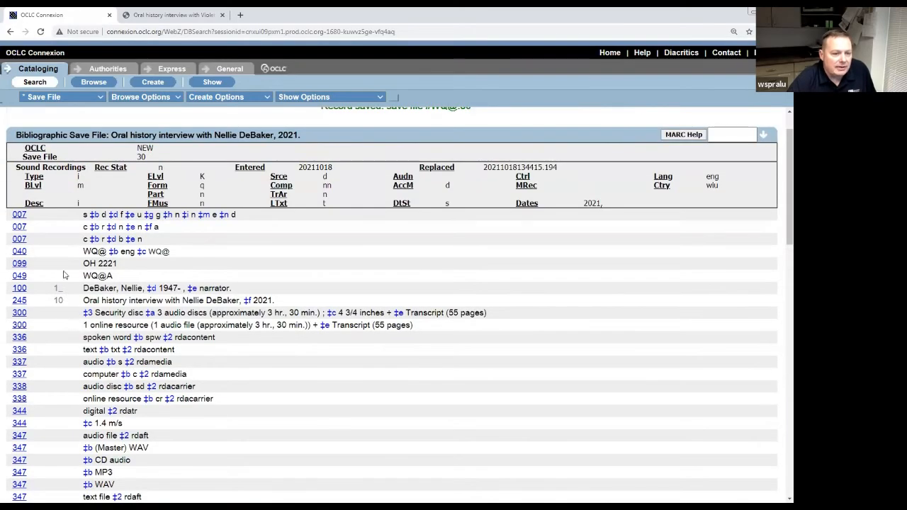
scroll(62, 339, "down", 5)
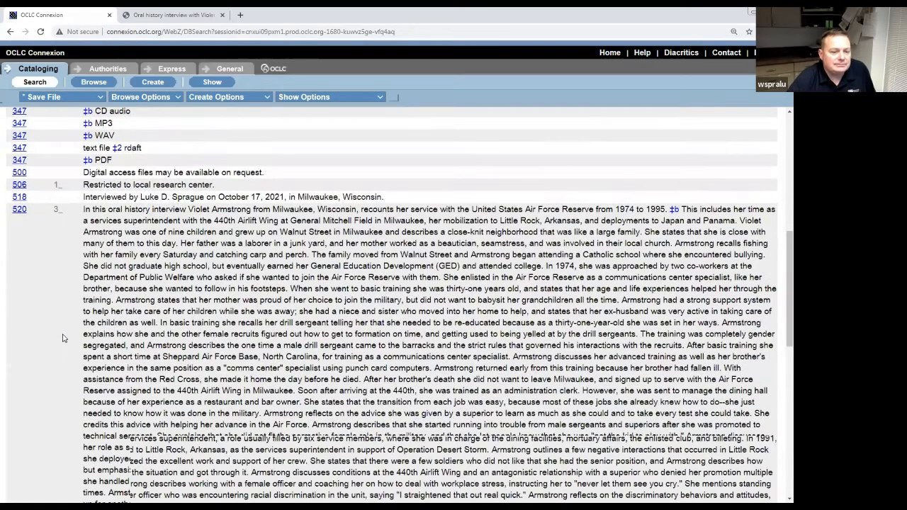
scroll(63, 338, "down", 10)
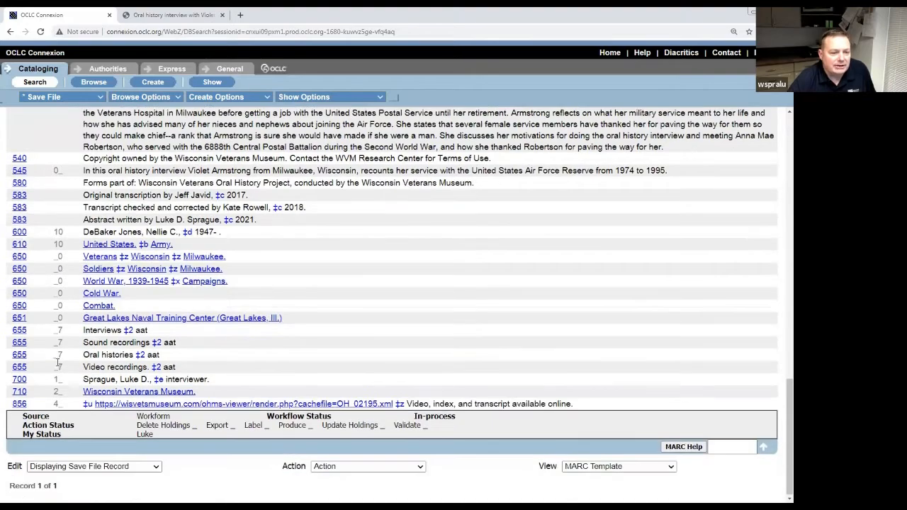
scroll(71, 351, "up", 8)
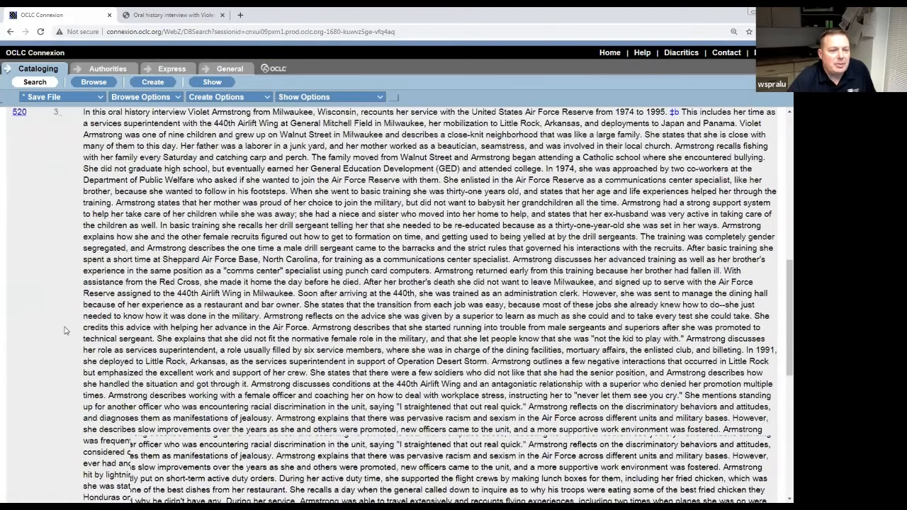
scroll(64, 331, "up", 5)
left_click(155, 139)
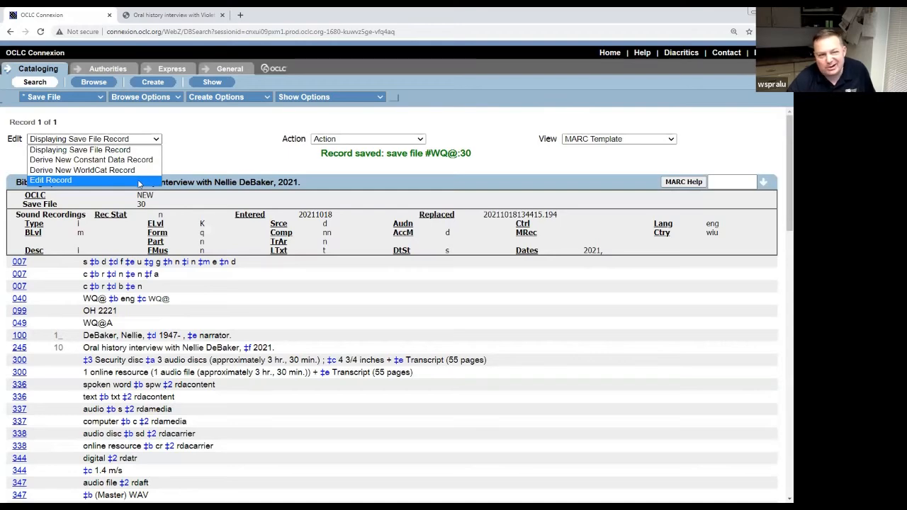
Switch save file 30 to editable form and check its two 300 extents.
left_click(64, 180)
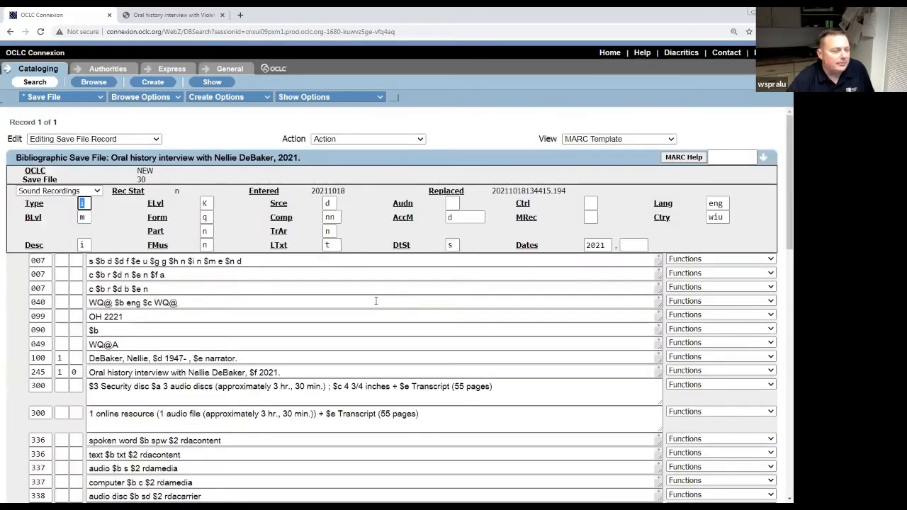
scroll(381, 300, "down", 1)
scroll(381, 299, "down", 4)
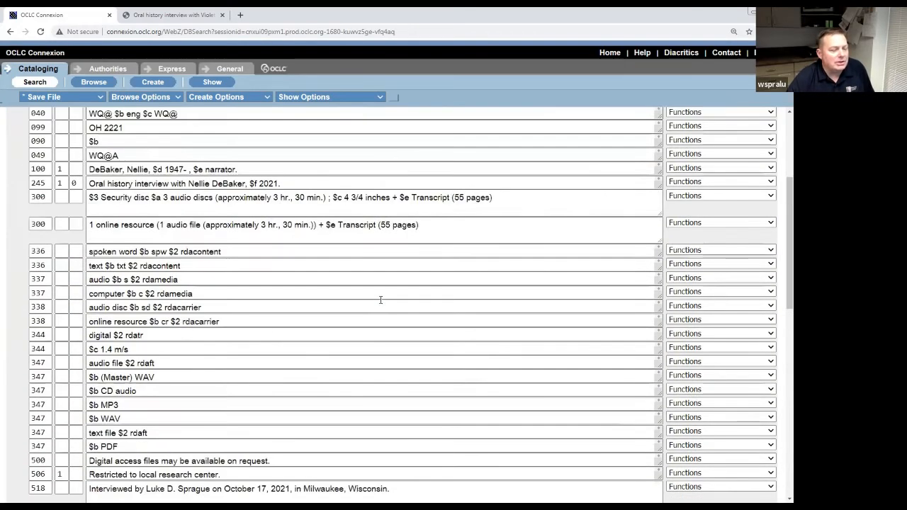
scroll(381, 300, "up", 3)
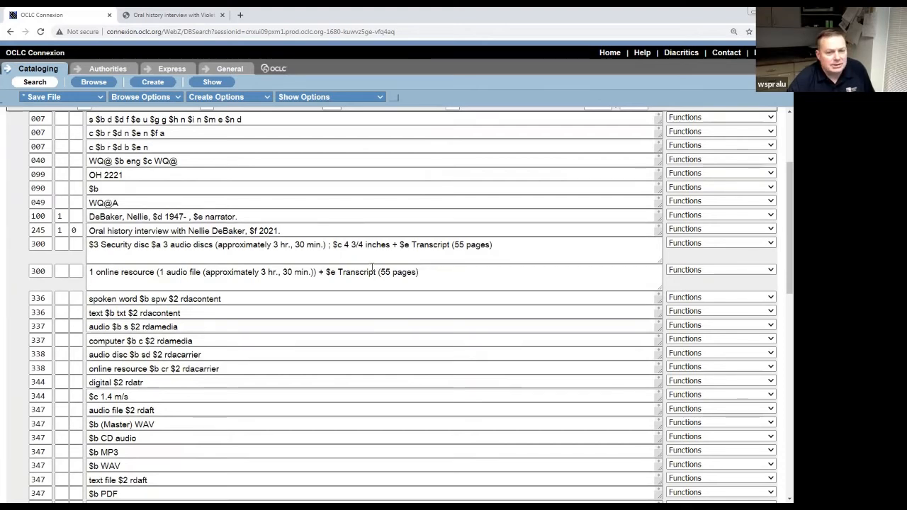
left_click(505, 248)
left_click(420, 272)
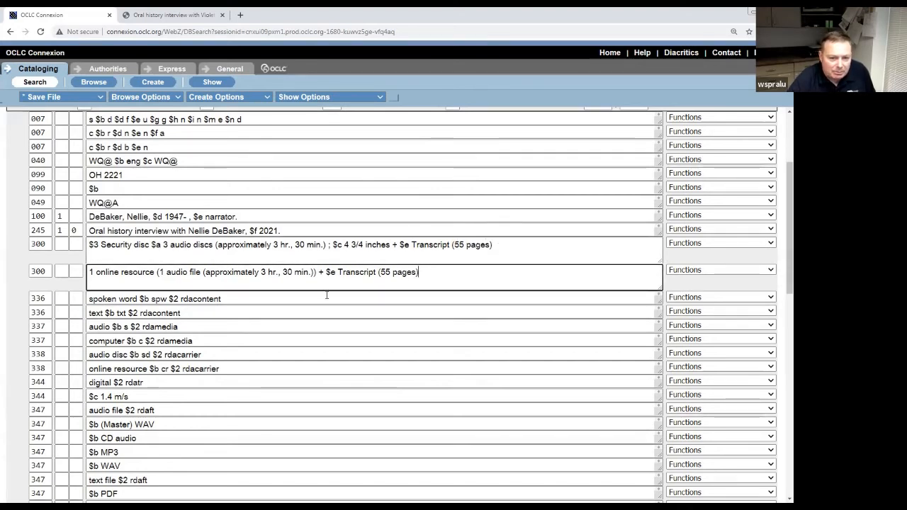
scroll(286, 290, "down", 3)
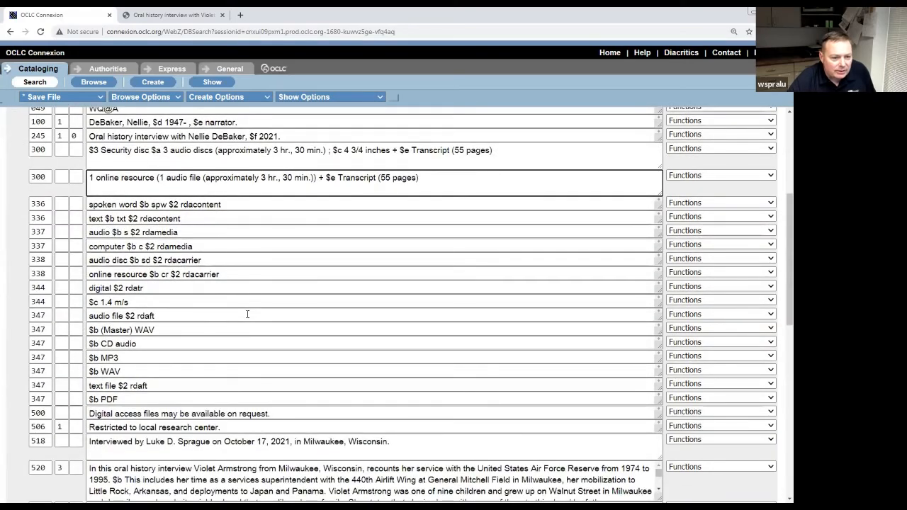
scroll(244, 297, "down", 3)
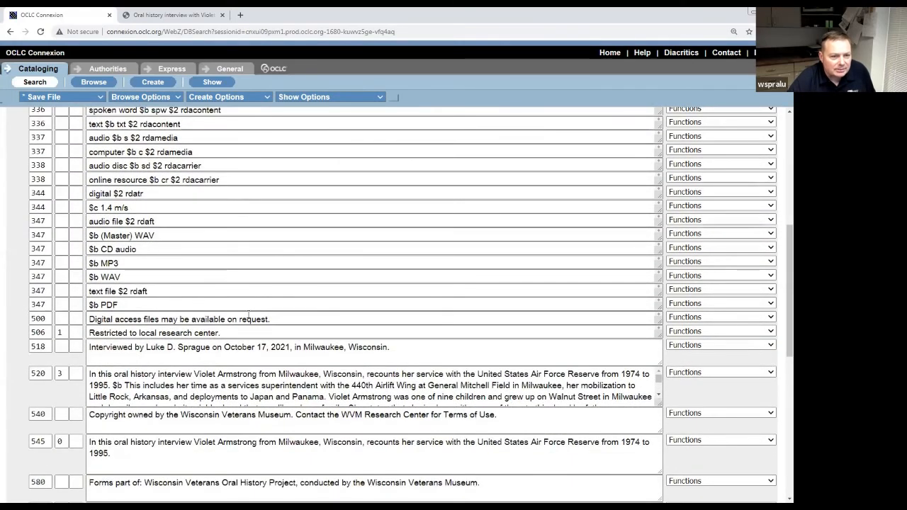
scroll(248, 316, "up", 5)
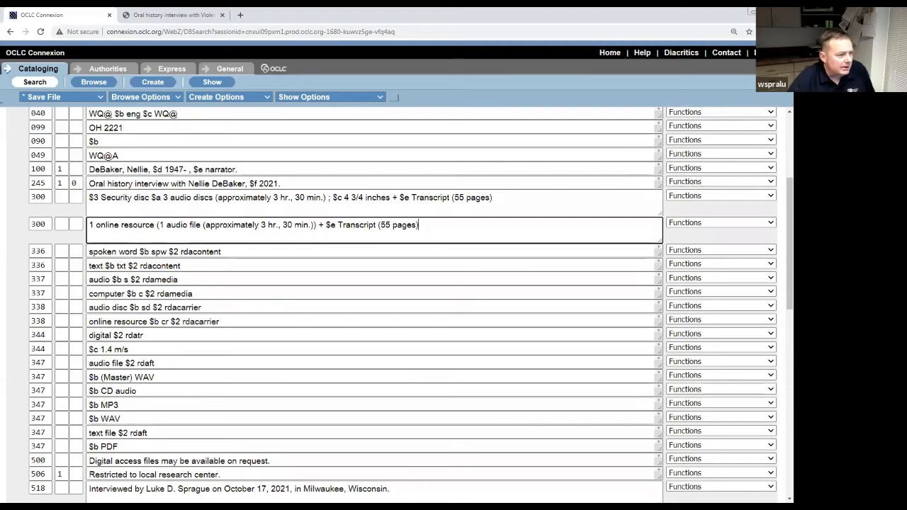
Review the 344 playback speed, 545 note and 600 added name entry fields.
left_click(420, 354)
scroll(420, 355, "down", 5)
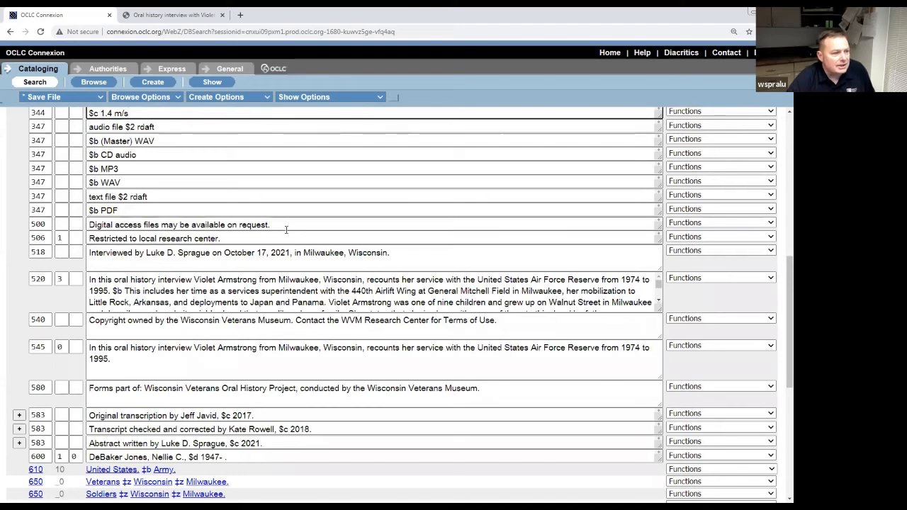
scroll(287, 292, "down", 3)
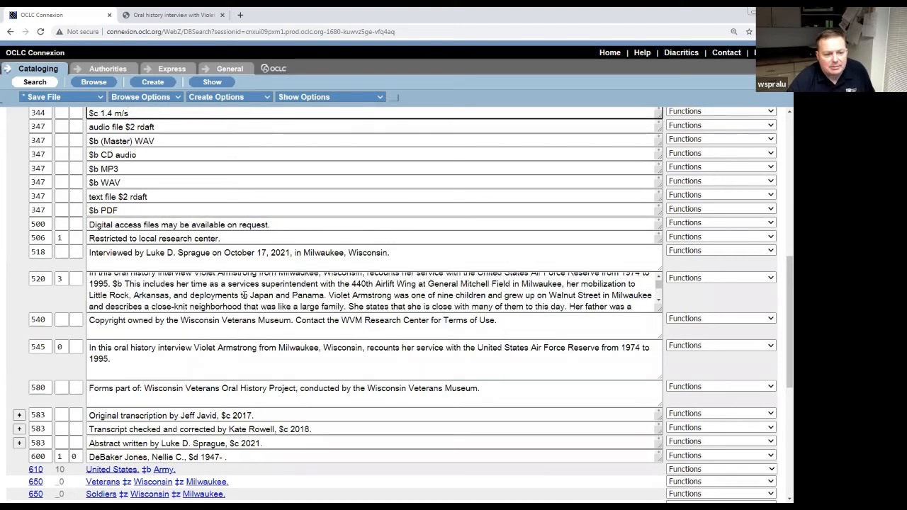
left_click(319, 357)
scroll(319, 357, "down", 2)
scroll(320, 357, "down", 3)
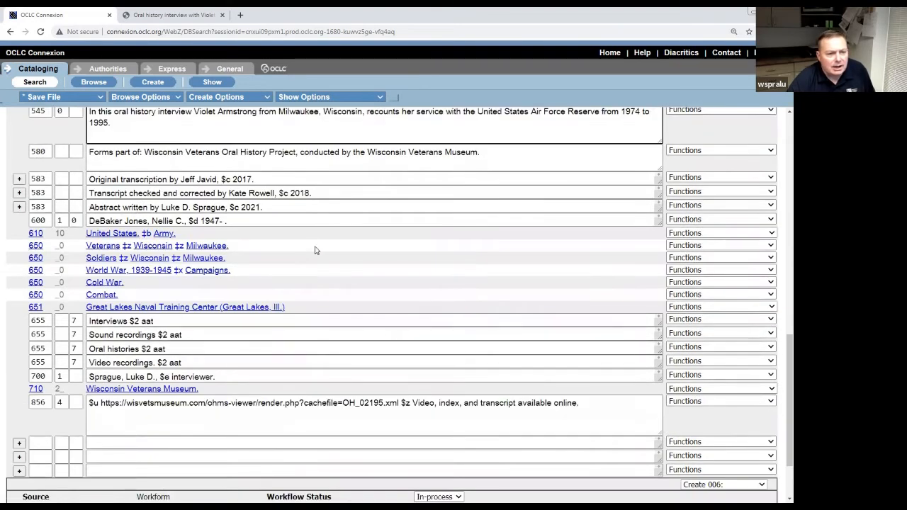
left_click(259, 221)
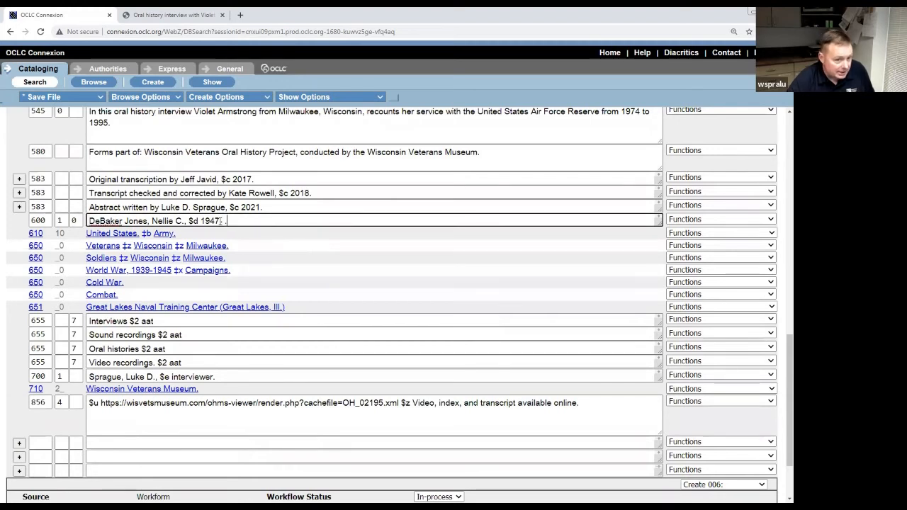
left_click(223, 221)
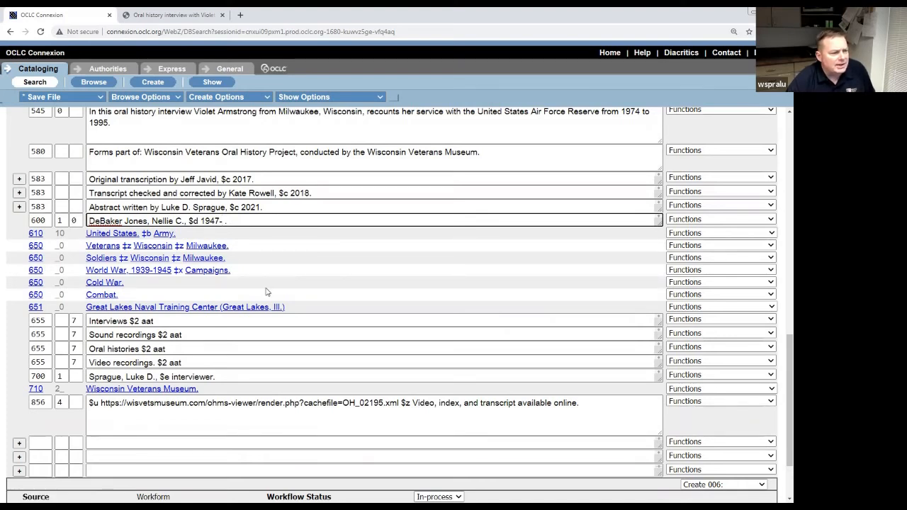
scroll(267, 291, "down", 1)
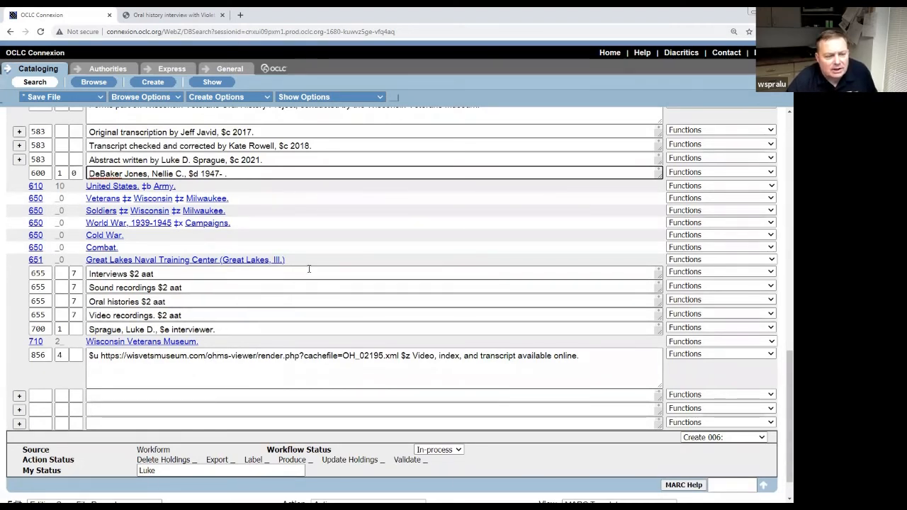
left_click(288, 262)
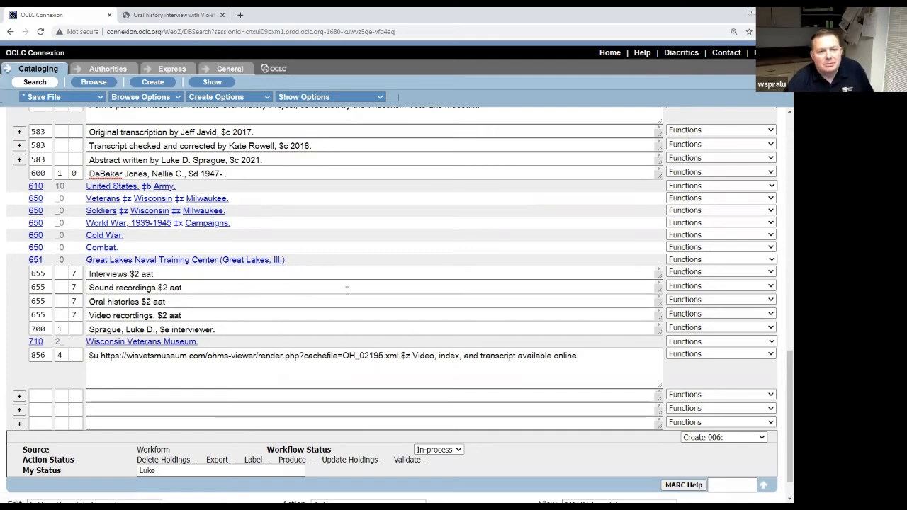
scroll(350, 299, "up", 2)
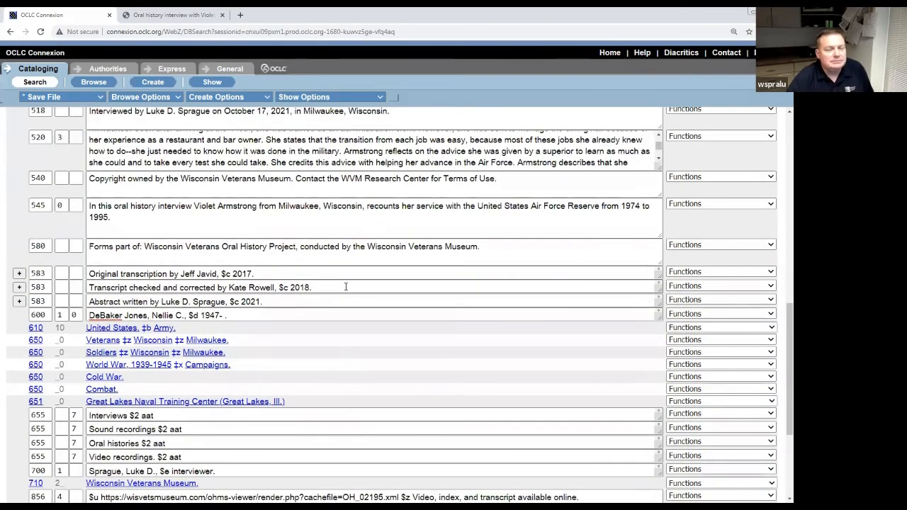
scroll(346, 286, "up", 9)
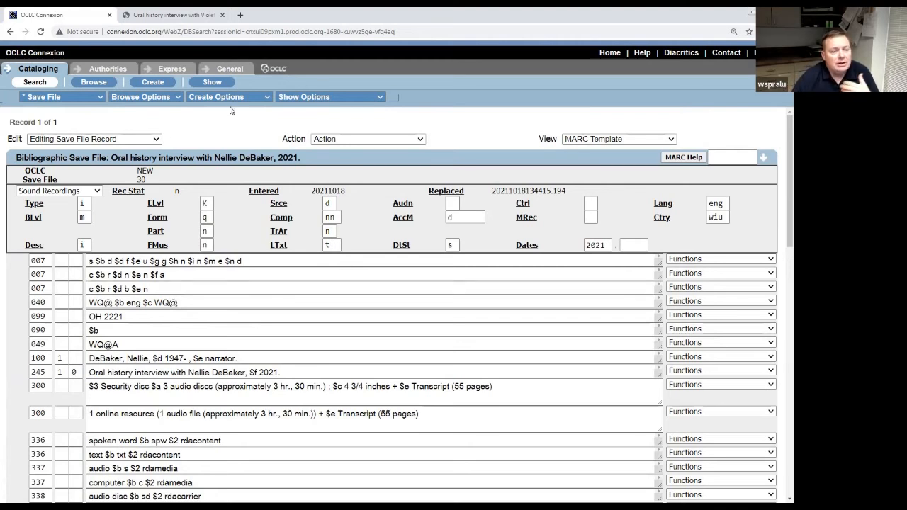
Run Validate Record on save file 30 and get 'Record validated' with no errors.
left_click(156, 139)
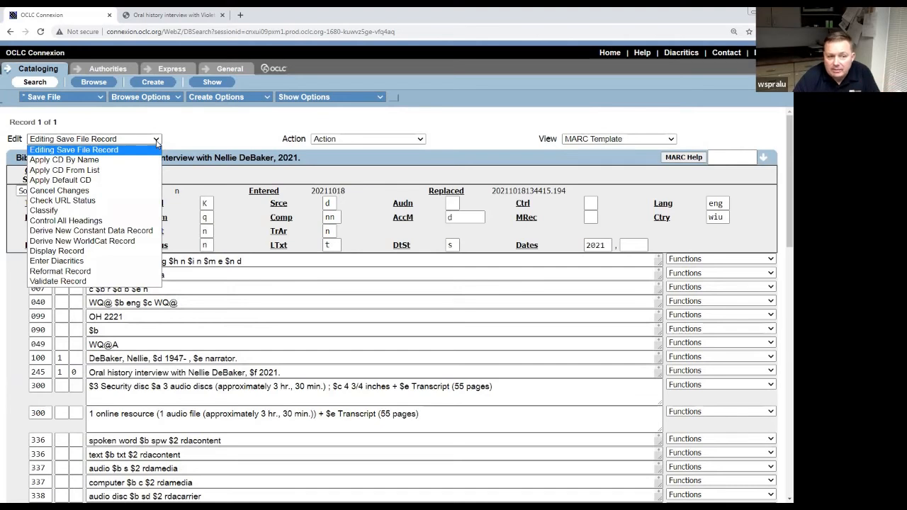
left_click(113, 284)
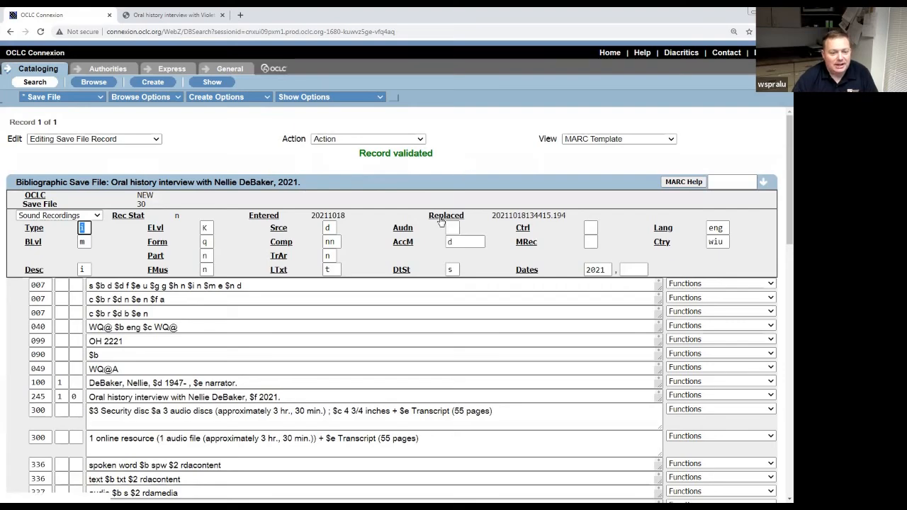
scroll(301, 215, "down", 5)
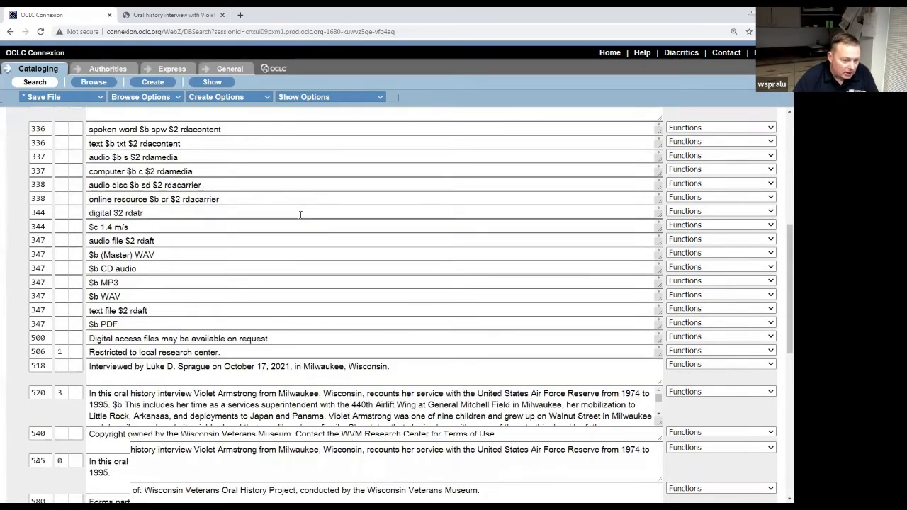
scroll(301, 215, "down", 6)
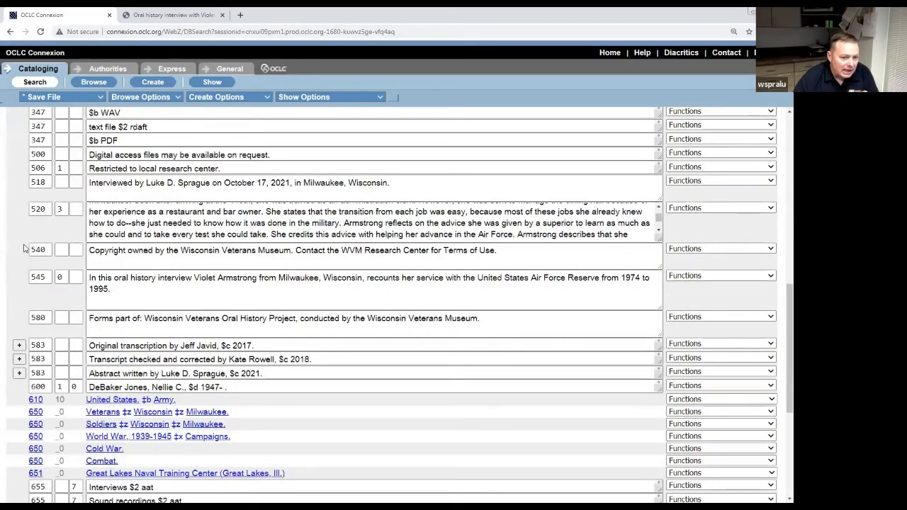
scroll(24, 248, "down", 5)
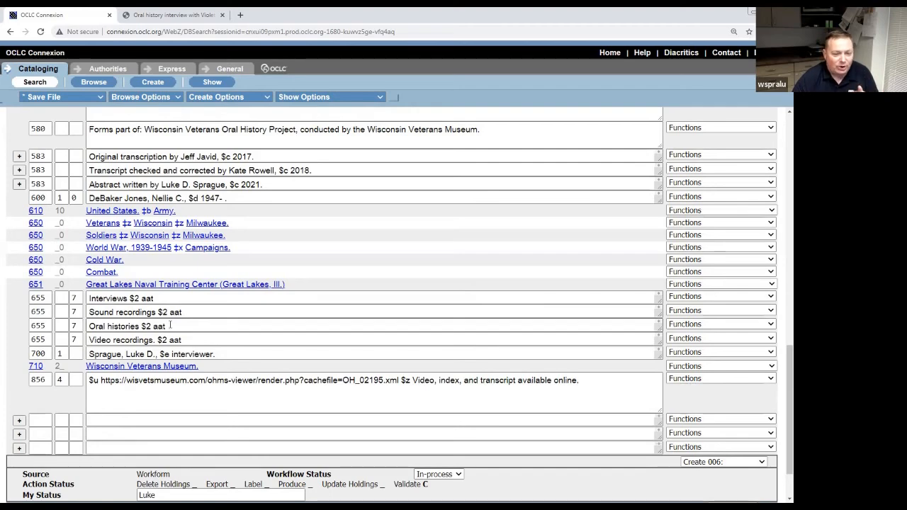
scroll(328, 144, "up", 4)
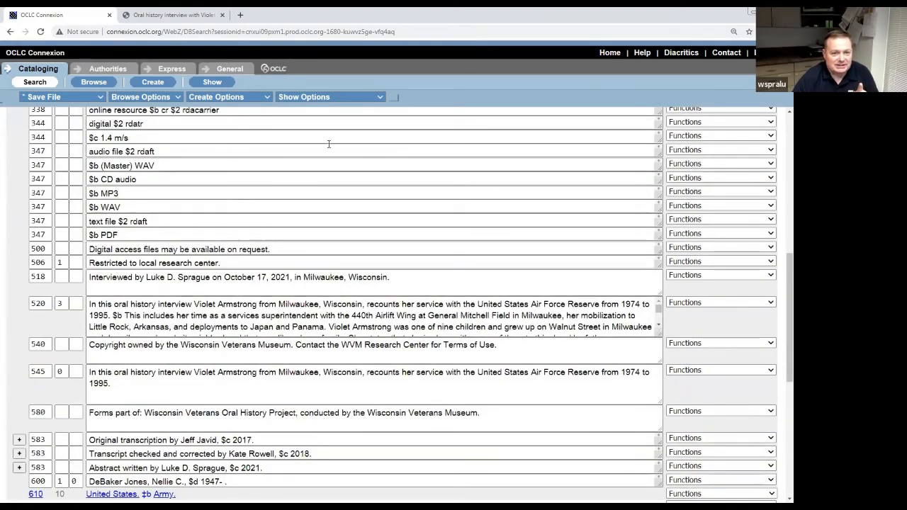
scroll(328, 144, "up", 6)
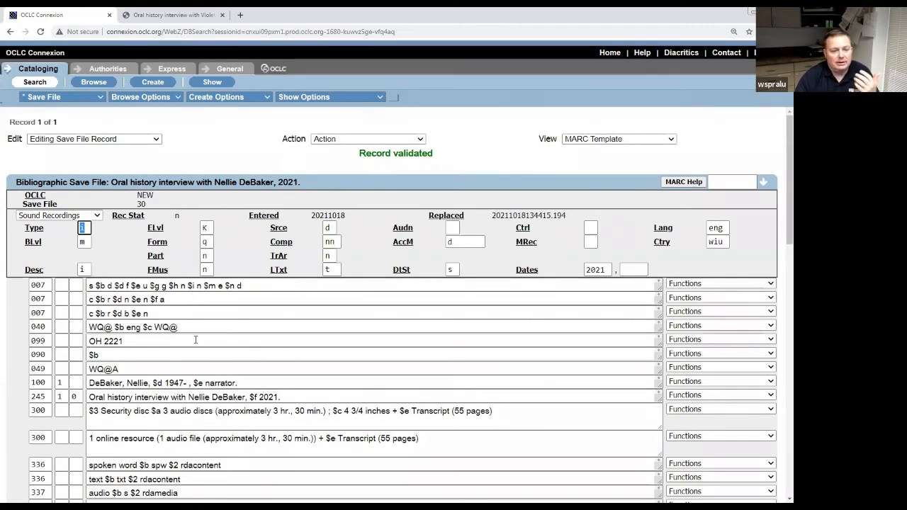
scroll(339, 331, "down", 2)
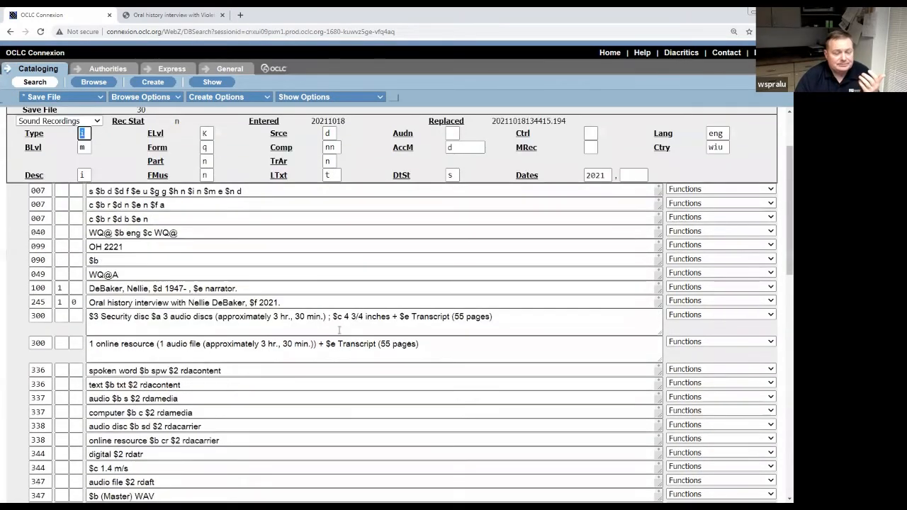
scroll(340, 330, "down", 2)
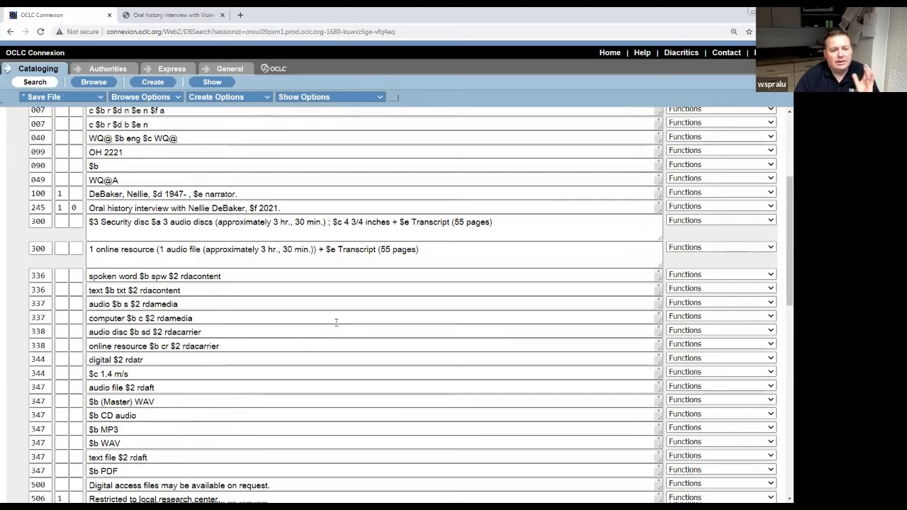
scroll(337, 323, "down", 1)
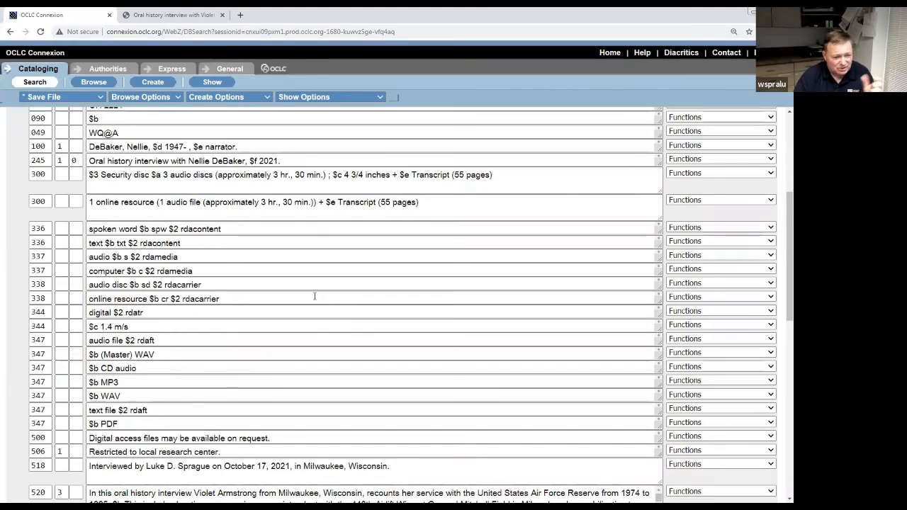
scroll(295, 292, "up", 3)
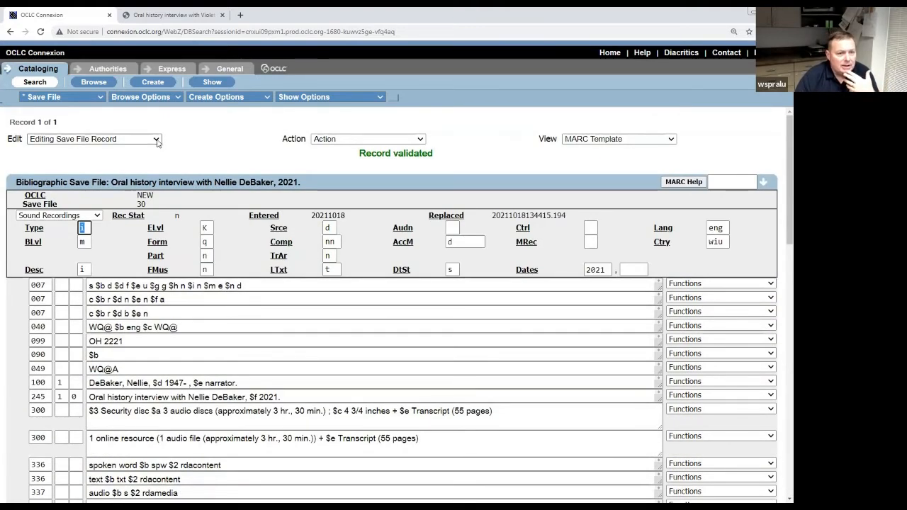
Scroll through validated save file 30 and open its Edit dropdown.
scroll(191, 312, "down", 5)
scroll(192, 312, "down", 5)
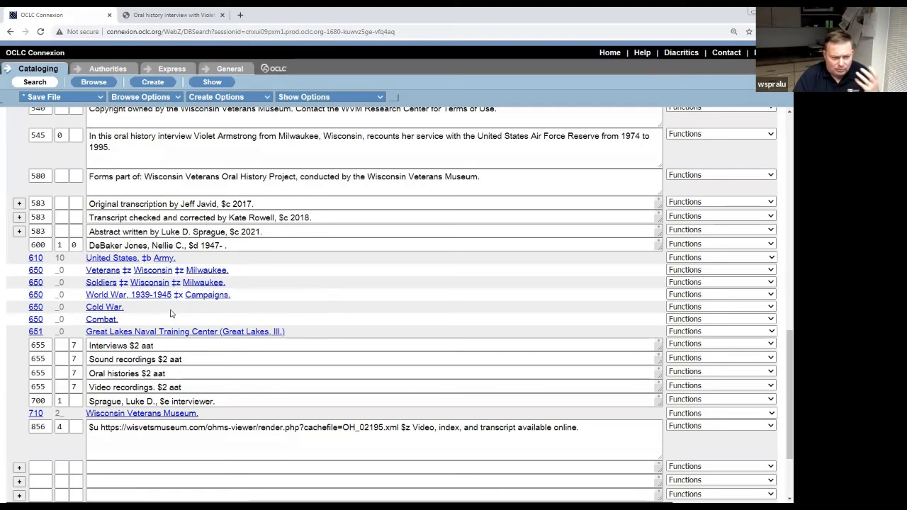
scroll(167, 318, "up", 1)
scroll(167, 317, "up", 10)
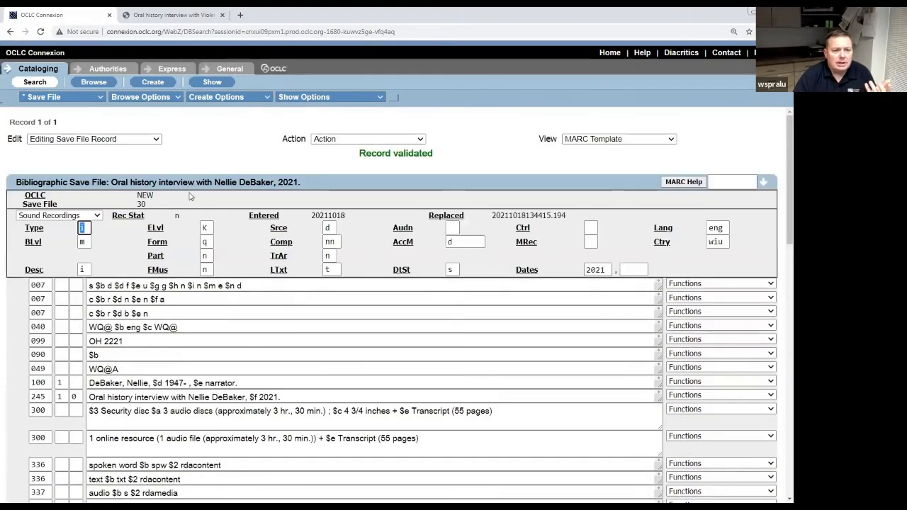
left_click(157, 139)
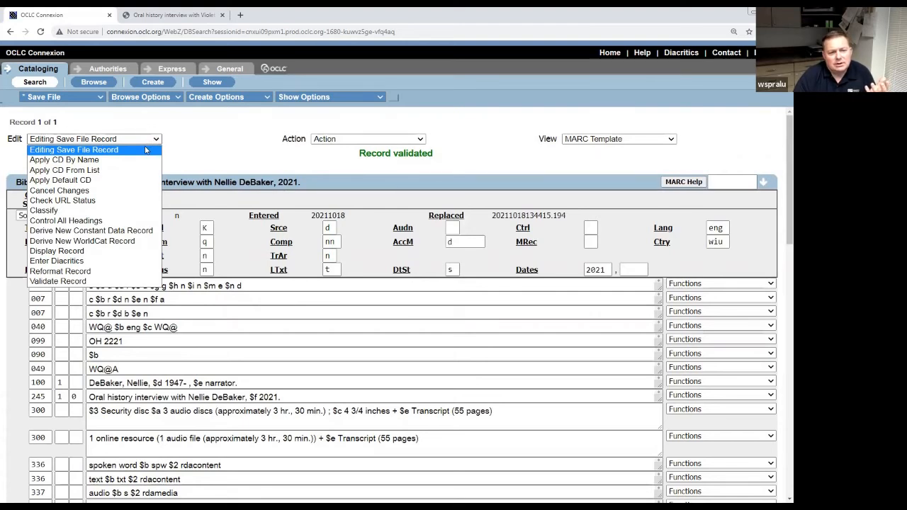
Run Control All Headings on save file 30; no headings are controlled.
left_click(131, 224)
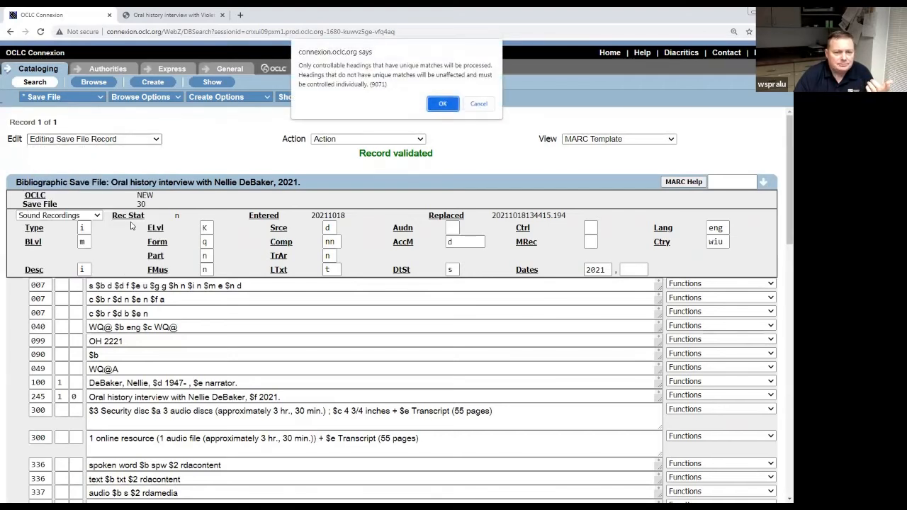
left_click(444, 103)
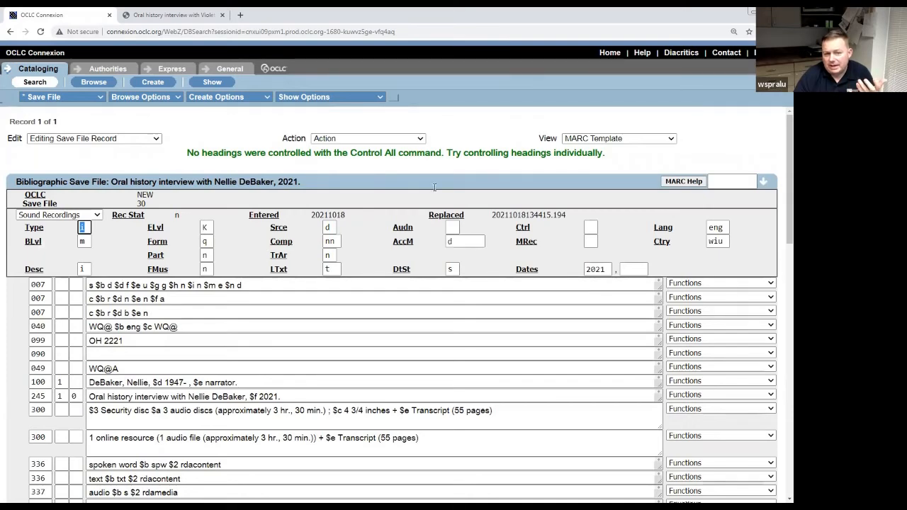
scroll(435, 187, "down", 15)
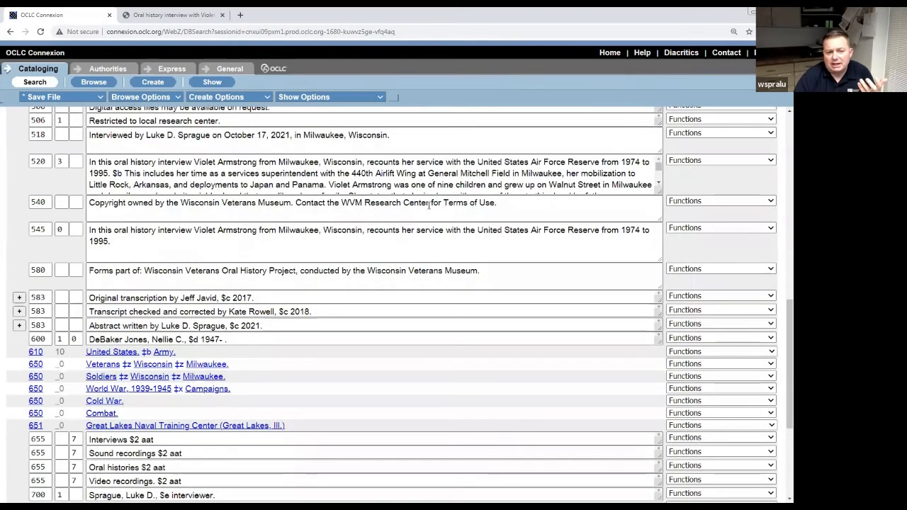
scroll(429, 206, "down", 3)
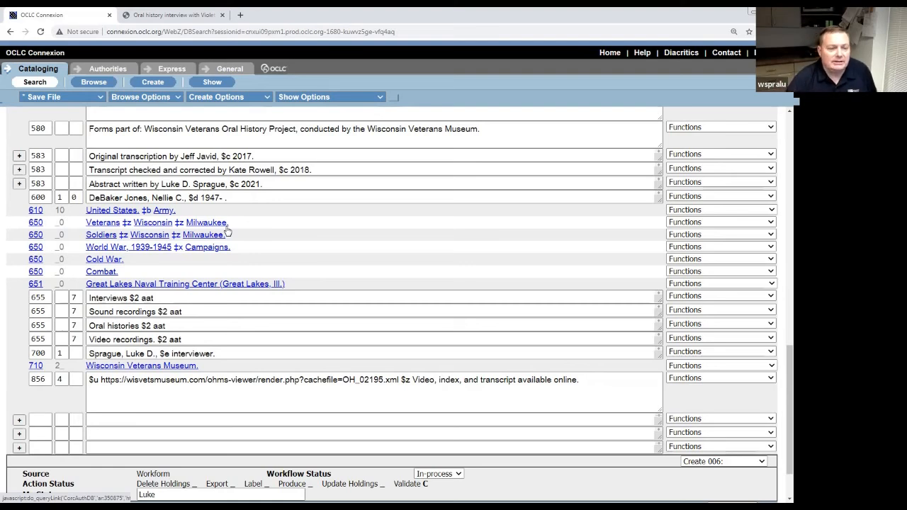
scroll(265, 234, "up", 5)
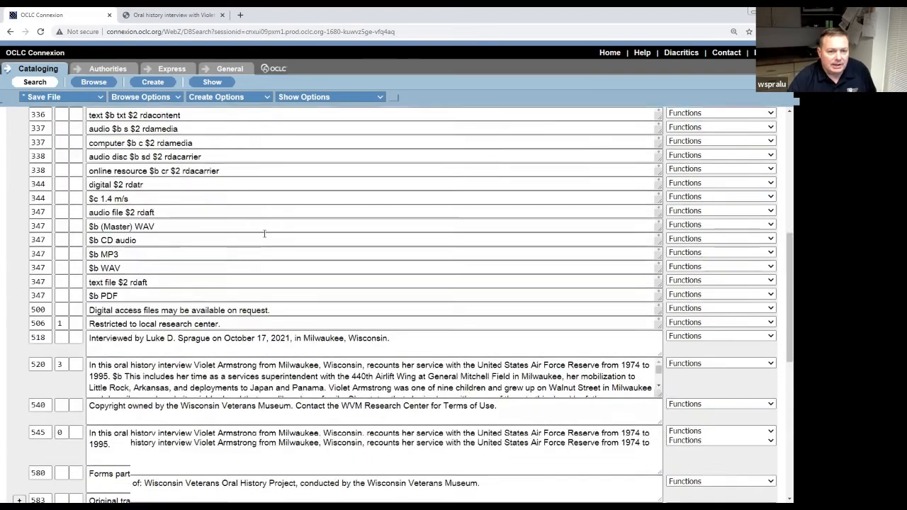
scroll(265, 234, "up", 5)
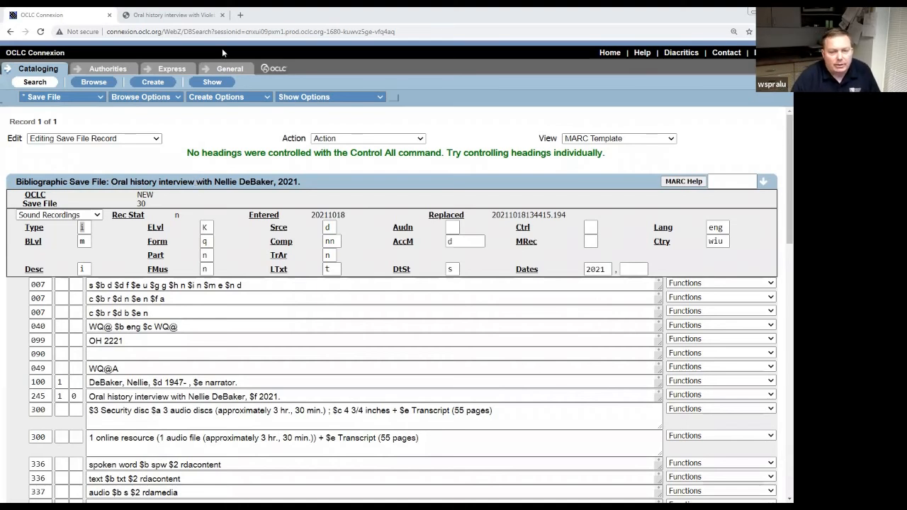
left_click(421, 139)
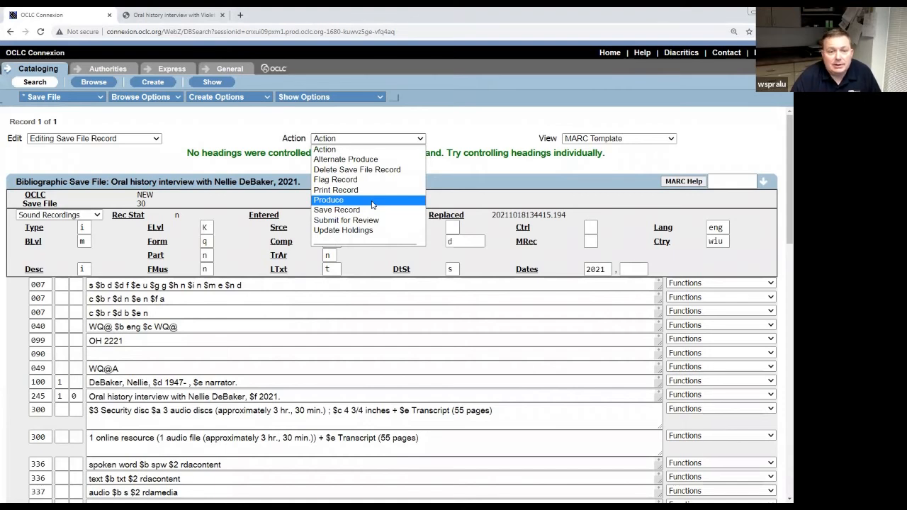
left_click(449, 126)
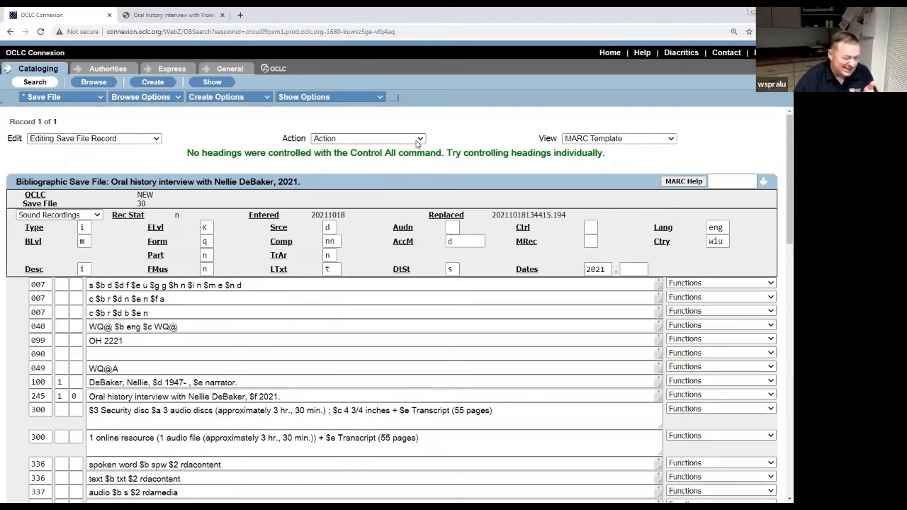
left_click(420, 139)
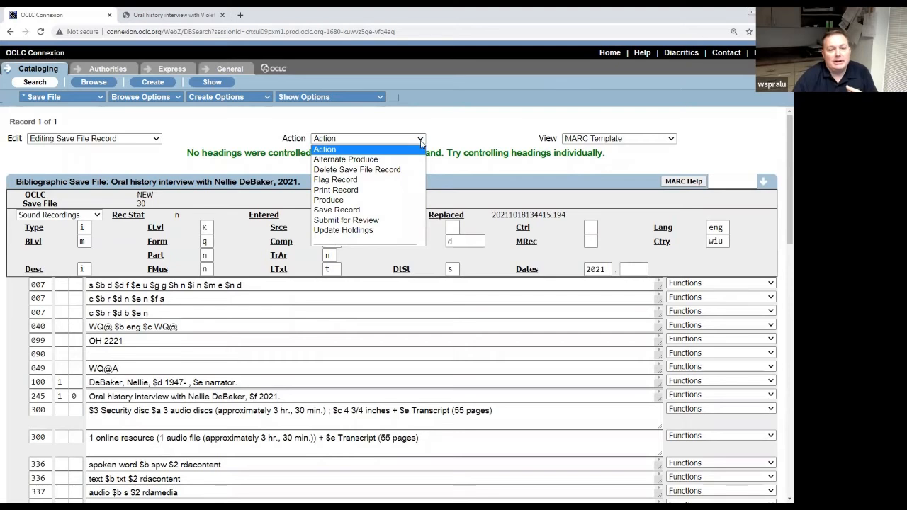
left_click(381, 205)
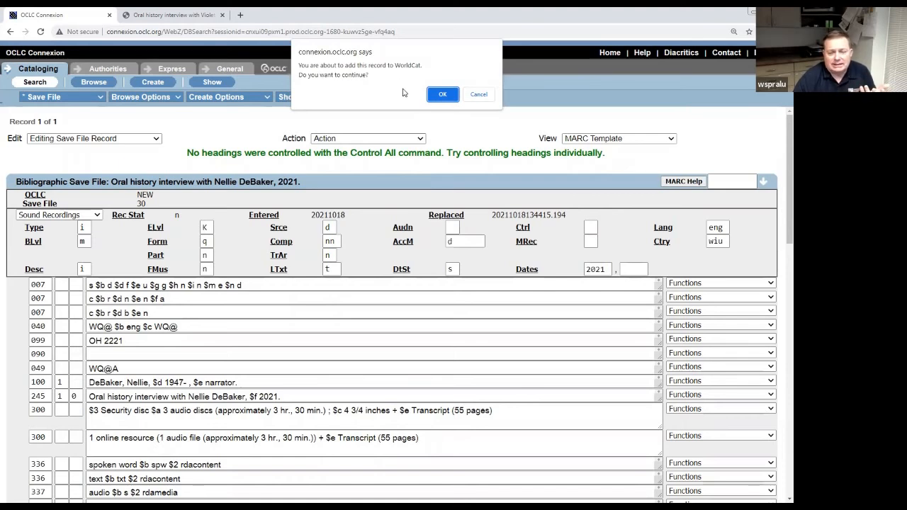
left_click(443, 94)
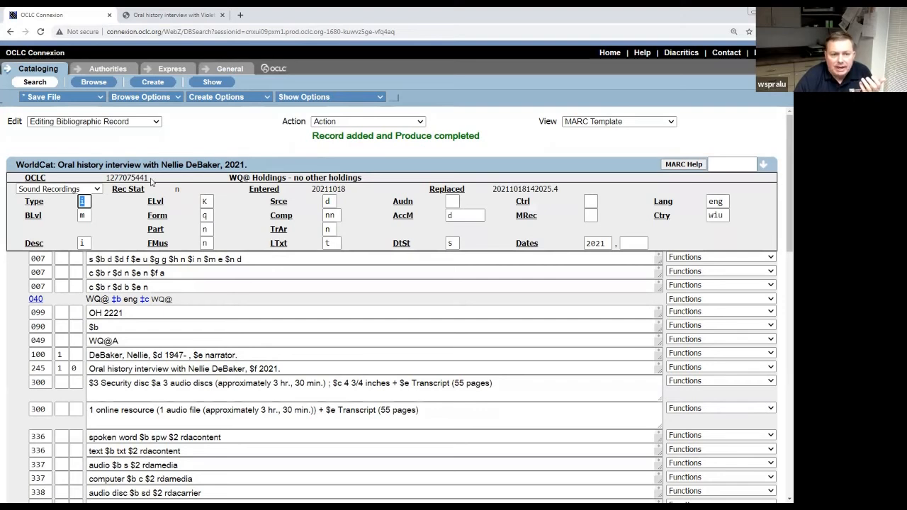
mouse_move(151, 181)
left_mouse_down()
mouse_move(64, 188)
mouse_move(134, 178)
left_mouse_up()
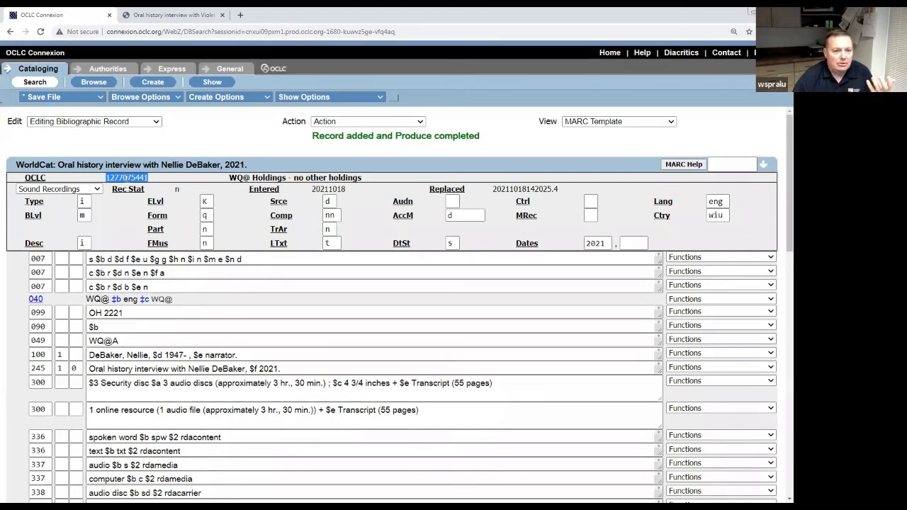
right_click(127, 177)
left_click(143, 189)
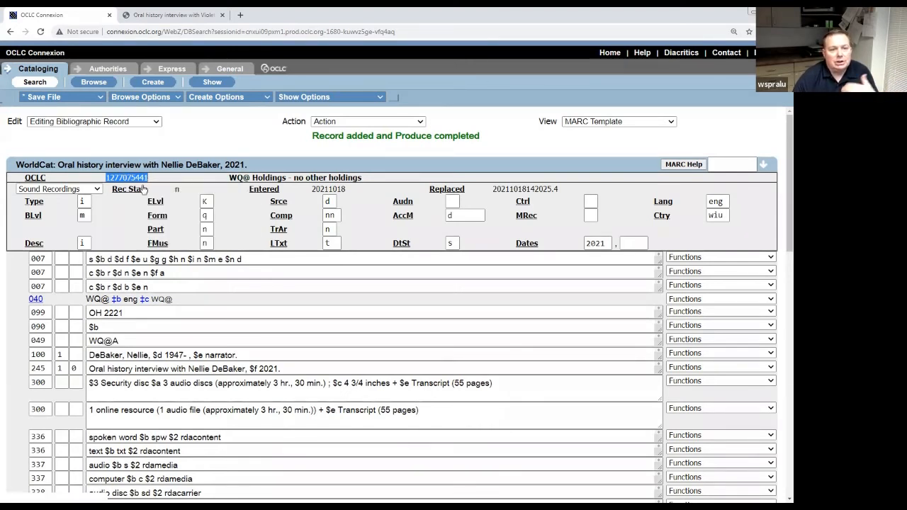
left_click(170, 16)
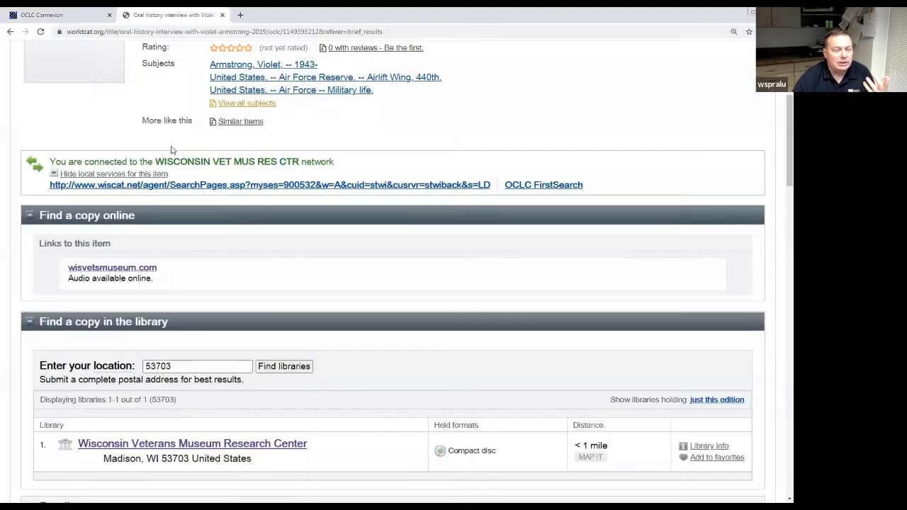
scroll(171, 150, "up", 5)
left_click(104, 103)
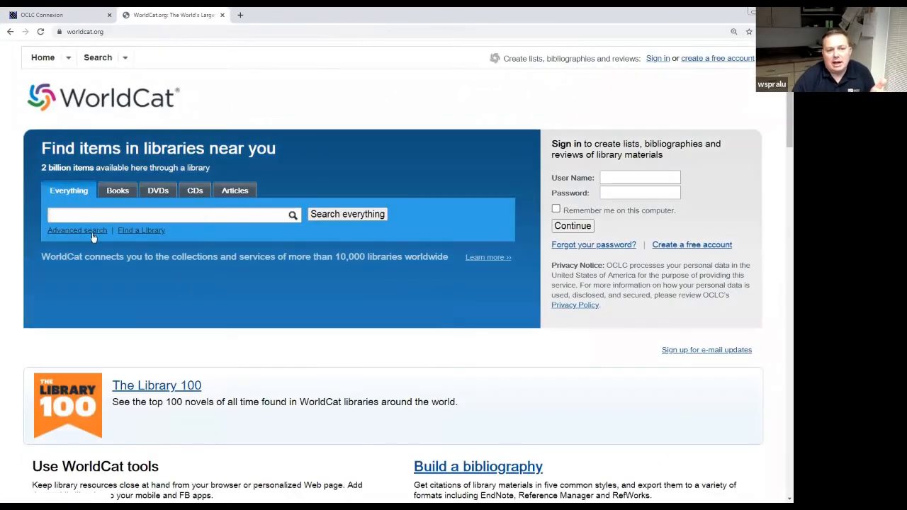
left_click(92, 234)
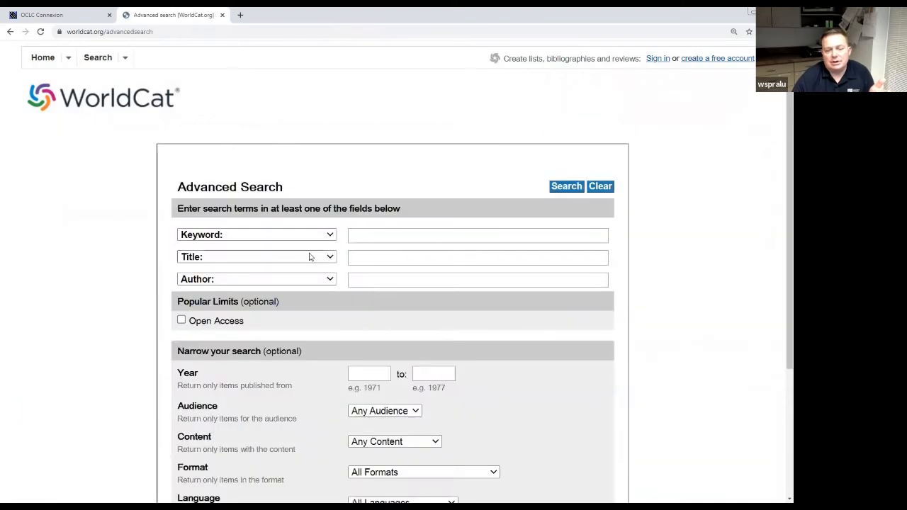
left_click(310, 234)
left_click(312, 246)
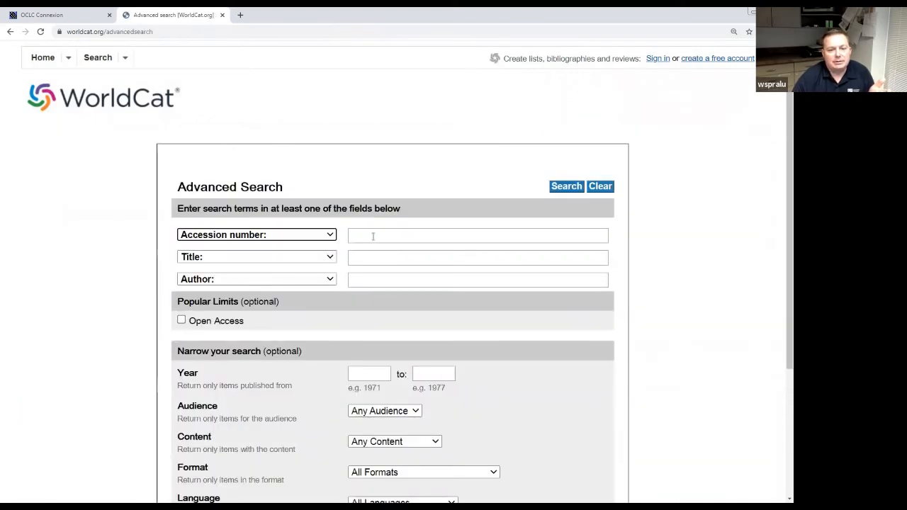
left_click(373, 236)
key("ctrl+v")
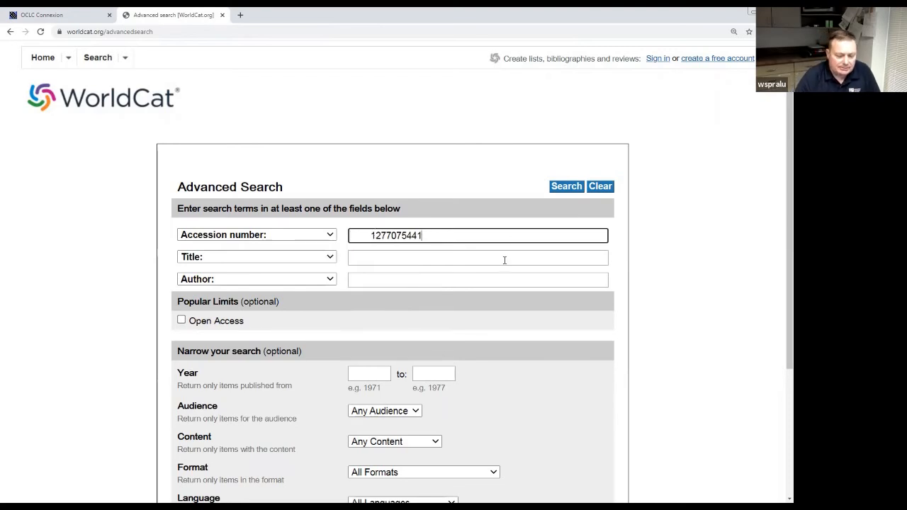
key("Return")
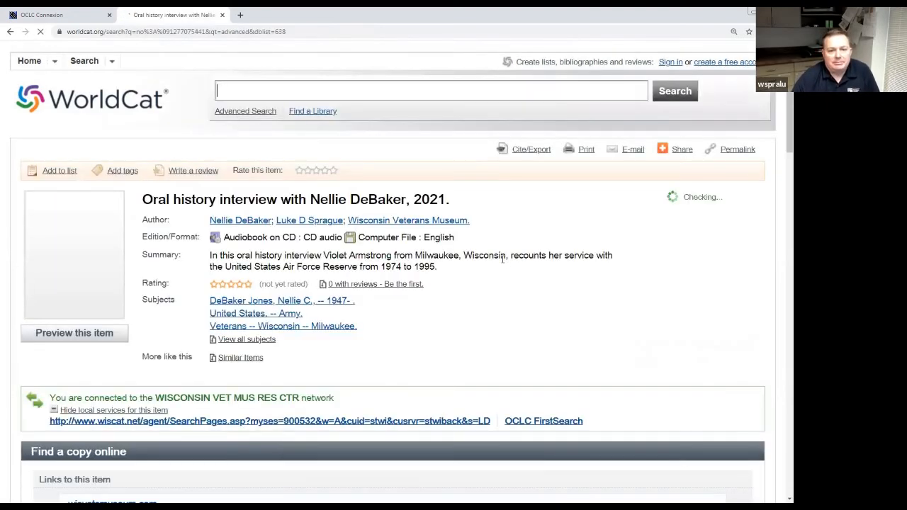
Review the record, follow its wisvetsmuseum.com online link, then return to the Connexion record.
scroll(514, 278, "down", 1)
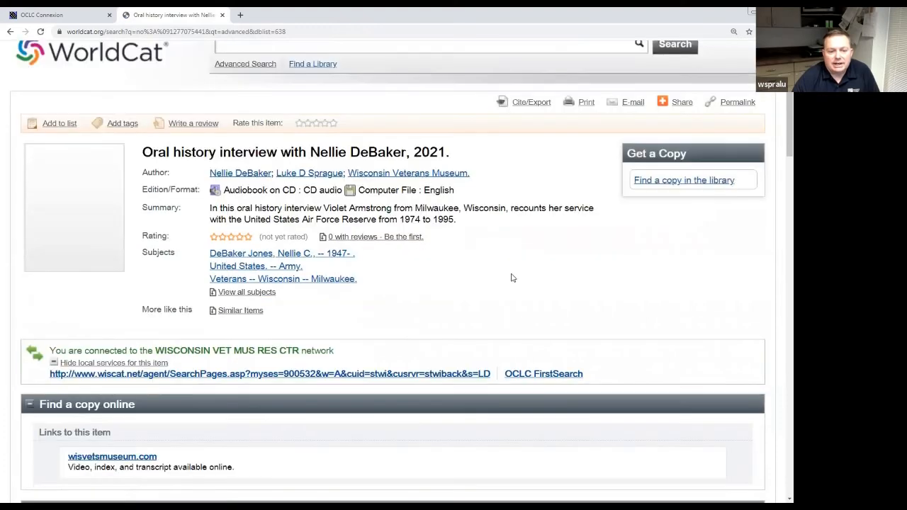
scroll(513, 278, "down", 2)
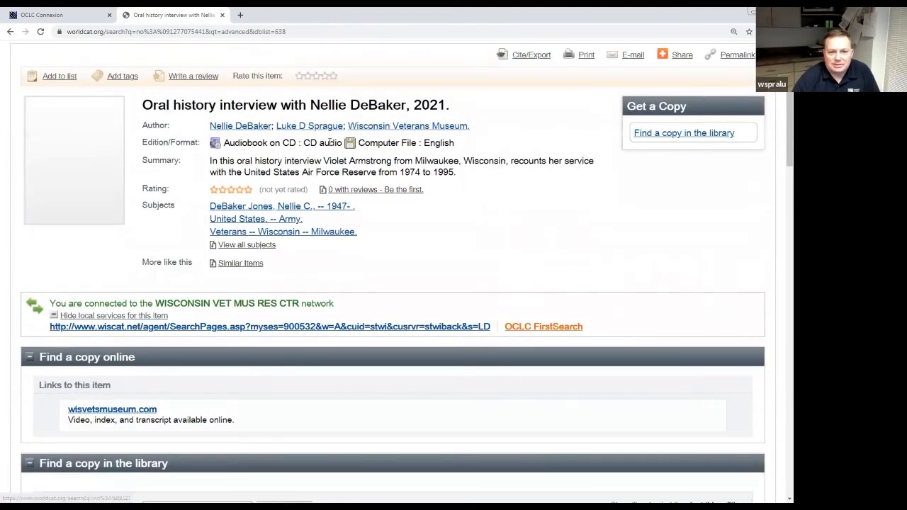
scroll(289, 265, "down", 8)
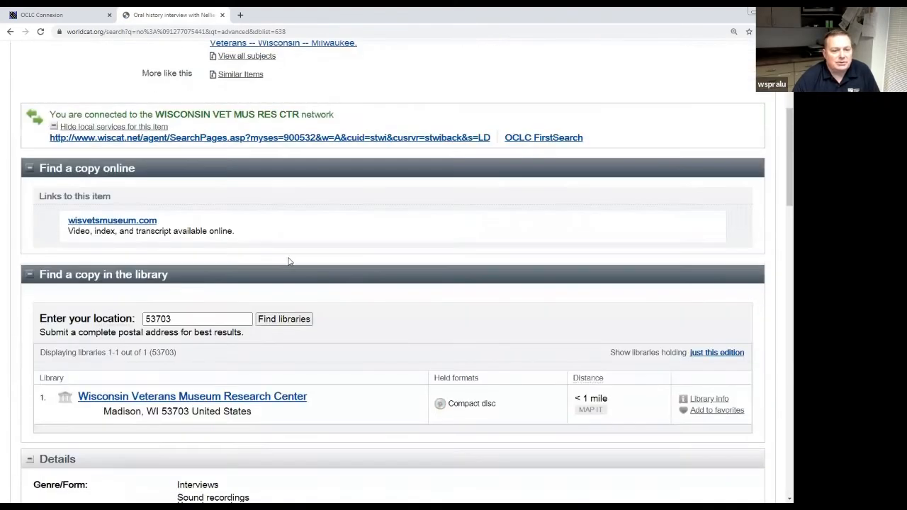
scroll(276, 273, "down", 1)
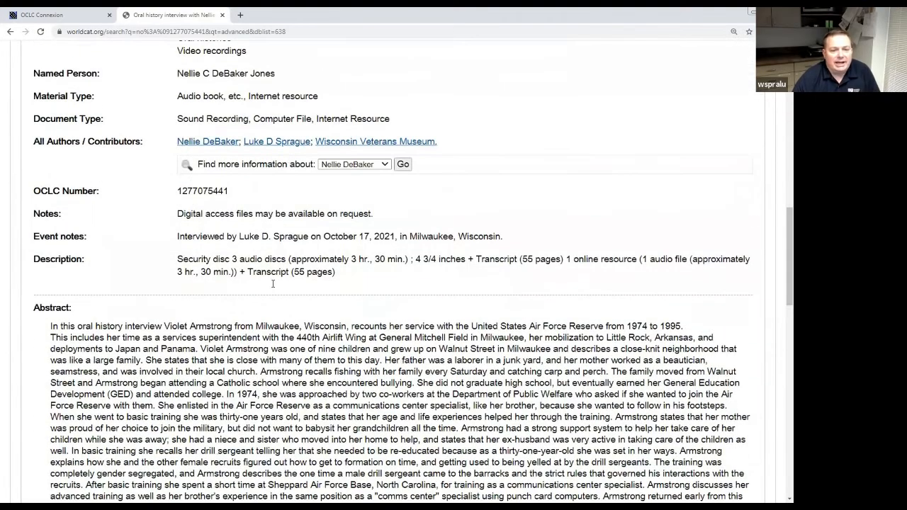
scroll(260, 236, "up", 5)
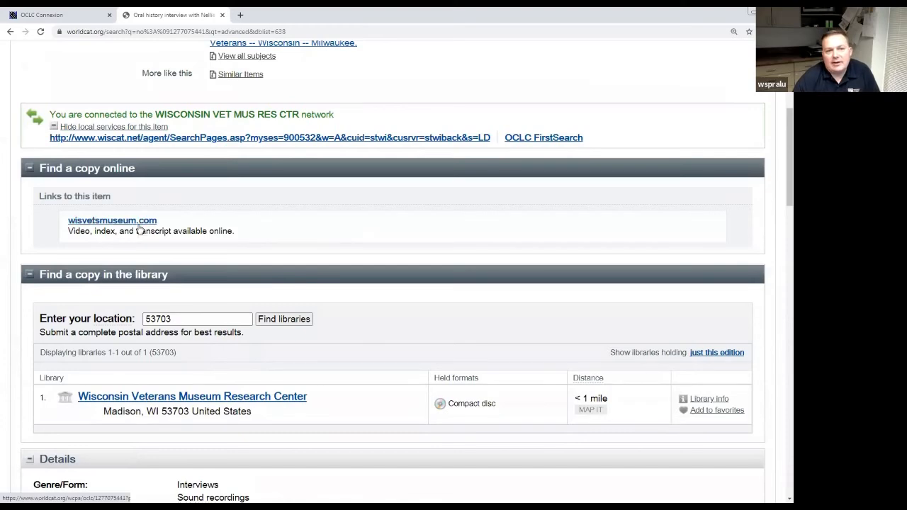
left_click(139, 222)
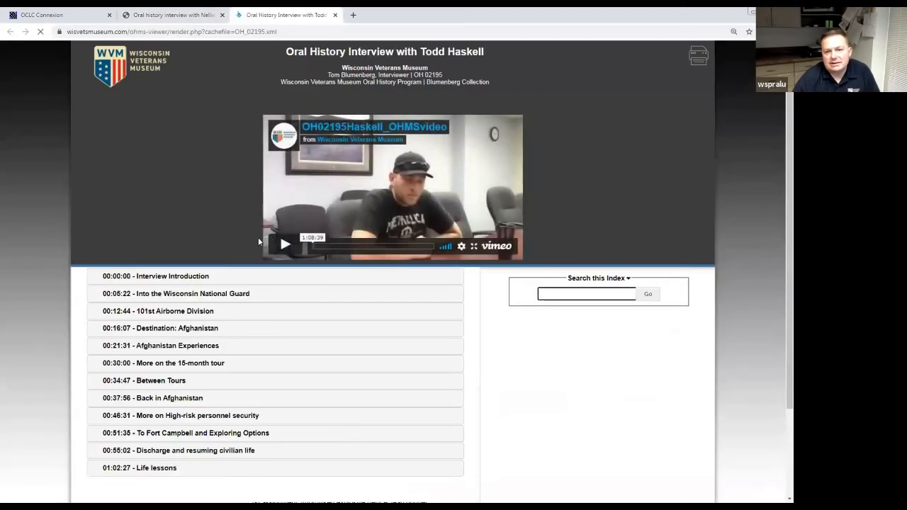
left_click(178, 14)
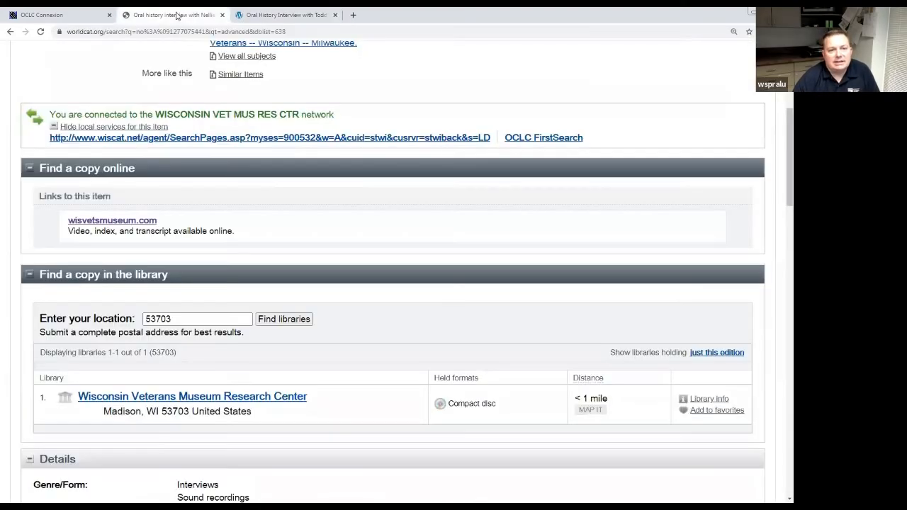
scroll(355, 259, "up", 4)
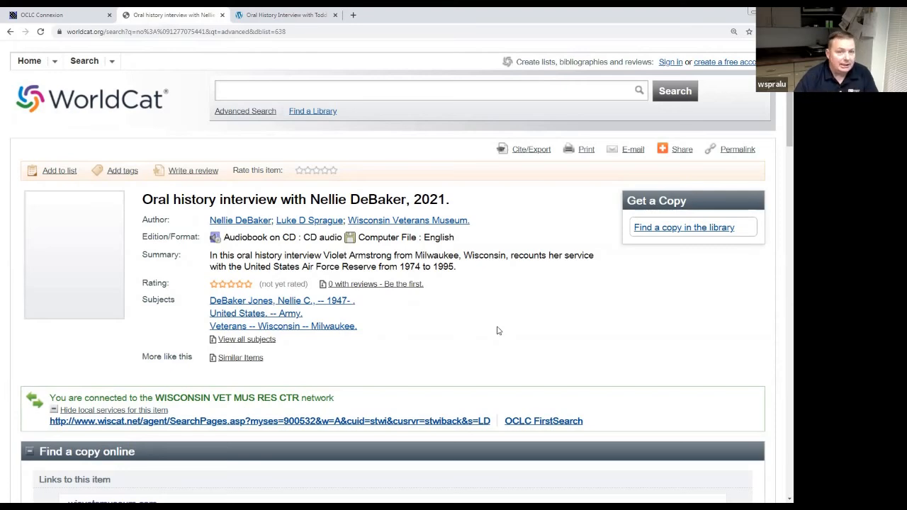
left_click(70, 20)
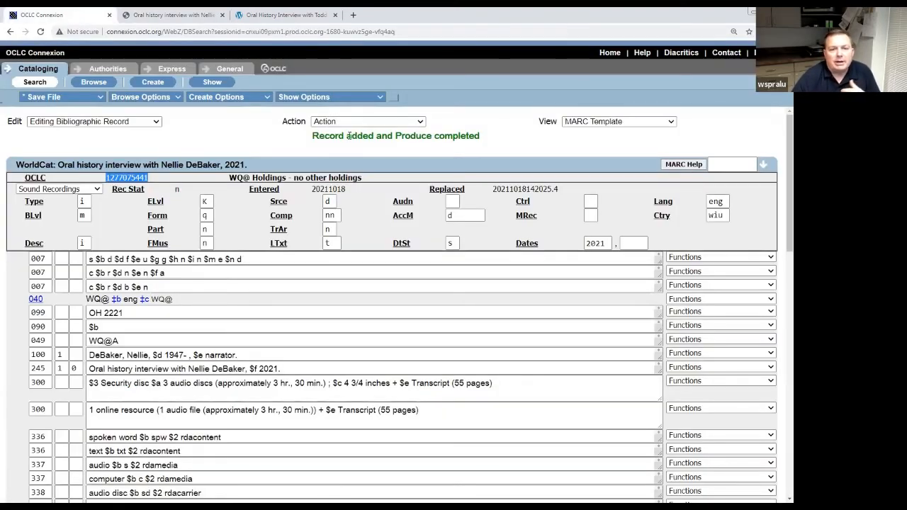
Lock the WorldCat master record for the 2021 DeBaker interview and move into the 520 field.
left_click(490, 145)
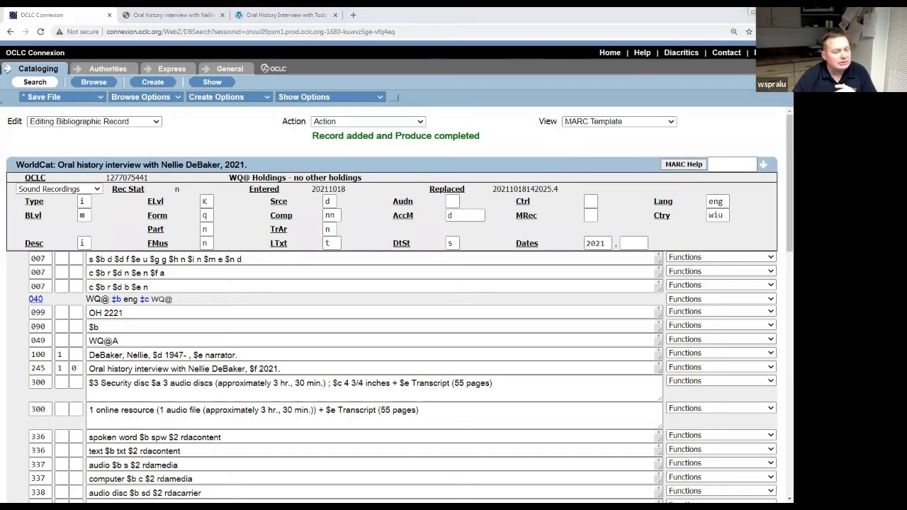
left_click(420, 122)
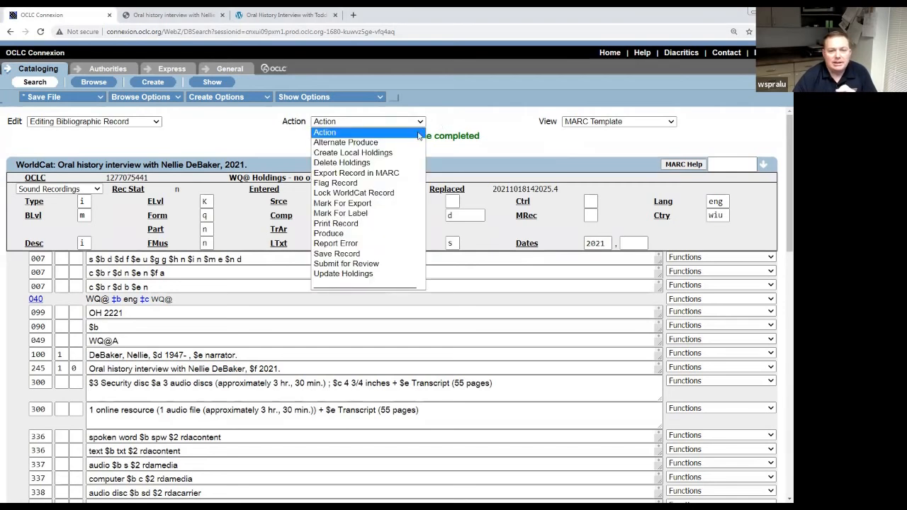
left_click(393, 199)
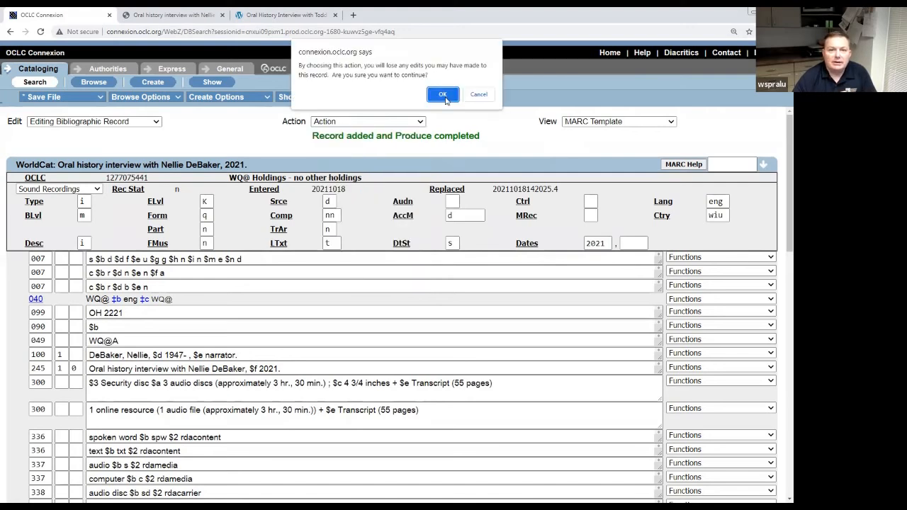
left_click(442, 94)
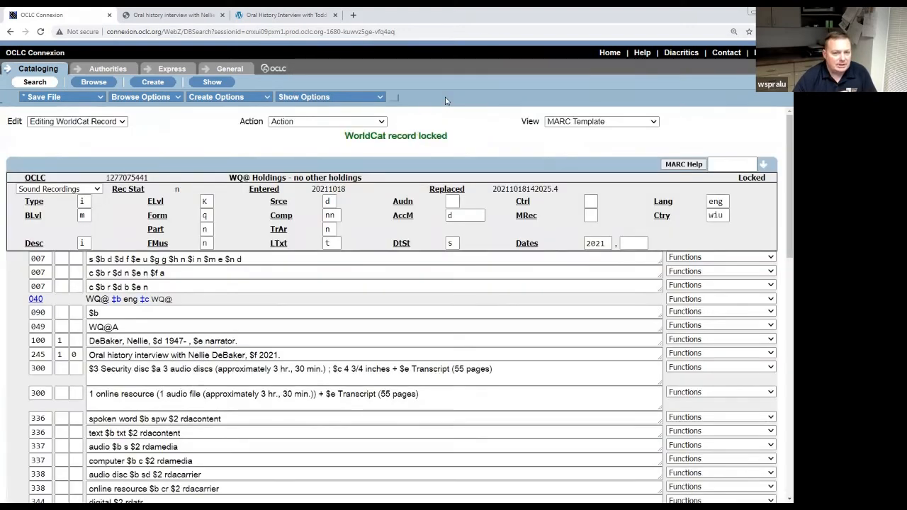
scroll(451, 266, "down", 7)
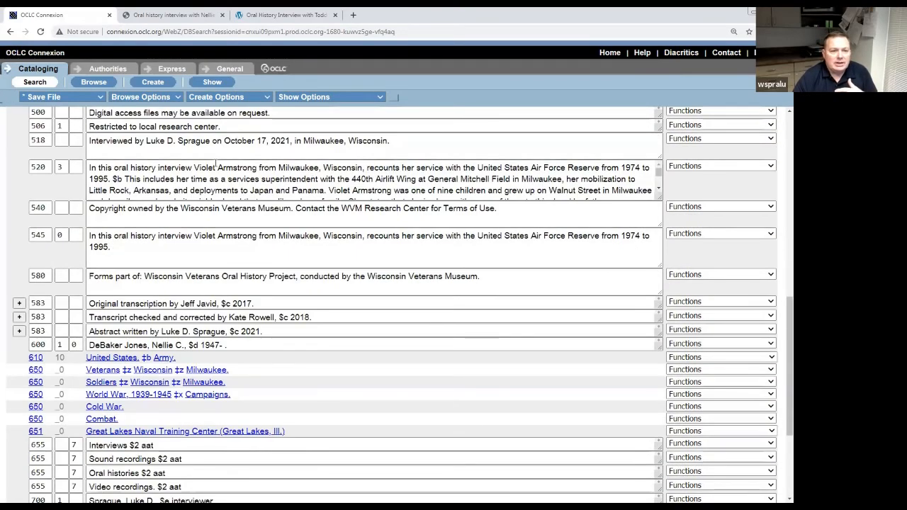
left_click(247, 172)
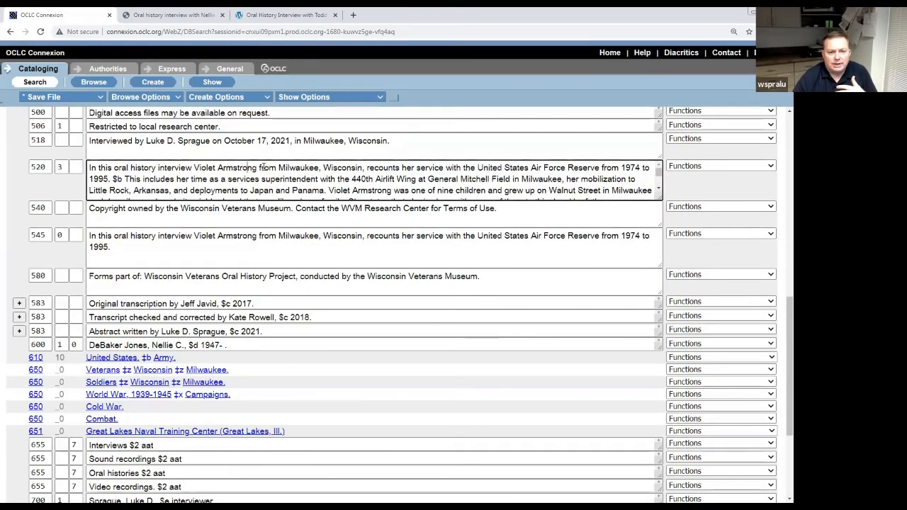
left_click(200, 168)
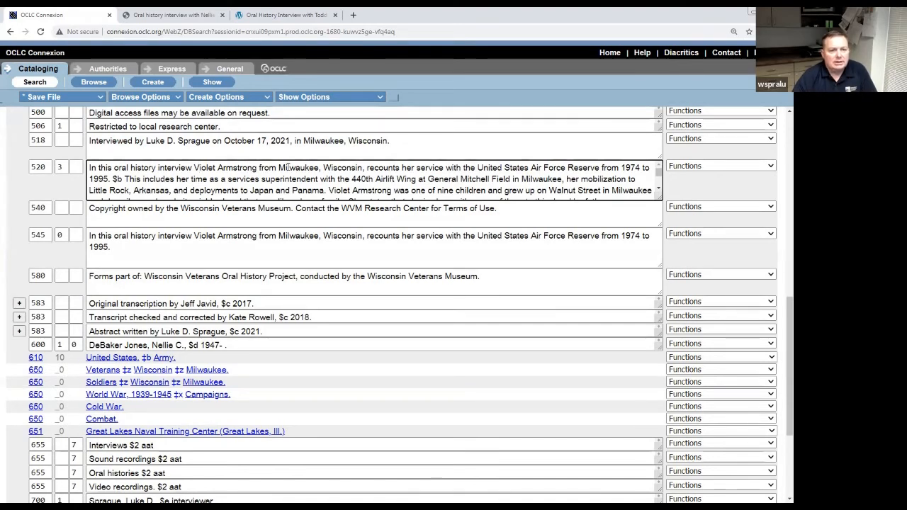
key("Left")
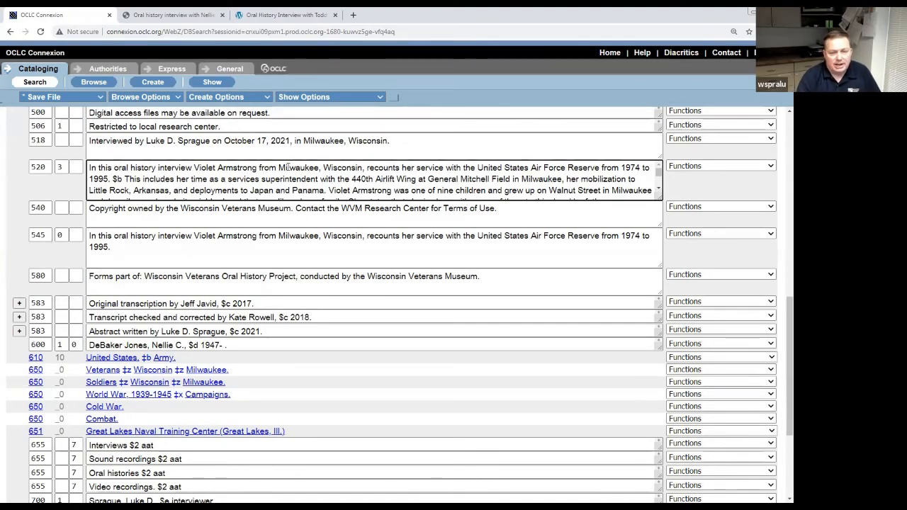
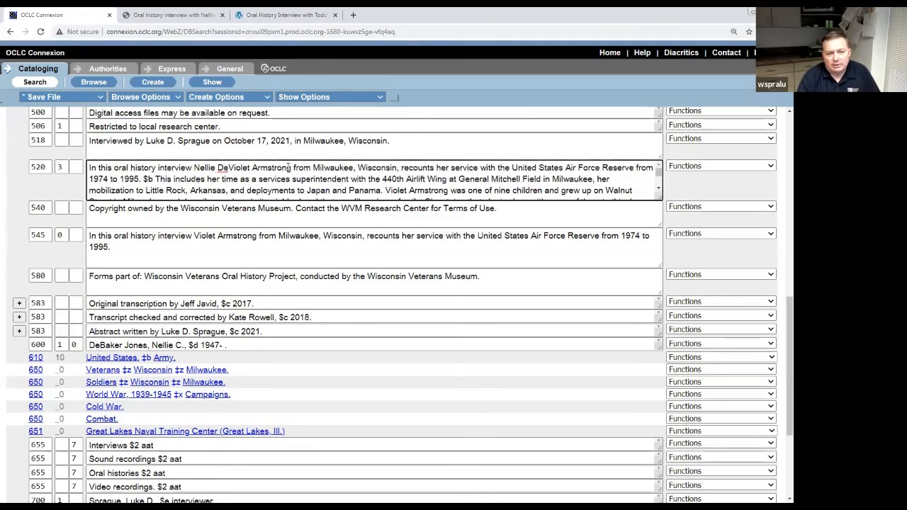
key("Delete")
key("Delete")
key("Delete")
key("Delete")
key("Delete")
key("Delete")
key("Delete")
key("Delete")
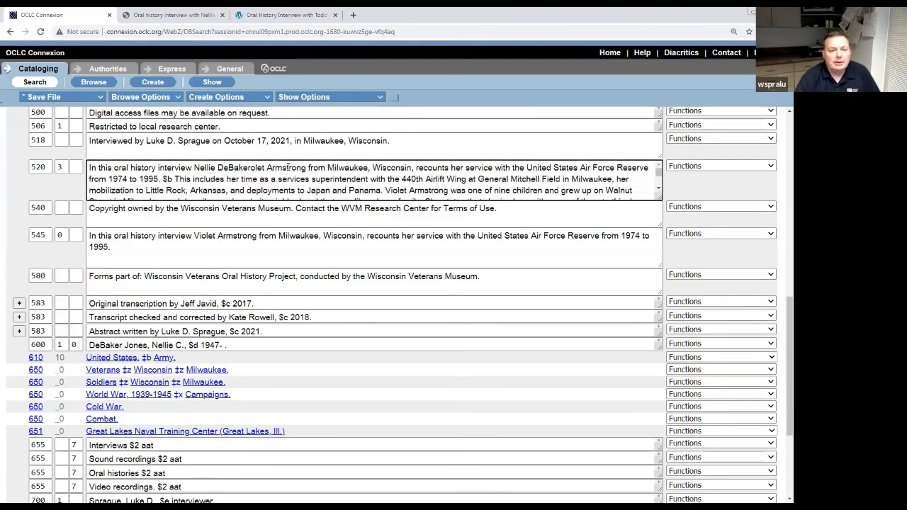
key("Delete")
key("Delete")
key("Delete")
key("Delete")
key("Delete")
key("Delete")
key("Delete")
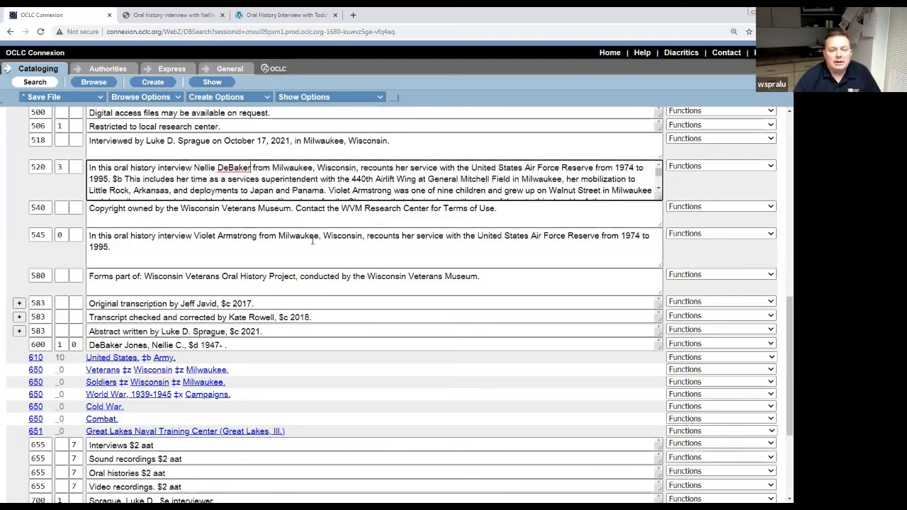
Change the 856 $z note to "Video and index available online.", dropping transcript.
scroll(315, 258, "down", 3)
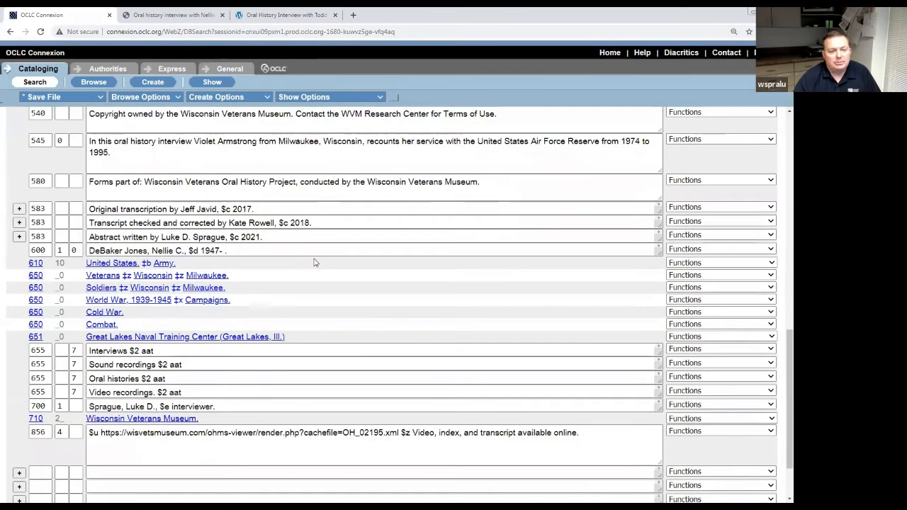
scroll(374, 380, "down", 1)
scroll(375, 380, "down", 2)
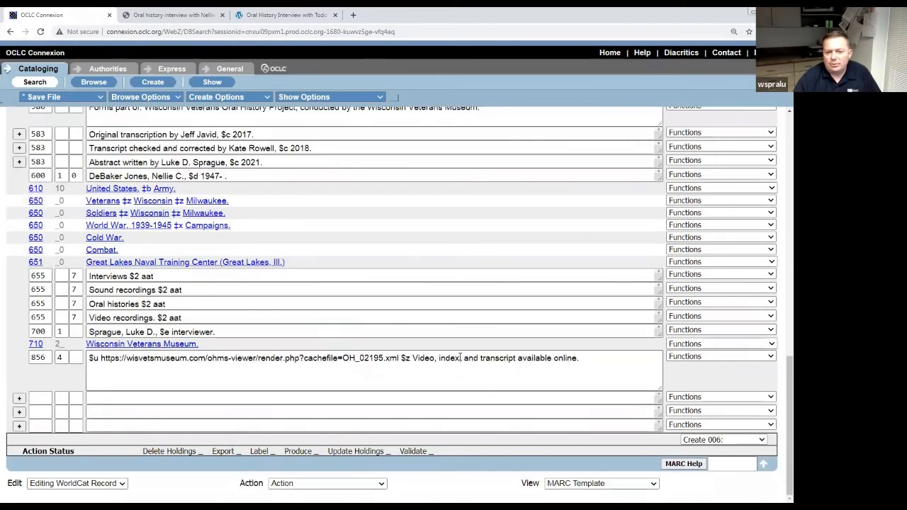
left_click(437, 358)
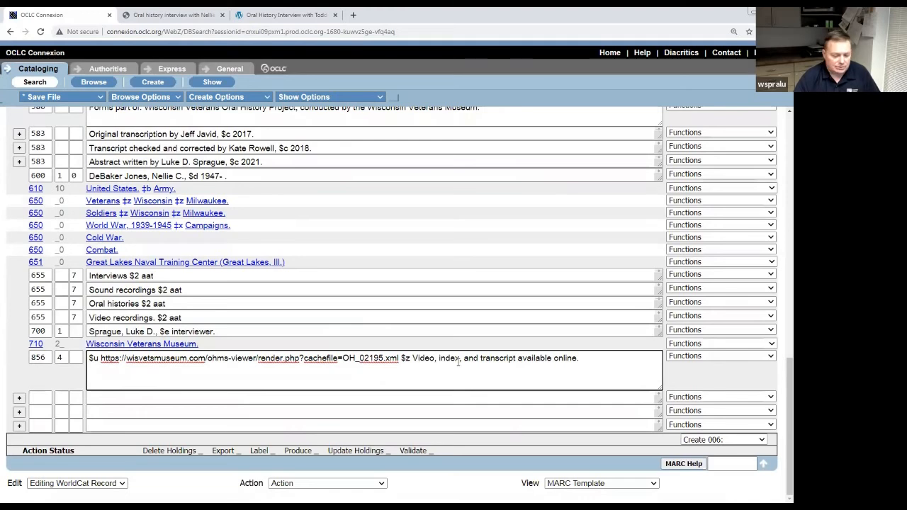
key("BackSpace")
type("and")
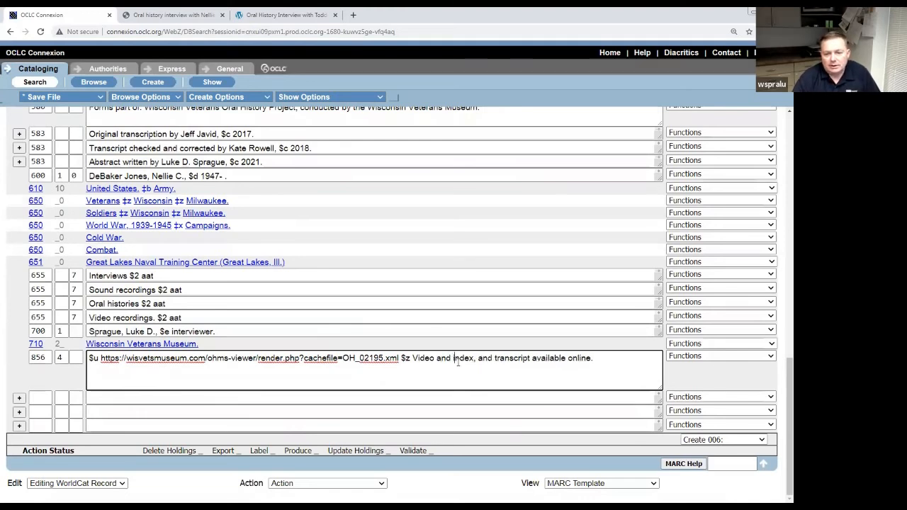
key("Delete")
key("Delete")
key("Delete")
key("Delete")
key("Delete")
key("Delete")
key("Delete")
key("Delete")
key("Delete")
key("Delete")
key("Delete")
key("Delete")
key("Delete")
key("Delete")
key("Delete")
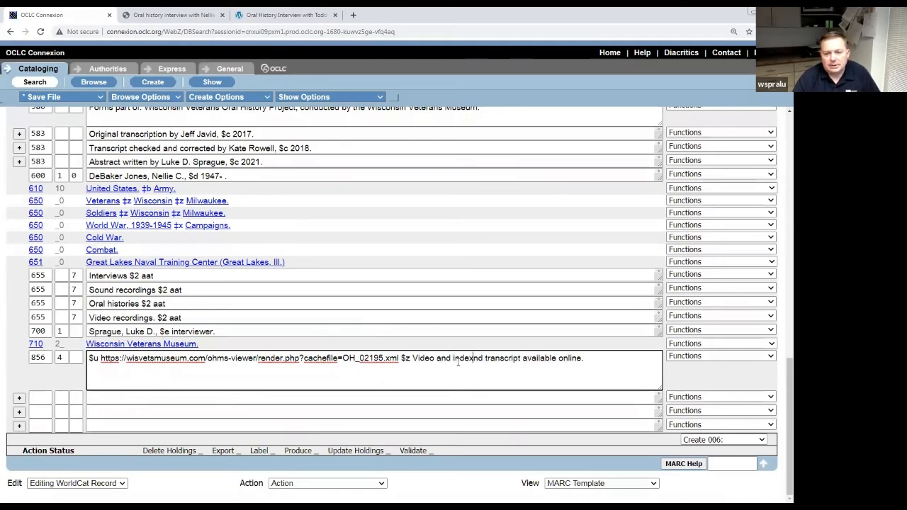
left_click(448, 303)
scroll(447, 303, "up", 20)
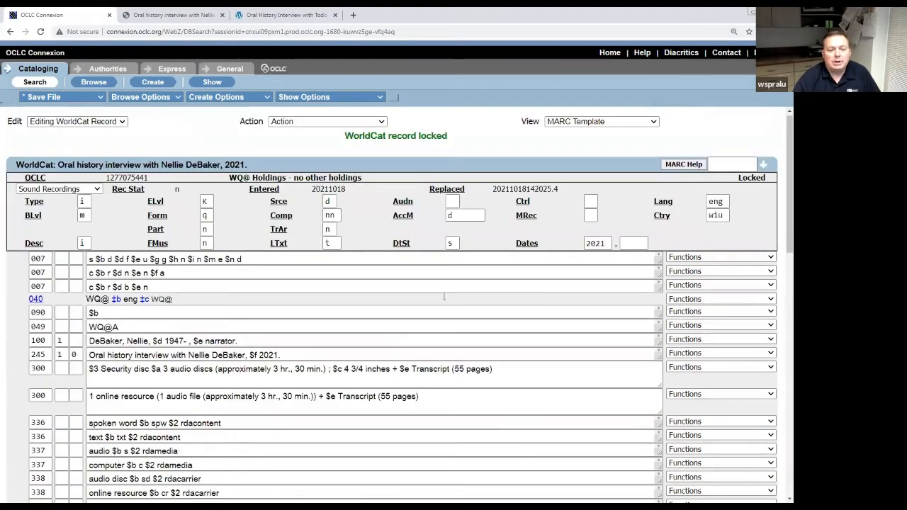
Replace the corrected WorldCat master record and update its WQ@ holdings.
left_click(382, 122)
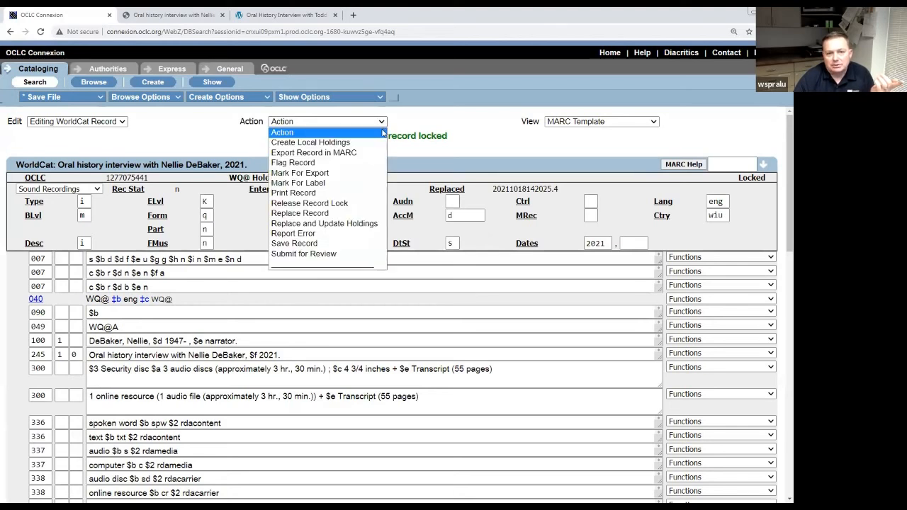
left_click(364, 224)
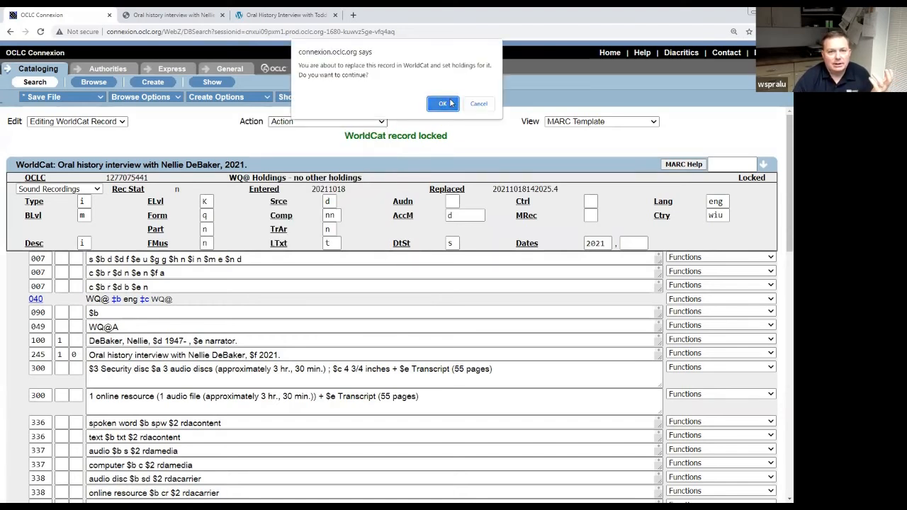
left_click(450, 103)
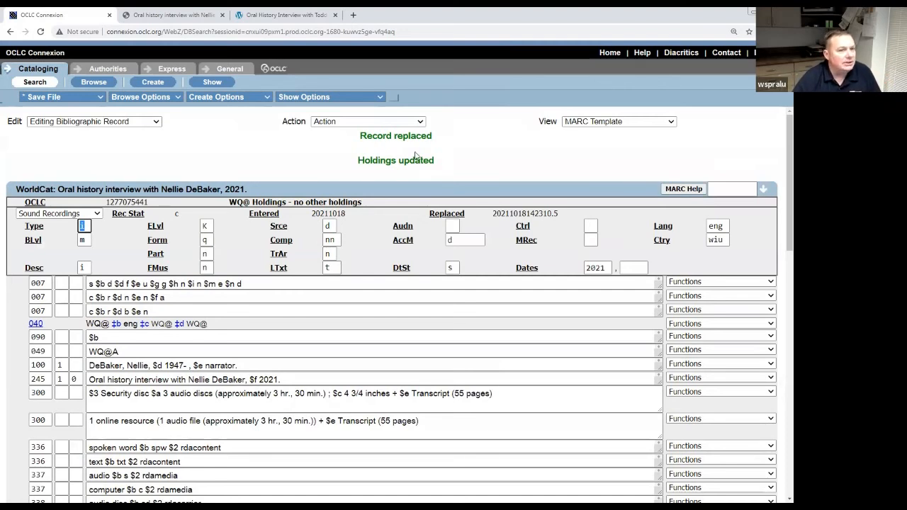
left_click(182, 20)
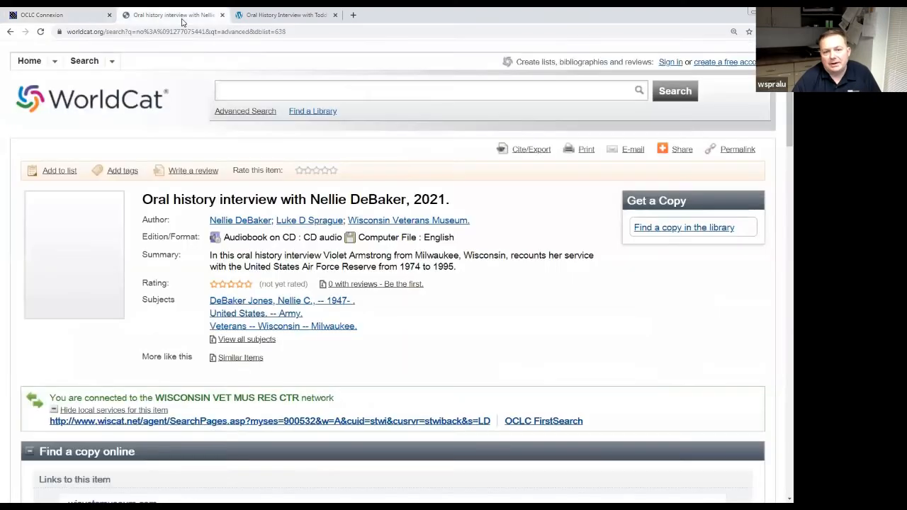
scroll(594, 296, "down", 9)
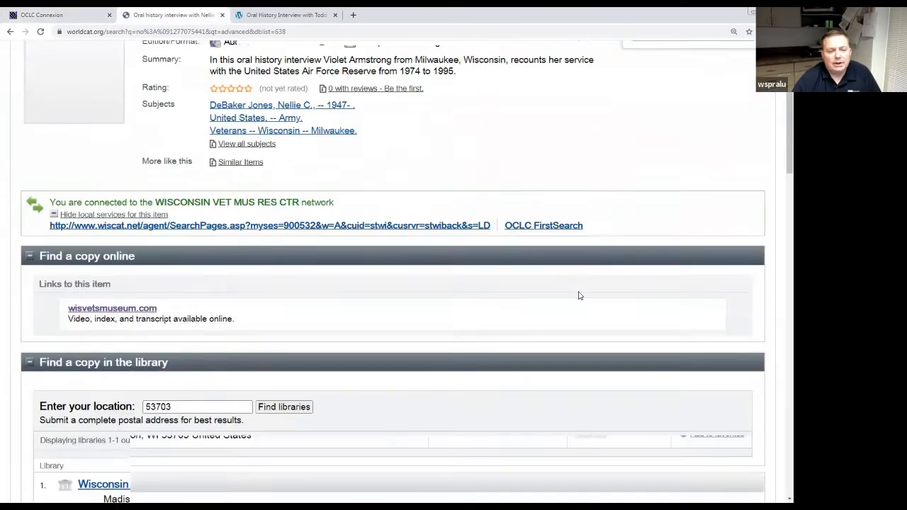
scroll(539, 302, "down", 3)
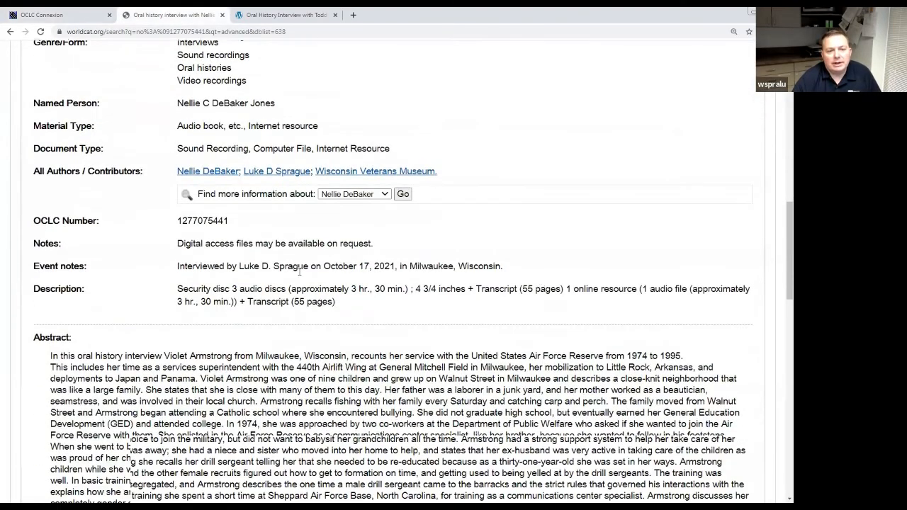
scroll(398, 241, "up", 5)
scroll(398, 241, "up", 3)
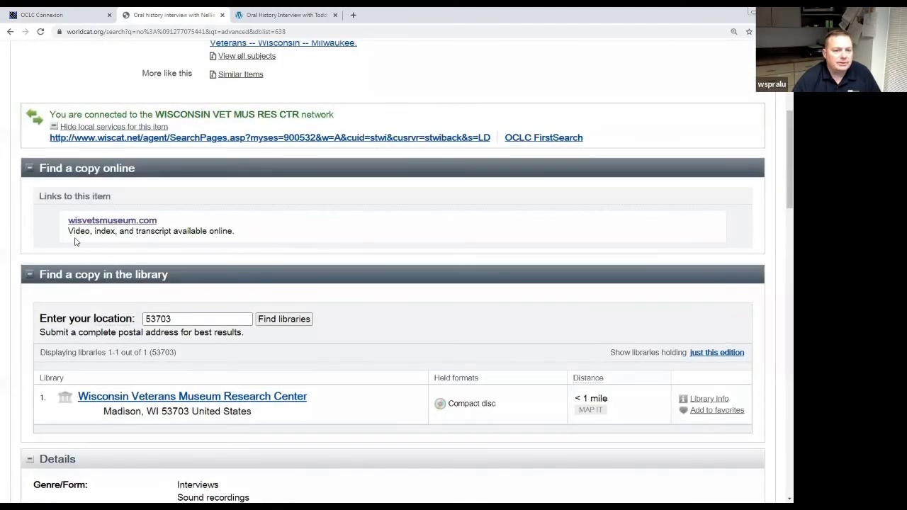
scroll(272, 249, "up", 4)
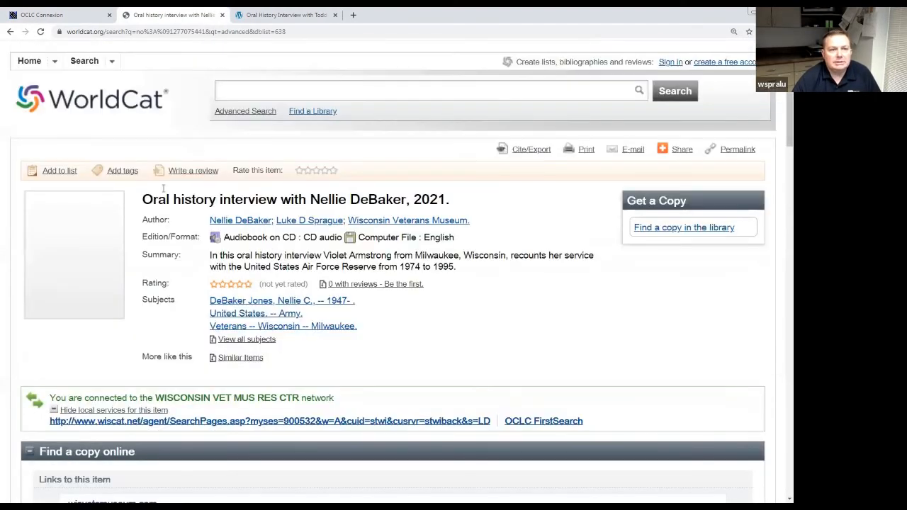
left_click(41, 33)
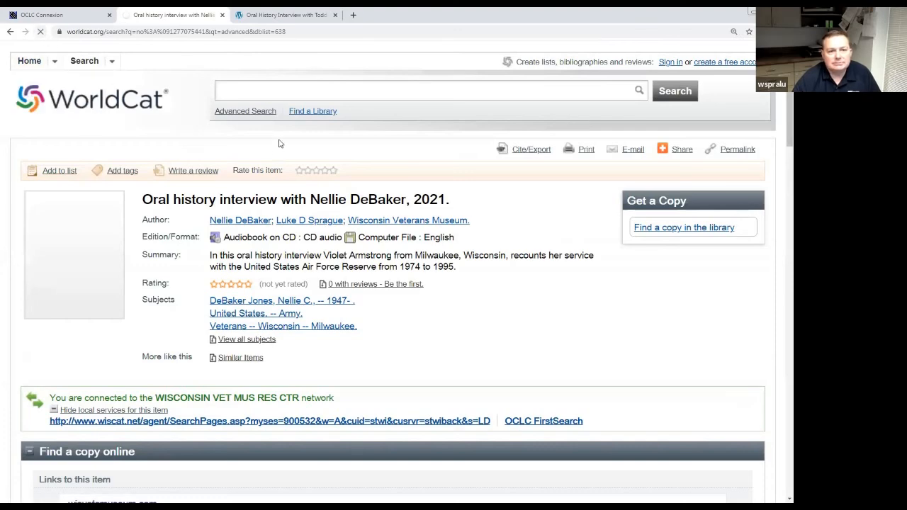
scroll(276, 248, "down", 3)
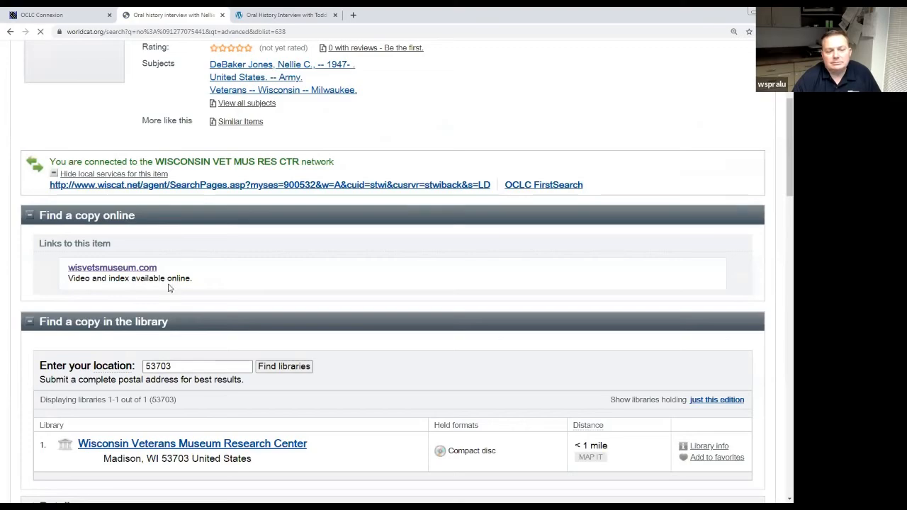
scroll(194, 286, "down", 5)
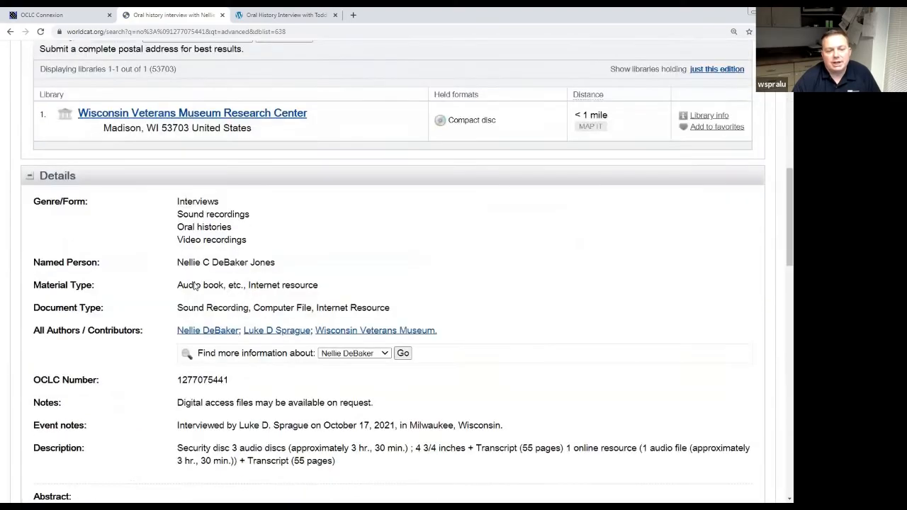
scroll(195, 279, "down", 4)
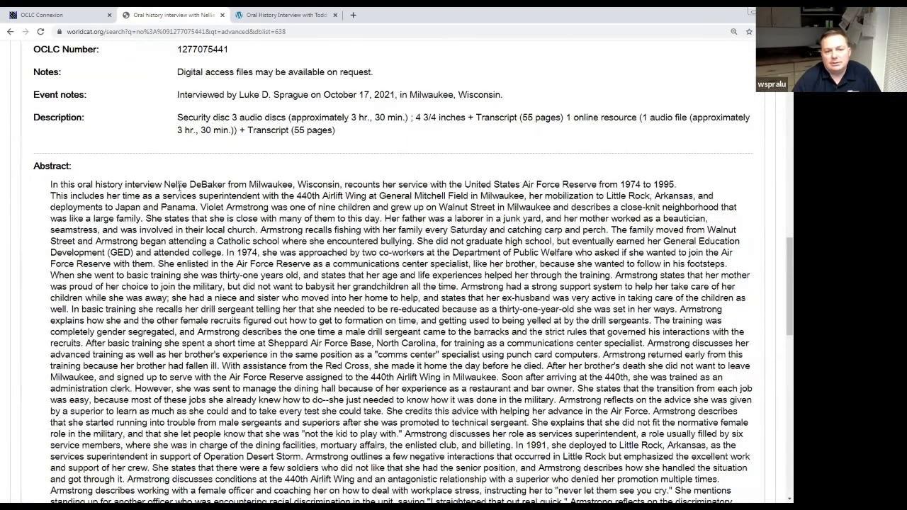
scroll(310, 286, "up", 10)
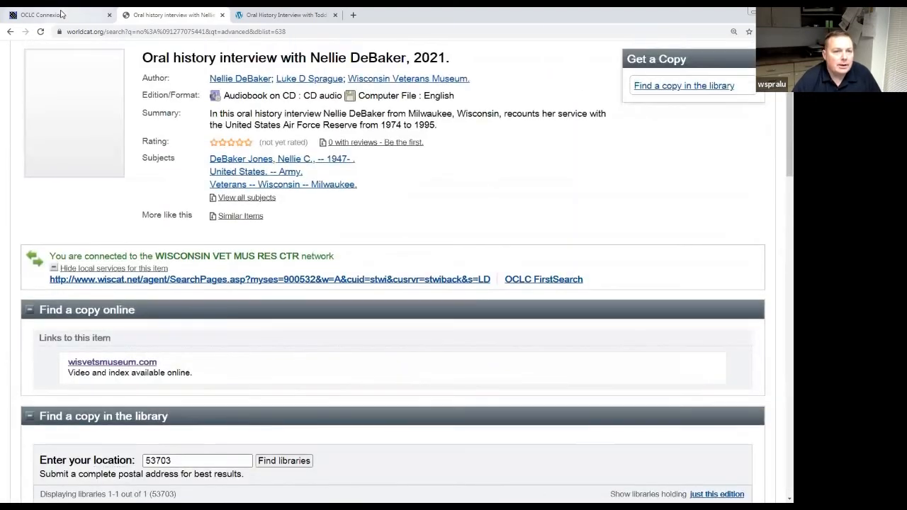
left_click(61, 14)
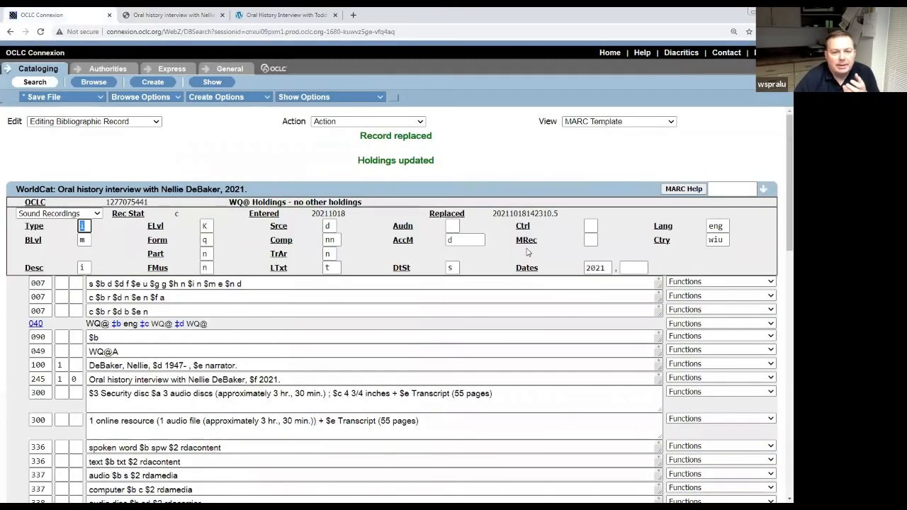
left_click(536, 173)
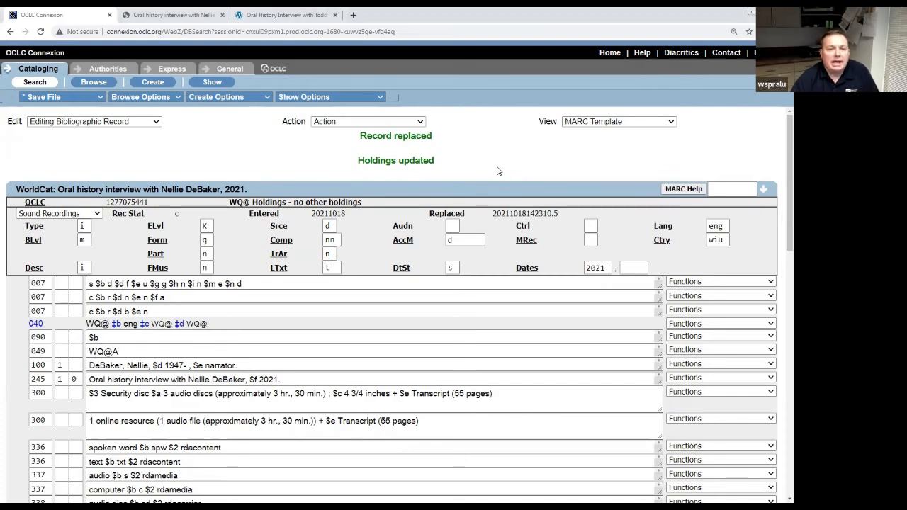
left_click(421, 124)
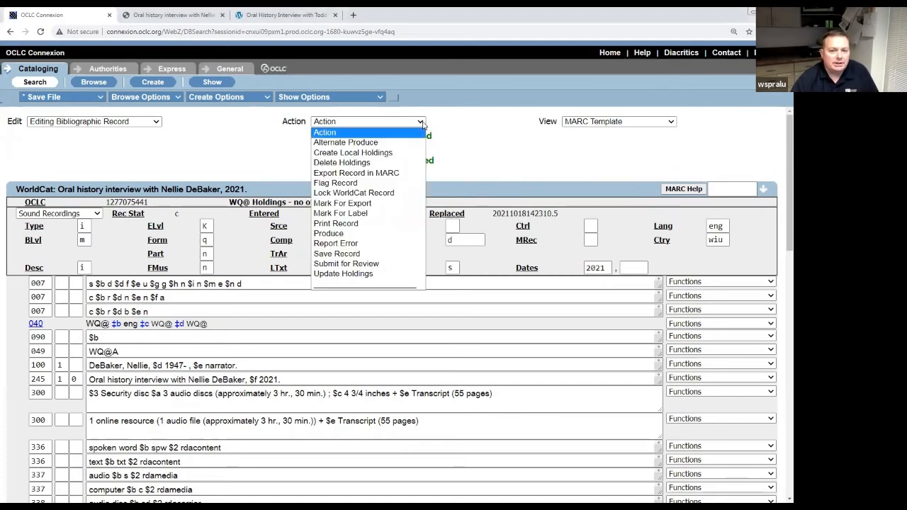
Create a local holdings record and apply the OHLH constant data by name.
left_click(403, 155)
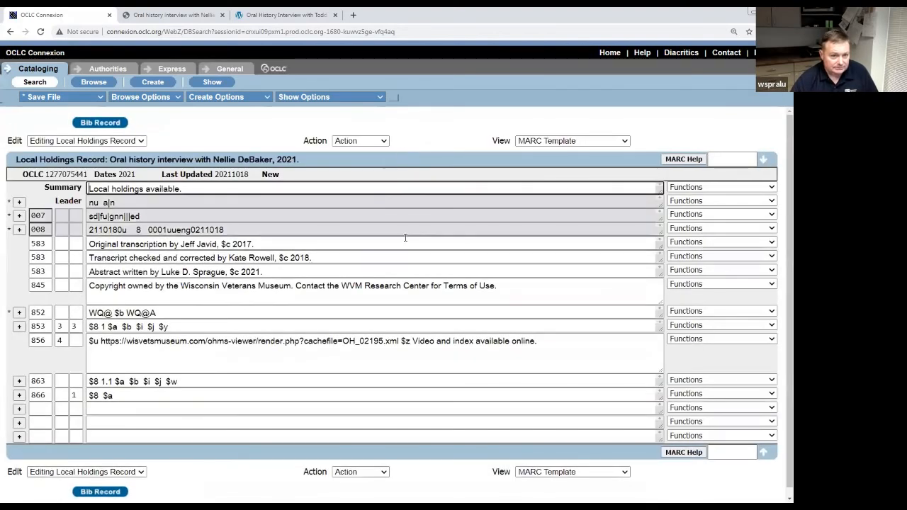
left_click(253, 134)
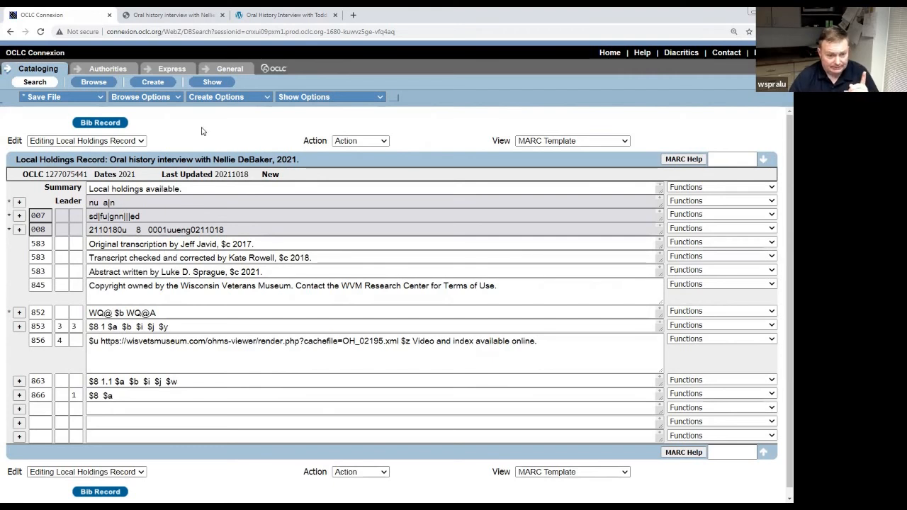
left_click(140, 141)
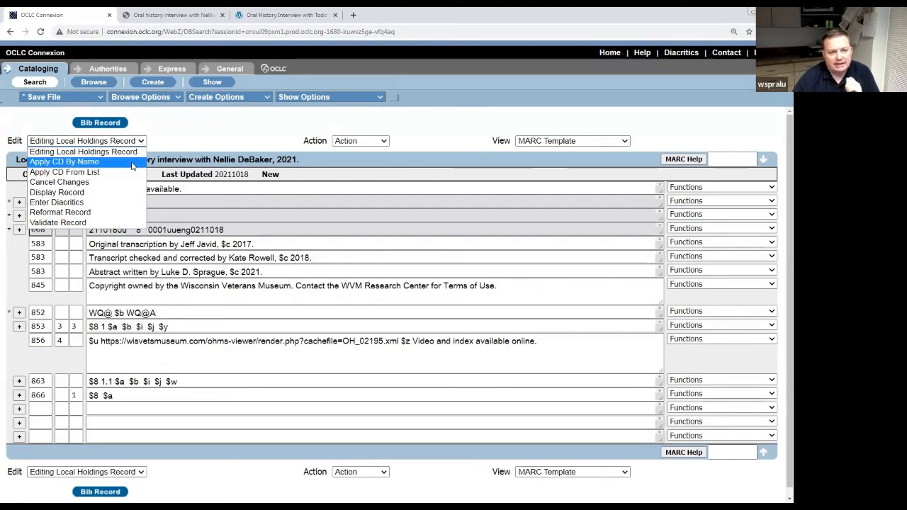
left_click(132, 162)
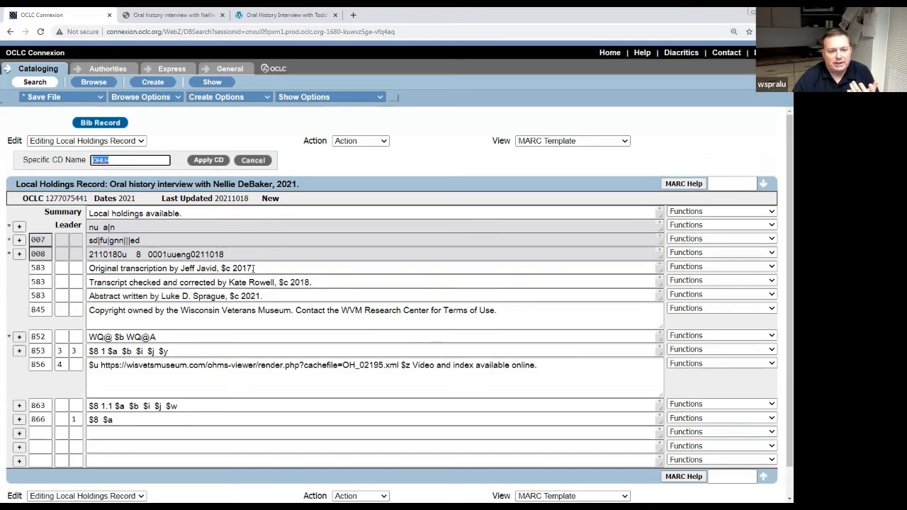
scroll(257, 206, "down", 2)
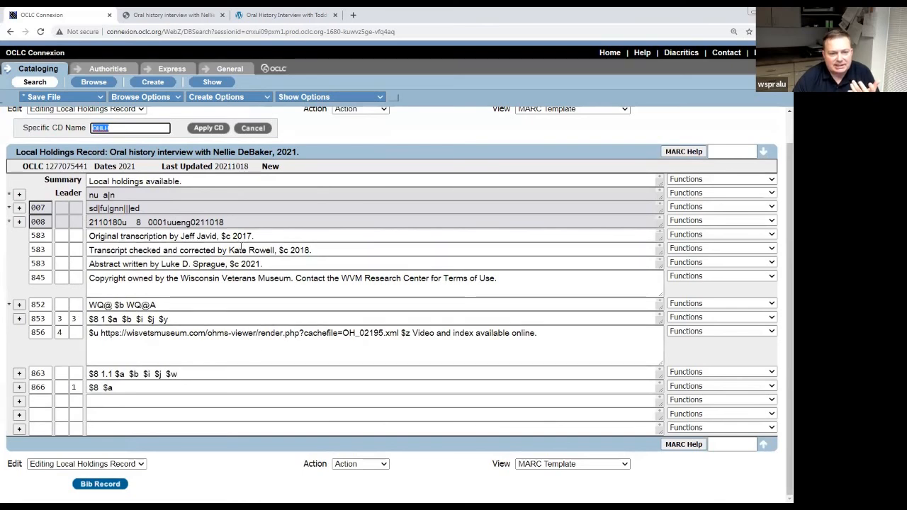
left_click(204, 130)
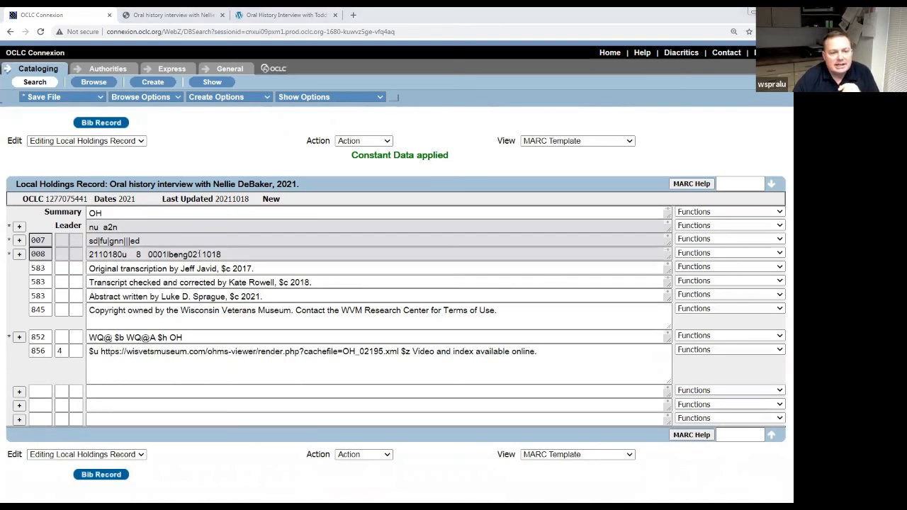
Add the call number OH 2221 to the Summary and 852 $h fields.
left_click(123, 211)
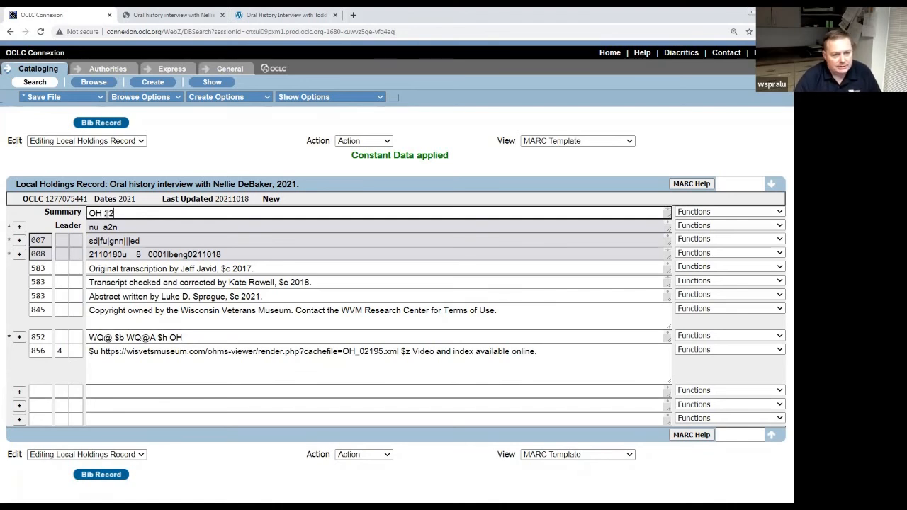
left_click(200, 337)
type("2")
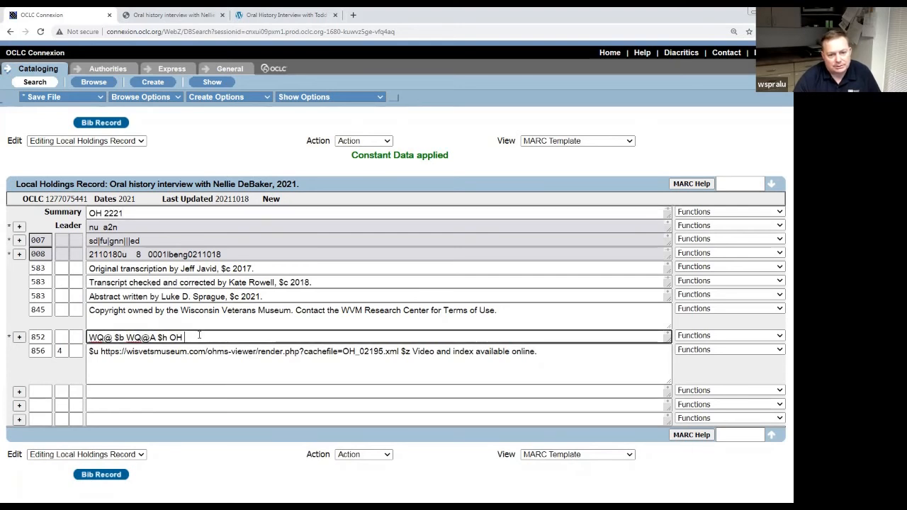
type("22")
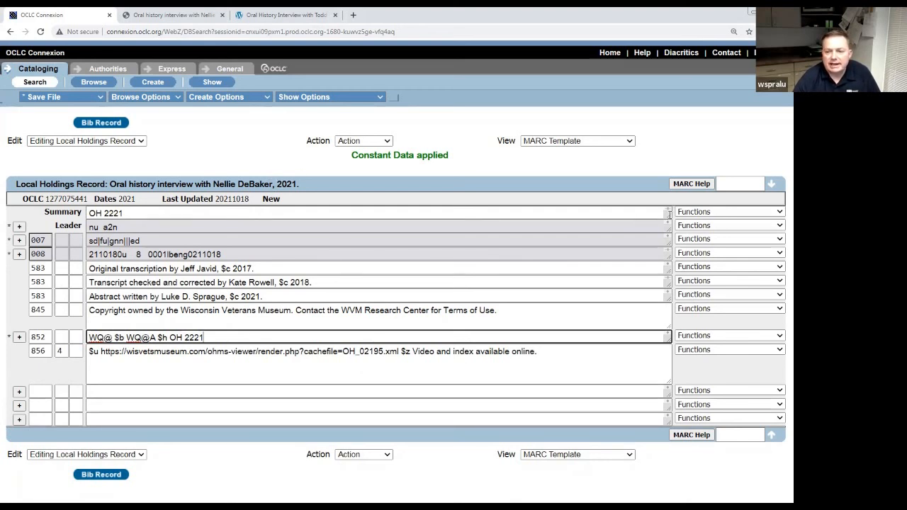
left_click(760, 152)
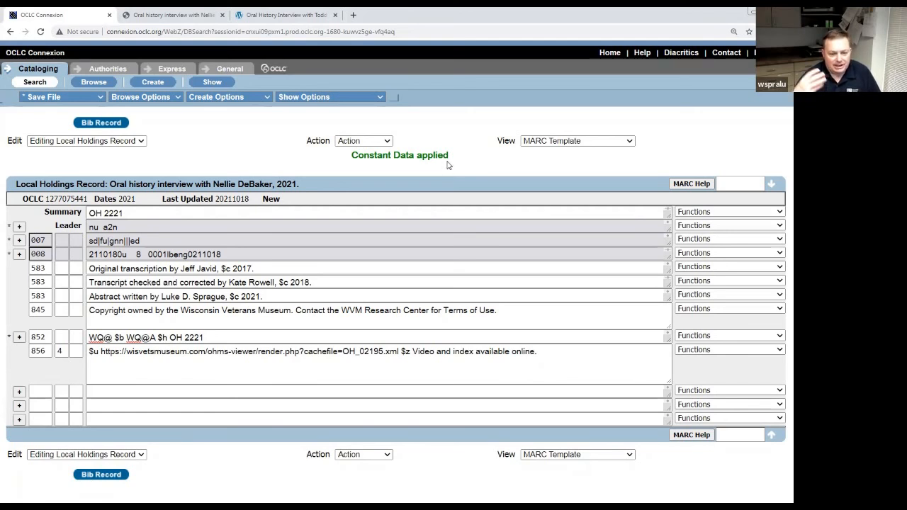
Add the new local holdings record and confirm it.
left_click(386, 141)
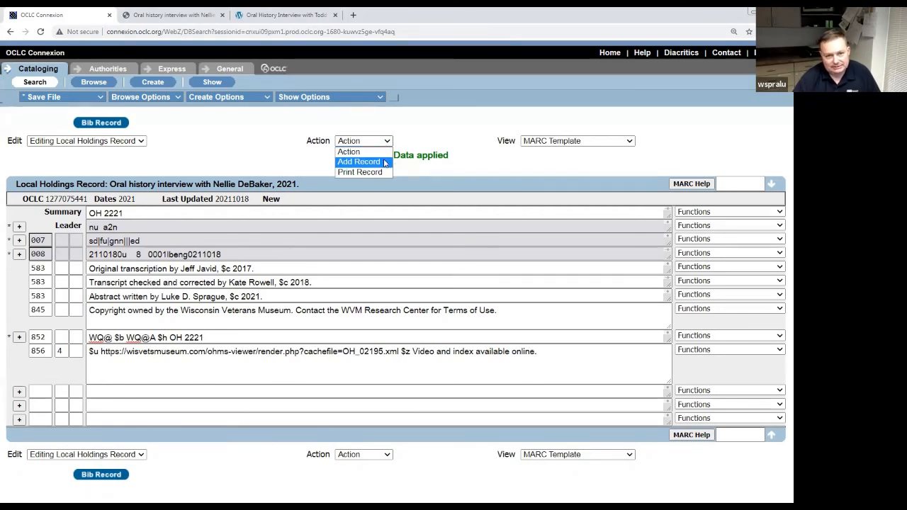
left_click(359, 163)
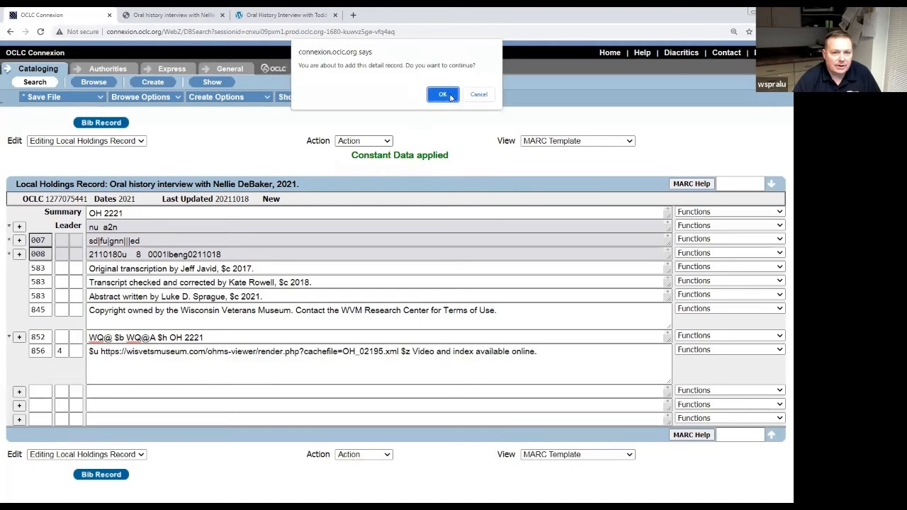
left_click(447, 96)
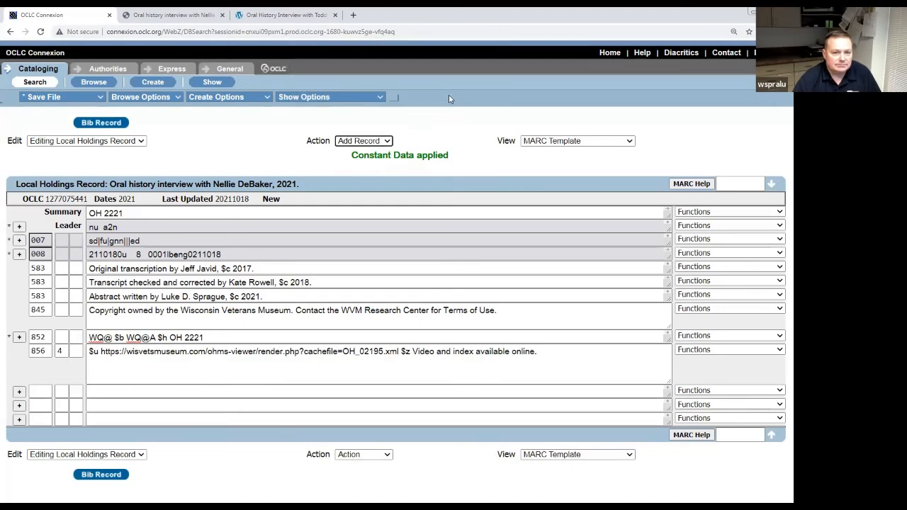
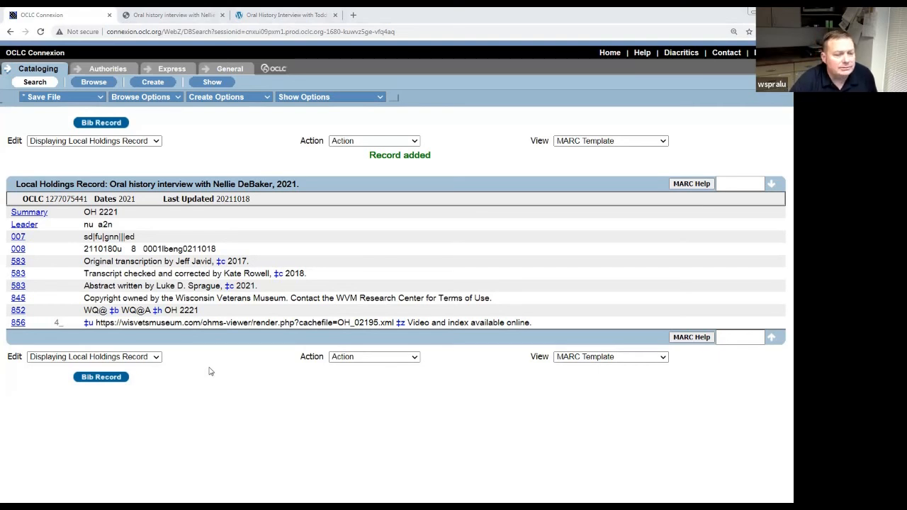
double_click(87, 199)
key("ctrl+c")
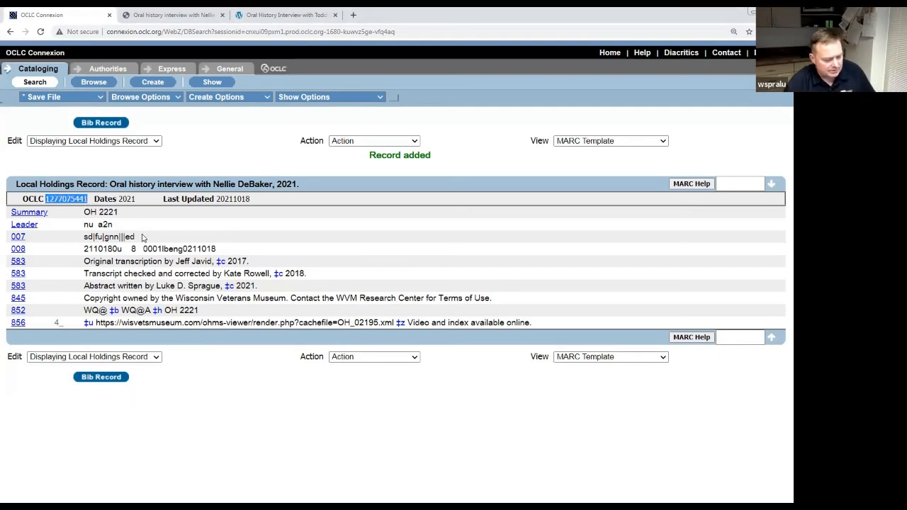
left_click(106, 377)
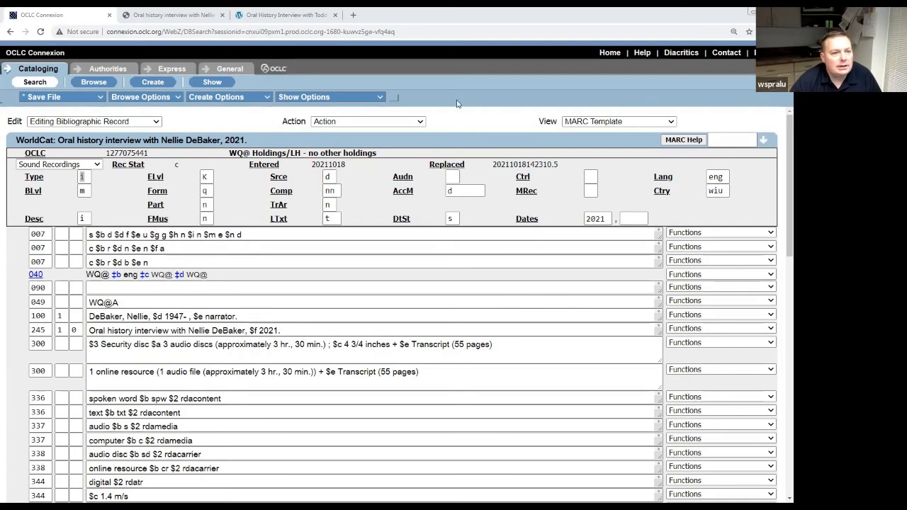
left_click(39, 85)
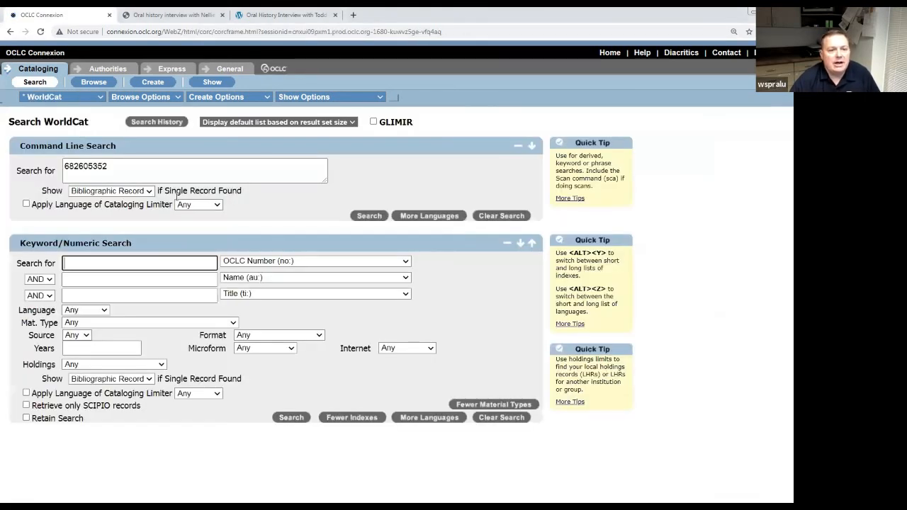
double_click(96, 168)
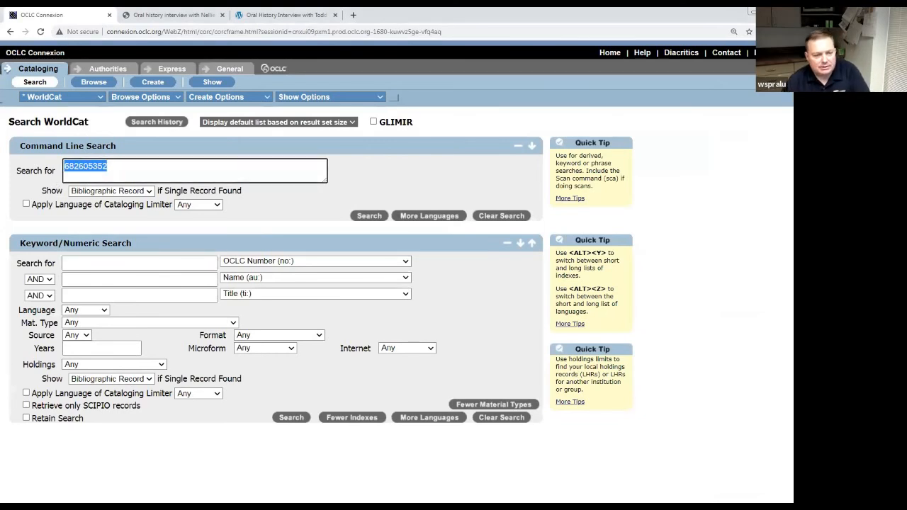
key("BackSpace")
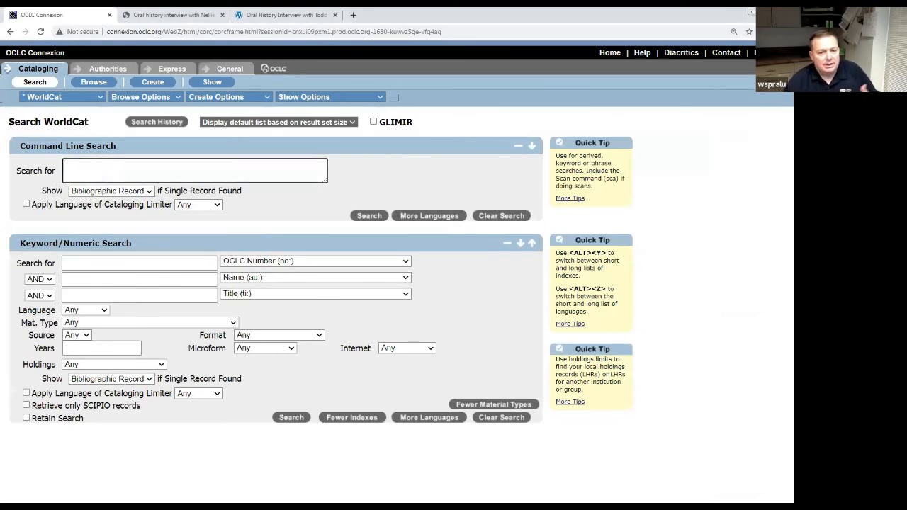
left_click(197, 264)
key("ctrl+v")
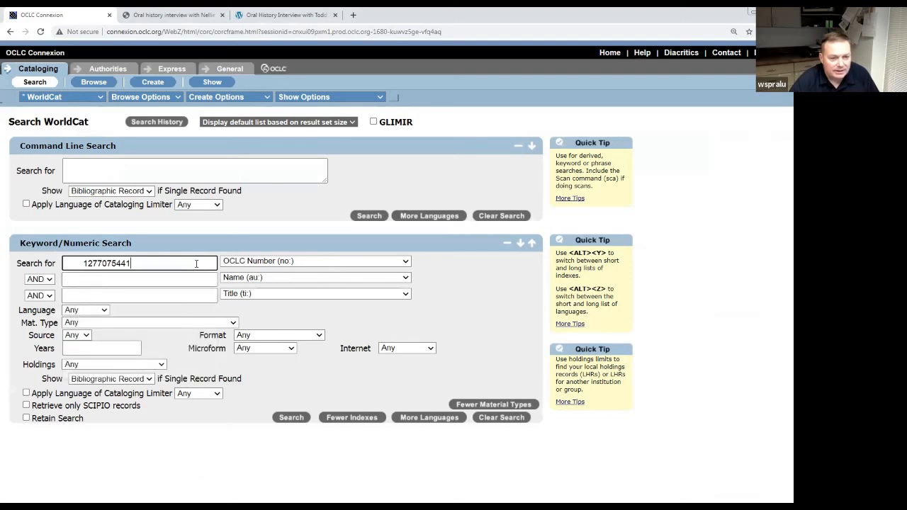
key("Return")
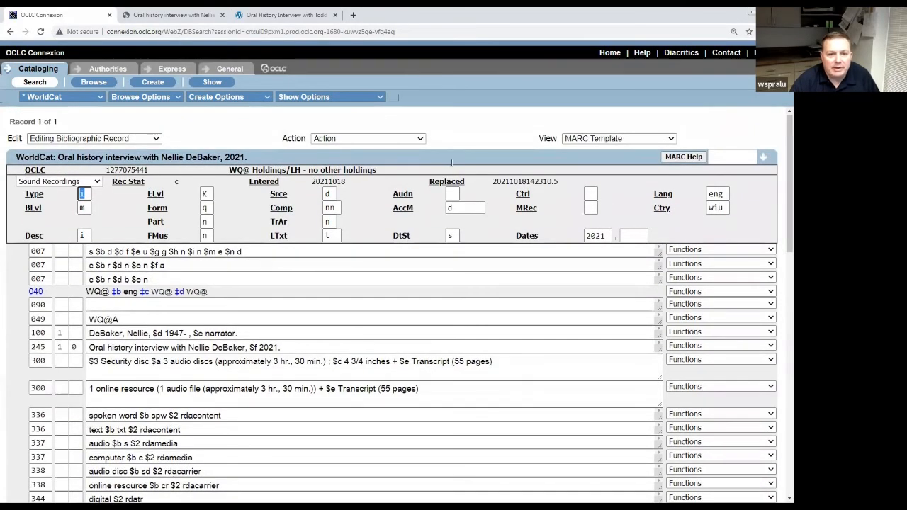
Check the record's Action list and scroll down to the 518–583 notes.
left_click(422, 138)
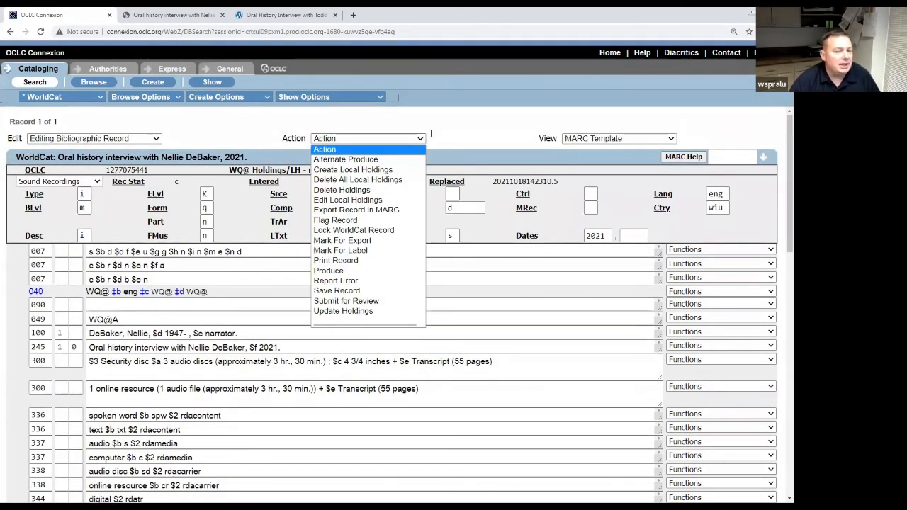
left_click(491, 144)
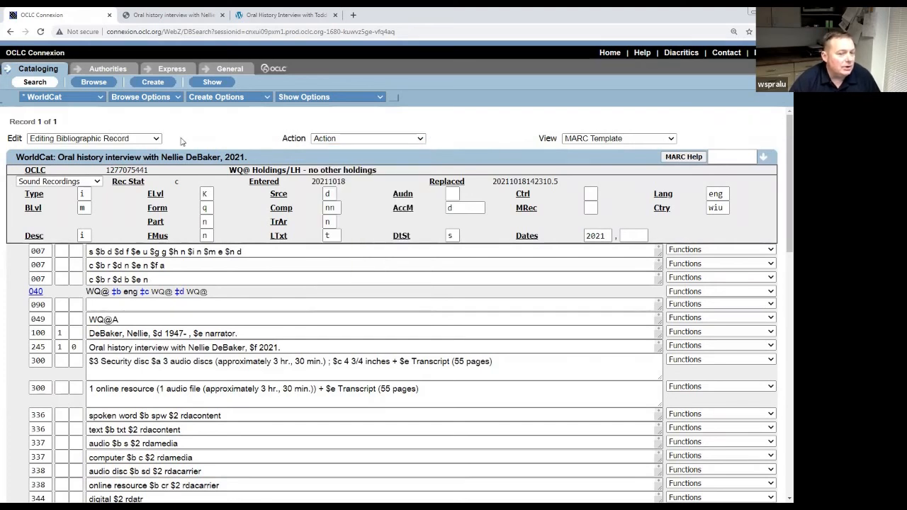
left_click(421, 139)
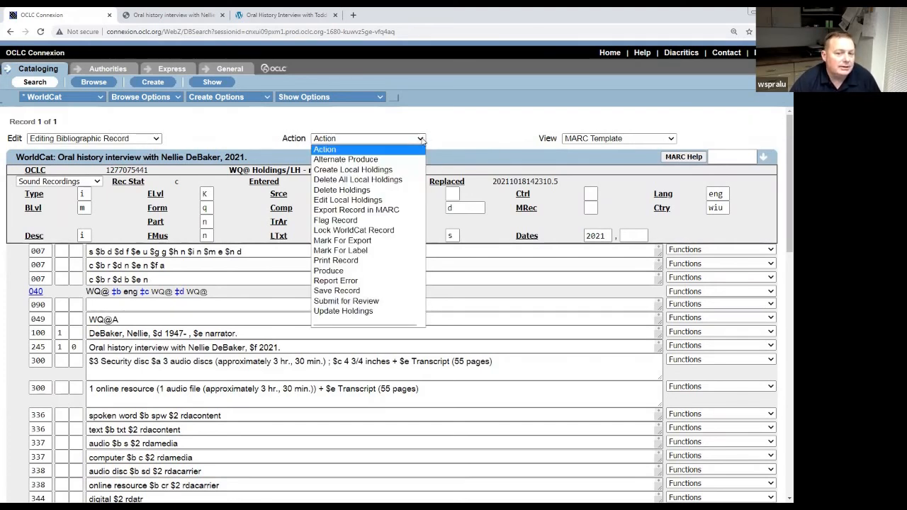
left_click(462, 142)
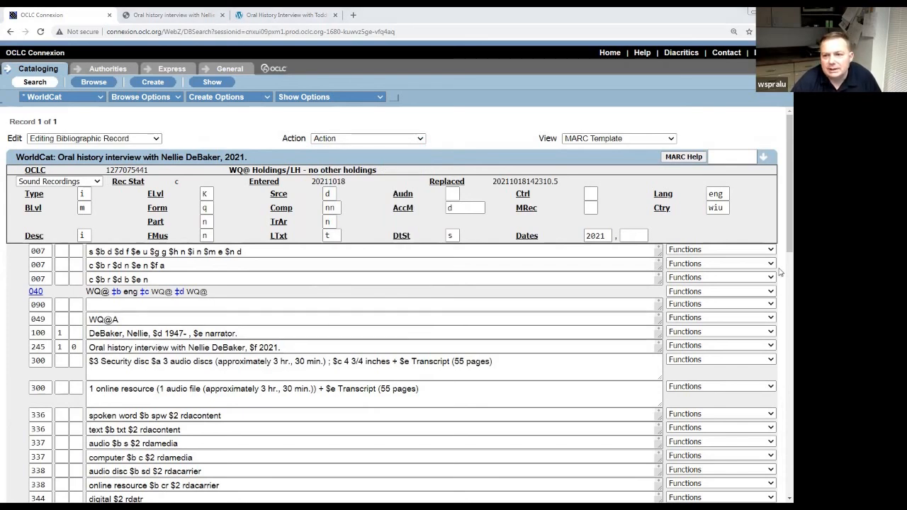
left_click_drag(780, 234, 779, 356)
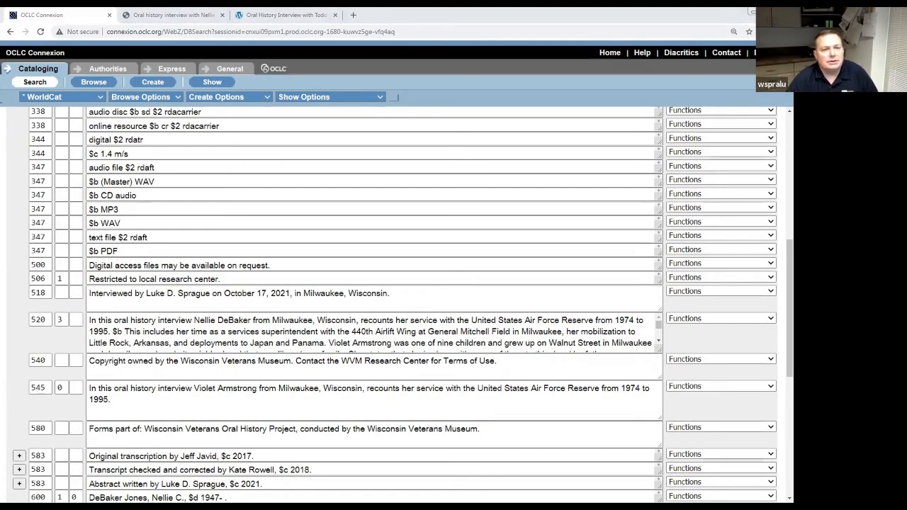
Review the WorldCat.org page's Wisconsin Veterans Museum holding and details, then move its tab first.
left_click(178, 16)
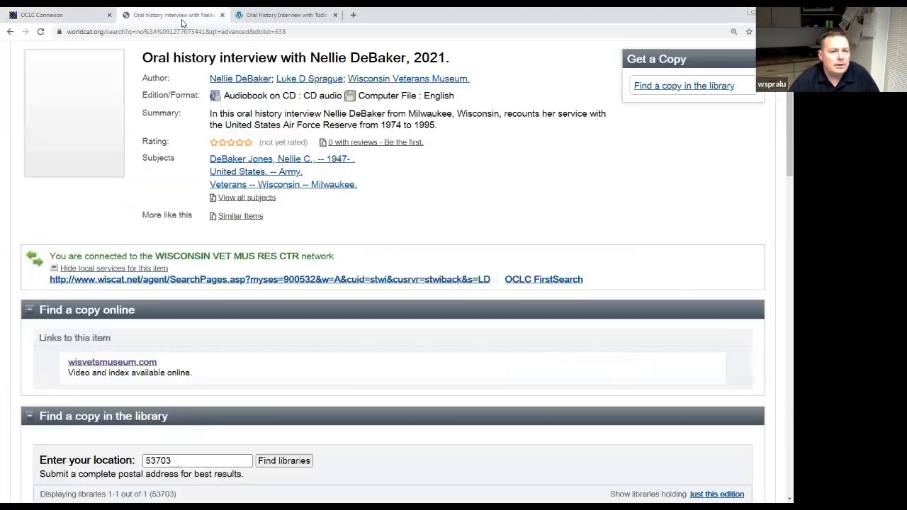
scroll(404, 192, "up", 2)
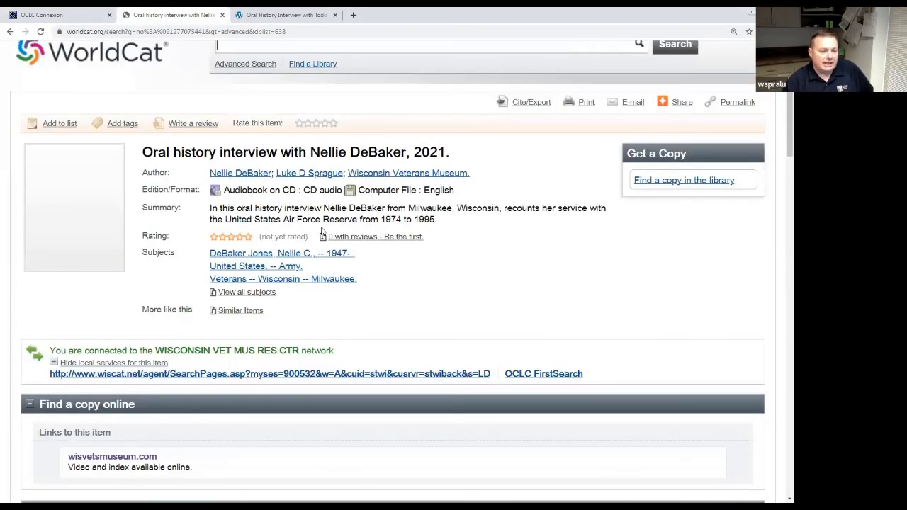
scroll(323, 231, "down", 4)
scroll(320, 294, "down", 1)
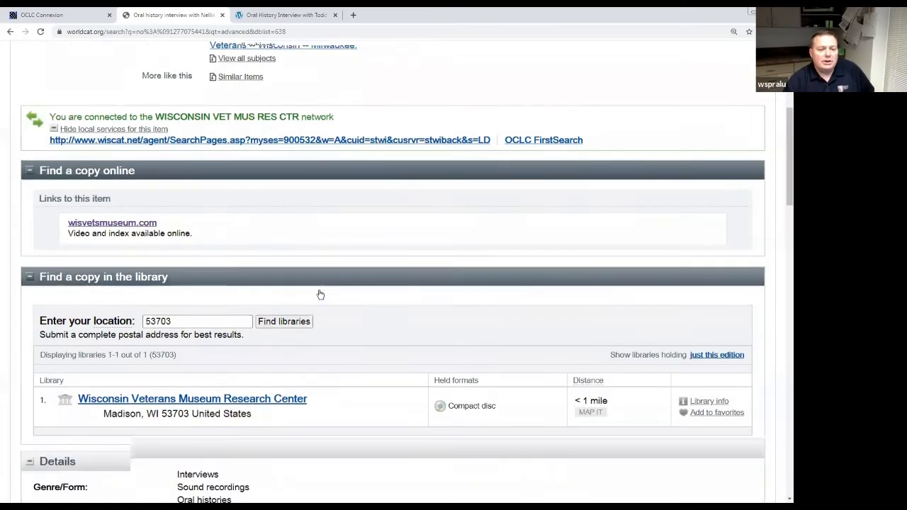
scroll(319, 293, "down", 5)
scroll(296, 316, "down", 3)
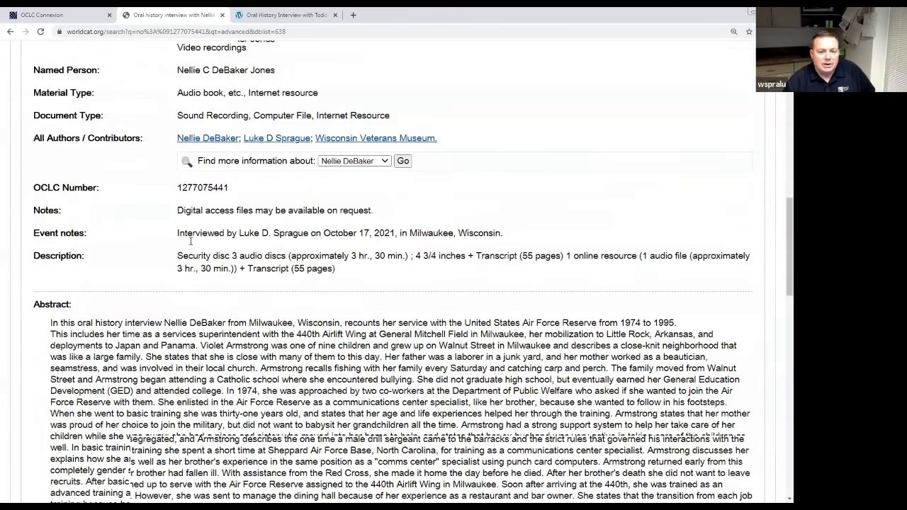
scroll(343, 380, "down", 10)
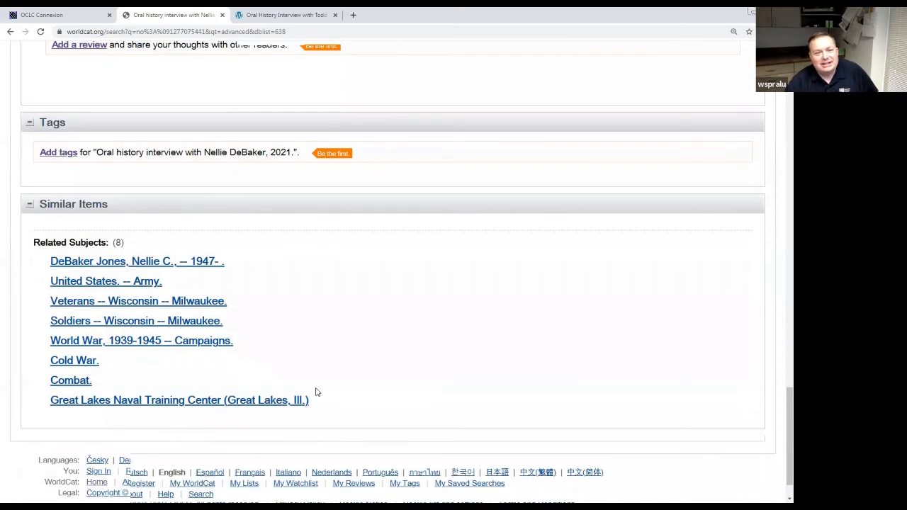
scroll(312, 391, "up", 10)
scroll(316, 392, "up", 9)
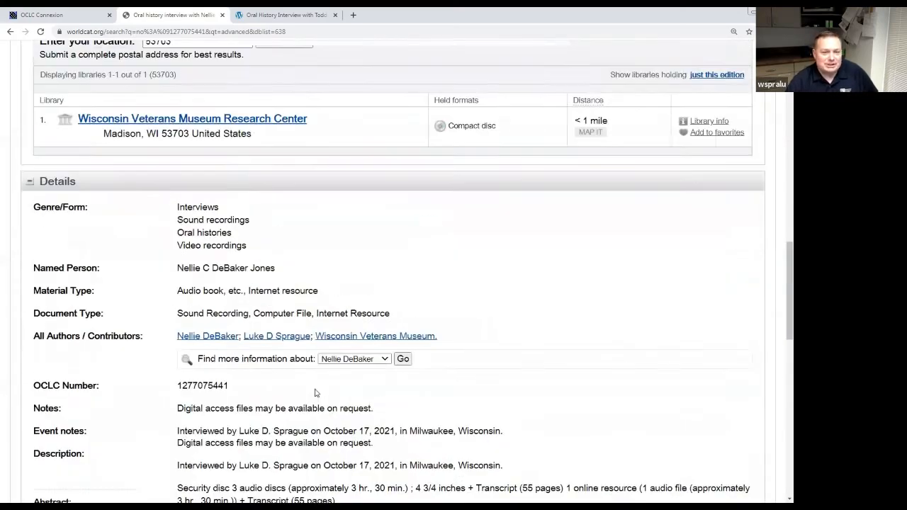
scroll(316, 393, "up", 5)
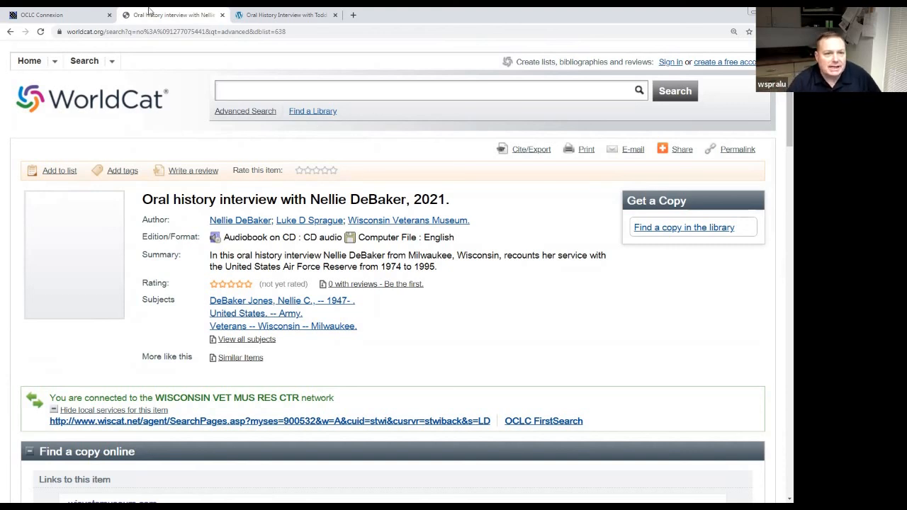
left_click_drag(188, 25, 64, 15)
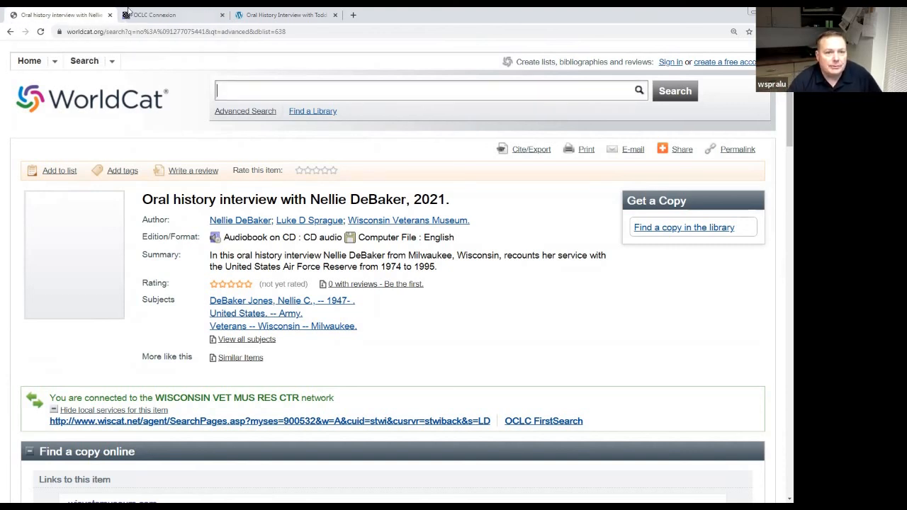
left_click(235, 17)
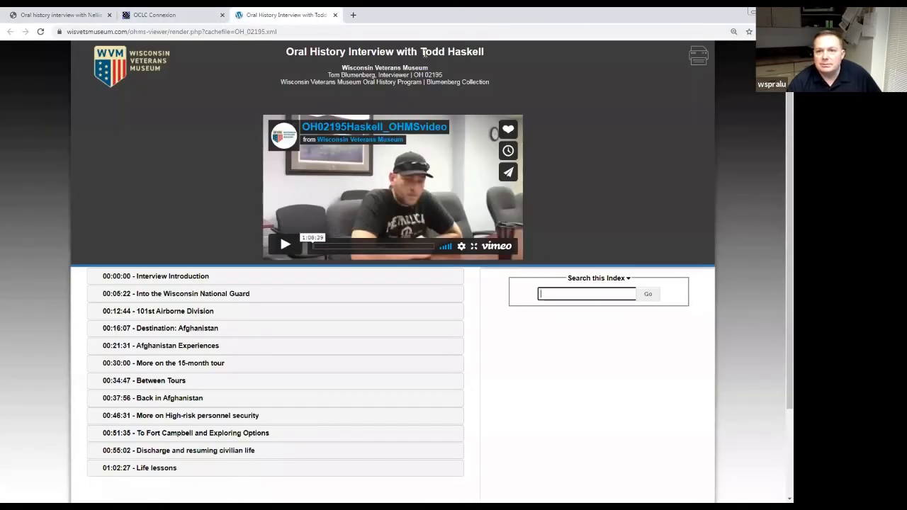
double_click(602, 16)
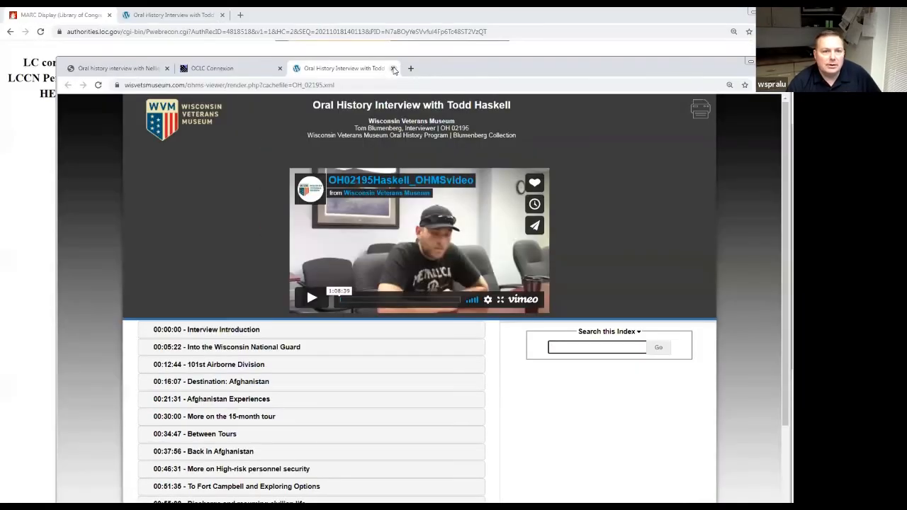
left_click(393, 69)
left_click(91, 15)
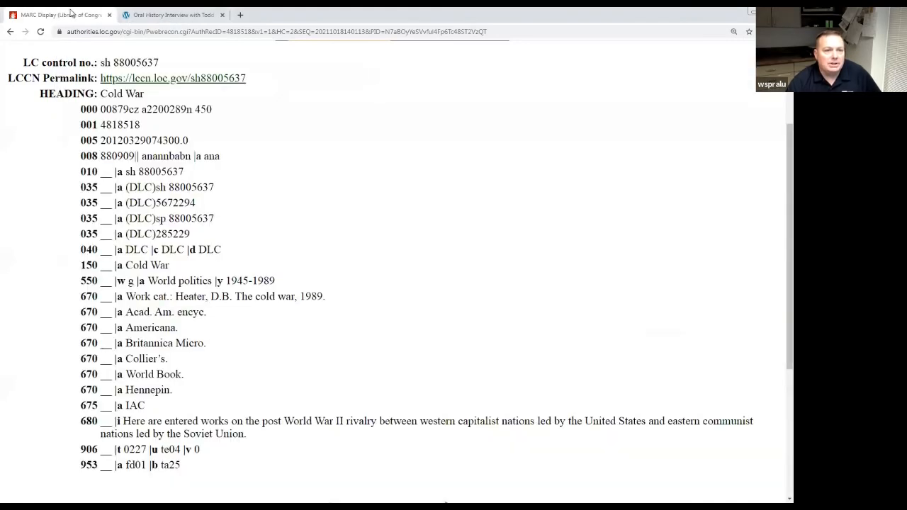
left_click(11, 31)
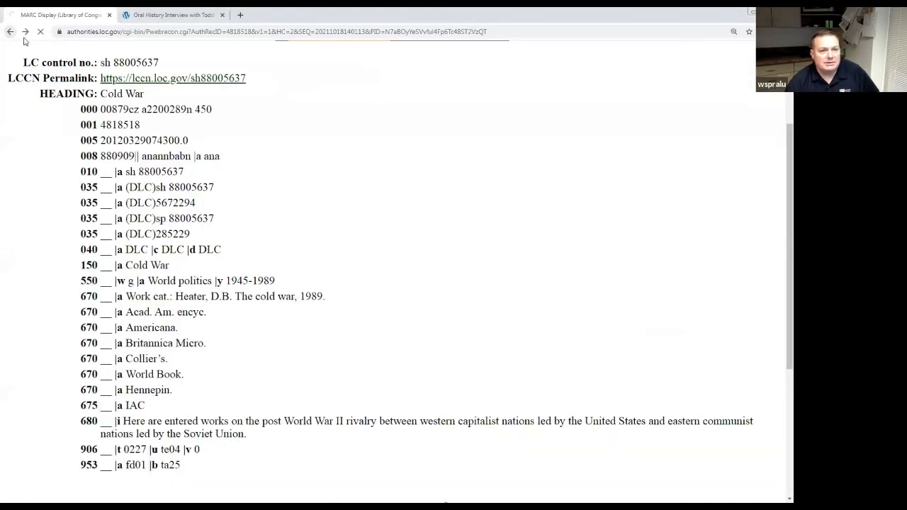
left_click(400, 180)
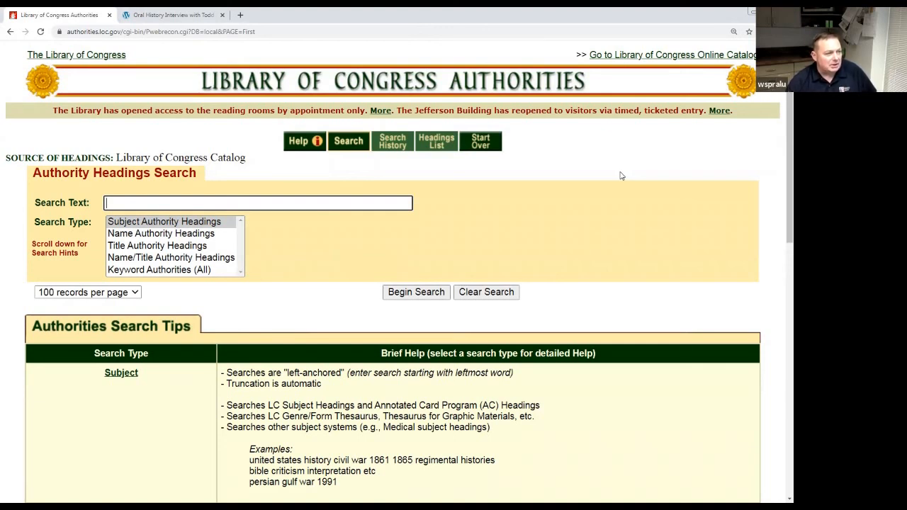
left_click(751, 12)
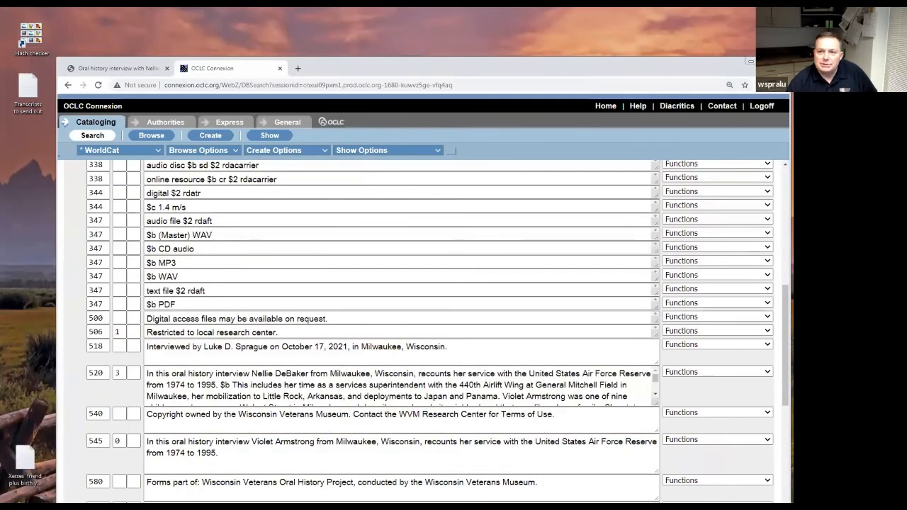
Maximize the Connexion record and enlarge the 520 summary box to show the whole abstract.
left_click(751, 61)
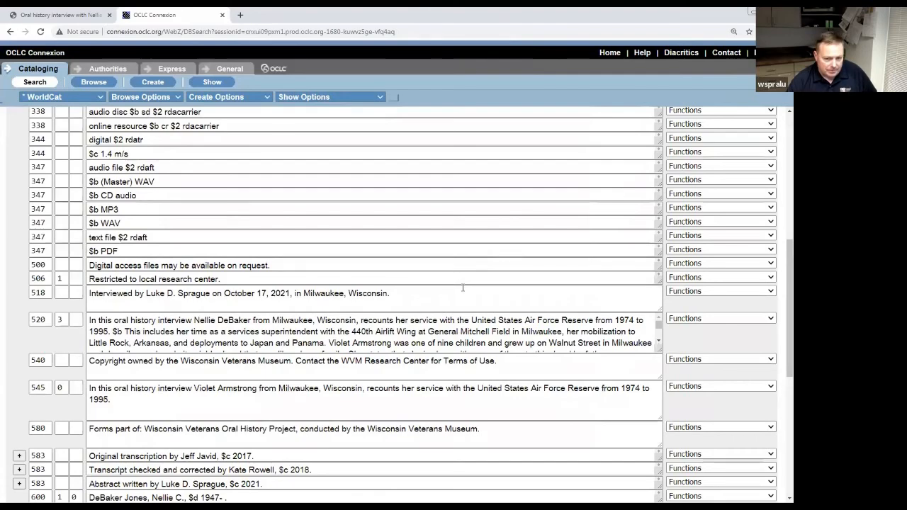
scroll(463, 287, "down", 2)
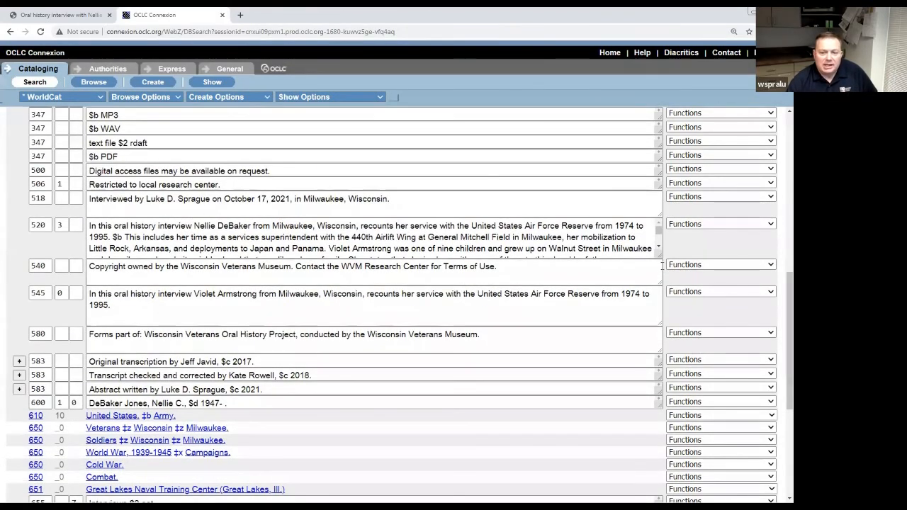
left_click_drag(660, 258, 649, 377)
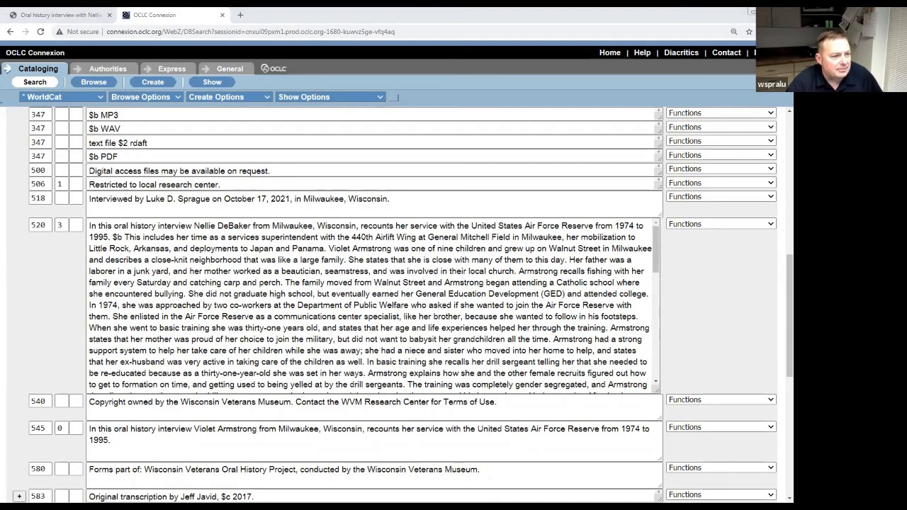
left_click(95, 237)
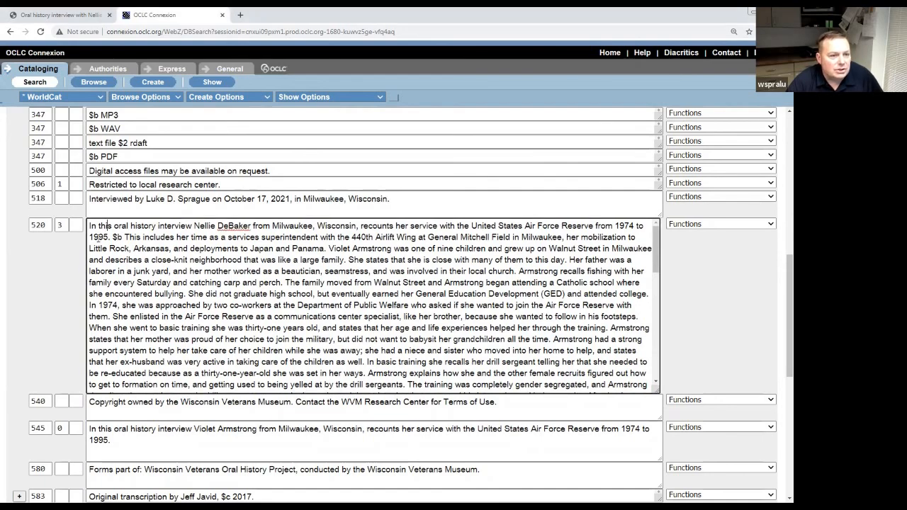
scroll(97, 241, "up", 1)
scroll(97, 241, "up", 5)
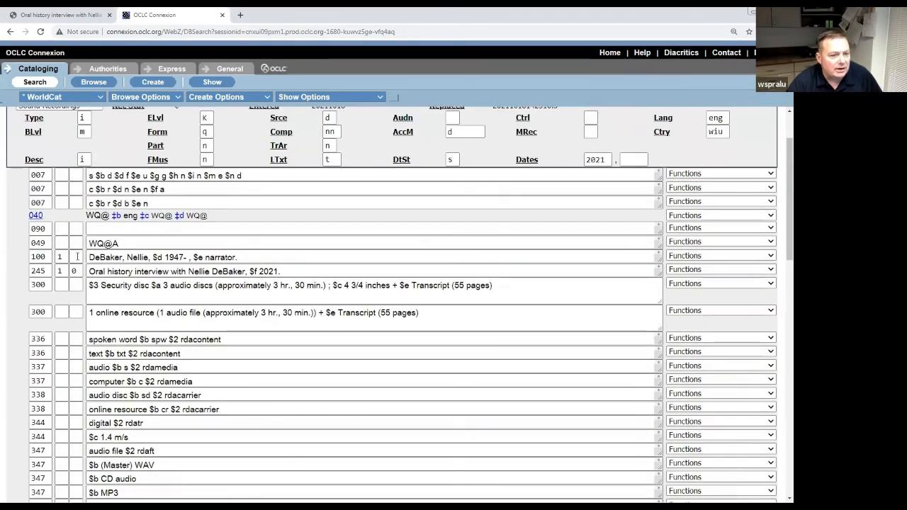
left_click(122, 284)
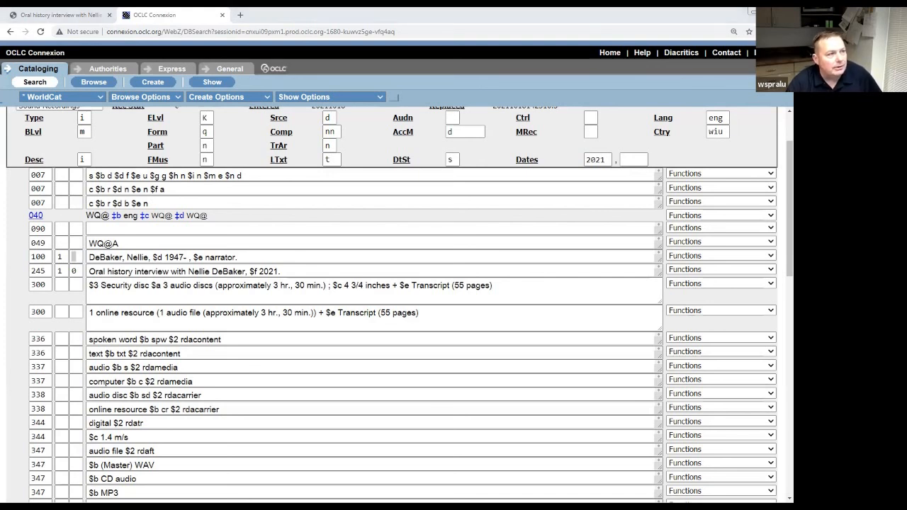
Enlarge the 'List of duty stations' Notepad window and turn off Word Wrap.
key("alt+Tab")
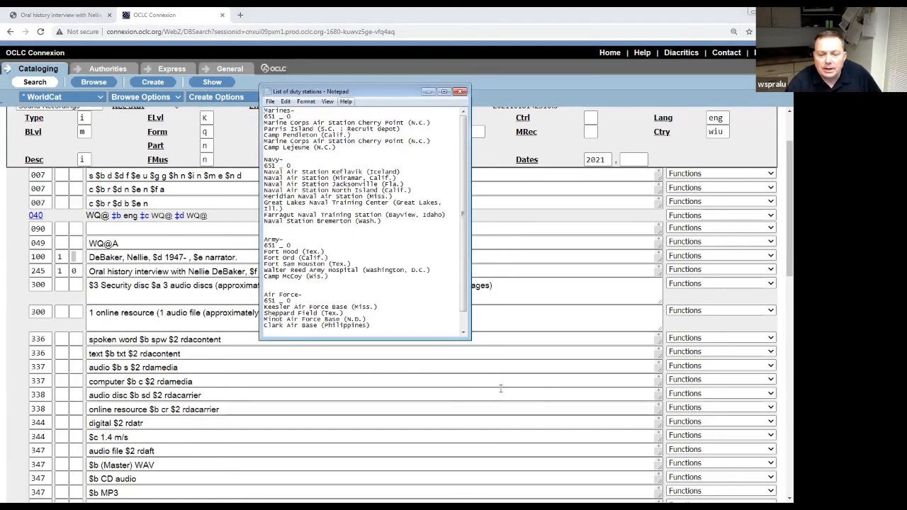
left_click_drag(467, 336, 630, 421)
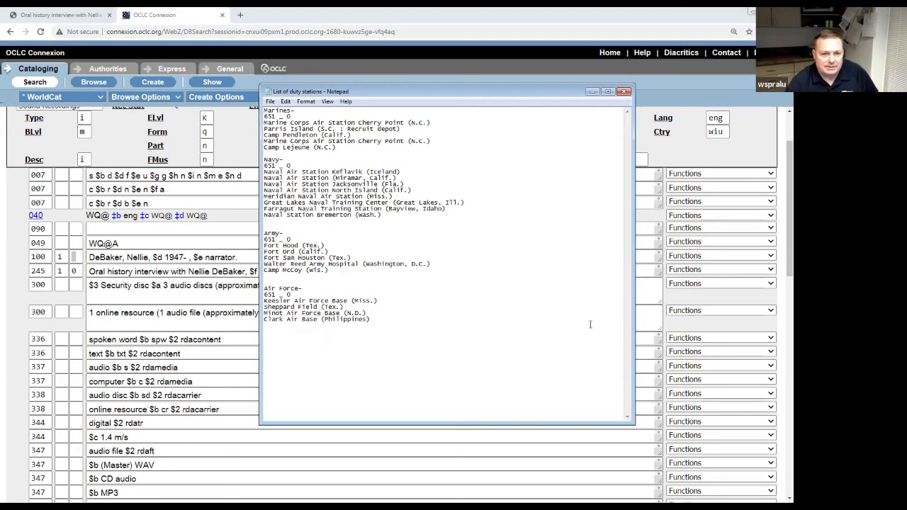
left_click(286, 102)
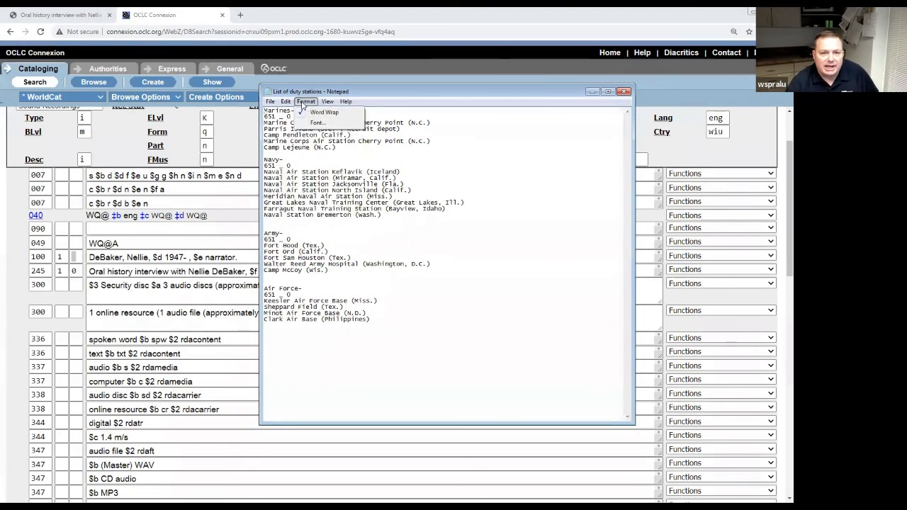
left_click(309, 112)
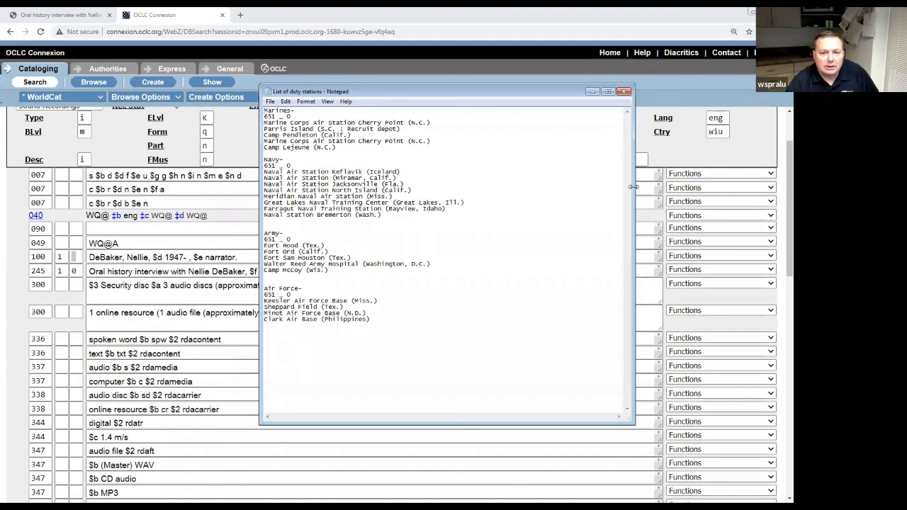
left_click_drag(634, 187, 686, 187)
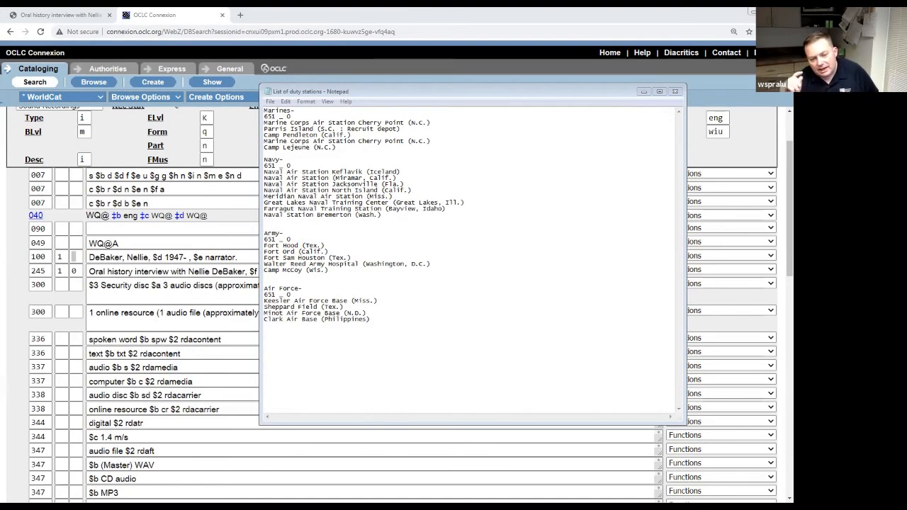
Back in Connexion, switch the 2021 oral history record to Display Record view.
left_click(203, 352)
scroll(210, 299, "down", 3)
scroll(210, 299, "down", 3)
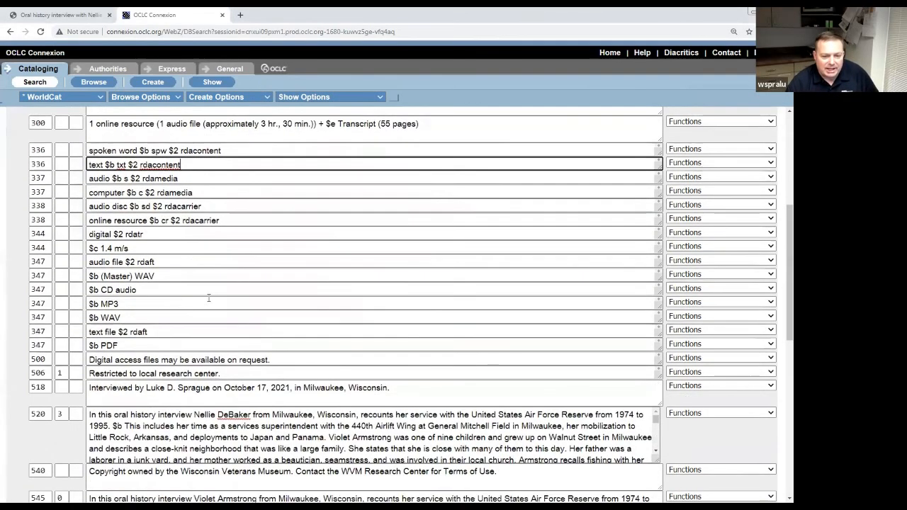
scroll(203, 304, "up", 4)
scroll(202, 305, "up", 3)
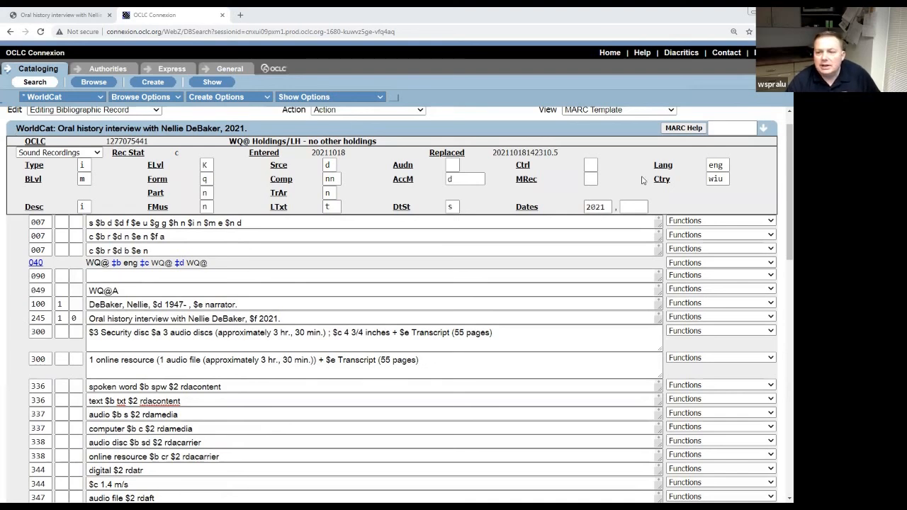
scroll(780, 134, "up", 1)
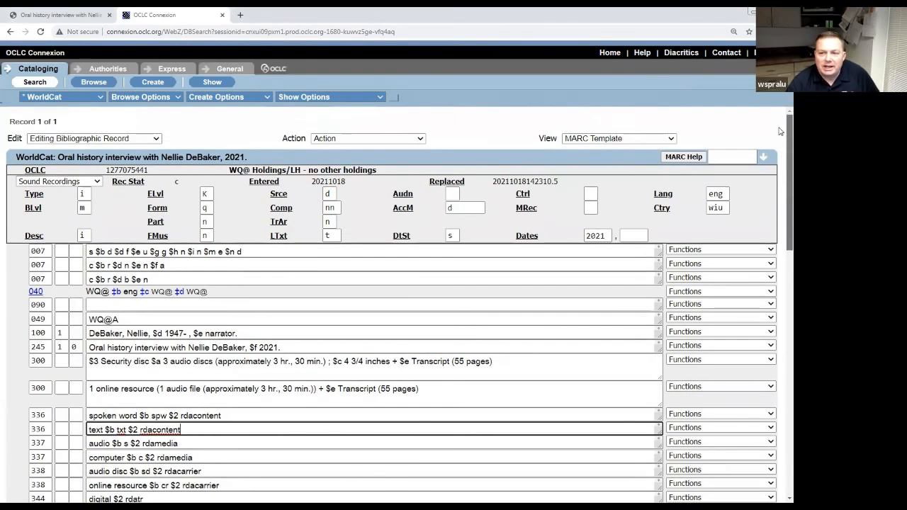
left_click(156, 139)
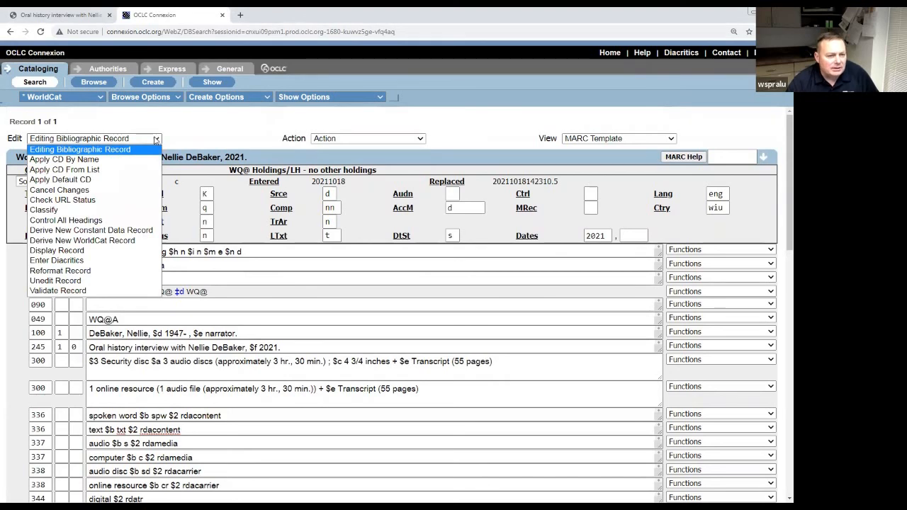
left_click(114, 250)
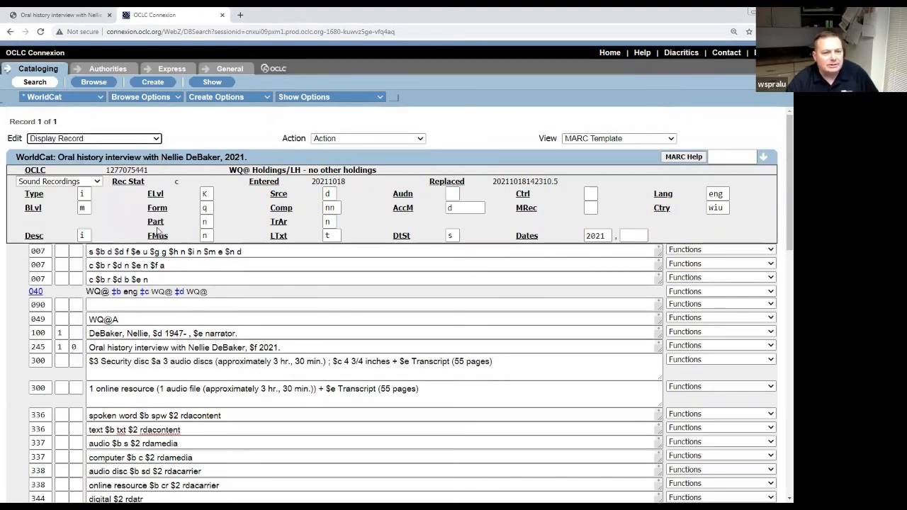
scroll(170, 275, "down", 3)
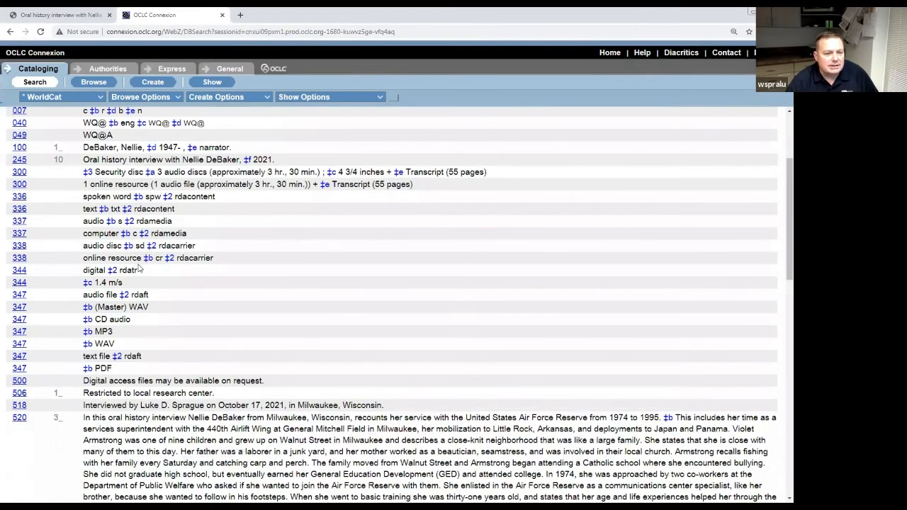